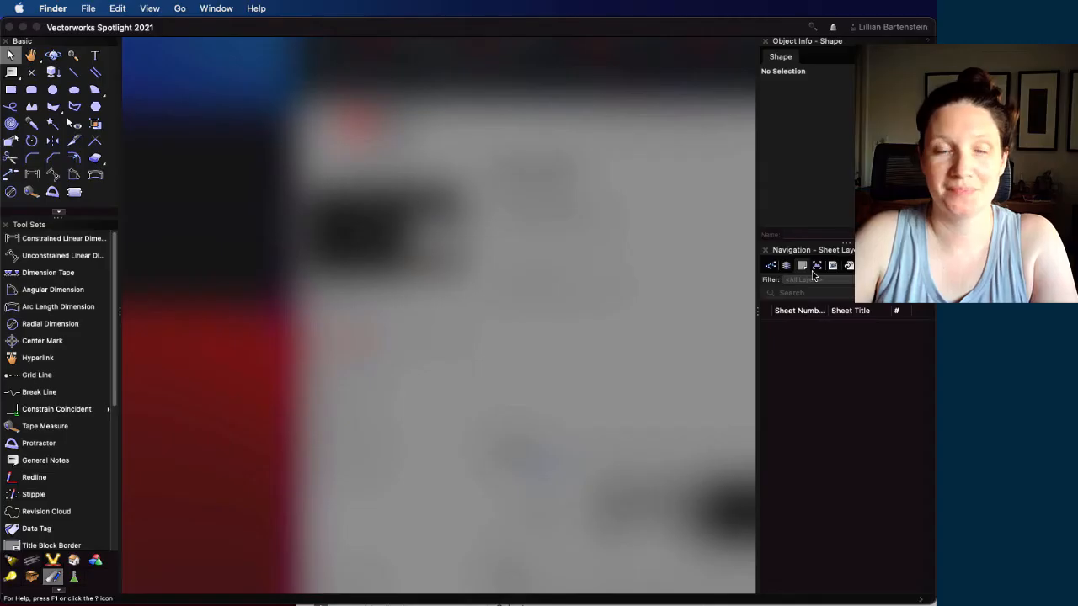
# Create a new Vectorworks document from the template CPP VW21 Template.sta
pyautogui.click(101, 31)
pyautogui.moveTo(1027, 234)
pyautogui.mouseDown()
pyautogui.moveTo(747, 74)
pyautogui.moveTo(736, 48)
pyautogui.moveTo(737, 59)
pyautogui.mouseUp()
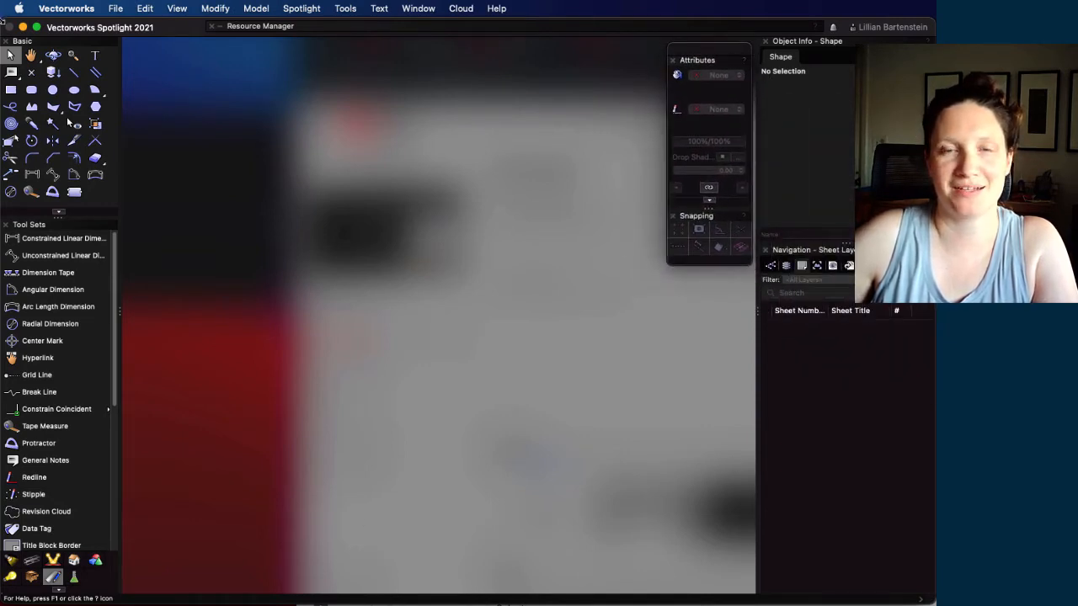
pyautogui.click(116, 10)
pyautogui.click(134, 28)
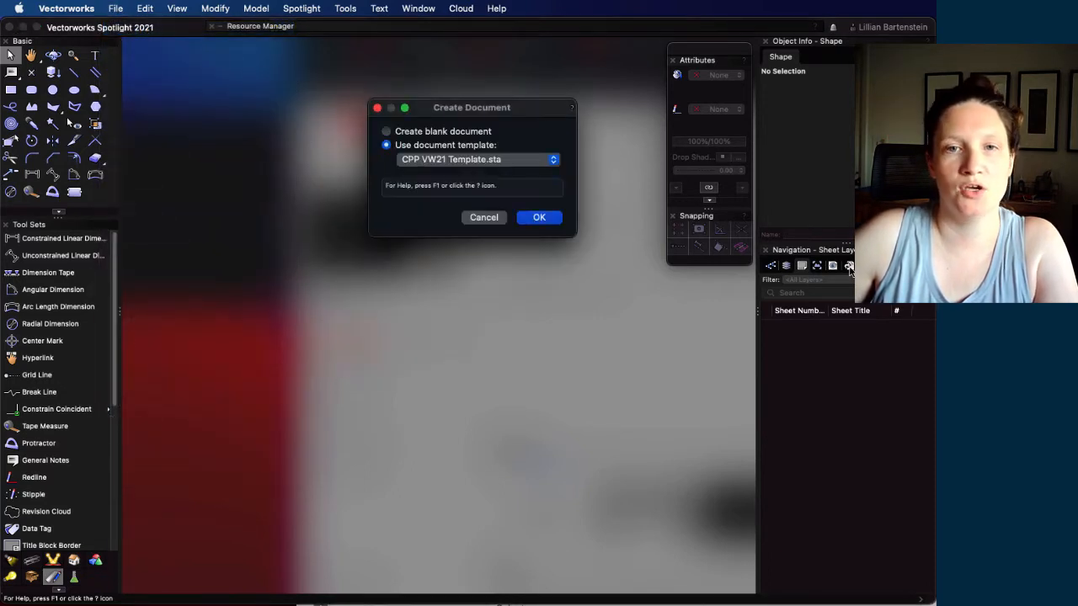
pyautogui.click(541, 218)
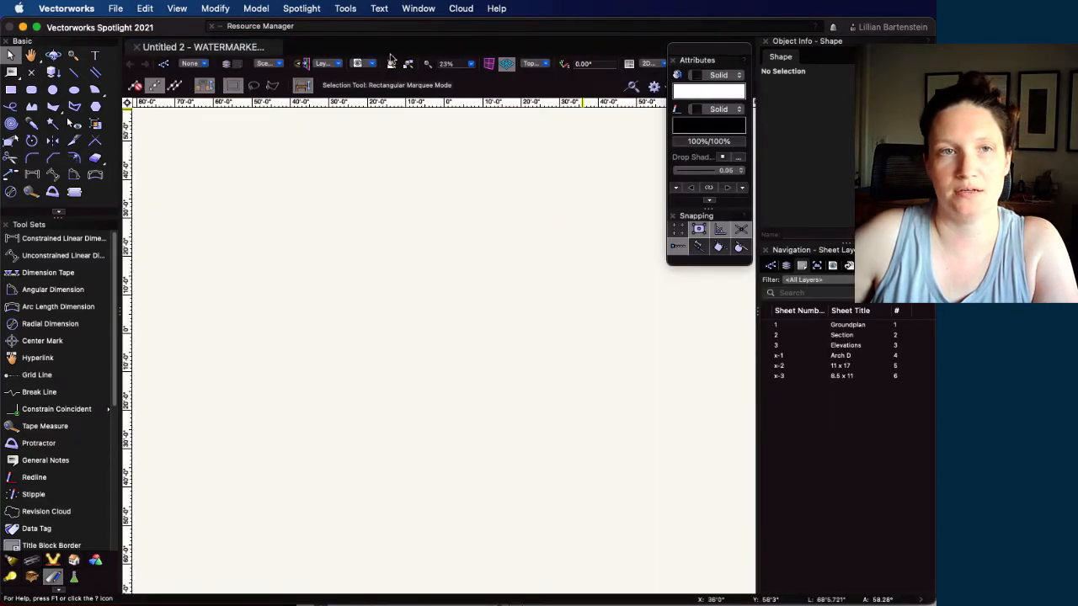
# Save the drawing in the Assignments folder, named with the drafter's surname followed by "2D Desk"
pyautogui.click(115, 11)
pyautogui.click(128, 109)
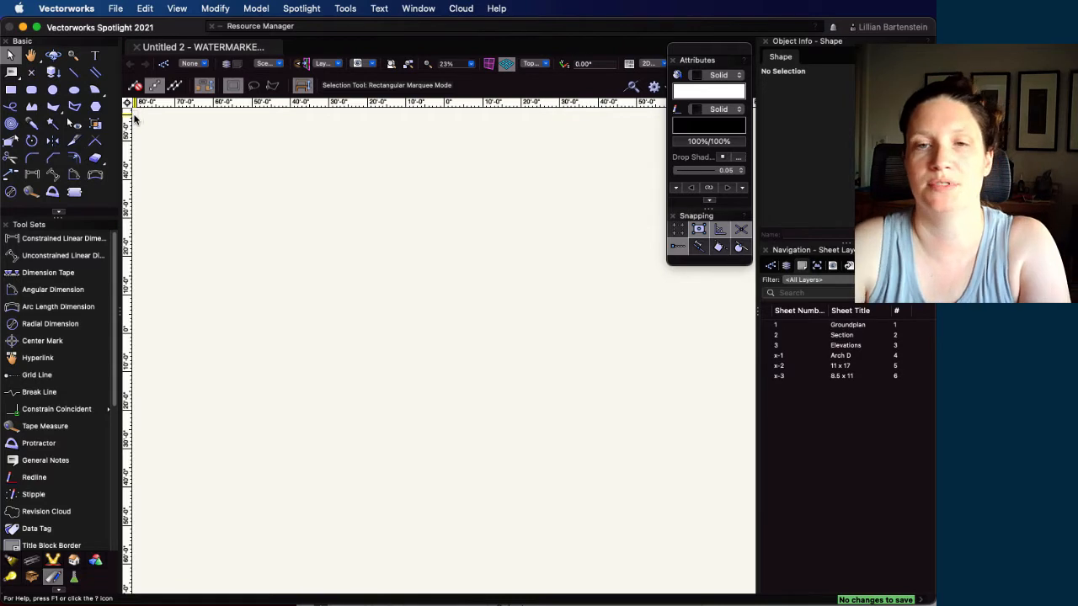
pyautogui.click(116, 8)
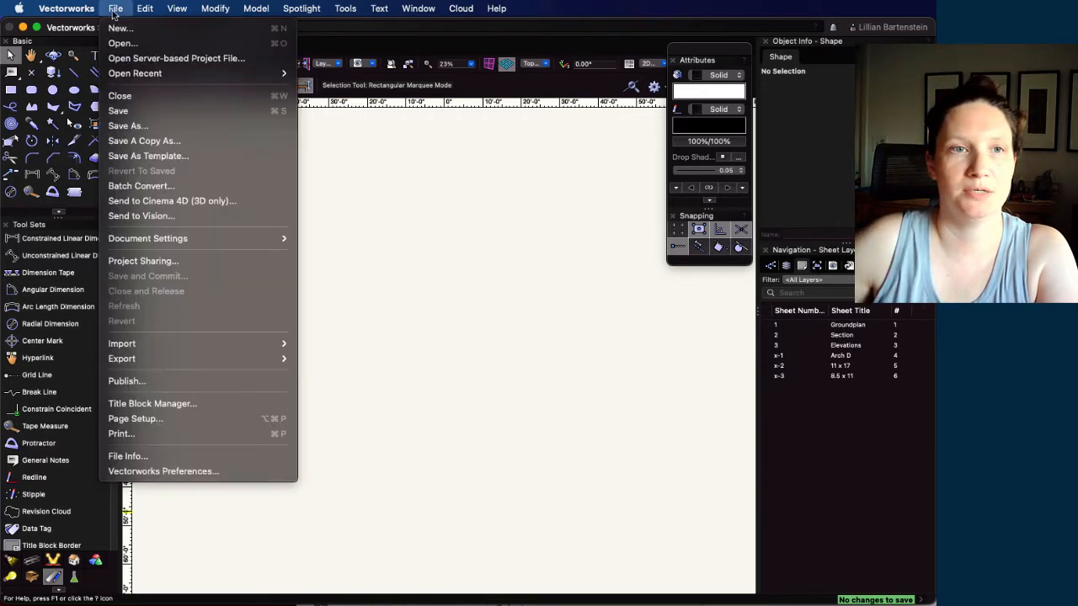
pyautogui.click(140, 128)
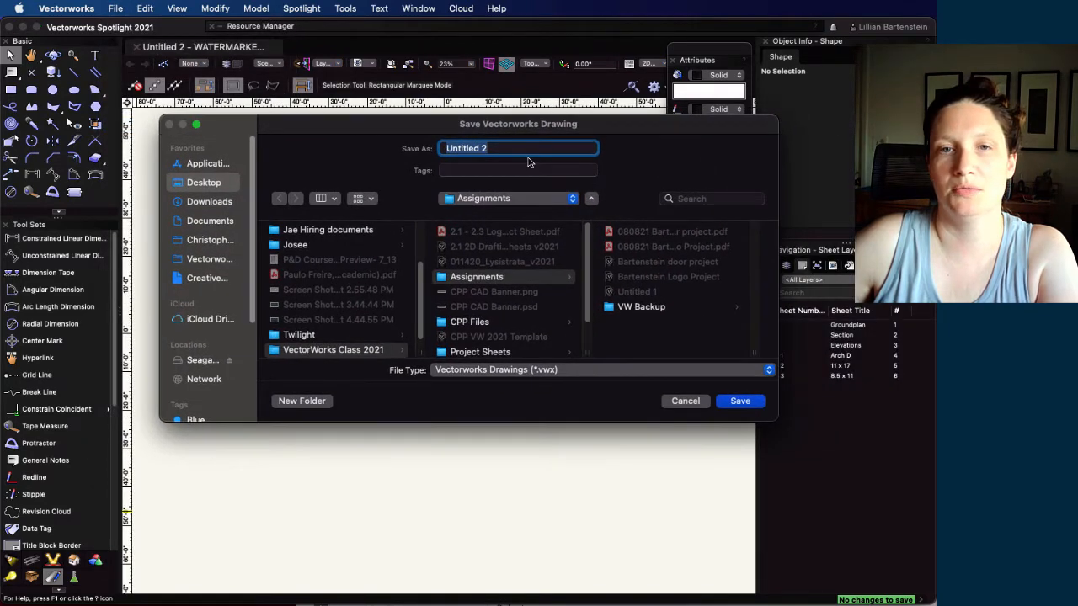
pyautogui.write('Bartenstein')
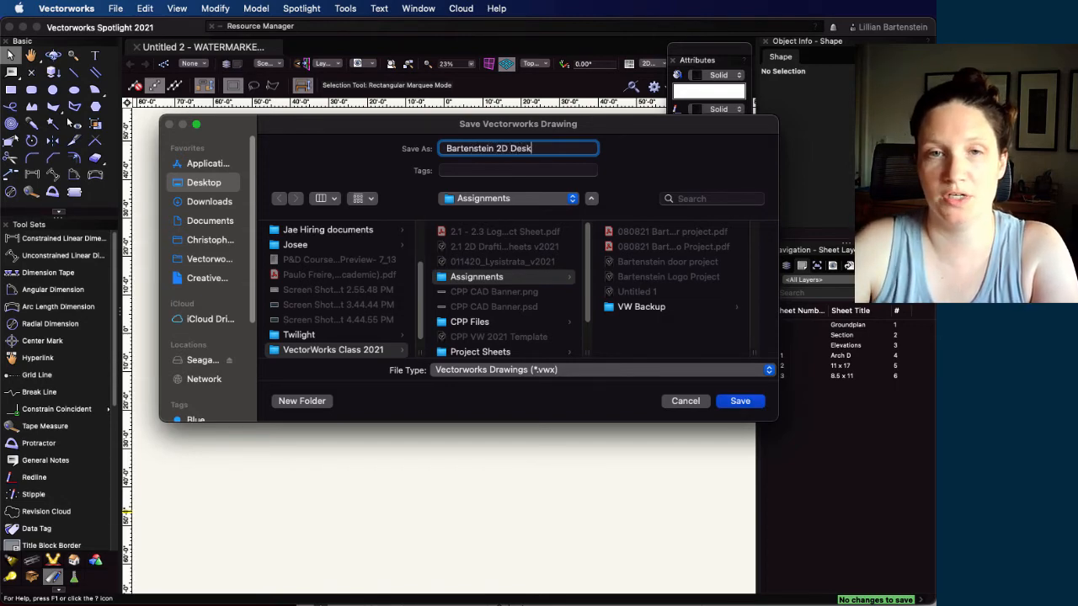
pyautogui.click(737, 402)
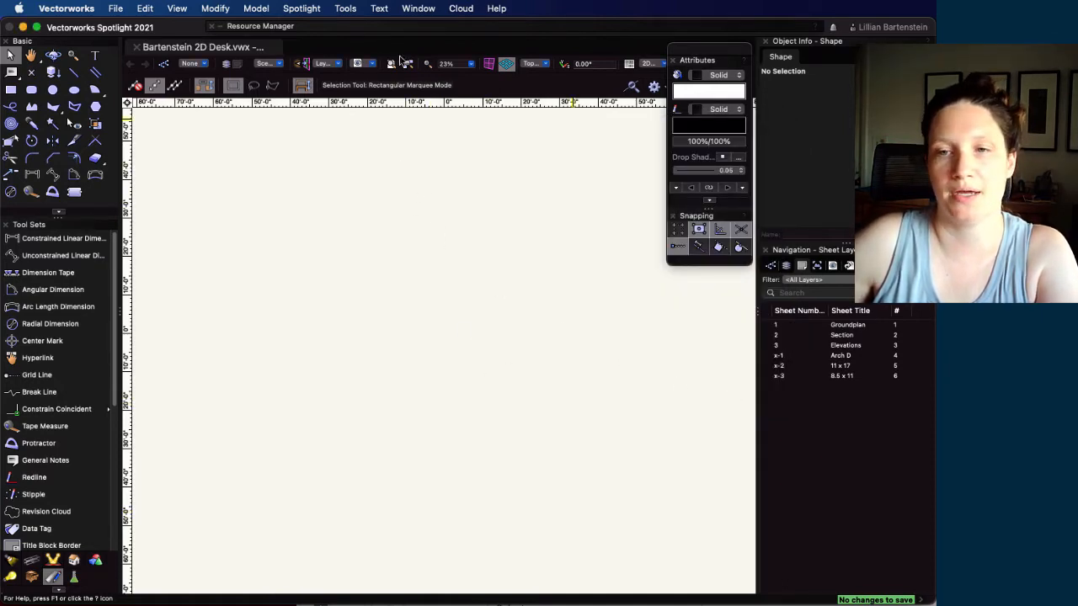
# List the design layers and check which layer is active
pyautogui.click(786, 267)
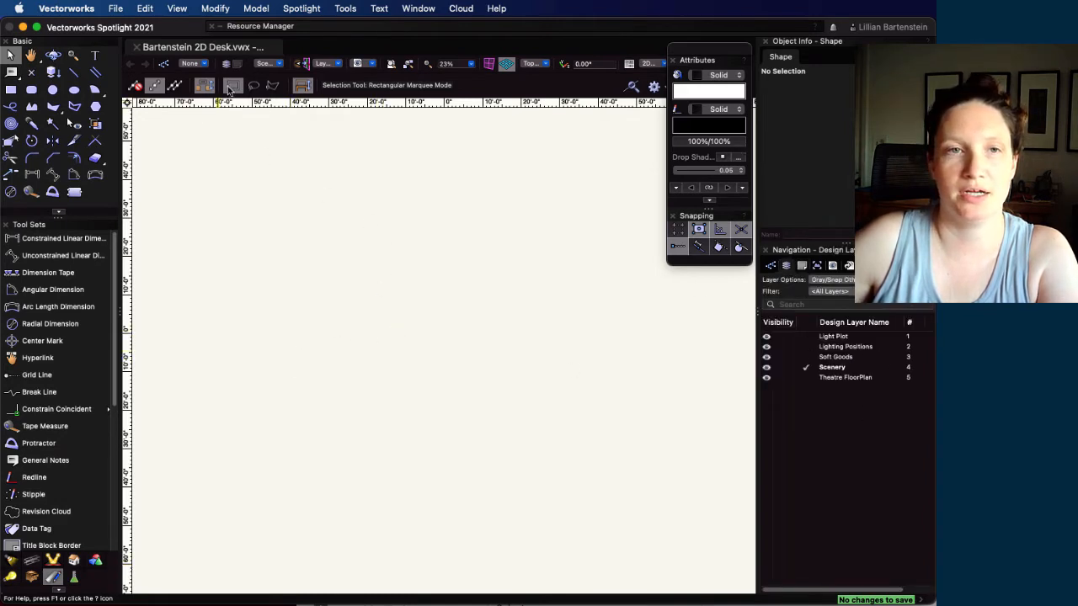
pyautogui.click(282, 65)
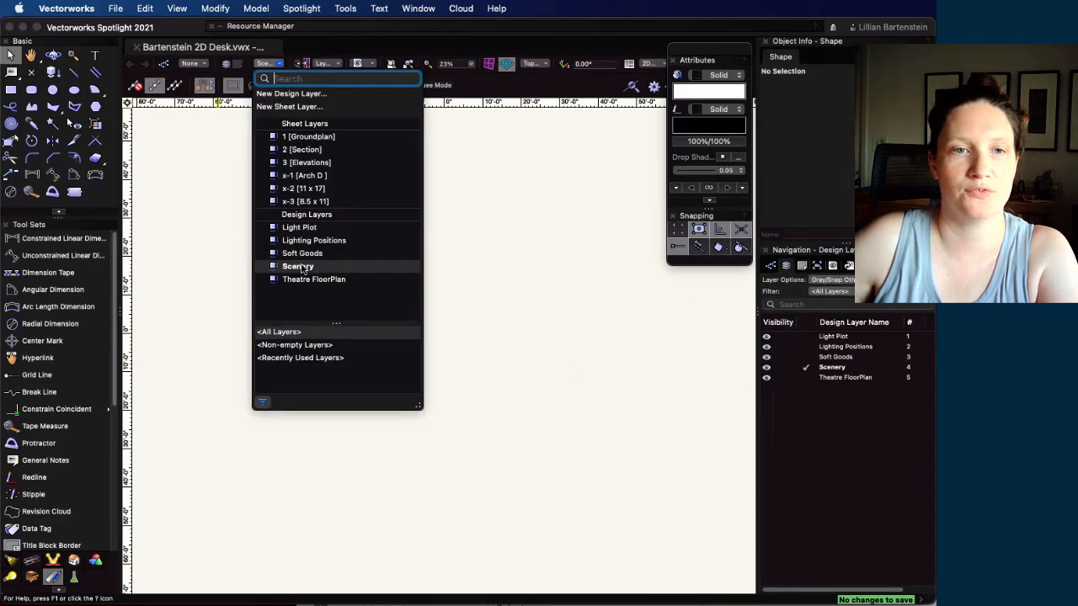
pyautogui.click(518, 379)
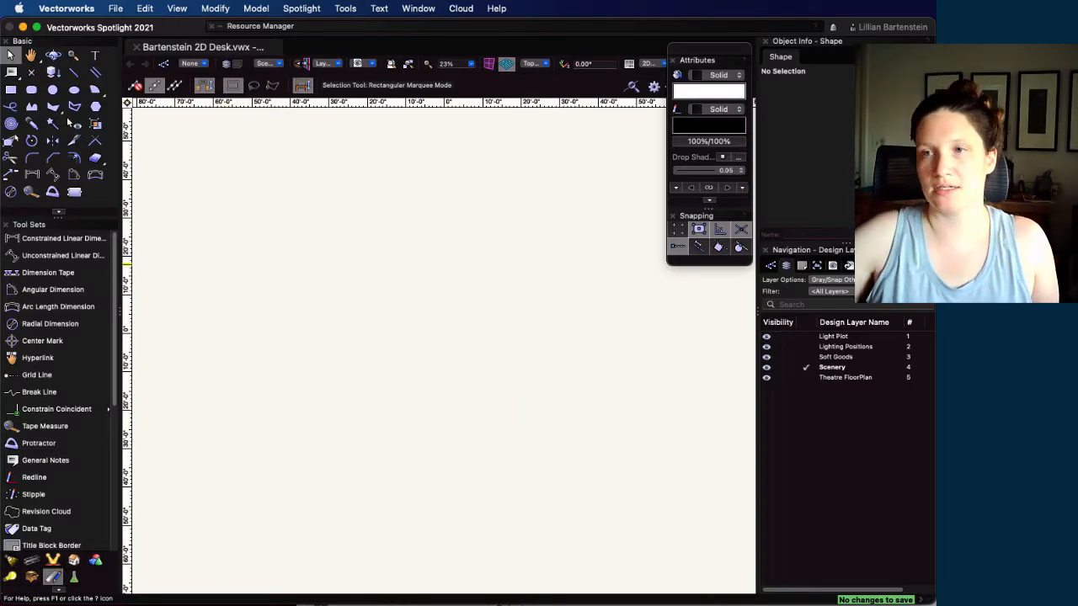
# Switch to Acrobat and review the desk's overall dimensions in 4-Desk Orthographic Projection.pdf
pyautogui.press('super+Tab')
pyautogui.moveTo(421, 137); pyautogui.dragTo(249, 82)
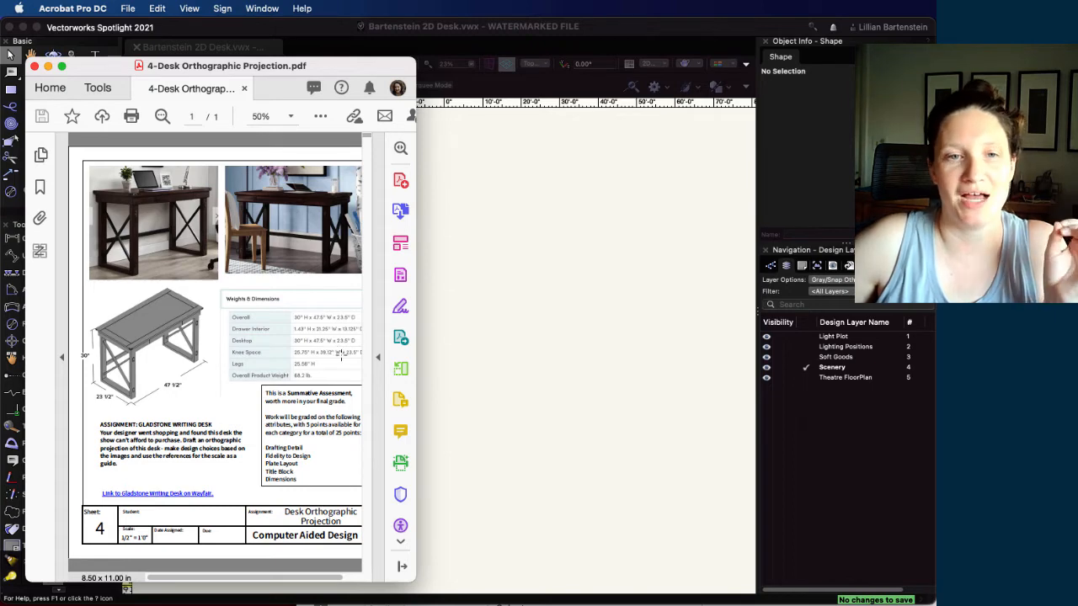
pyautogui.moveTo(87, 66); pyautogui.dragTo(890, 143)
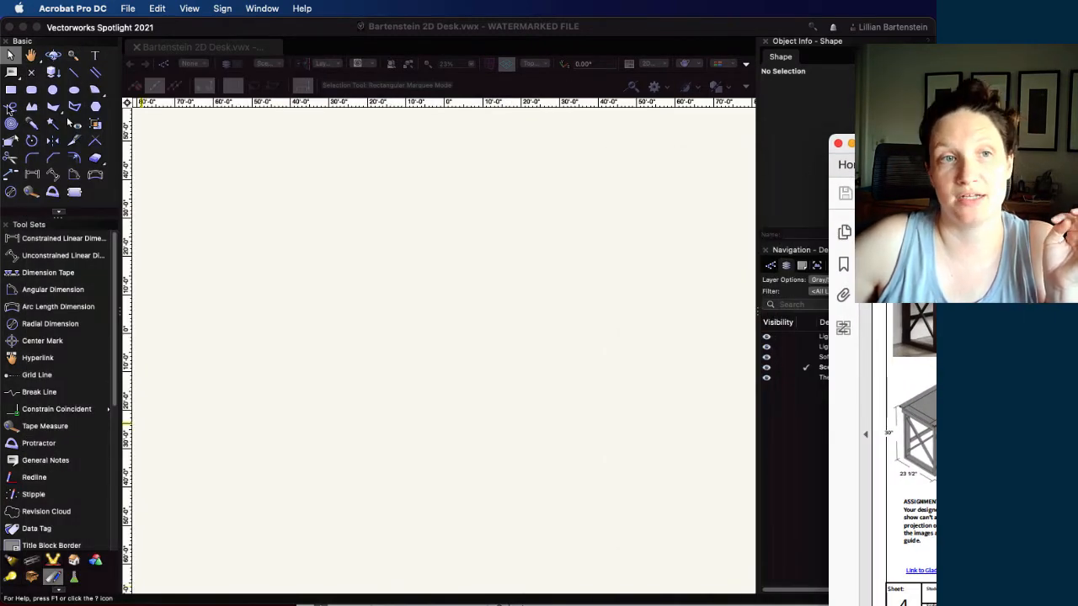
# Return to Vectorworks and draw the desktop's plan-view rectangle, 47.5" wide and 23.5" deep, on the Scenery layer
pyautogui.click(11, 91)
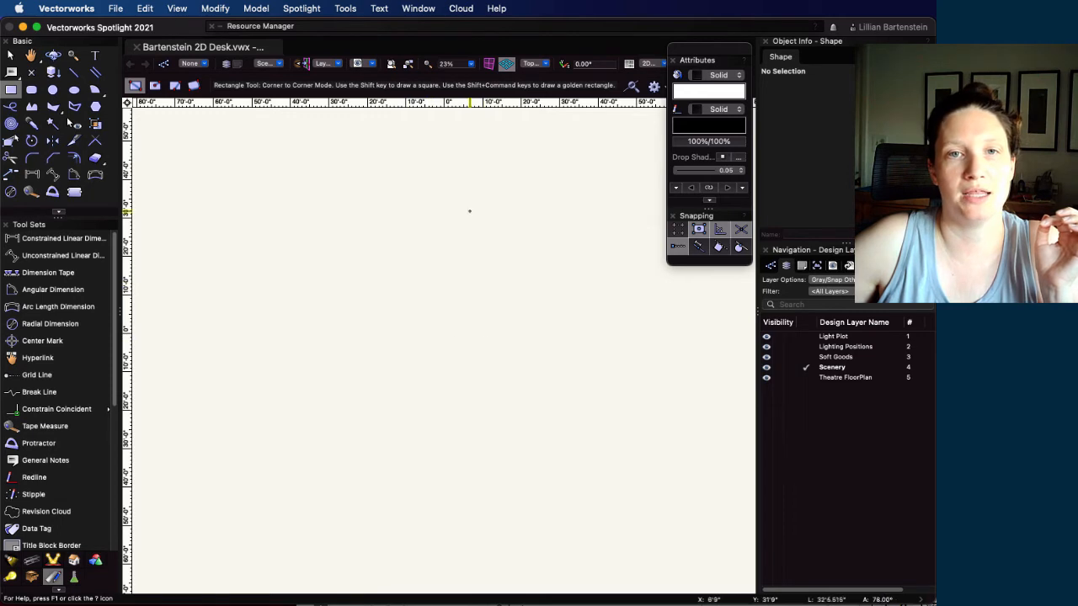
pyautogui.click(436, 337)
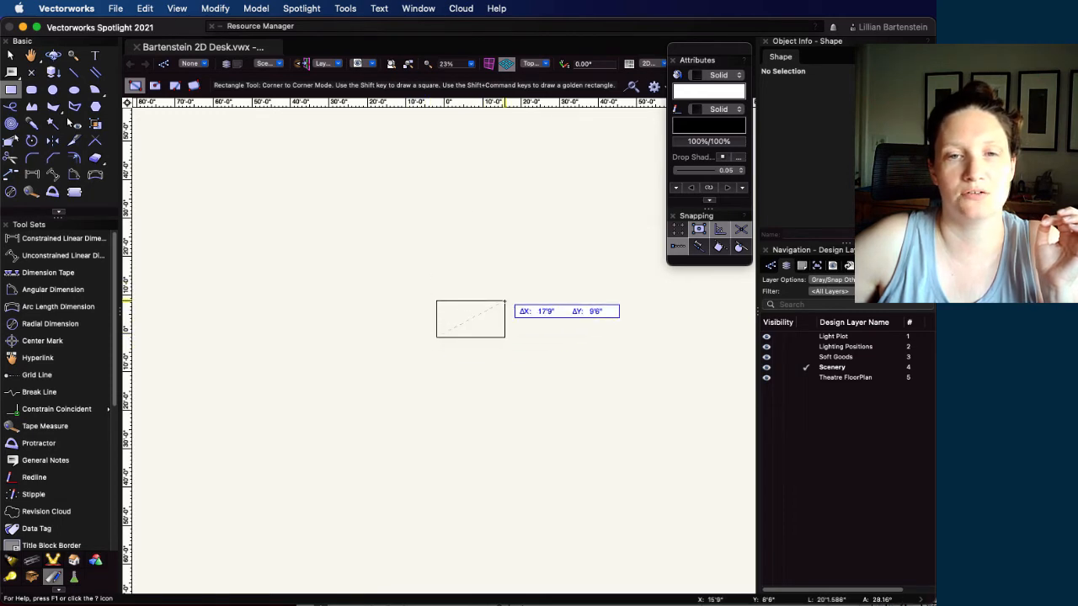
pyautogui.press('Tab')
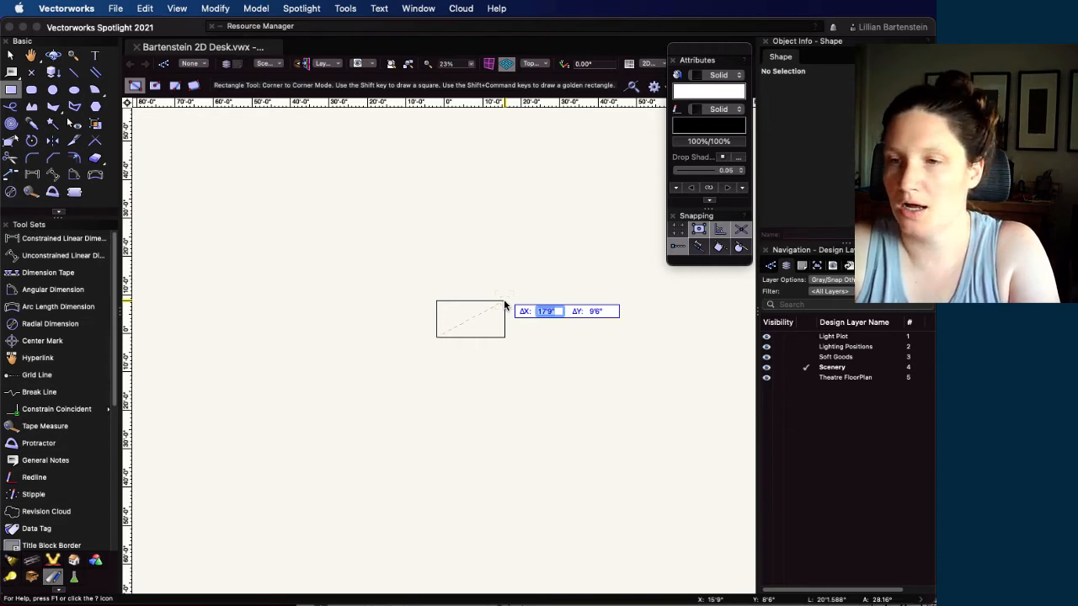
pyautogui.write("47'")
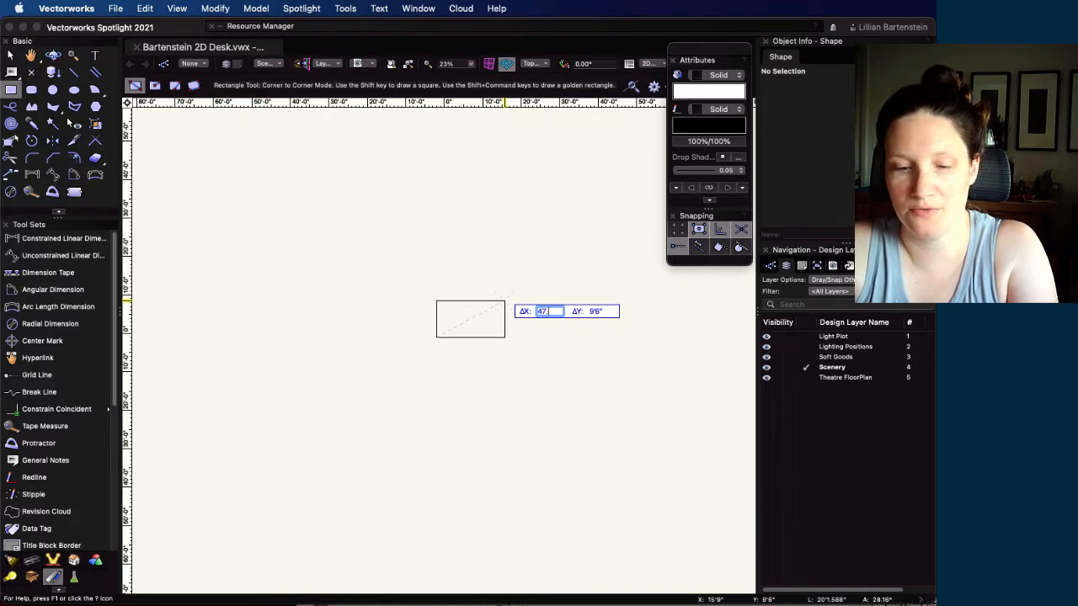
pyautogui.write('5')
pyautogui.press('Tab')
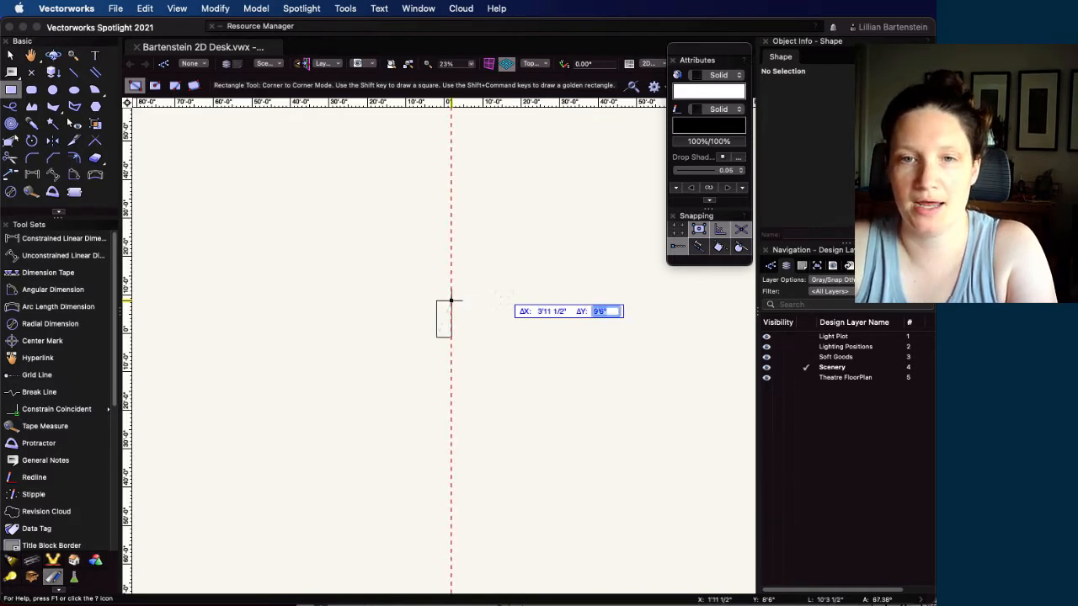
pyautogui.write('23')
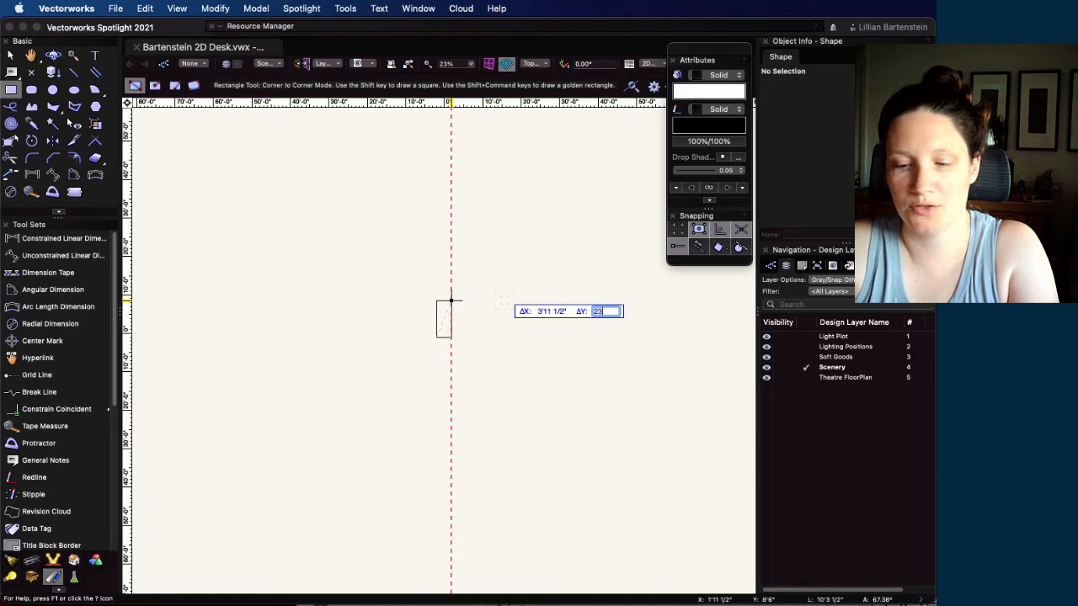
pyautogui.write('.5')
pyautogui.press('Tab')
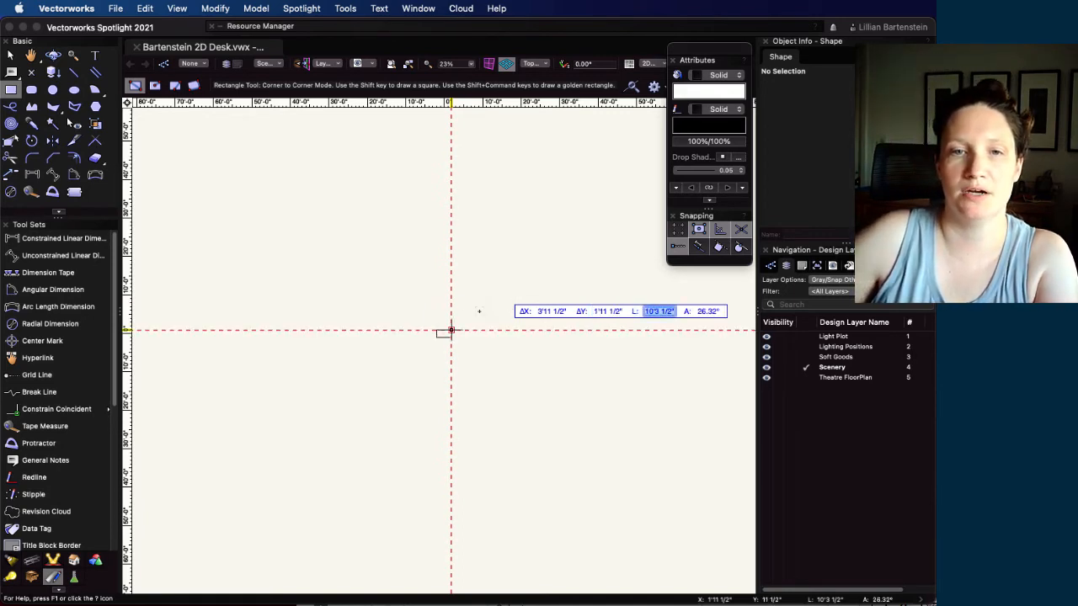
pyautogui.press('Return')
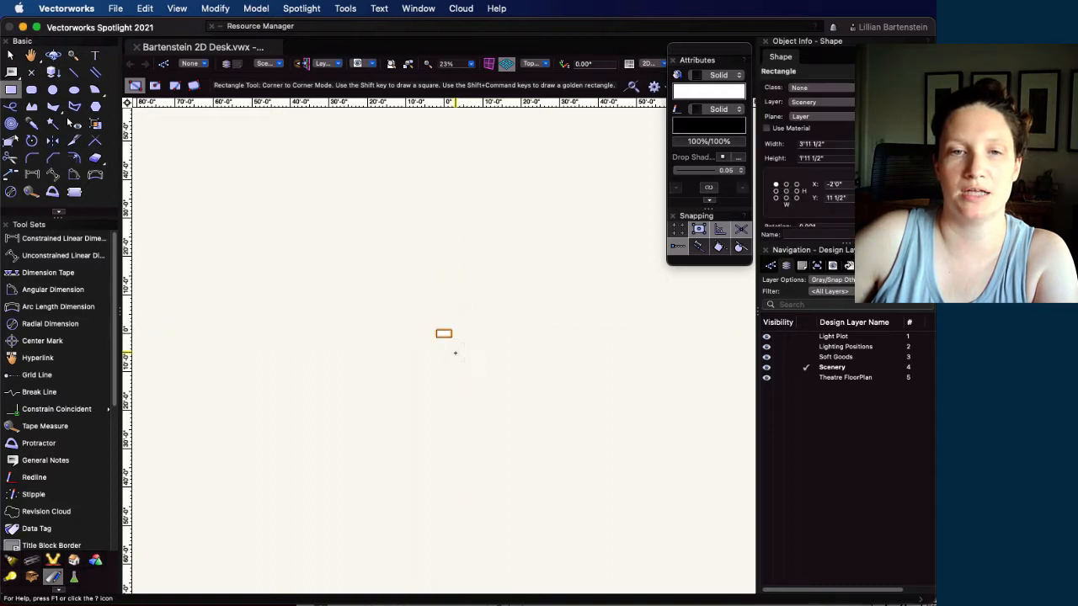
pyautogui.press('super+4')
pyautogui.moveTo(500, 260)
pyautogui.mouseDown(button='middle')
pyautogui.moveTo(467, 317)
pyautogui.moveTo(486, 317)
pyautogui.mouseUp(button='middle')
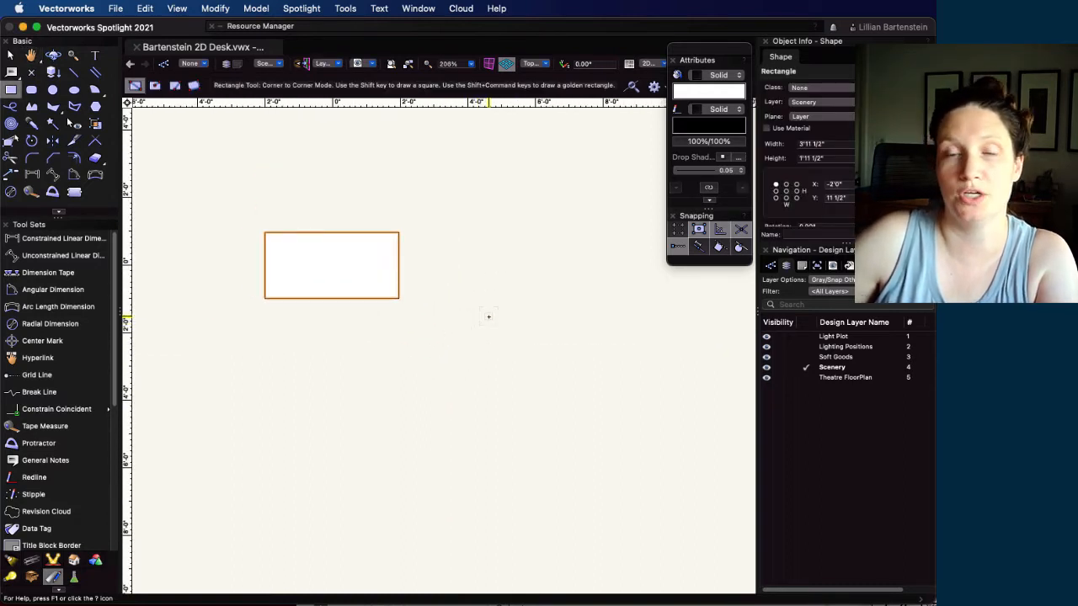
# Examine the desk images and dimensions in the Acrobat reference PDF, and return to the Vectorworks drawing
pyautogui.press('super+Tab')
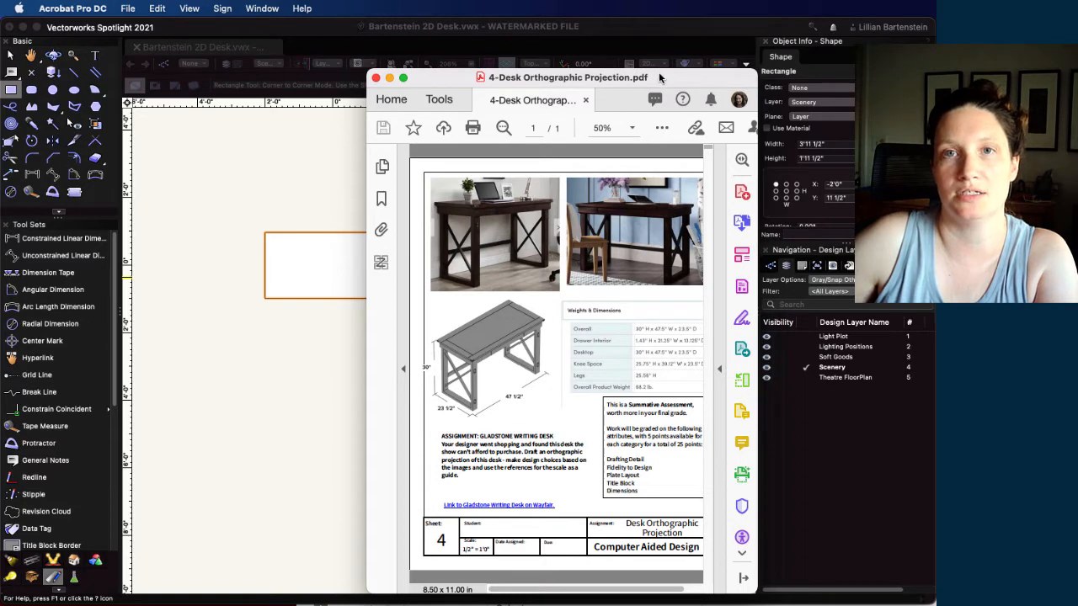
pyautogui.moveTo(659, 75); pyautogui.dragTo(1077, 77)
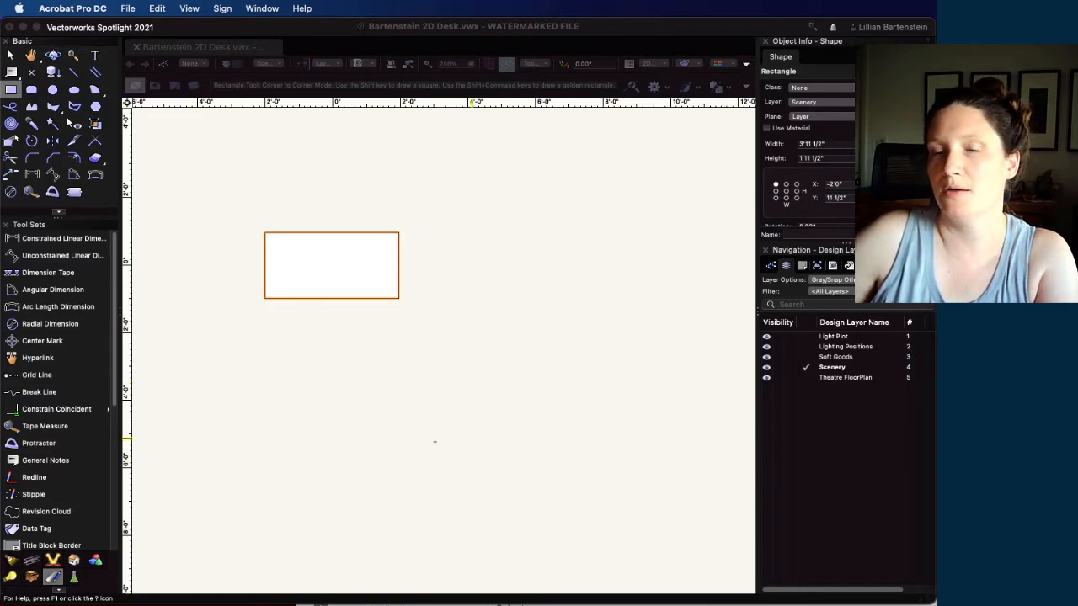
pyautogui.click(12, 90)
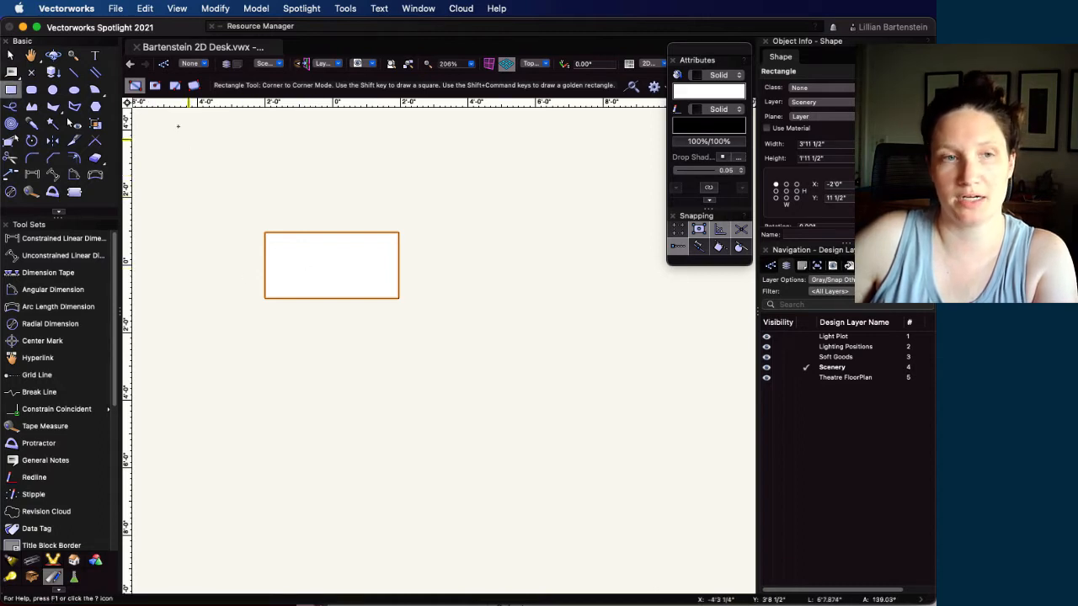
# Duplicate the desktop rectangle and snap the copy's top-left corner to the original's bottom-left corner
pyautogui.press('super+d')
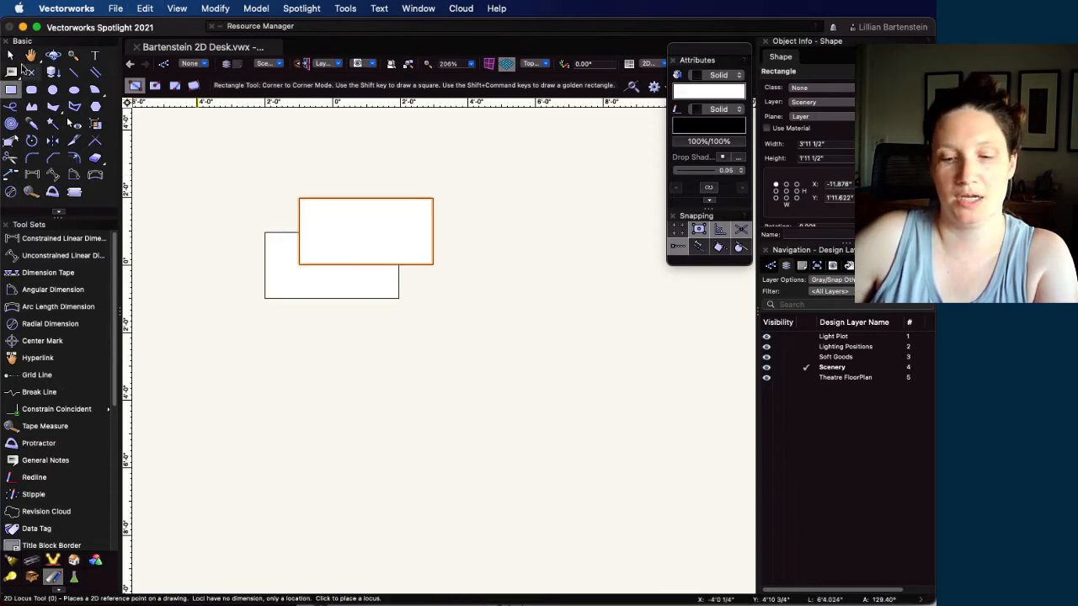
pyautogui.press('x')
pyautogui.moveTo(366, 199); pyautogui.dragTo(380, 367)
pyautogui.moveTo(313, 367); pyautogui.dragTo(265, 302)
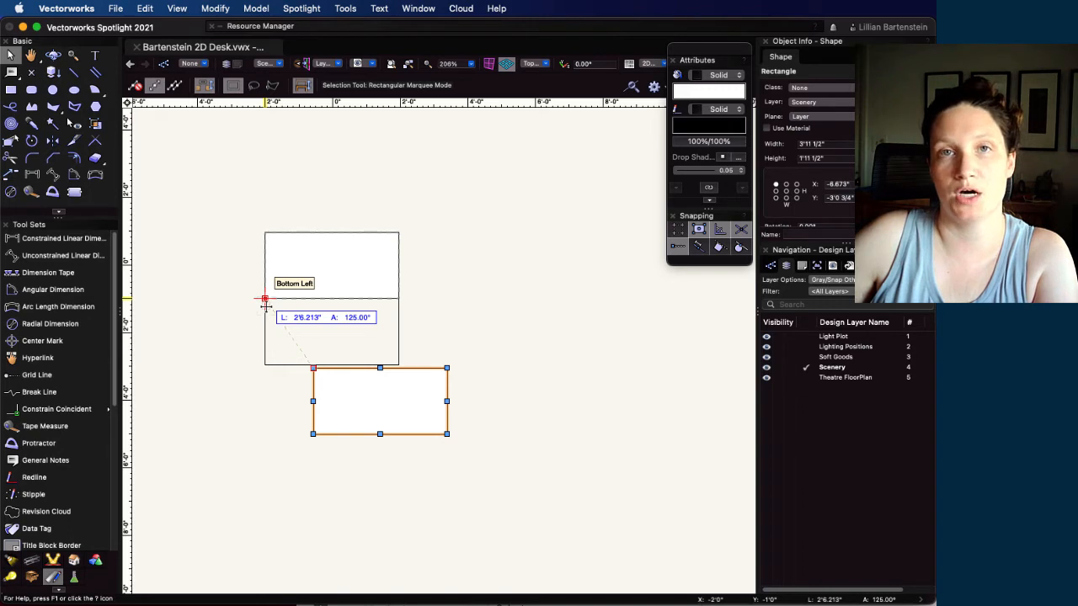
pyautogui.moveTo(266, 310); pyautogui.dragTo(264, 306)
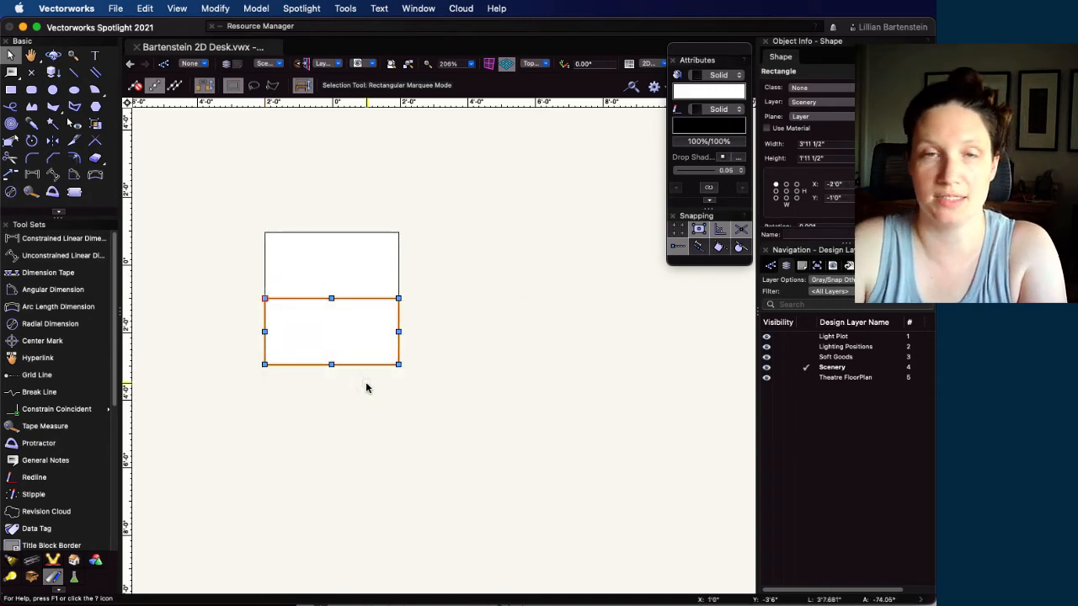
# Move the duplicated rectangle straight down with a Y offset of -3'
pyautogui.press('super+m')
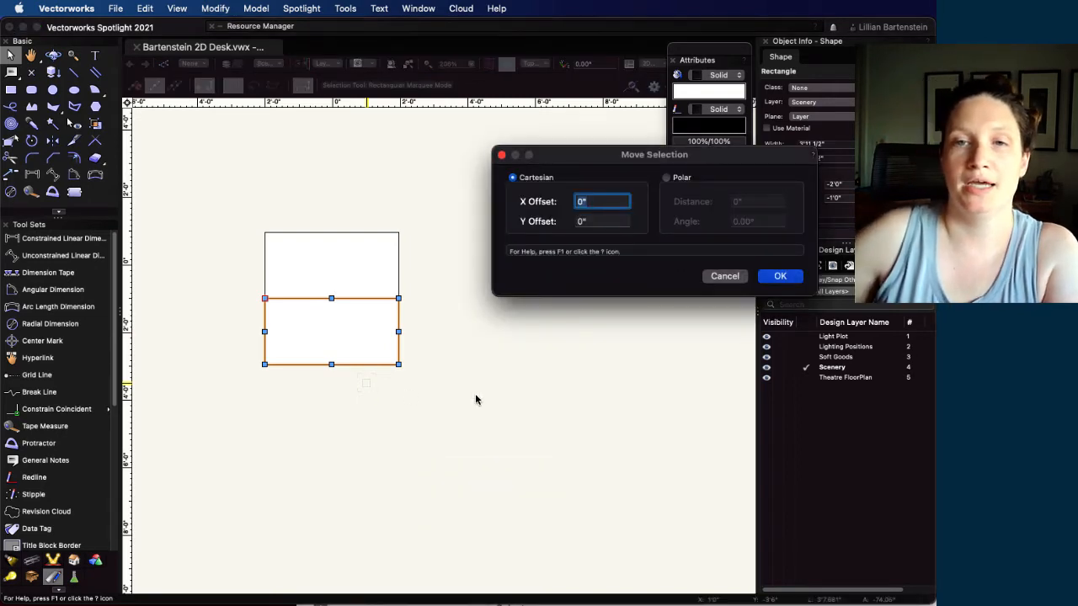
pyautogui.moveTo(630, 153); pyautogui.dragTo(557, 142)
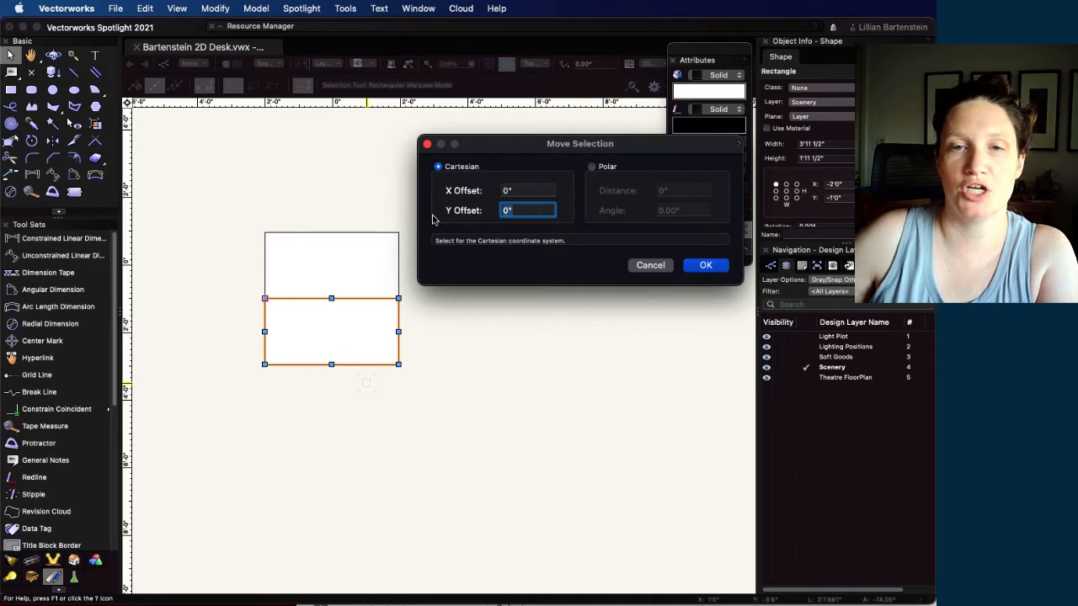
pyautogui.write('-')
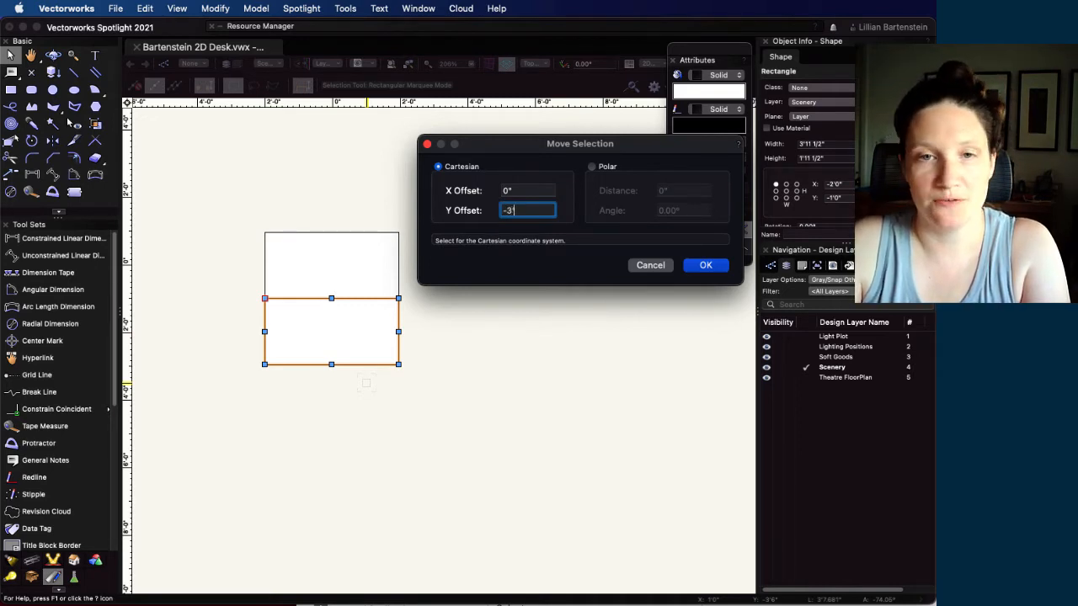
pyautogui.write('3')
pyautogui.press('Return')
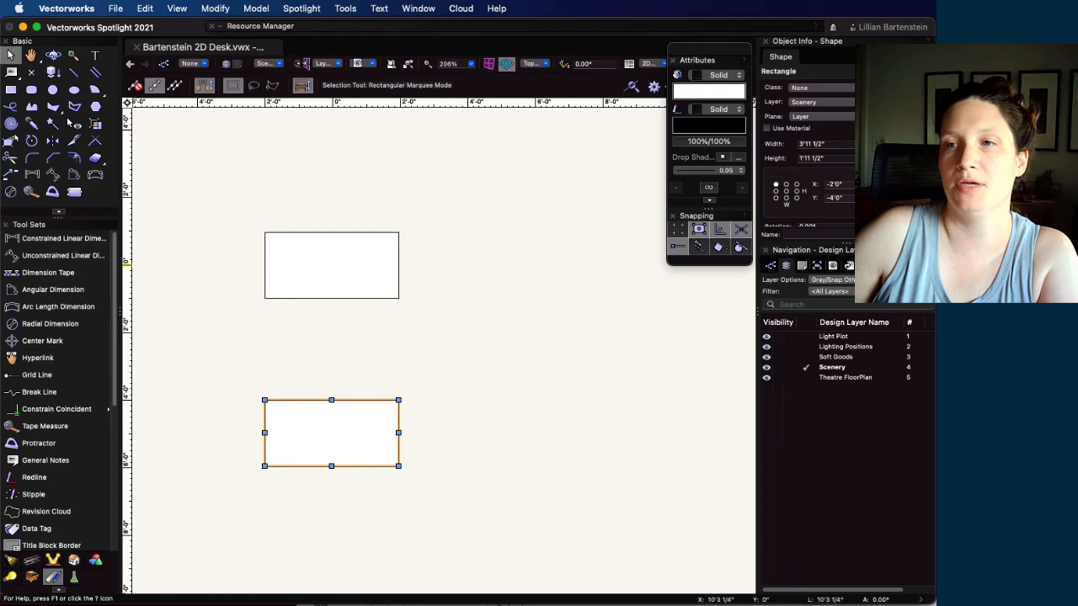
# Check the desk's height in the Acrobat reference PDF and the copied rectangle's dimensions in the drawing
pyautogui.moveTo(1077, 101); pyautogui.dragTo(628, 79)
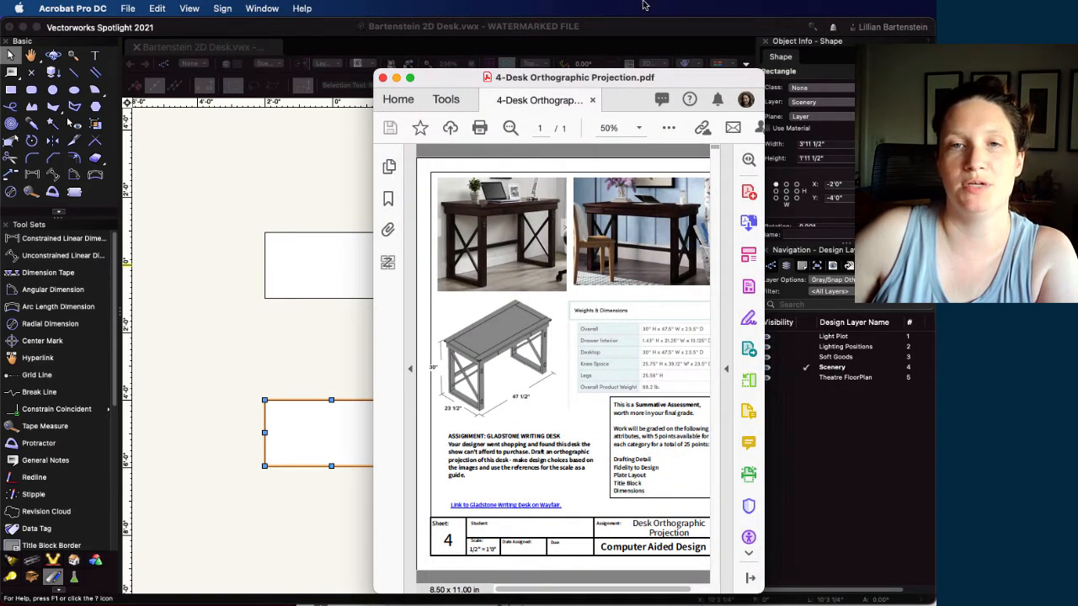
pyautogui.moveTo(678, 82); pyautogui.dragTo(1077, 66)
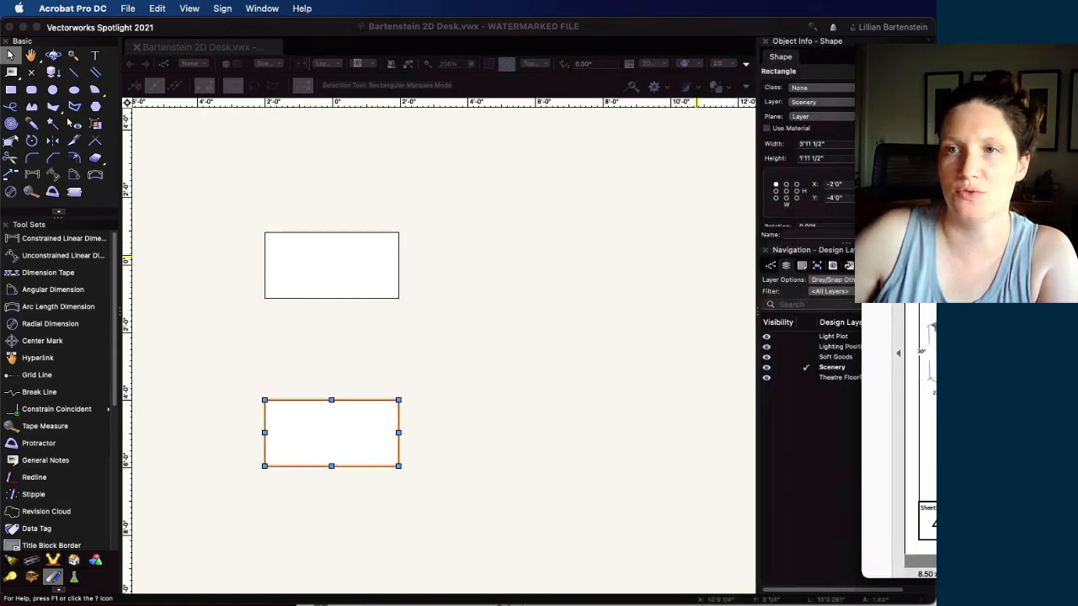
pyautogui.click(872, 70)
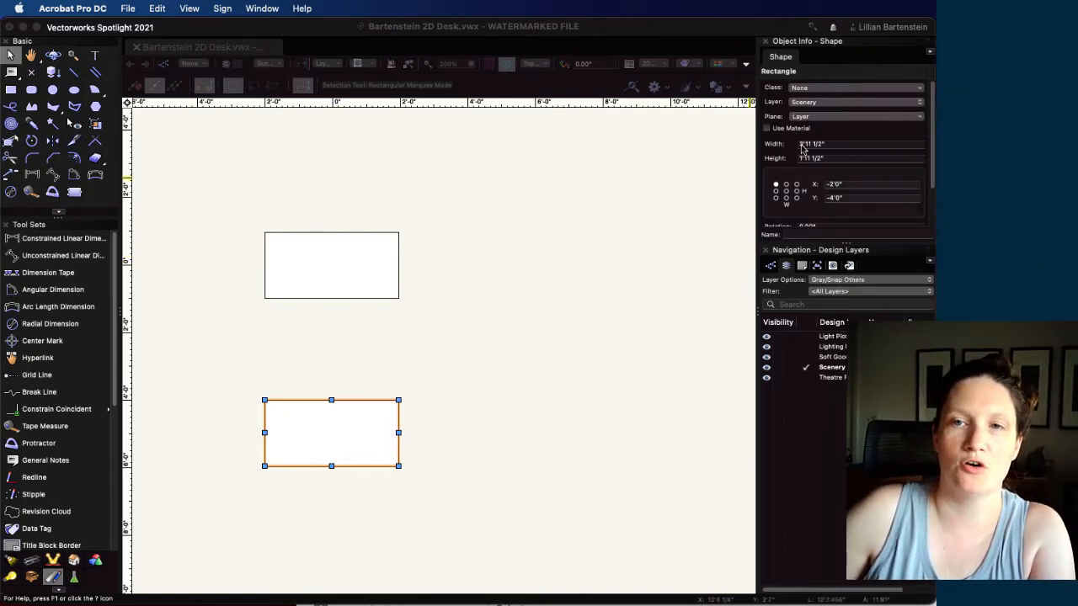
# Set the height of the lower desk rectangle to 30"
pyautogui.click(836, 162)
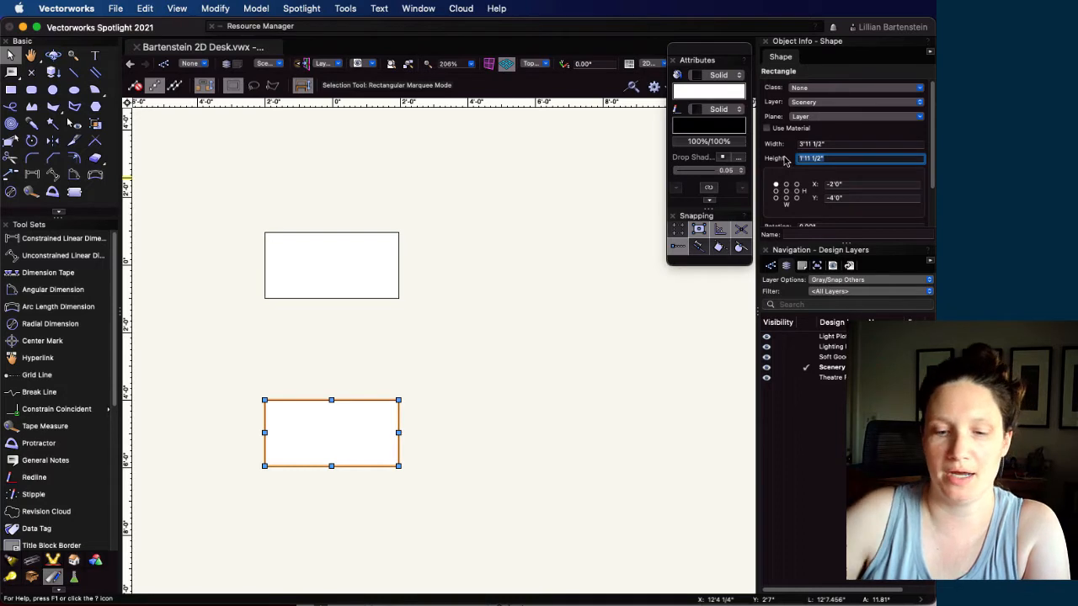
pyautogui.write('30')
pyautogui.press('Return')
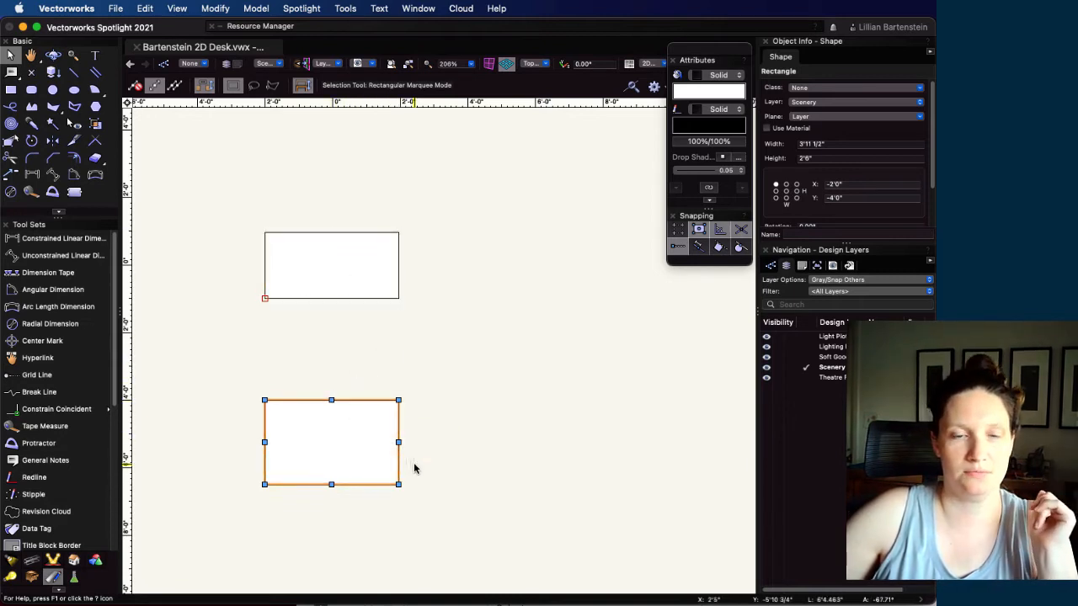
pyautogui.scroll(1, 340, 482)
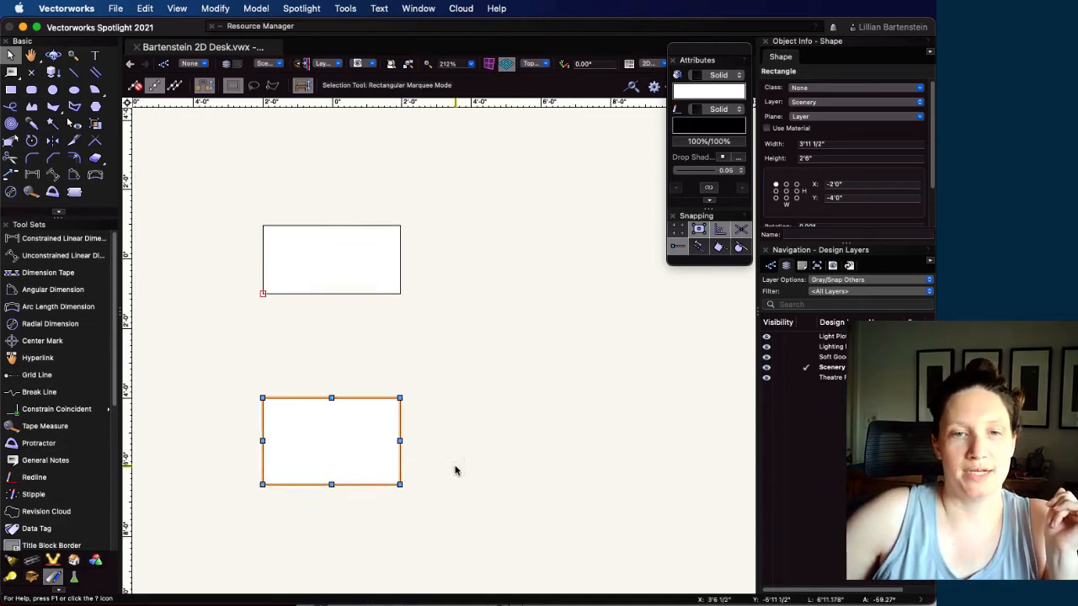
pyautogui.moveTo(456, 466); pyautogui.dragTo(471, 435, button='middle')
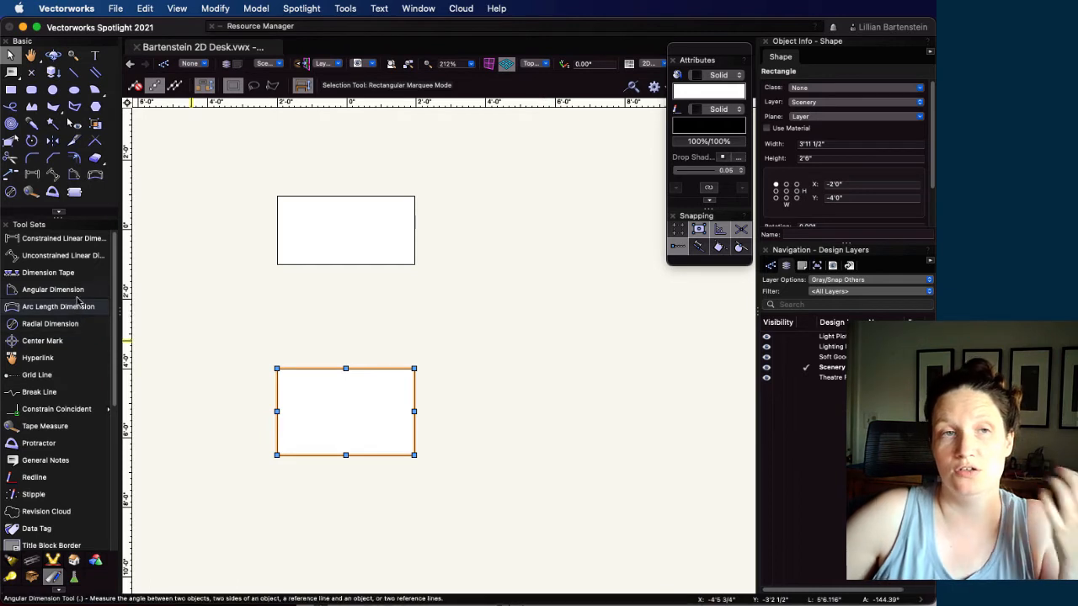
# Draw a 2" high rectangle across the full width of the lower desk rectangle, starting from its top-left corner
pyautogui.click(11, 90)
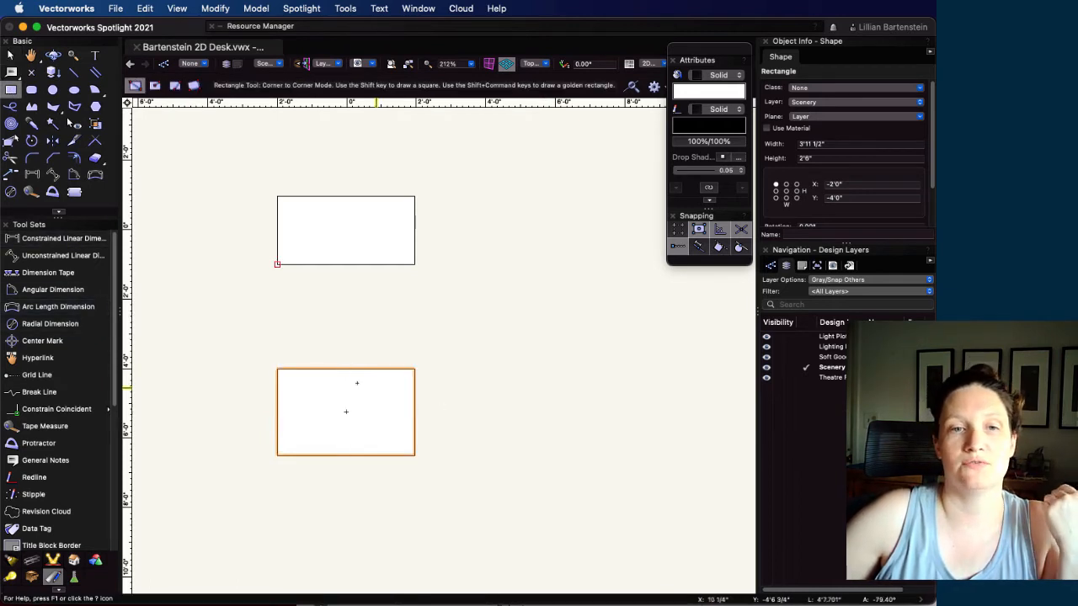
pyautogui.click(277, 368)
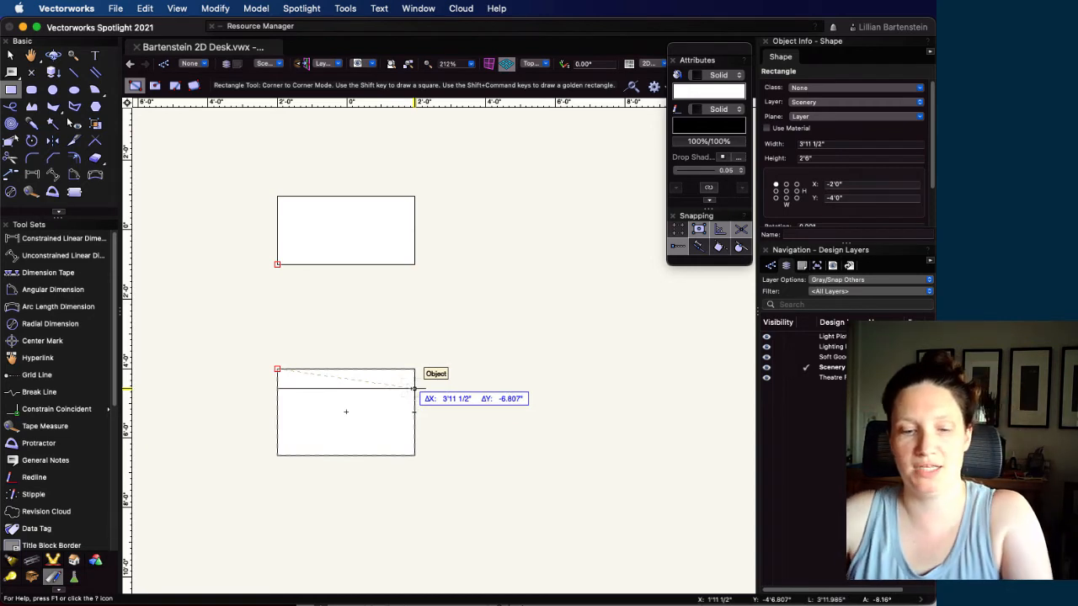
pyautogui.press('Tab')
pyautogui.press('Tab')
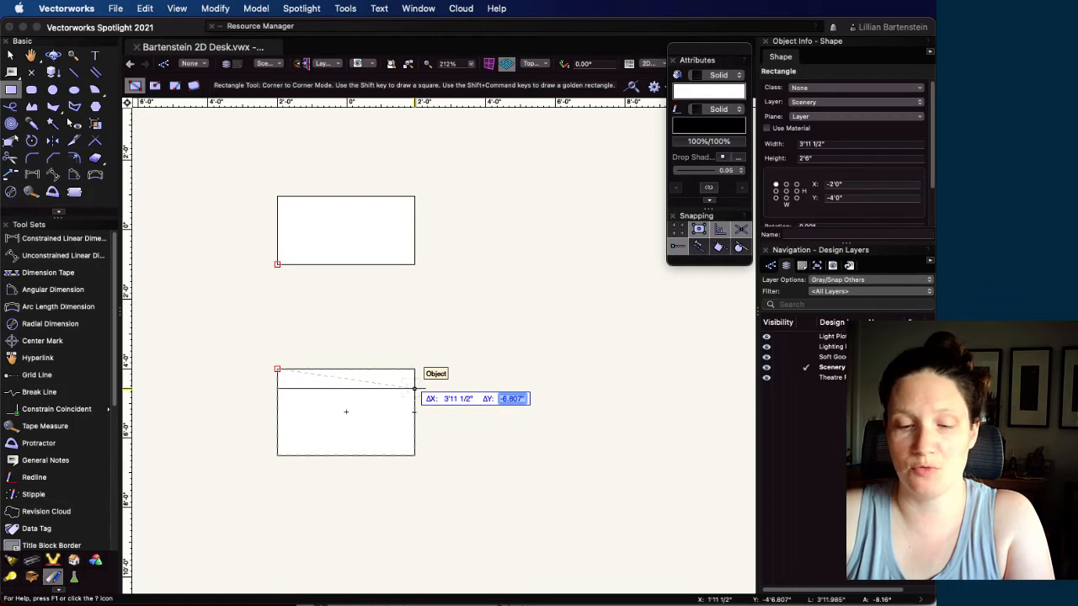
pyautogui.write('-2')
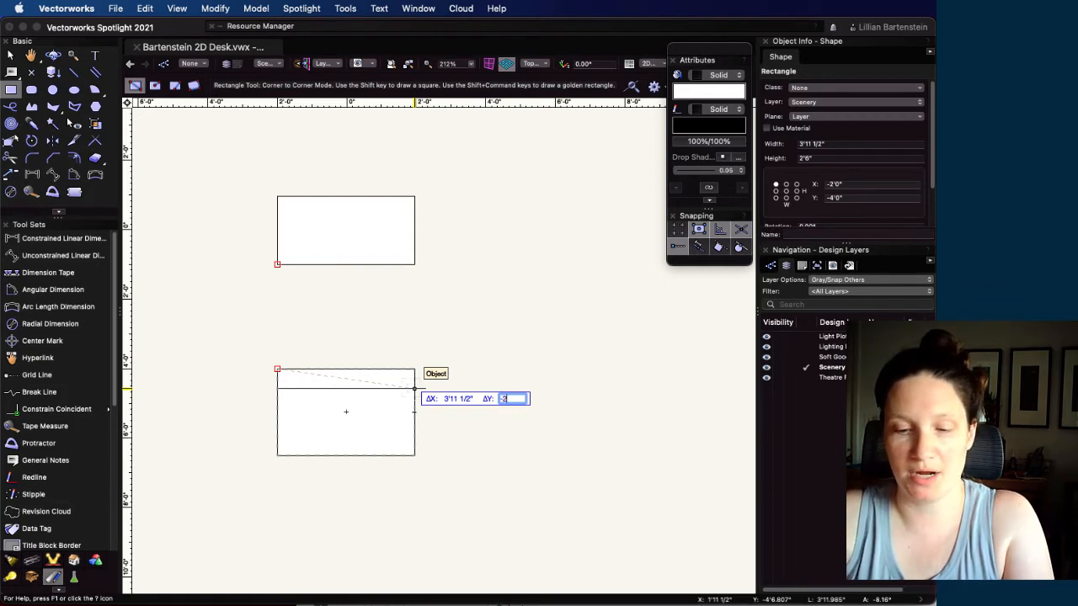
pyautogui.press('Tab')
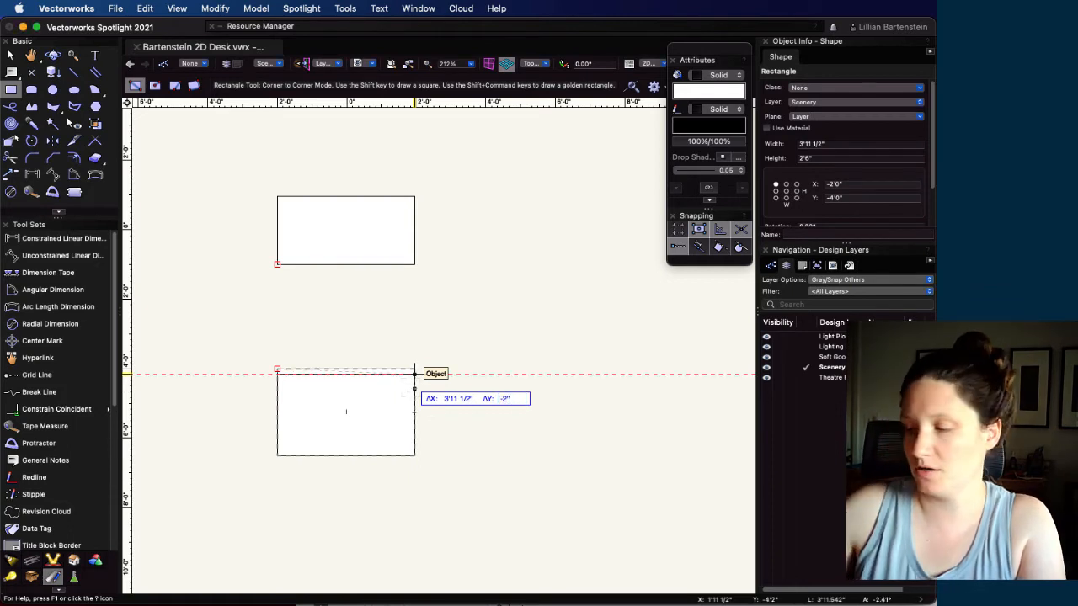
pyautogui.click(414, 373)
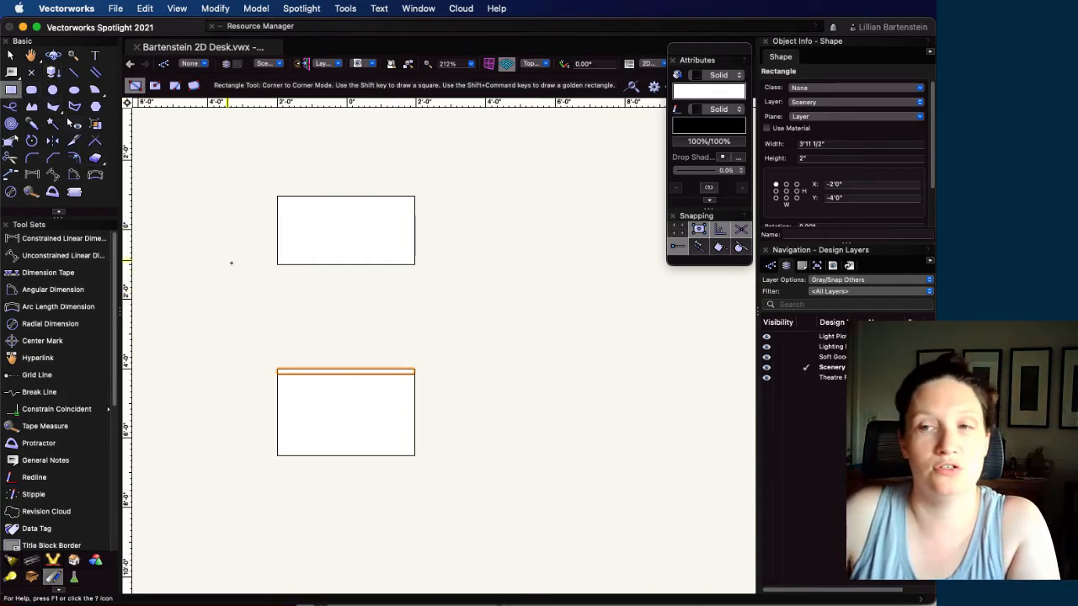
# Duplicate the 2" desktop strip and snap the copy directly beneath the original
pyautogui.press('super+d')
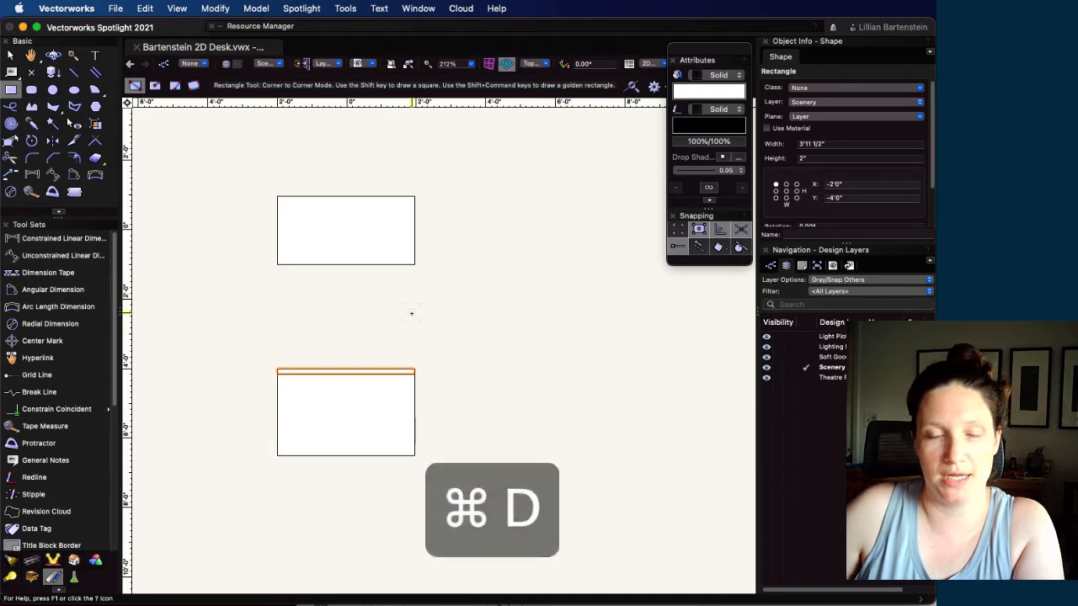
pyautogui.press('x')
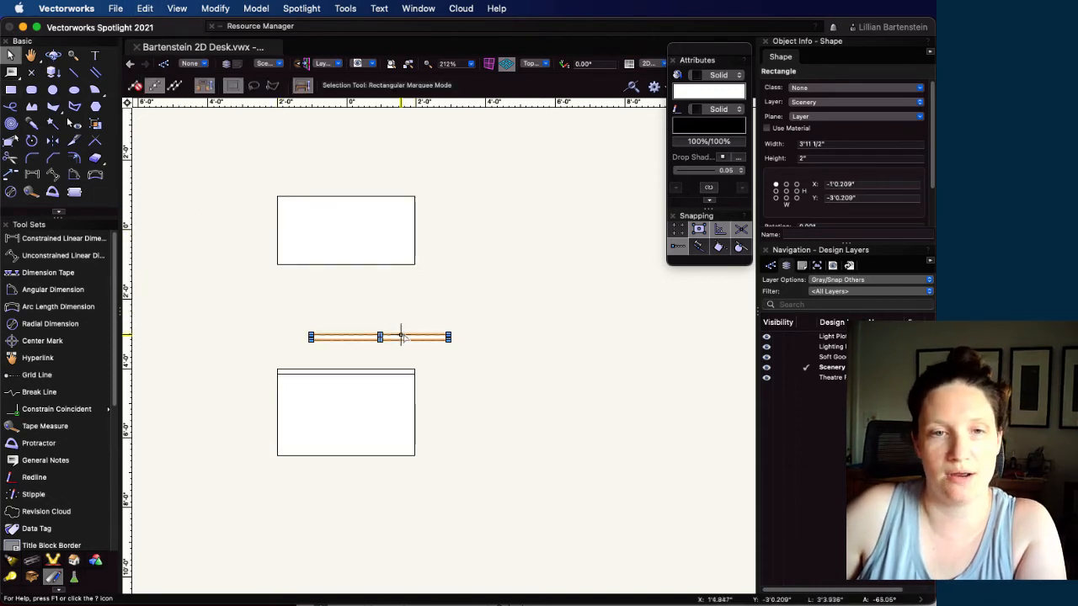
pyautogui.moveTo(380, 337); pyautogui.dragTo(346, 378)
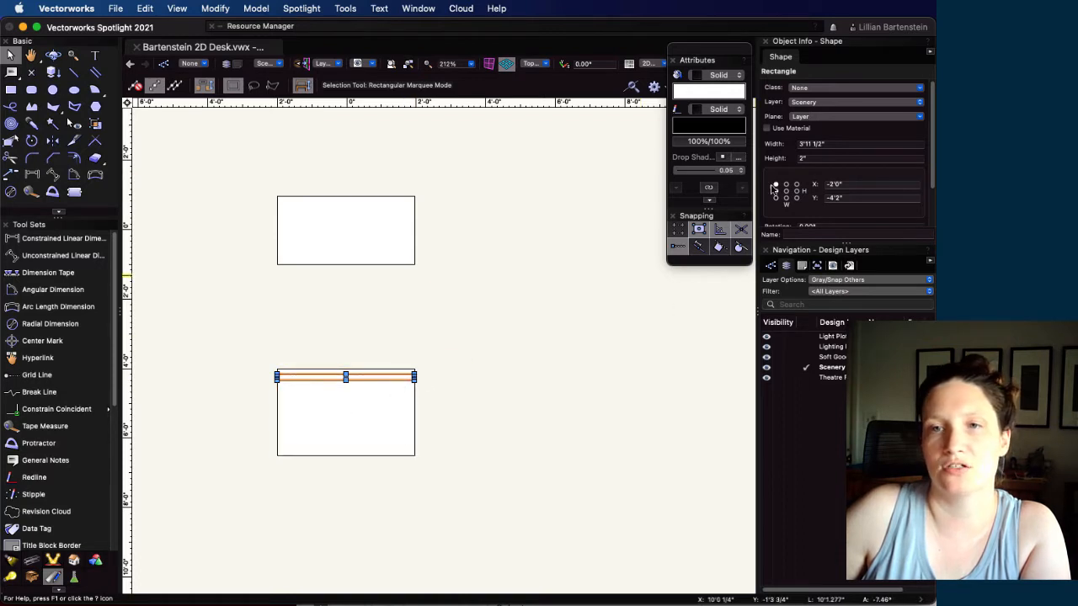
# Set the height of the duplicated strip to 3 1/2"
pyautogui.click(828, 158)
pyautogui.write('3 1/2')
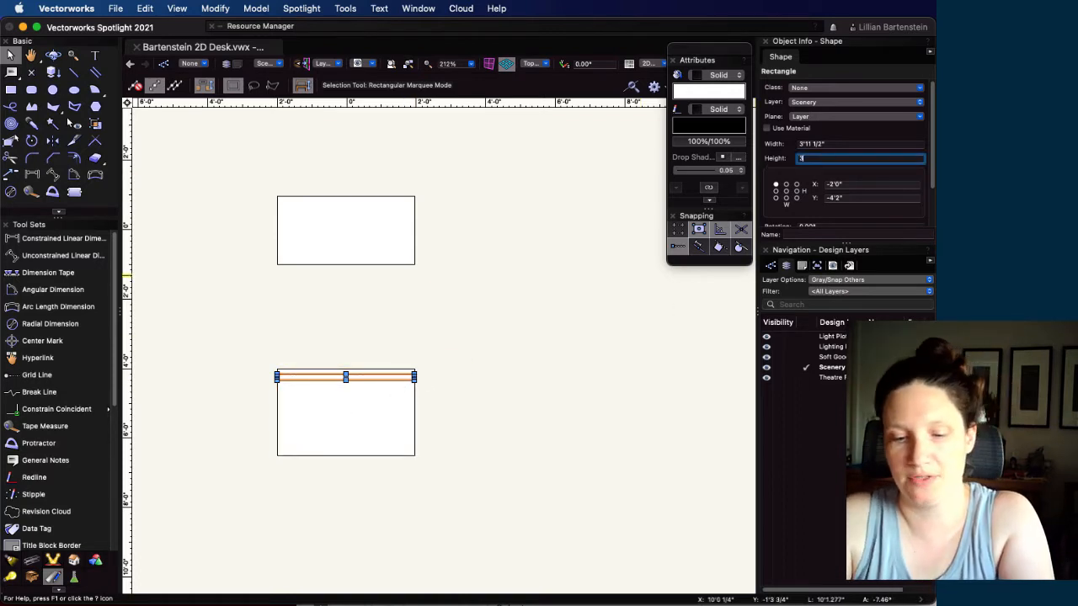
pyautogui.press('Return')
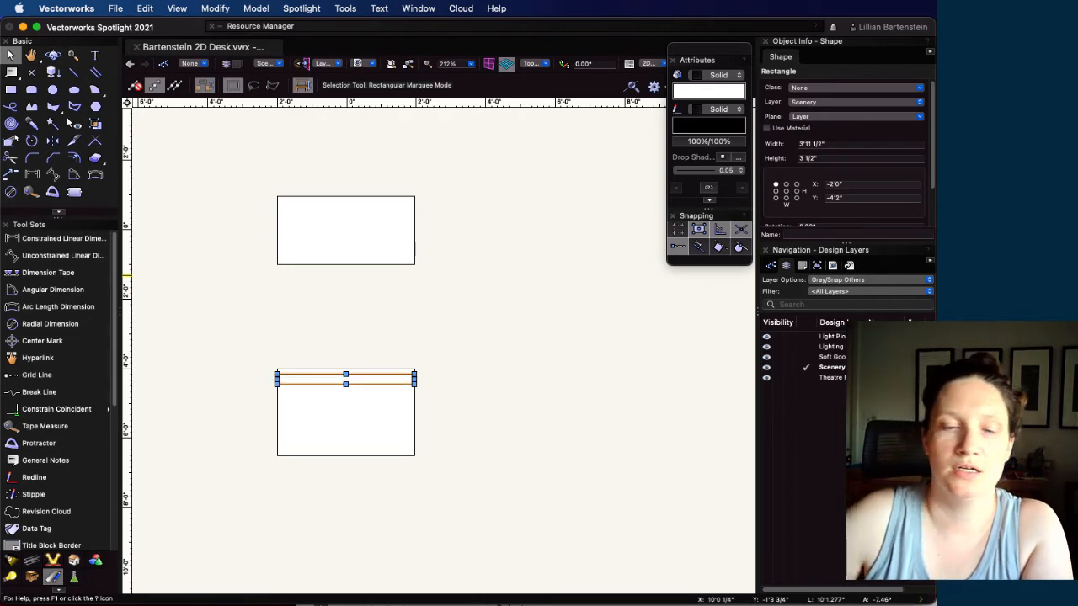
# Set the height of the duplicated strip to 3"
pyautogui.click(833, 158)
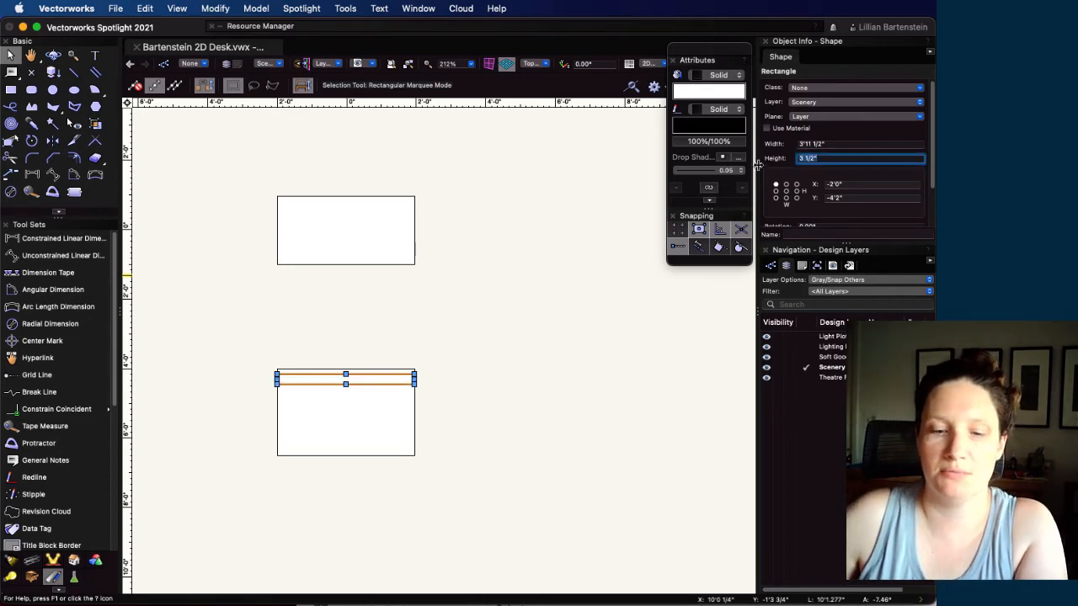
pyautogui.write('3')
pyautogui.press('Return')
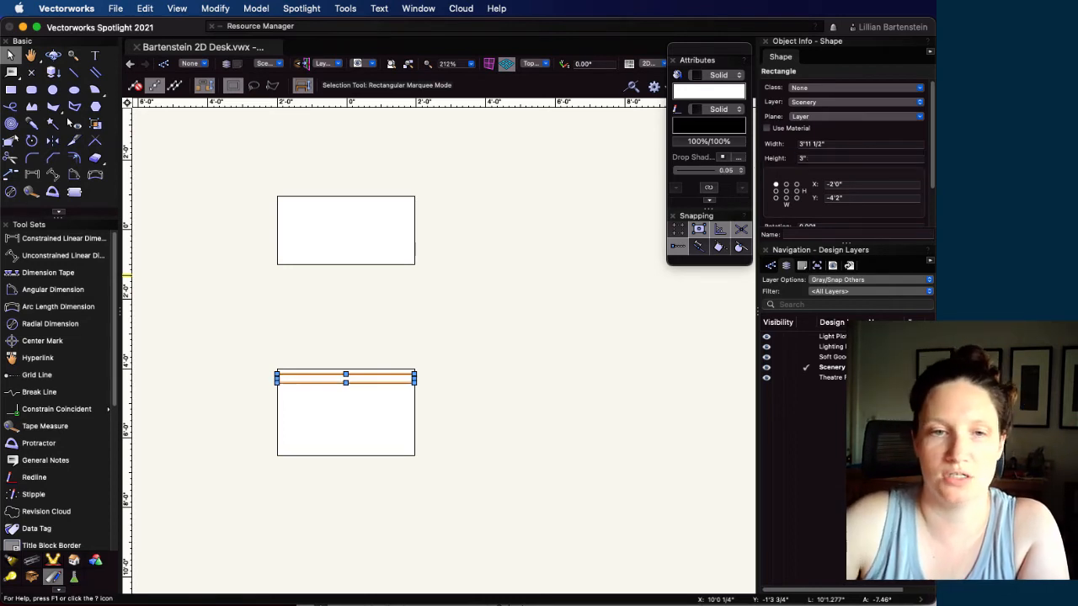
# Reduce the 3" strip's width by 2" using its top-center reference point, and deselect it
pyautogui.click(785, 183)
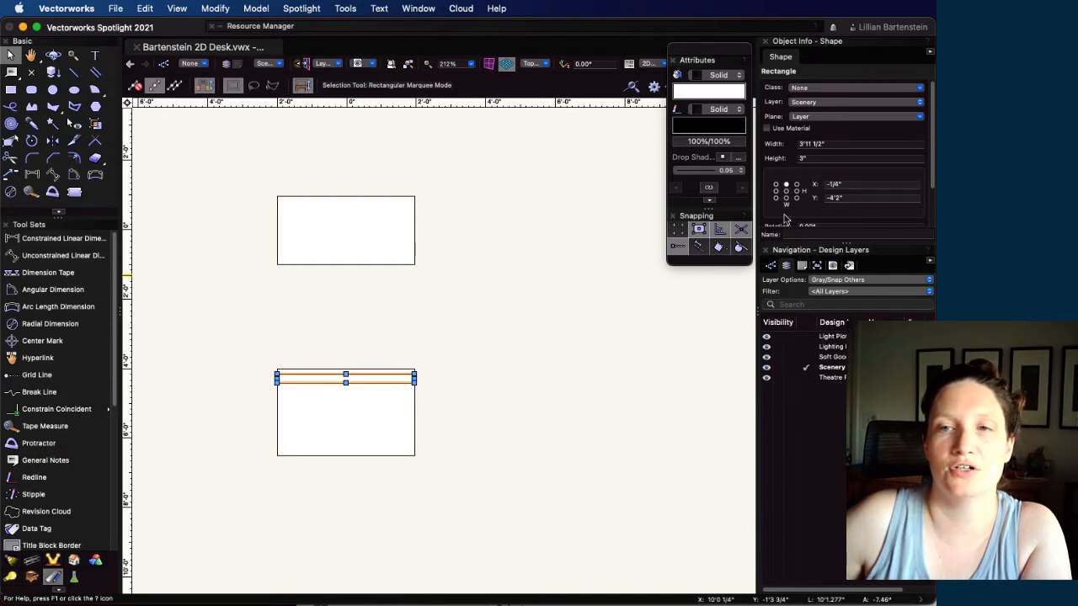
pyautogui.click(830, 143)
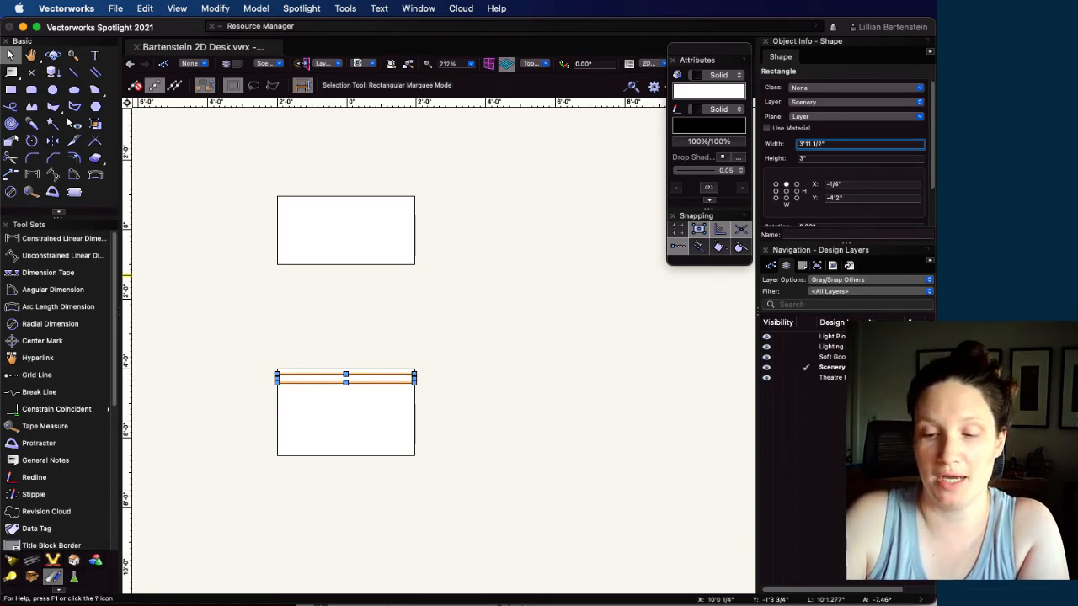
pyautogui.write('-')
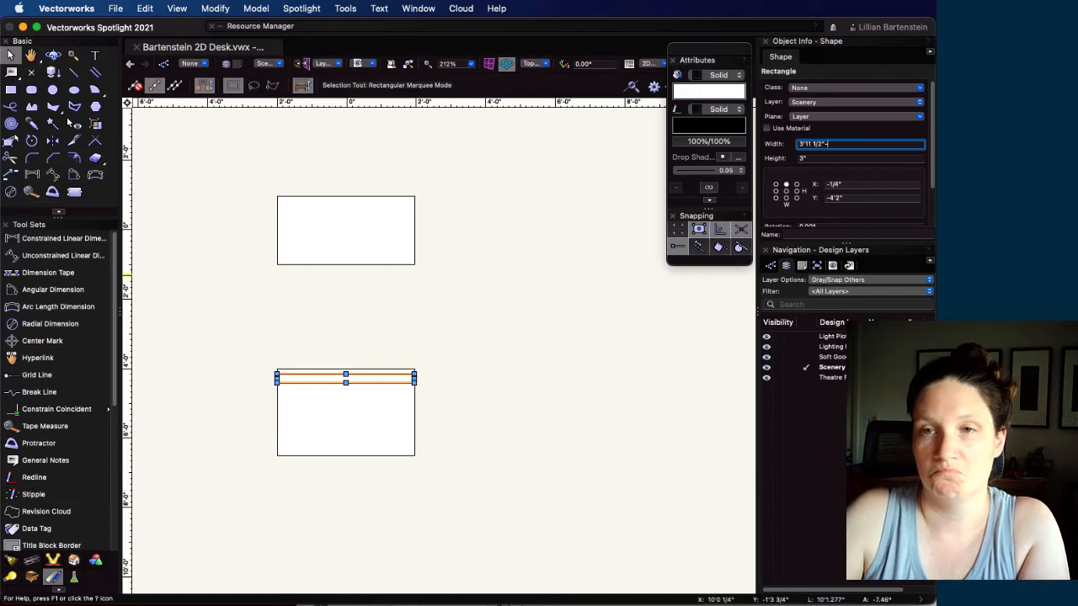
pyautogui.write('4\'2"')
pyautogui.press('Return')
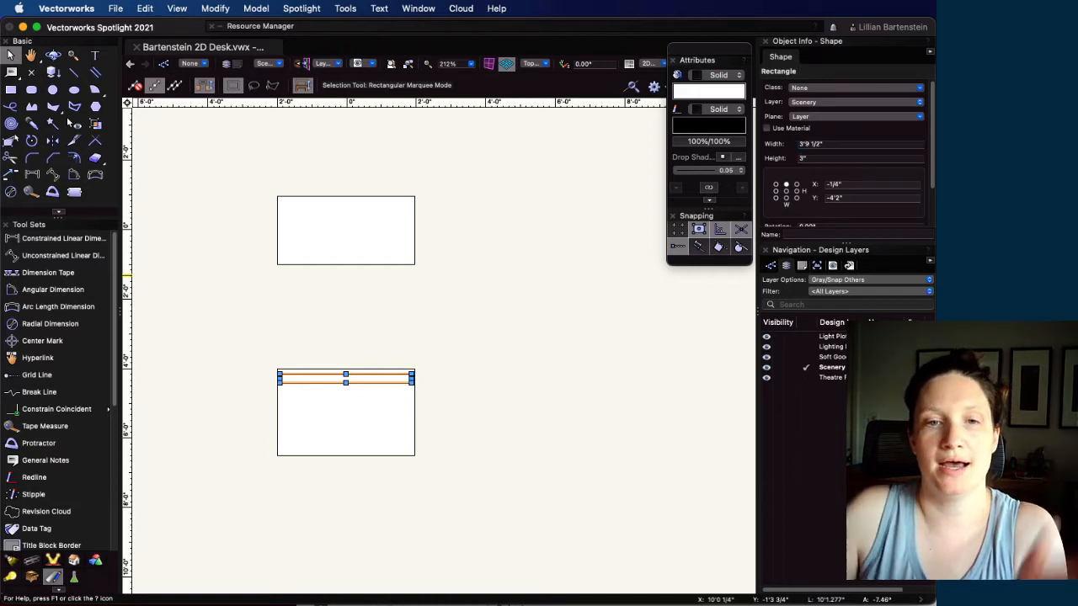
pyautogui.click(539, 377)
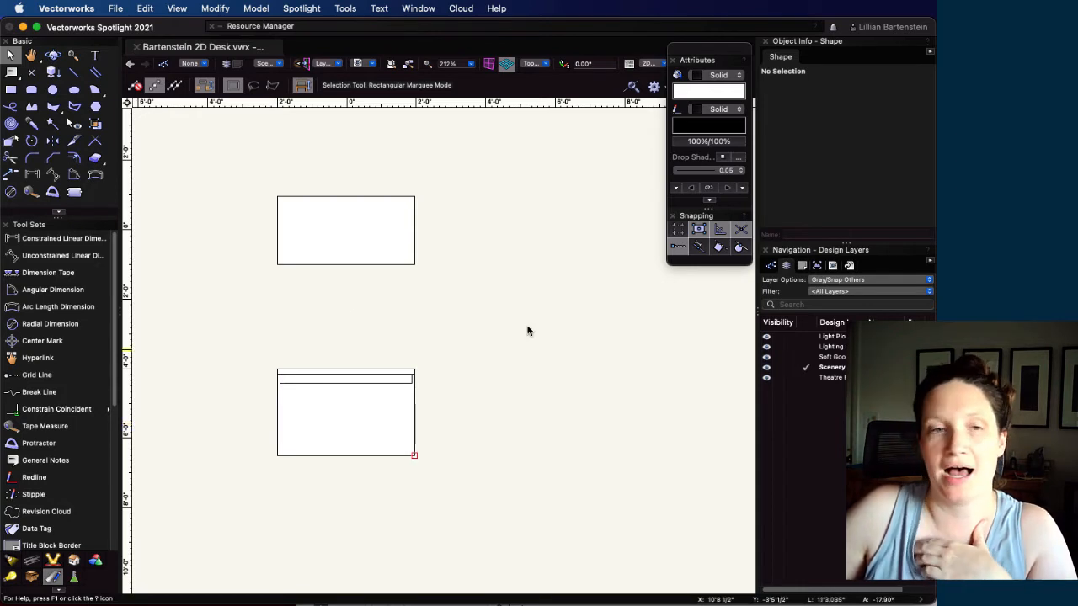
# Draw a knee-space rectangle up from the front view's bottom edge, about 2'2" wide and 25.75" high
pyautogui.press('4')
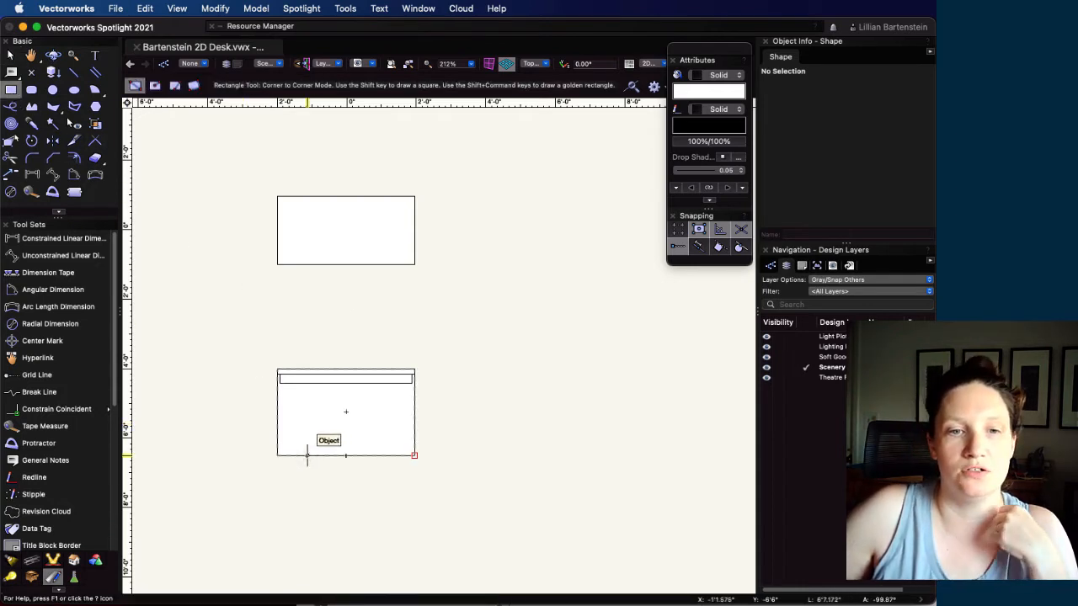
pyautogui.click(306, 456)
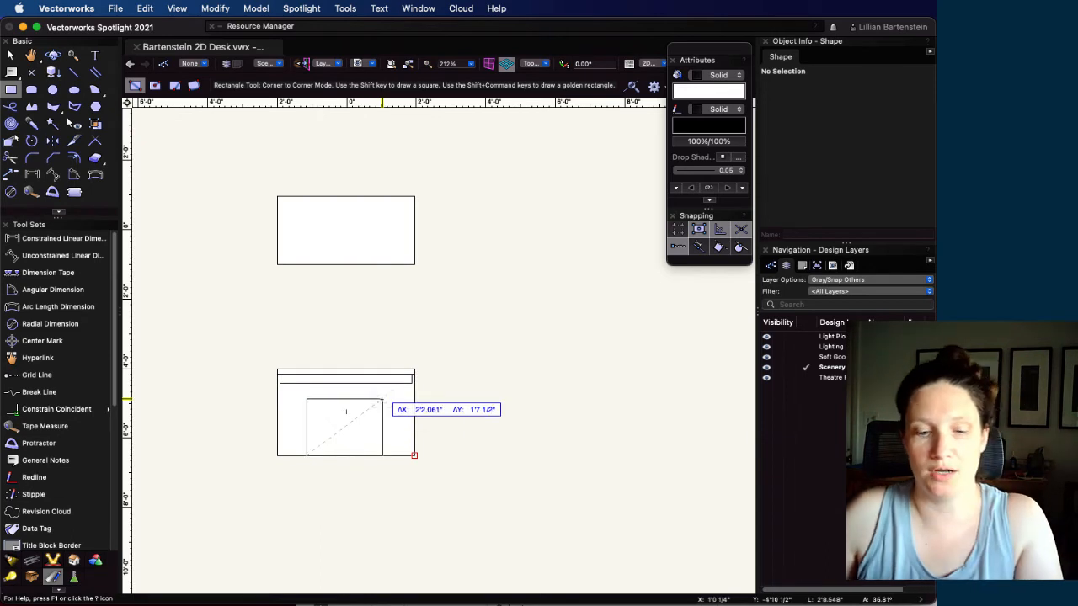
pyautogui.press('Tab')
pyautogui.press('Tab')
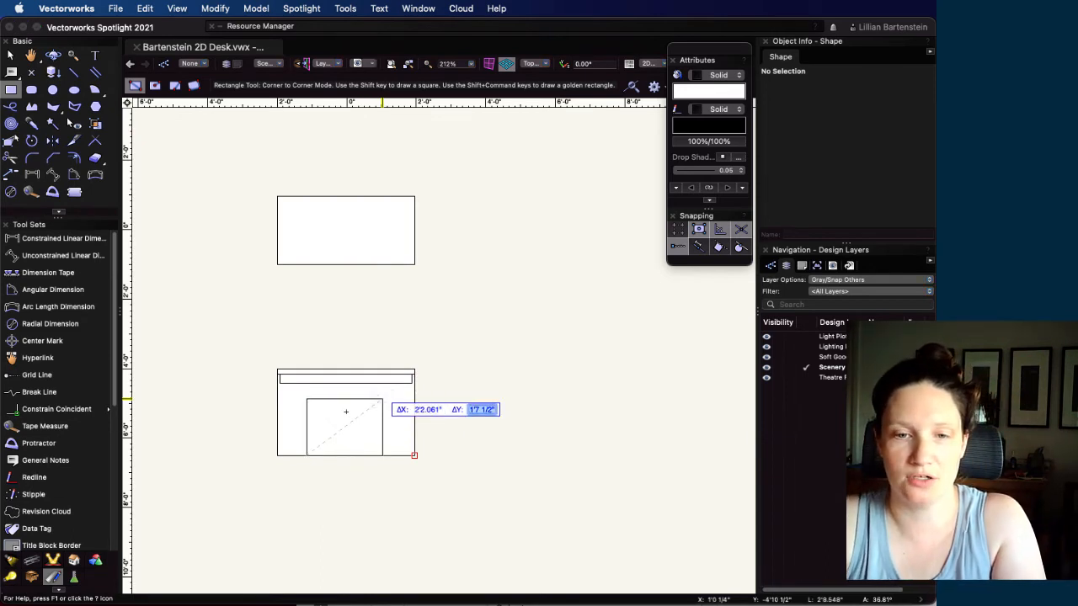
pyautogui.write('25.')
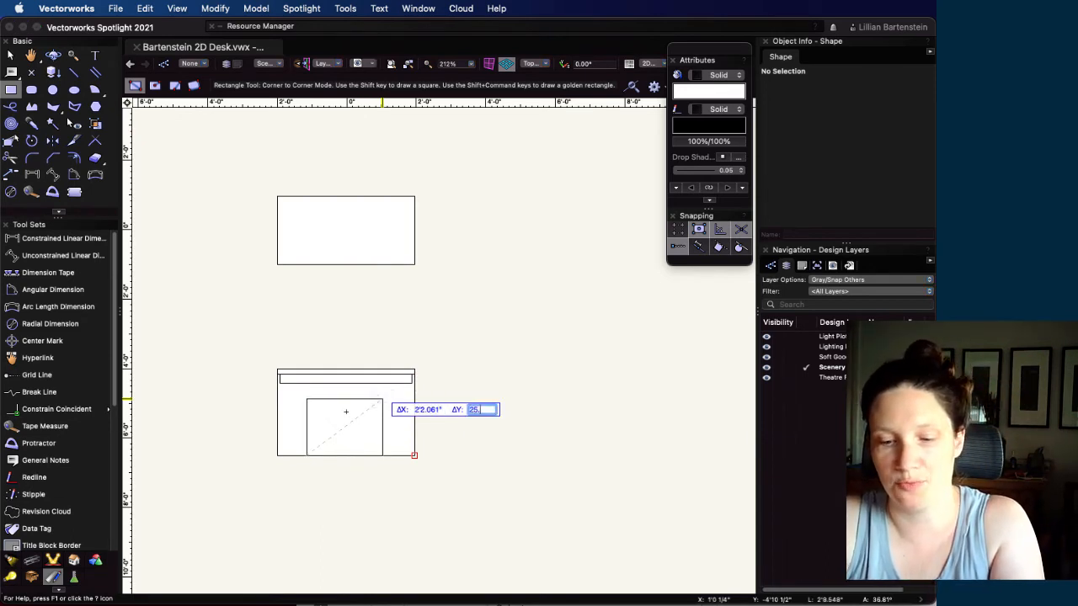
pyautogui.write('75')
pyautogui.press('Tab')
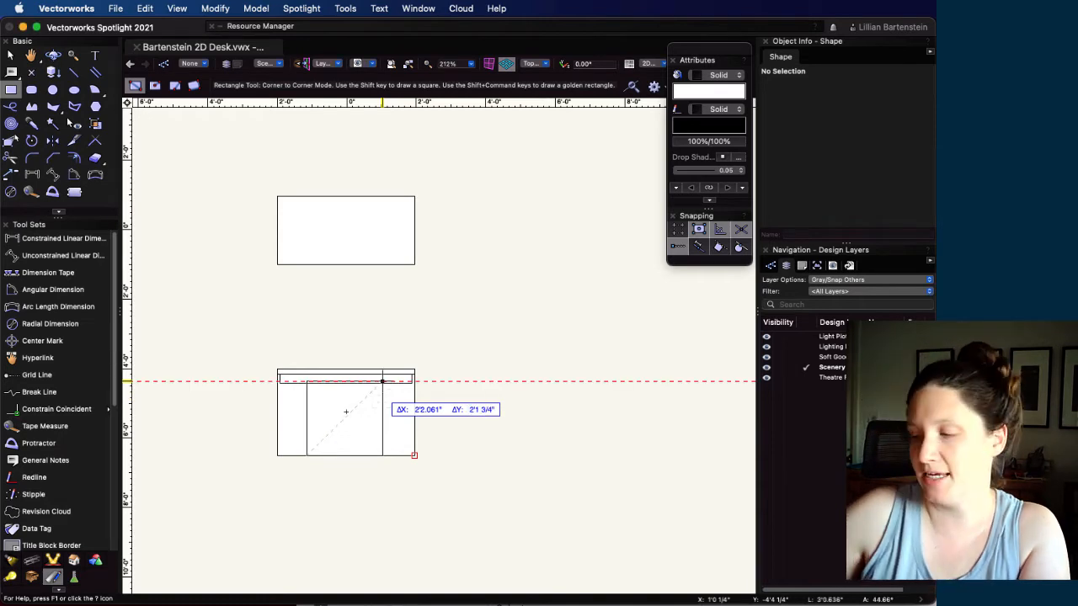
pyautogui.click(345, 411)
pyautogui.scroll(4, 362, 406)
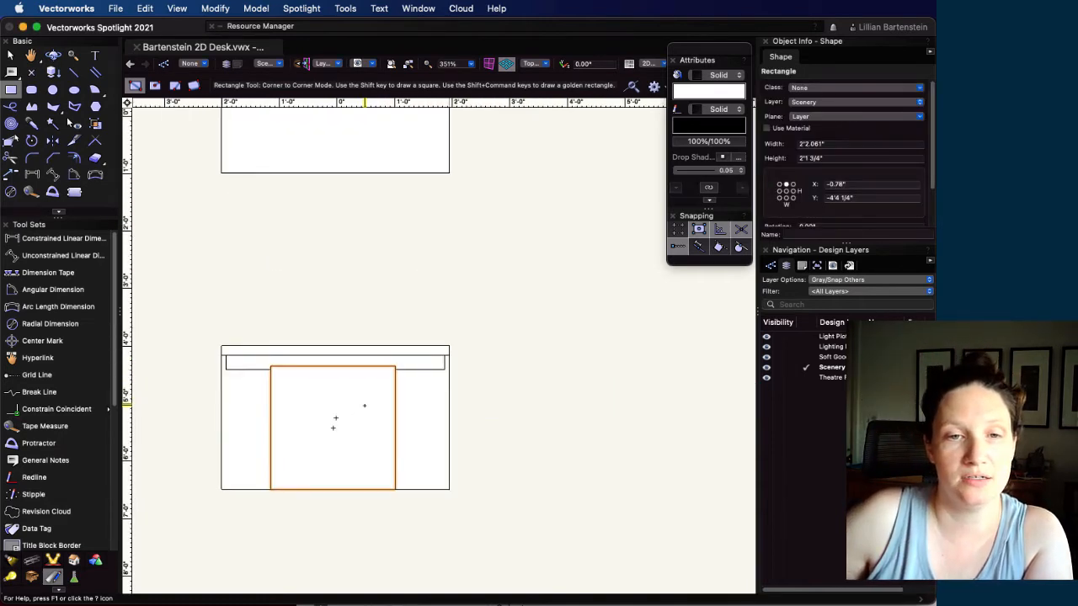
pyautogui.scroll(4, 365, 405)
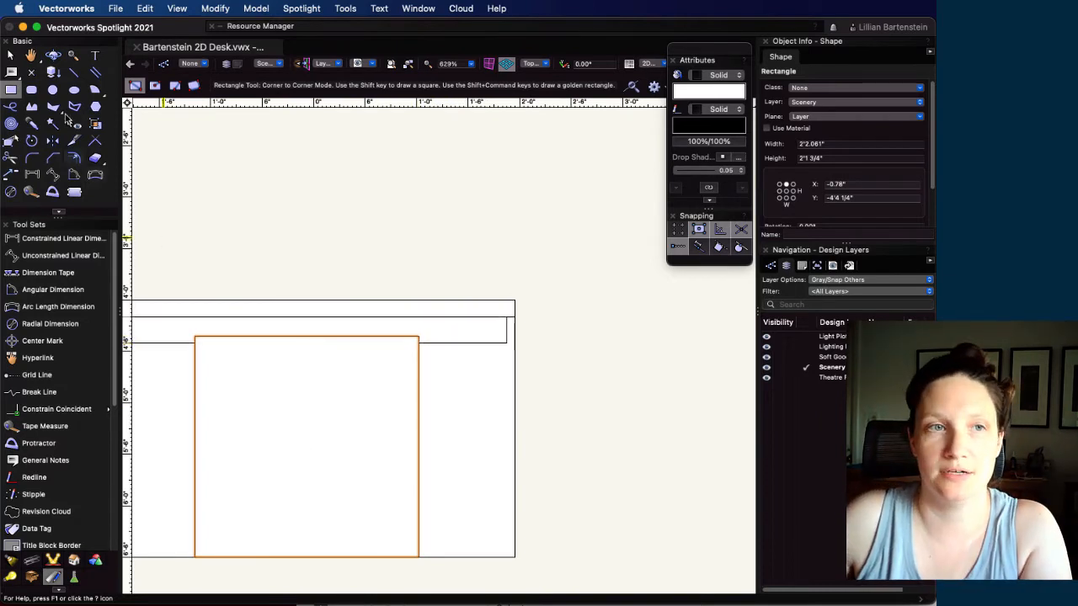
# Delete the knee-space rectangle from the front view
pyautogui.click(11, 55)
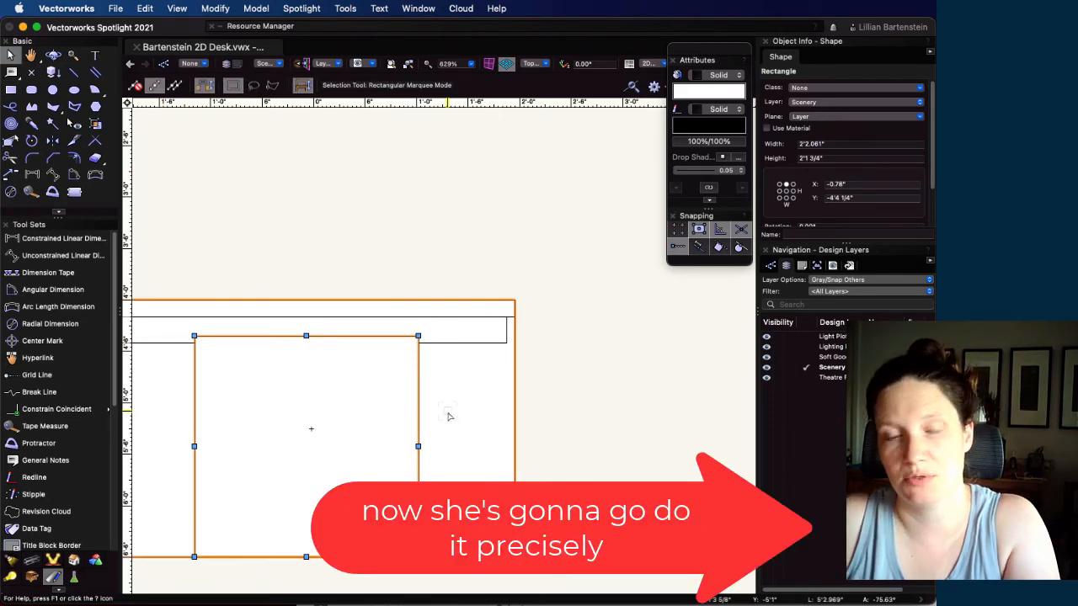
pyautogui.press('Delete')
pyautogui.scroll(-2, 451, 375)
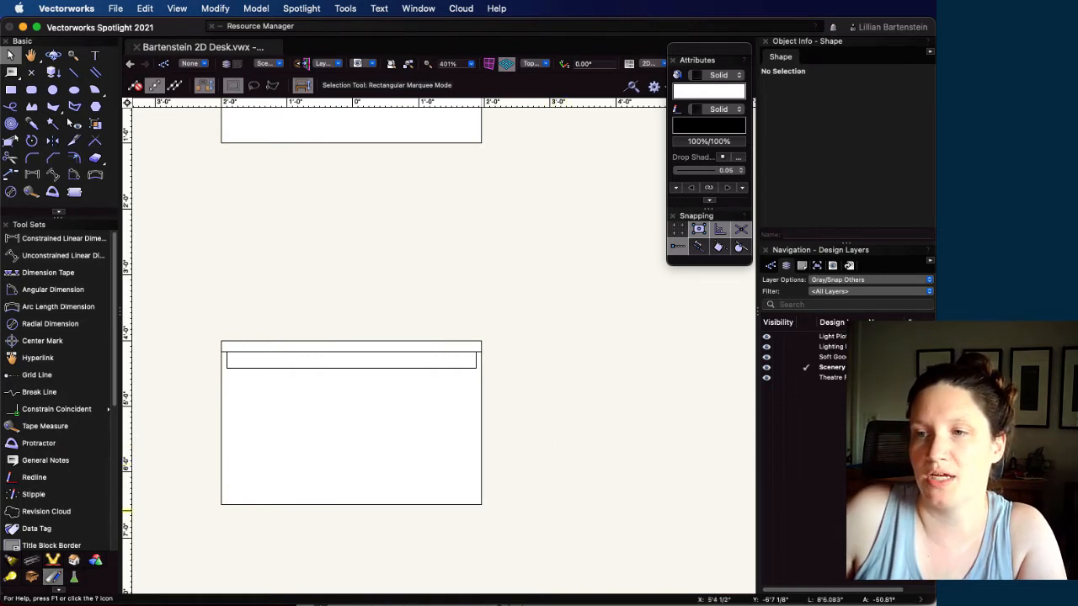
# Switch to the Acrobat reference PDF to check the knee-space dimensions, and move its window aside
pyautogui.press('super+Tab')
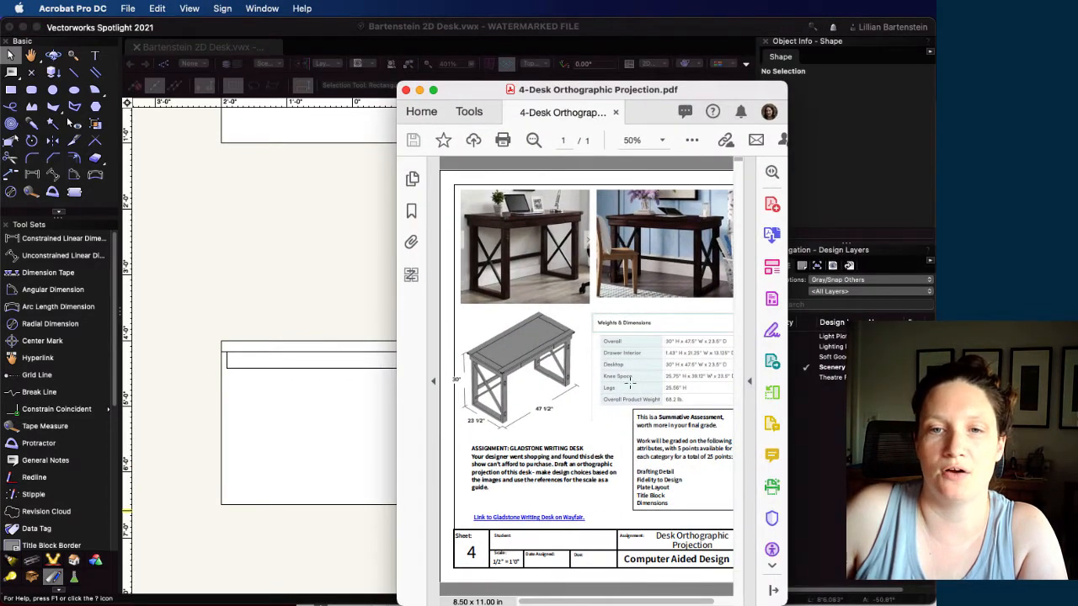
pyautogui.moveTo(677, 89); pyautogui.dragTo(1041, 74)
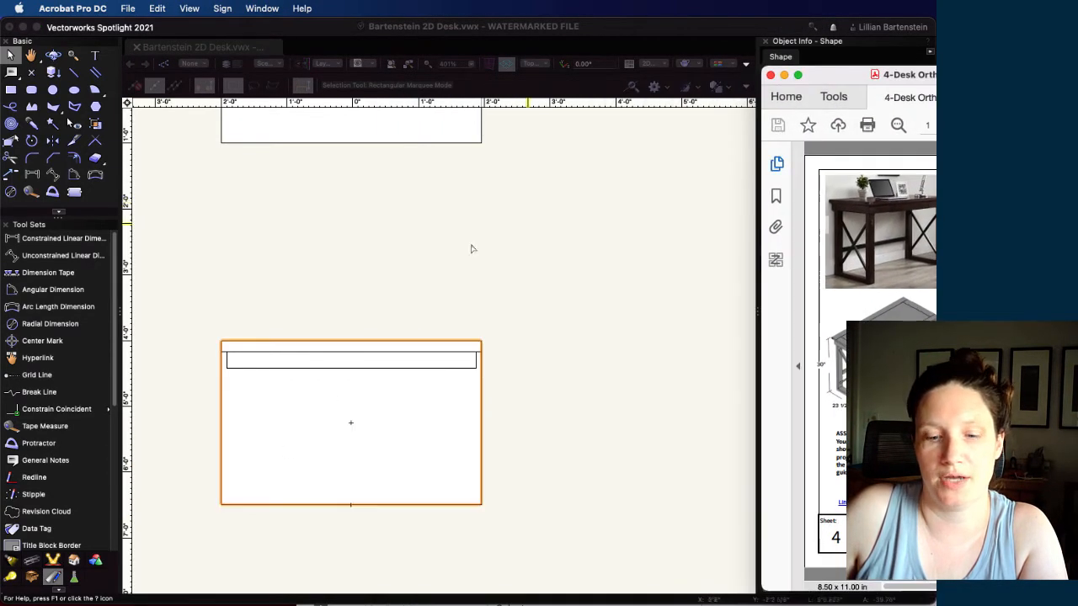
# Return to the Vectorworks drawing and undo the last view change and the knee-space rectangle's deletion
pyautogui.click(327, 253)
pyautogui.press('super+z')
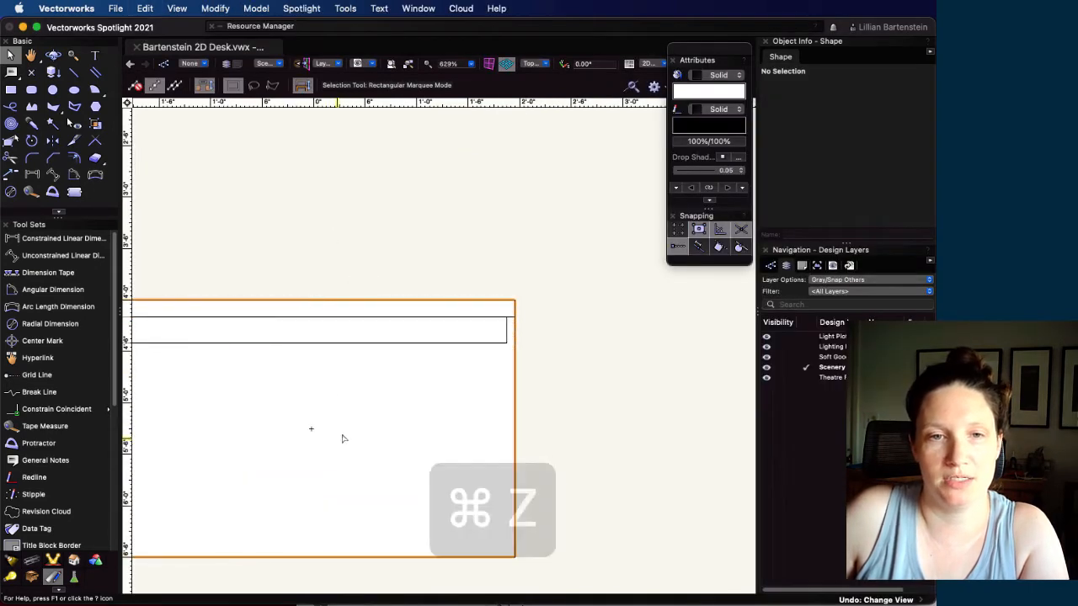
pyautogui.press('super+z')
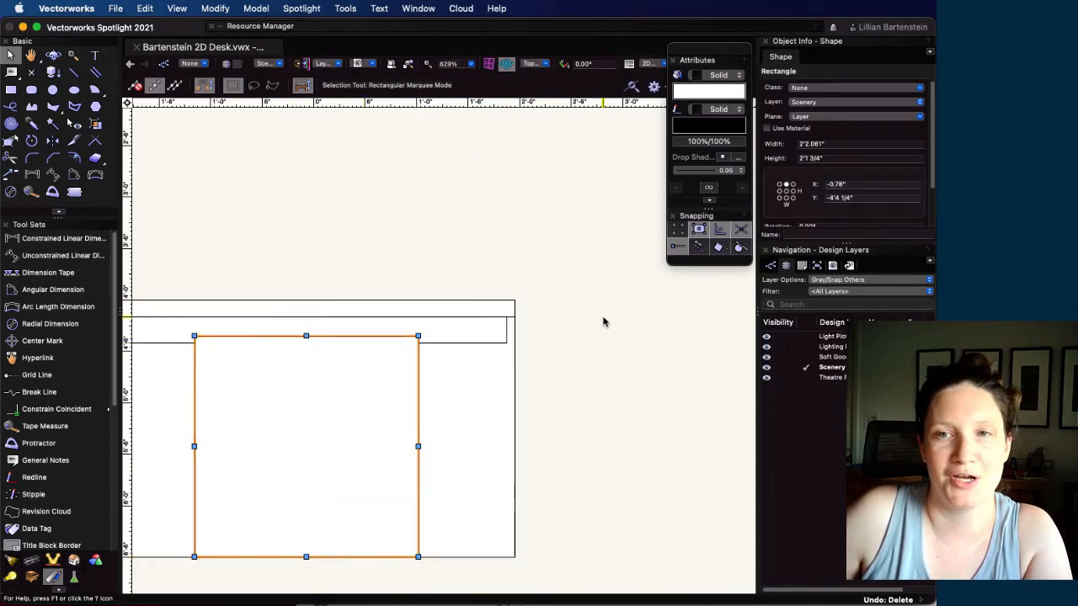
# Set the knee-space rectangle's width to 39.12" (3'3.12")
pyautogui.click(845, 146)
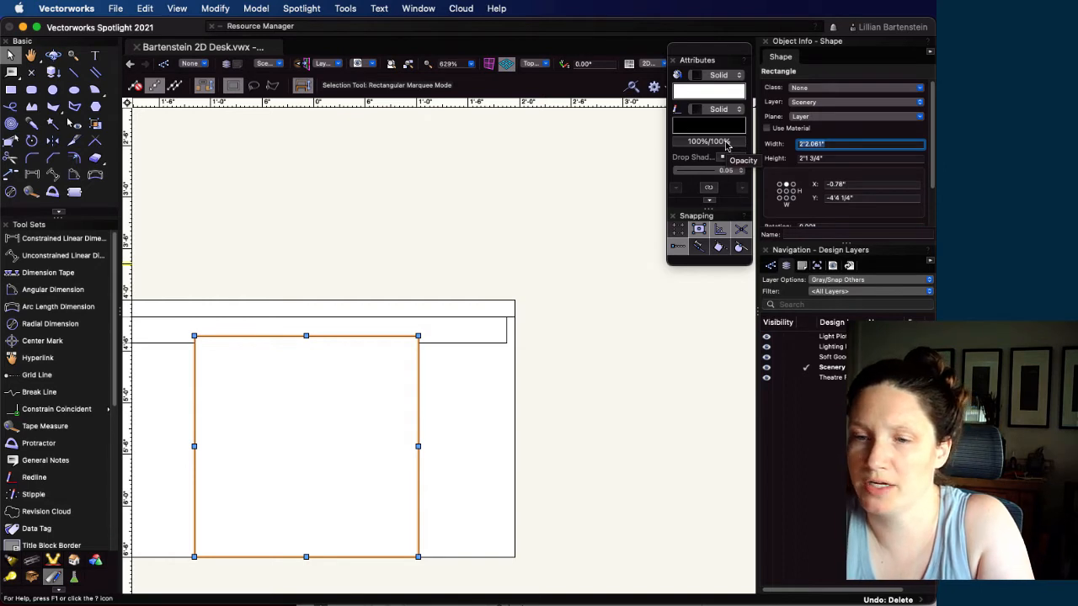
pyautogui.write('3')
pyautogui.write("'3.12")
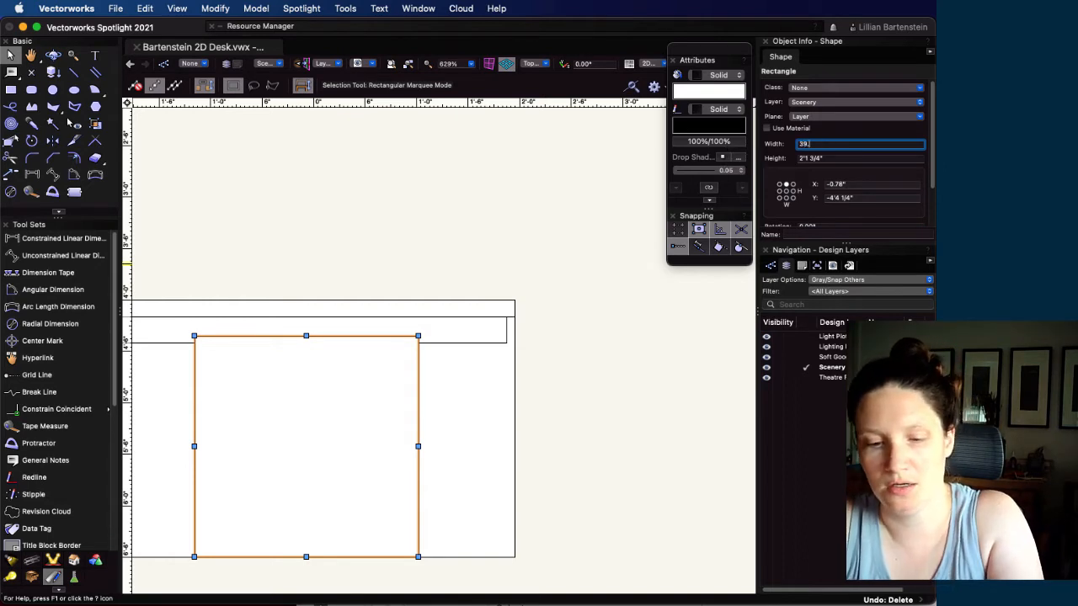
pyautogui.press('Return')
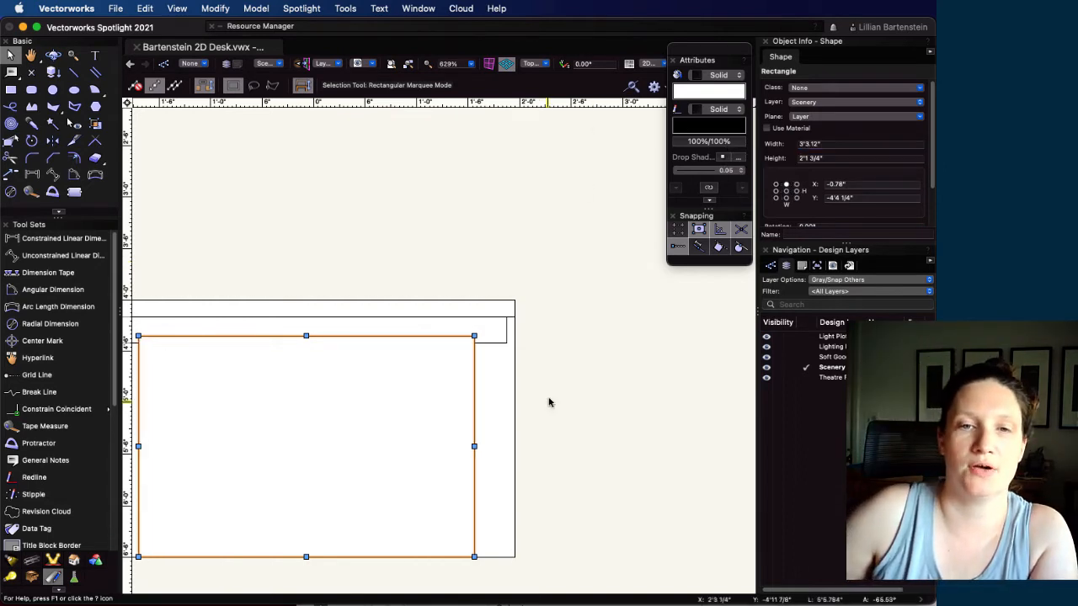
# Center the knee-space rectangle by snapping its bottom midpoint to the midpoint of the desk outline's bottom edge
pyautogui.scroll(-1, 548, 403)
pyautogui.moveTo(547, 416); pyautogui.dragTo(584, 405, button='middle')
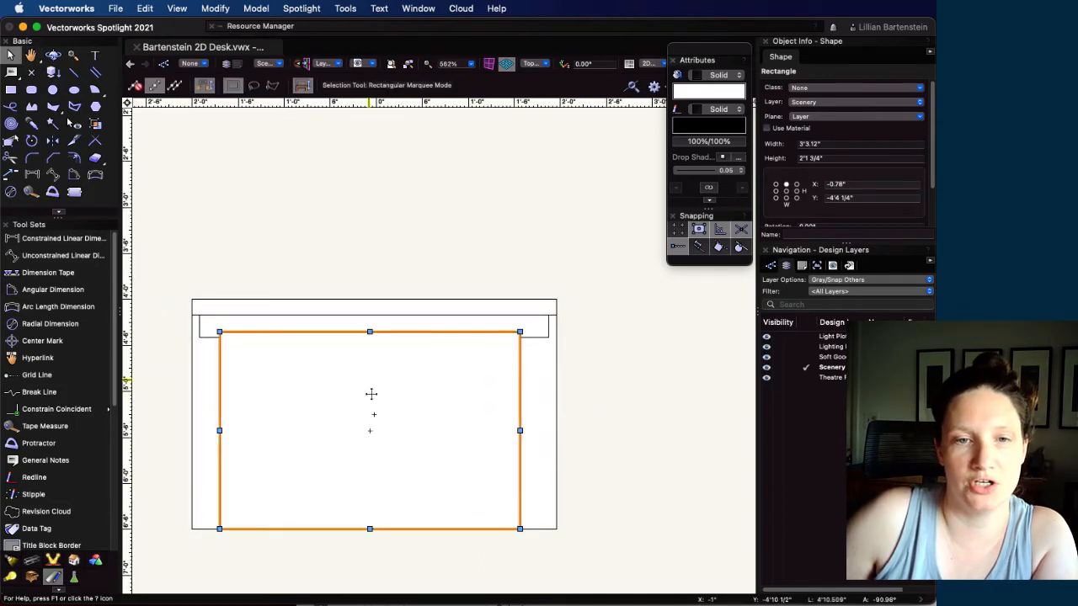
pyautogui.moveTo(519, 385); pyautogui.dragTo(569, 223)
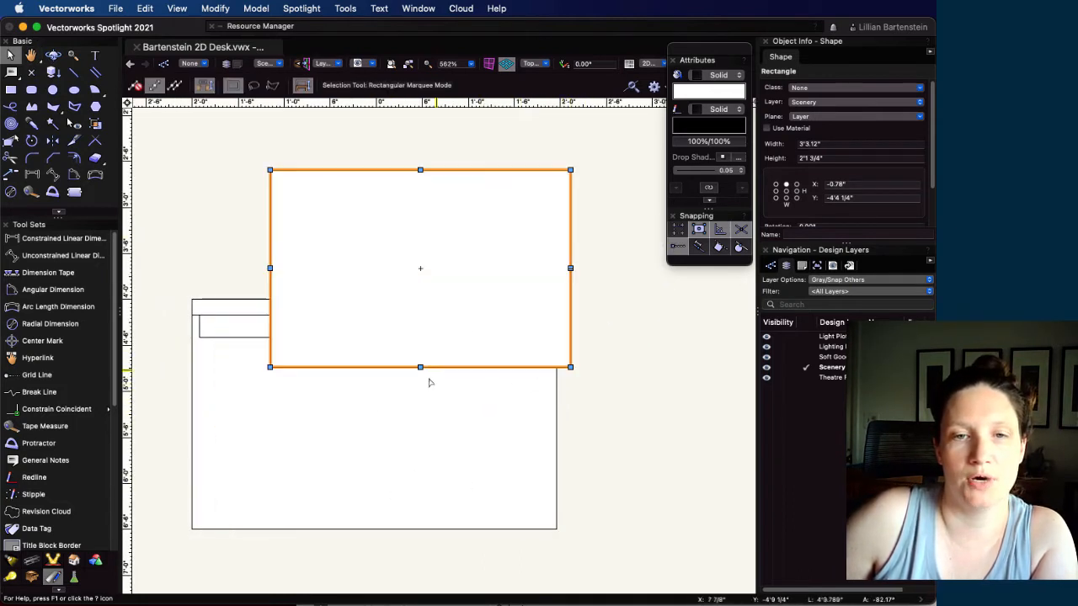
pyautogui.moveTo(420, 367); pyautogui.dragTo(374, 529)
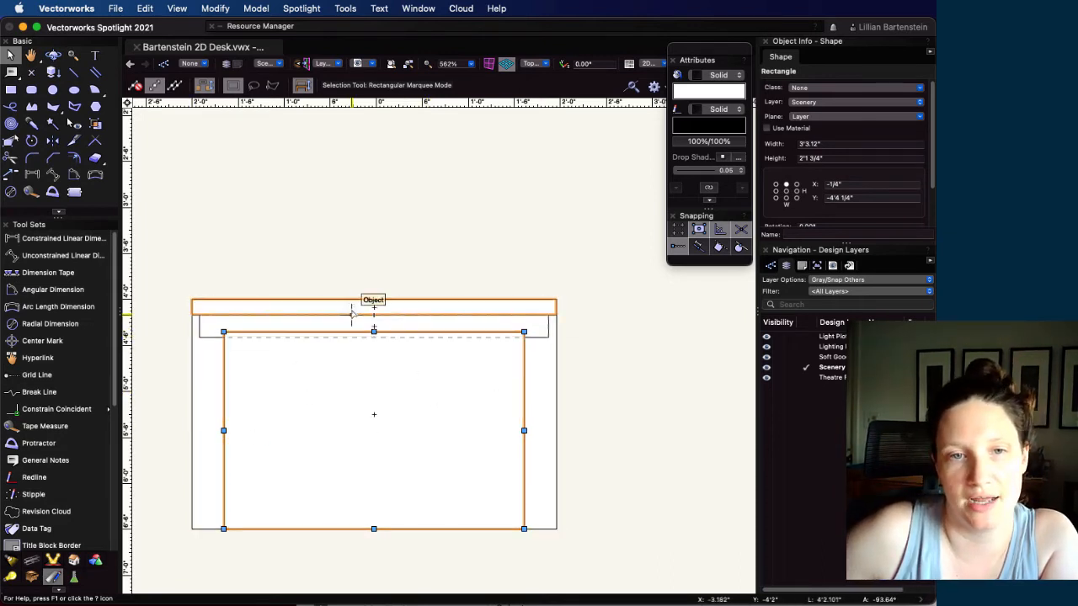
# Reduce the height of the apron rectangle below the desktop by 1/2", to 2 1/2"
pyautogui.click(363, 302)
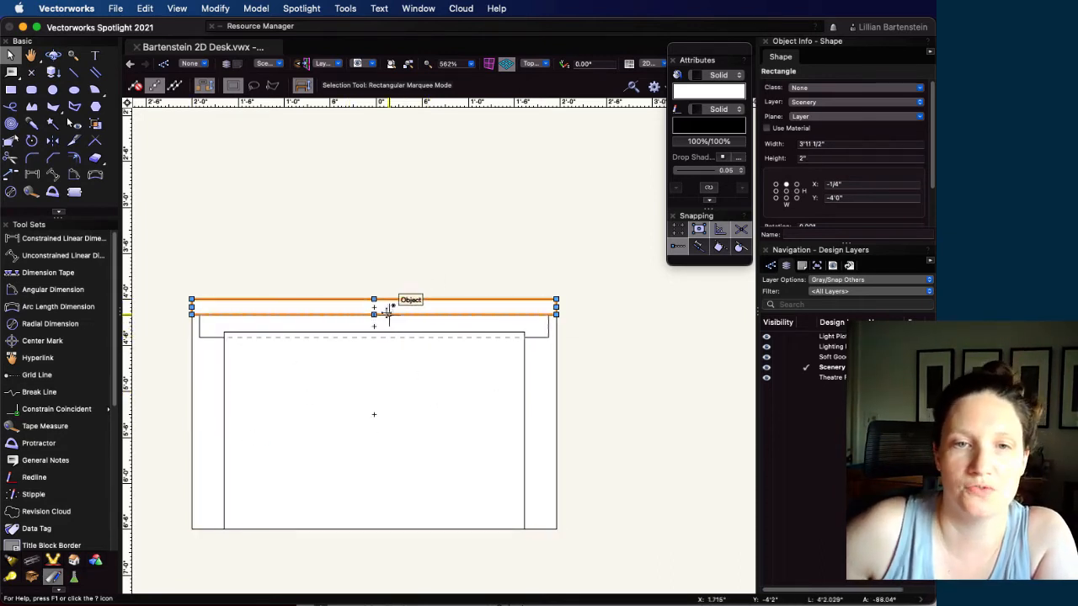
pyautogui.click(545, 329)
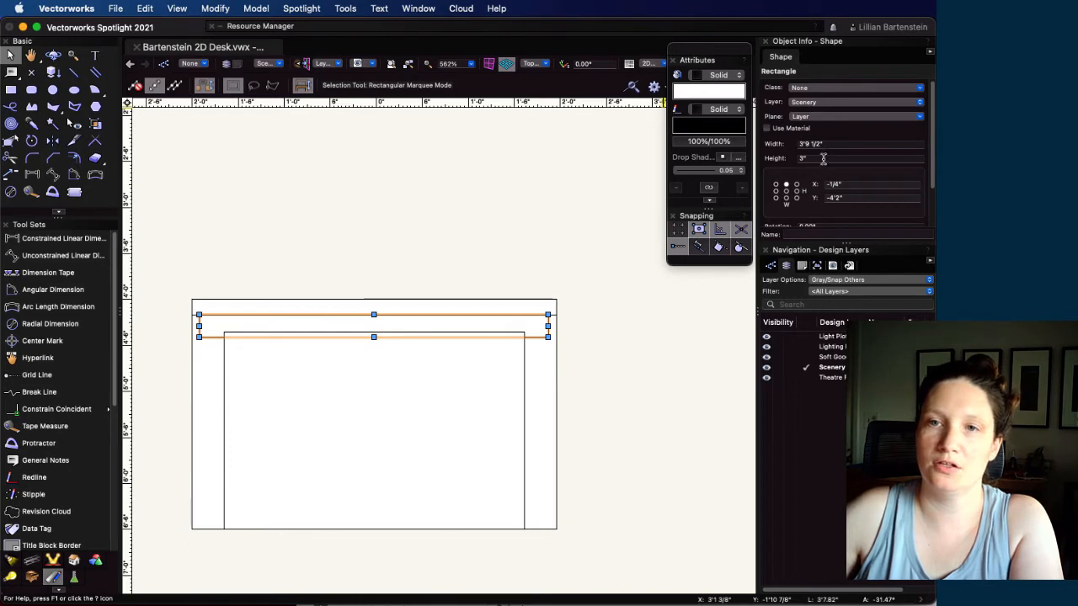
pyautogui.click(826, 159)
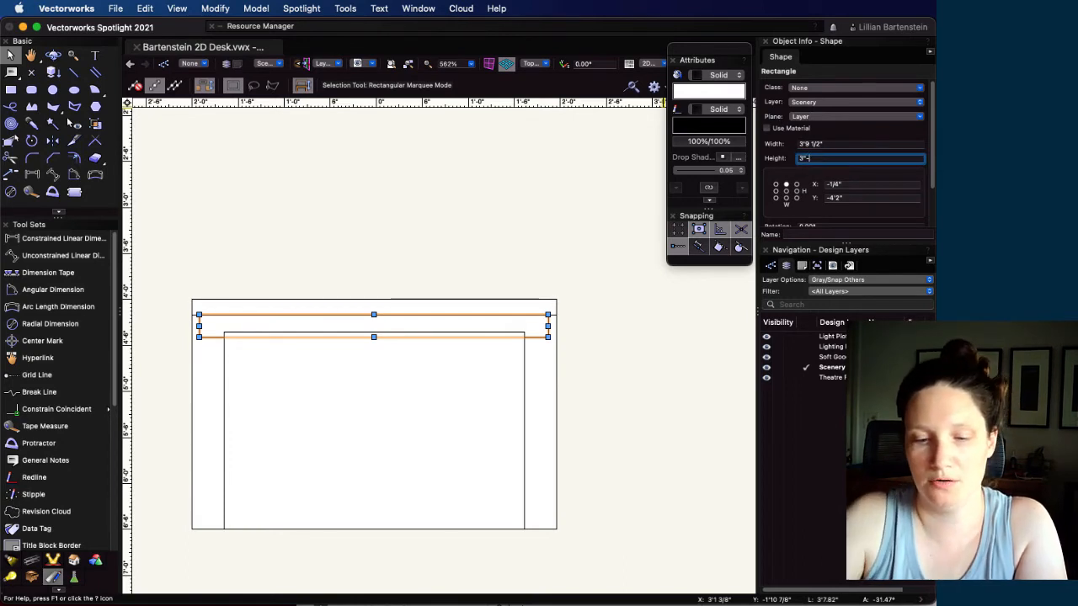
pyautogui.write('-1/2')
pyautogui.press('Return')
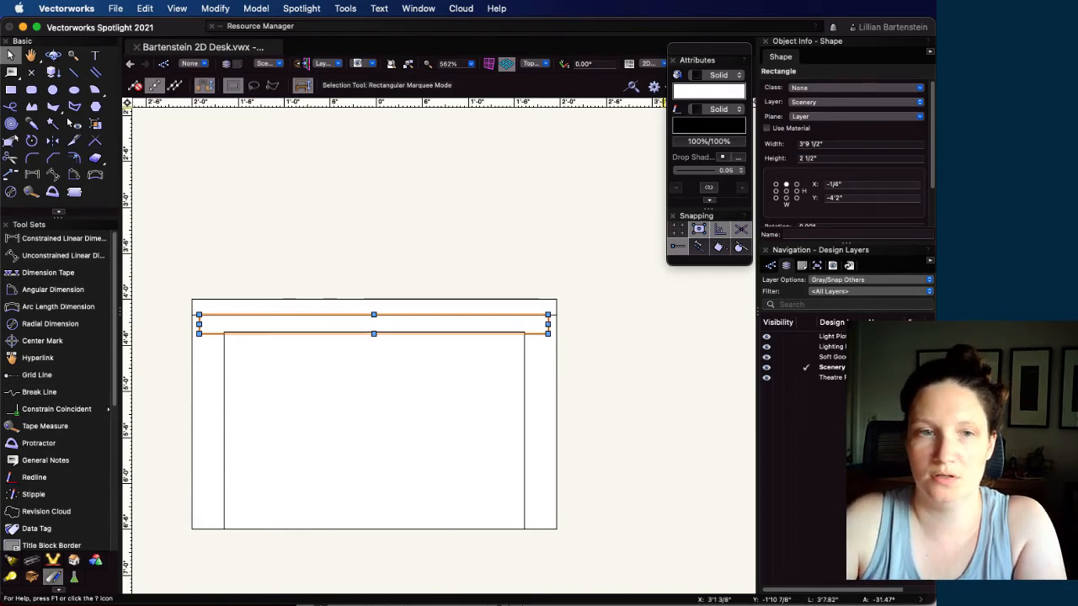
# Measure the vertical gap between the knee space's upper-right corner and the apron's lower edge with a temporary dimension, and delete that dimension
pyautogui.scroll(3, 474, 345)
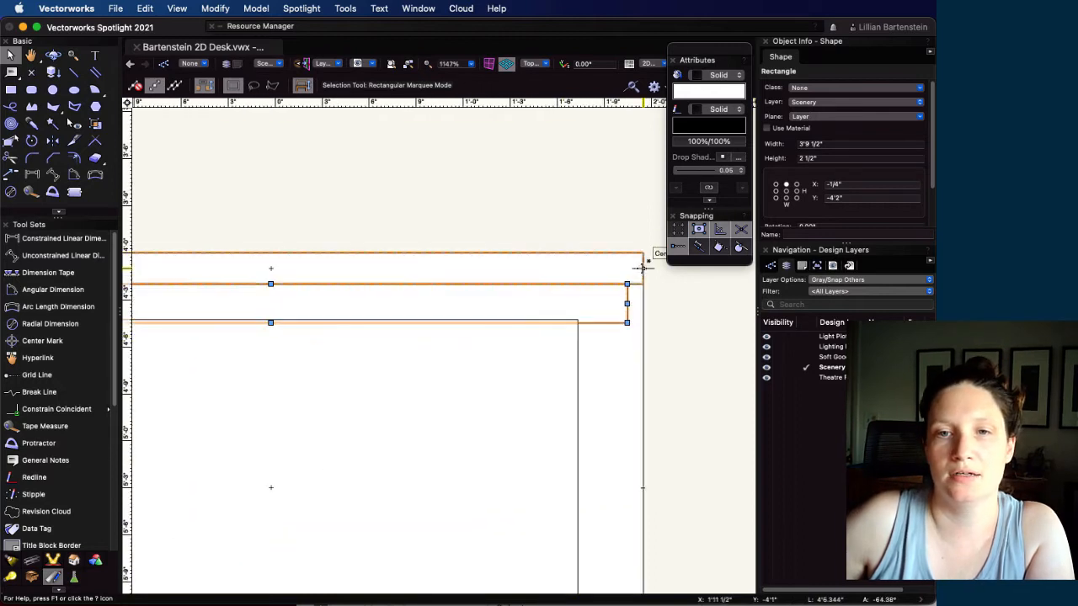
pyautogui.click(641, 268)
pyautogui.click(608, 322)
pyautogui.scroll(5, 607, 322)
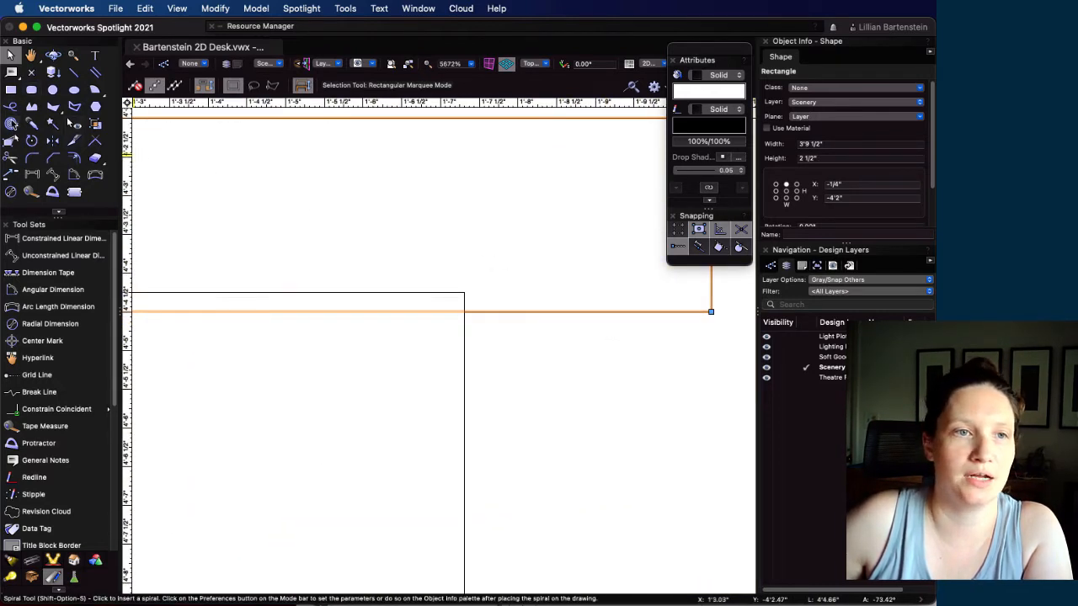
pyautogui.click(32, 173)
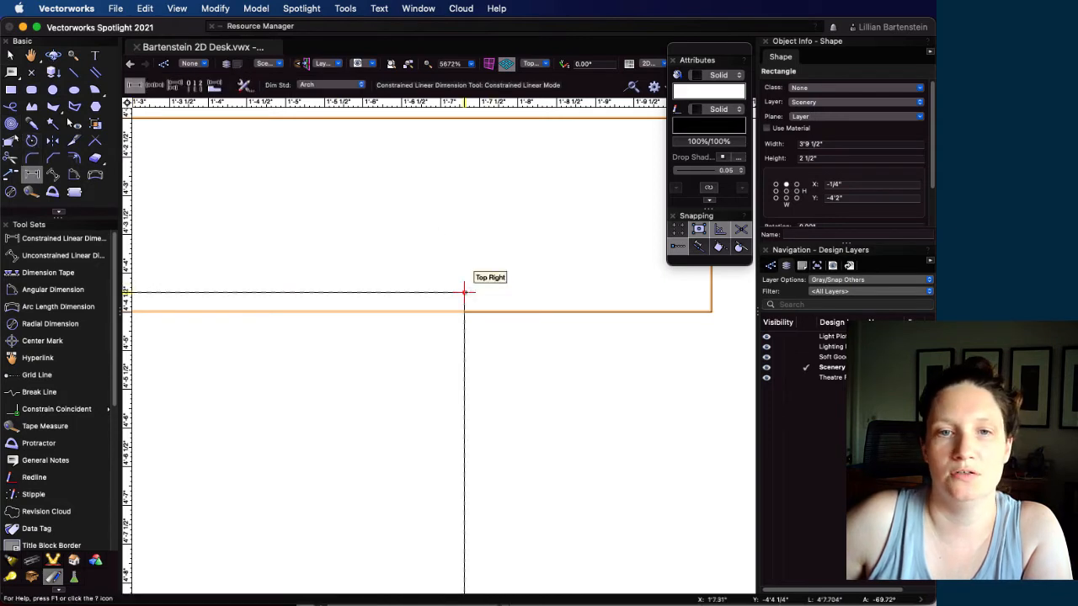
pyautogui.click(464, 293)
pyautogui.click(464, 312)
pyautogui.click(545, 310)
pyautogui.scroll(-3, 550, 302)
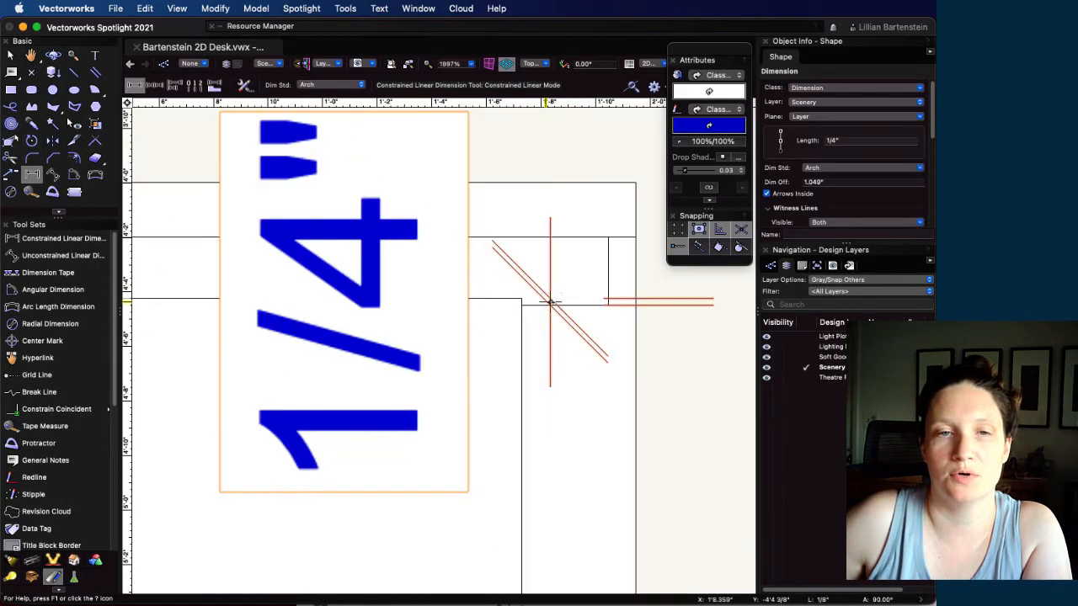
pyautogui.press('x')
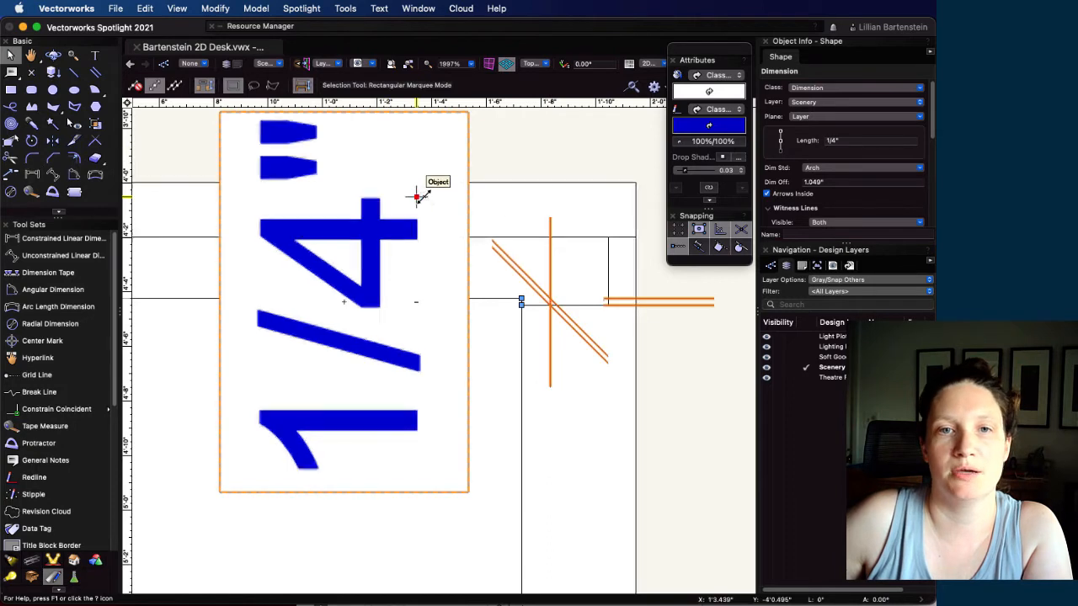
pyautogui.press('BackSpace')
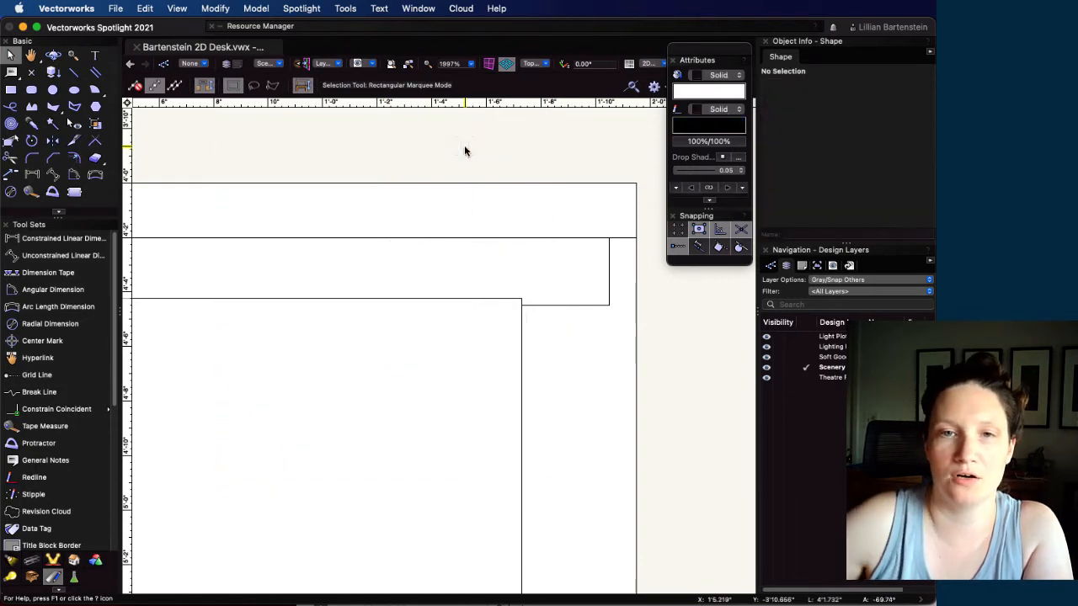
# Reduce the desktop rectangle's height by 1/4", to 1 3/4"
pyautogui.click(566, 230)
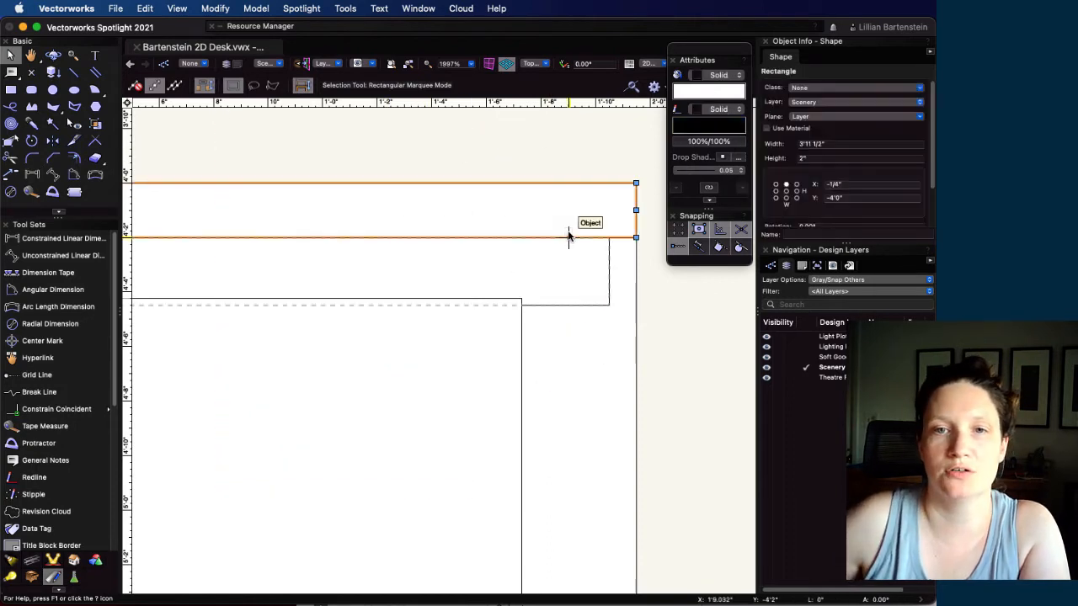
pyautogui.click(826, 157)
pyautogui.write('-1/')
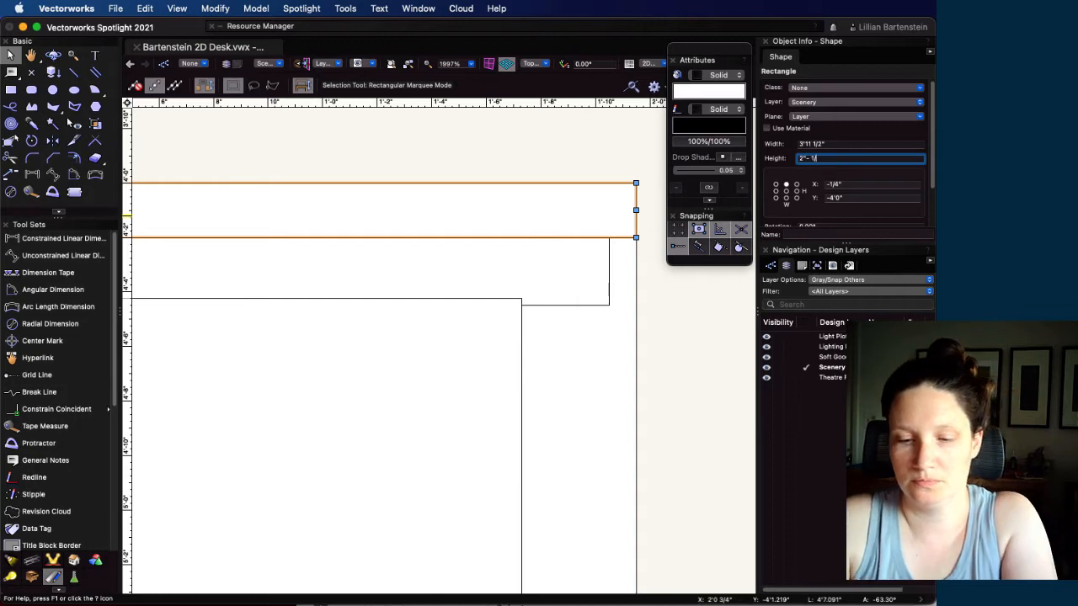
pyautogui.write('4')
pyautogui.press('Return')
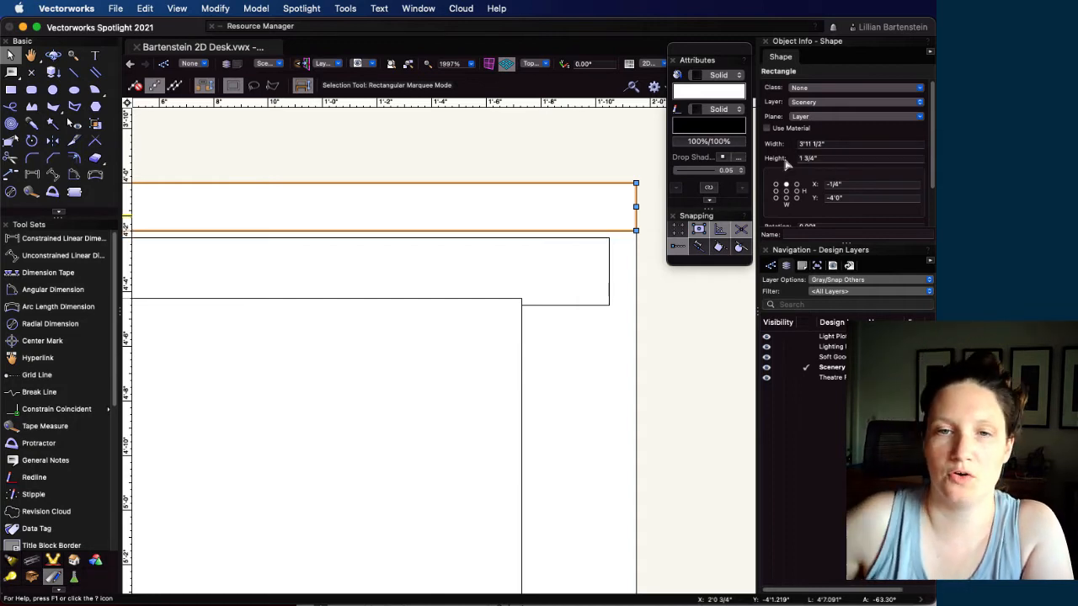
# Move the apron rectangle up by a Y offset of 1/4" so it meets the underside of the desktop
pyautogui.click(365, 264)
pyautogui.scroll(-2, 257, 273)
pyautogui.press('super+m')
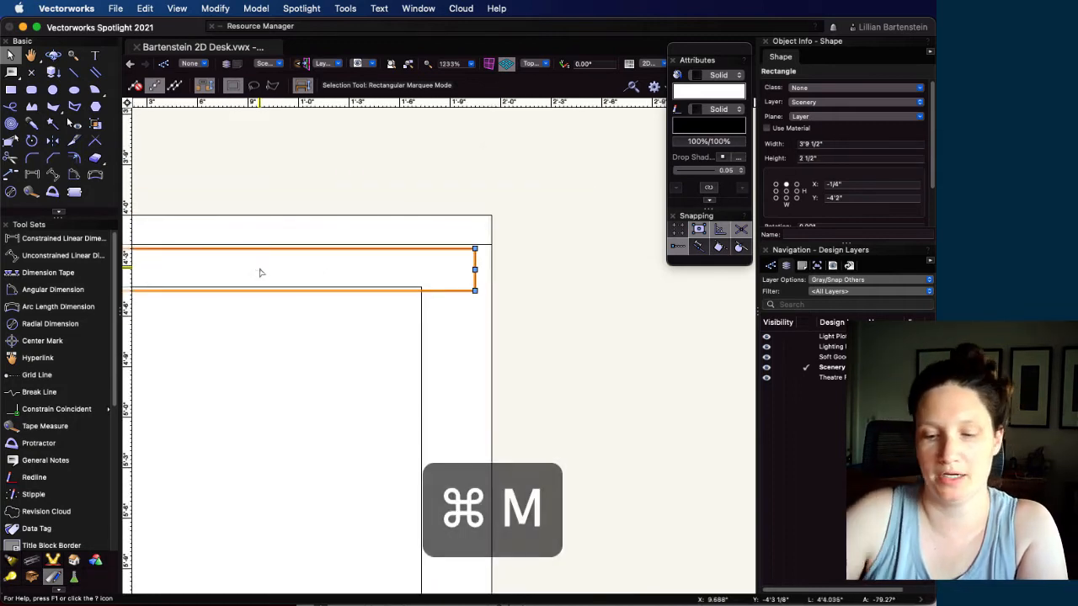
pyautogui.press('Tab')
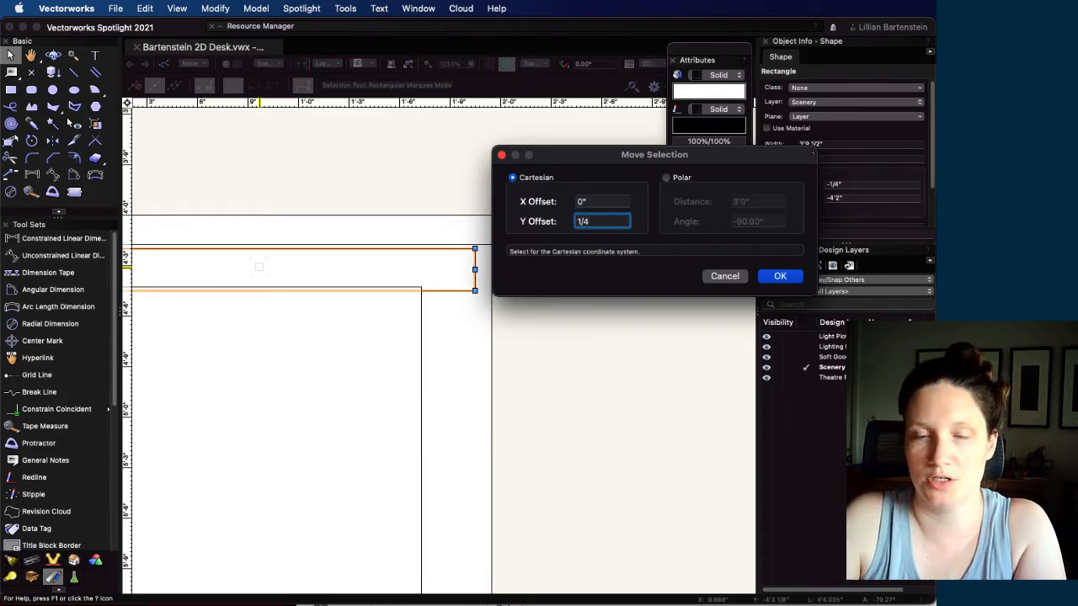
pyautogui.write('1/4')
pyautogui.press('Return')
# Draw the left leg rectangle from the knee space's upper-left corner to the desk's bottom edge, about 3.19" wide and 2'1 3/4" high
pyautogui.scroll(-3, 253, 331)
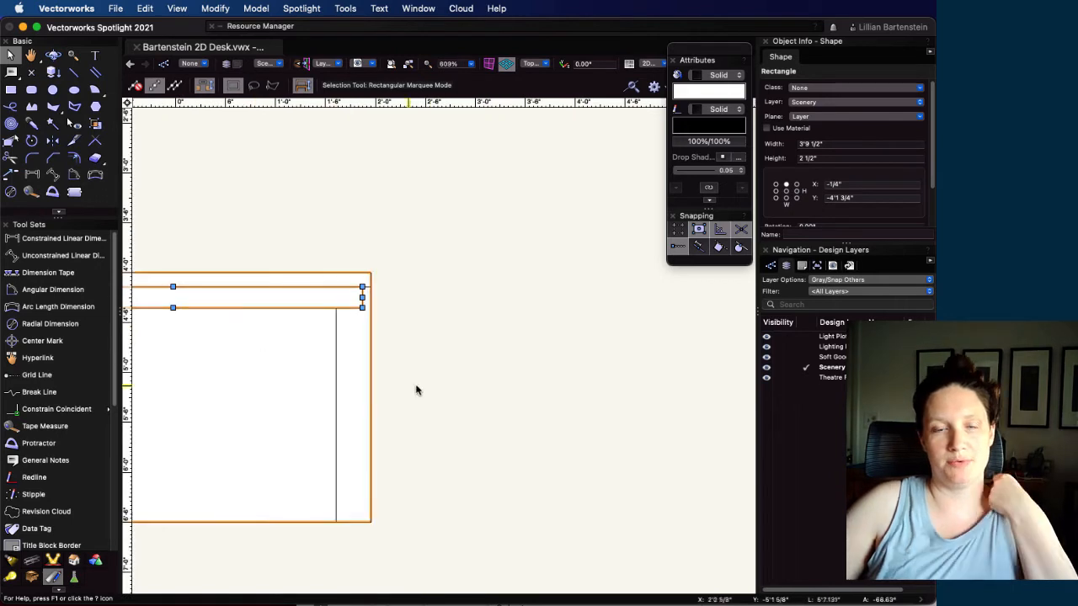
pyautogui.moveTo(441, 388); pyautogui.dragTo(694, 372, button='middle')
pyautogui.press('4')
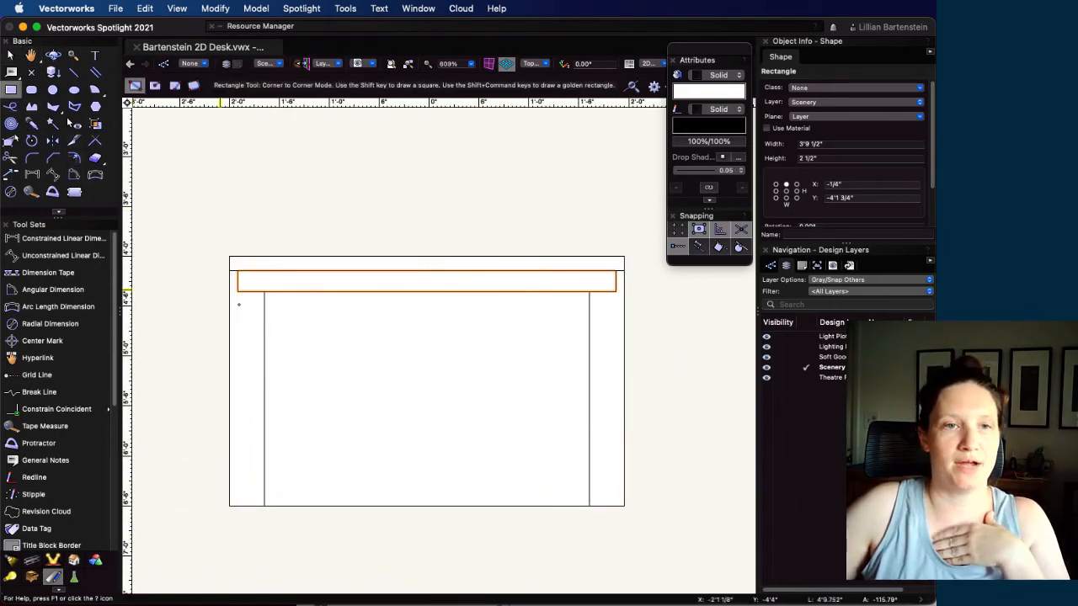
pyautogui.click(265, 292)
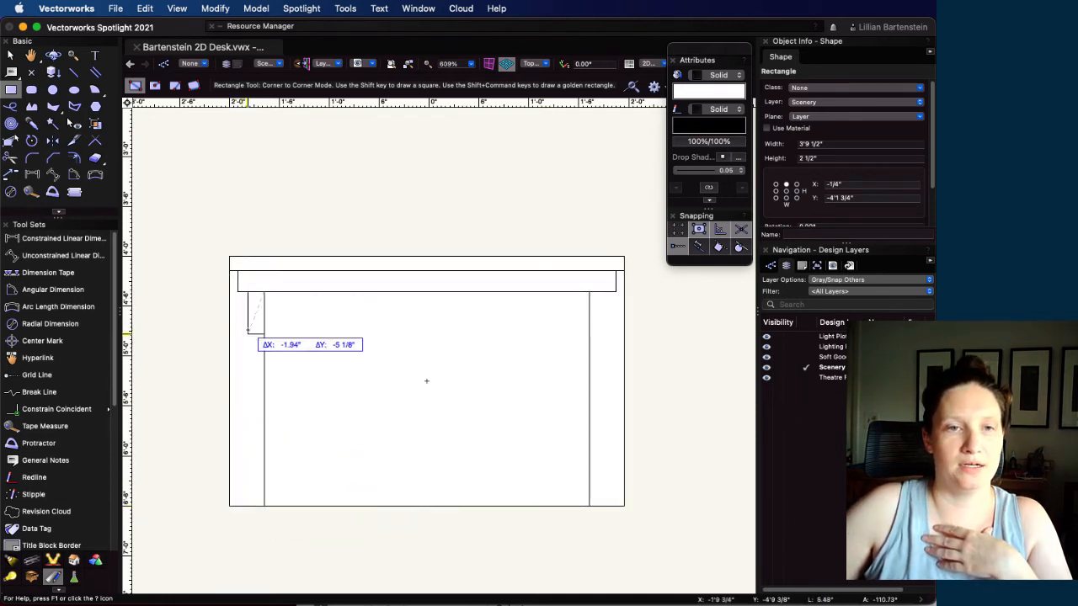
pyautogui.click(237, 505)
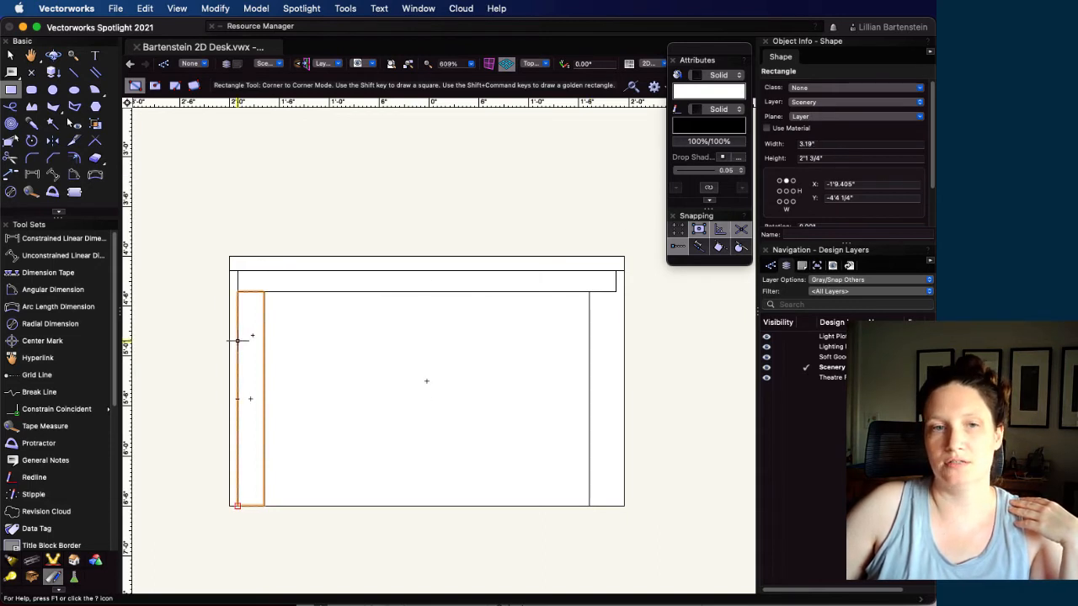
# Anchor the left leg rectangle at its upper-right corner and set its width to 2.75"
pyautogui.click(820, 144)
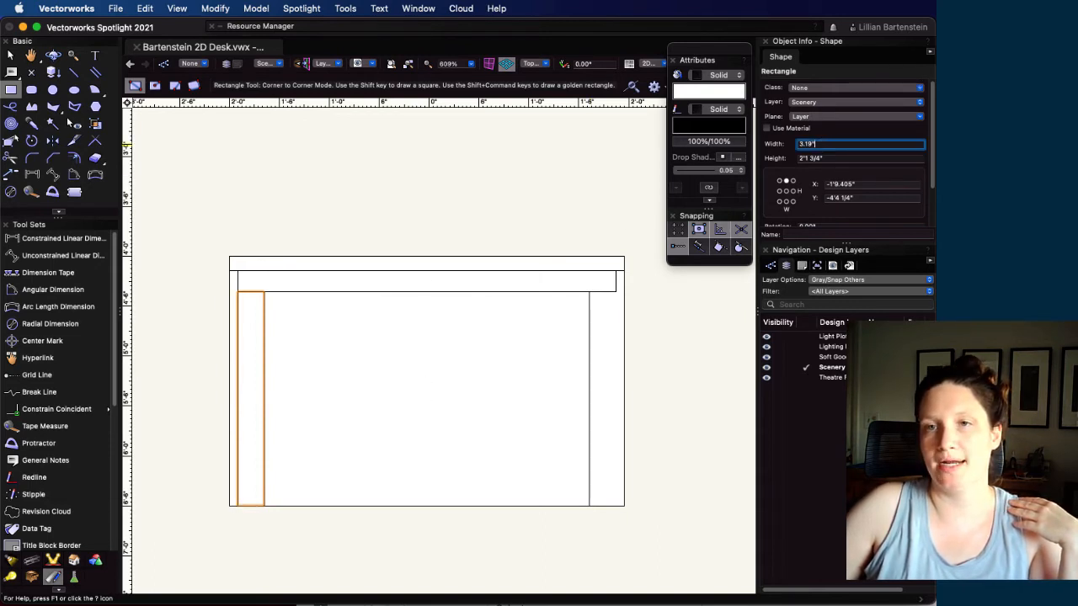
pyautogui.click(793, 181)
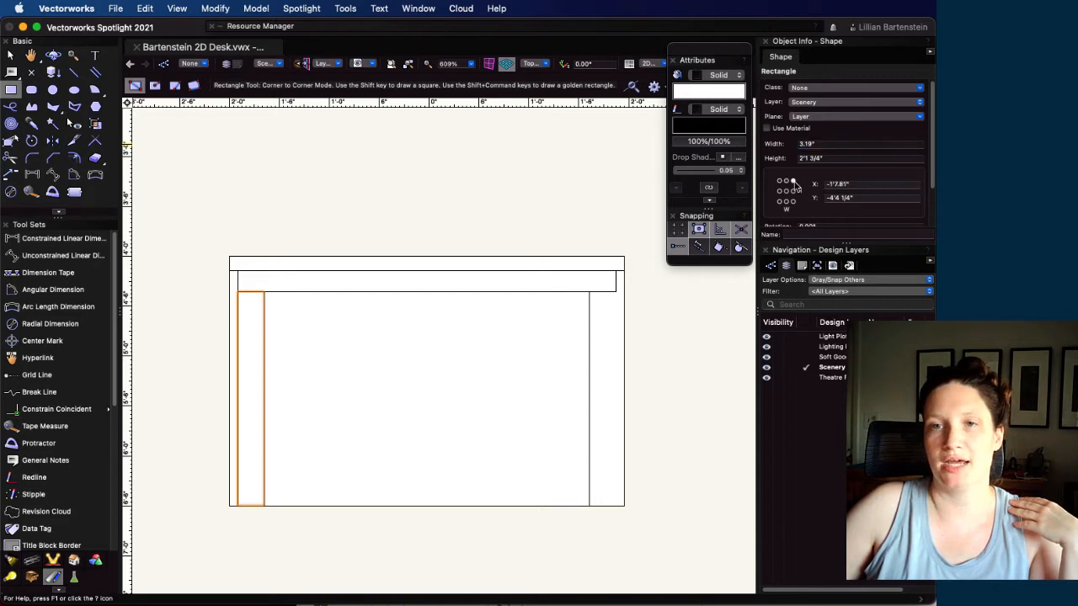
pyautogui.click(848, 144)
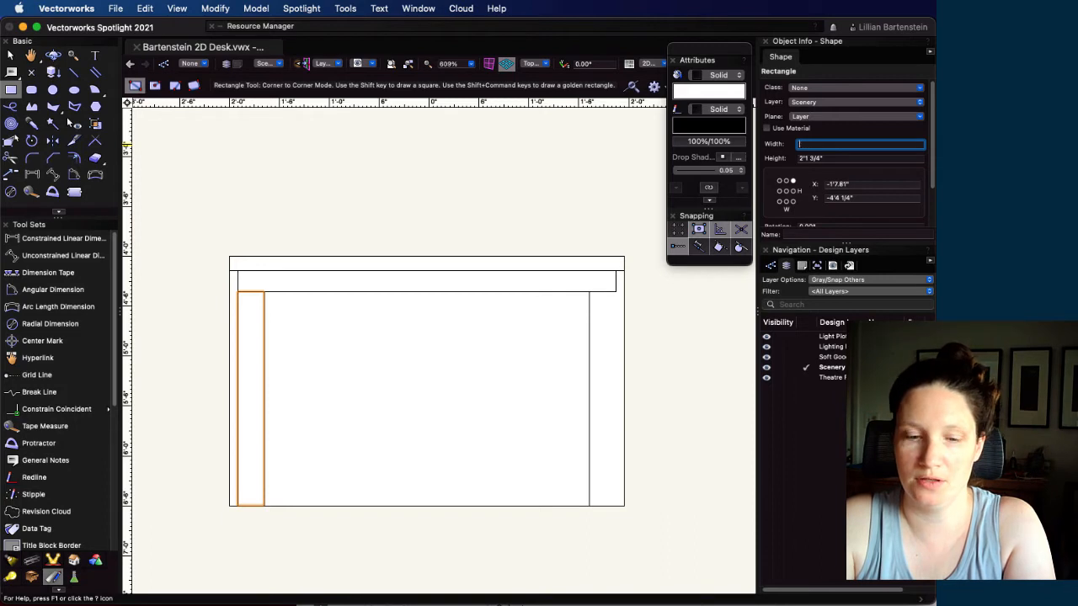
pyautogui.write('2.75')
pyautogui.press('Return')
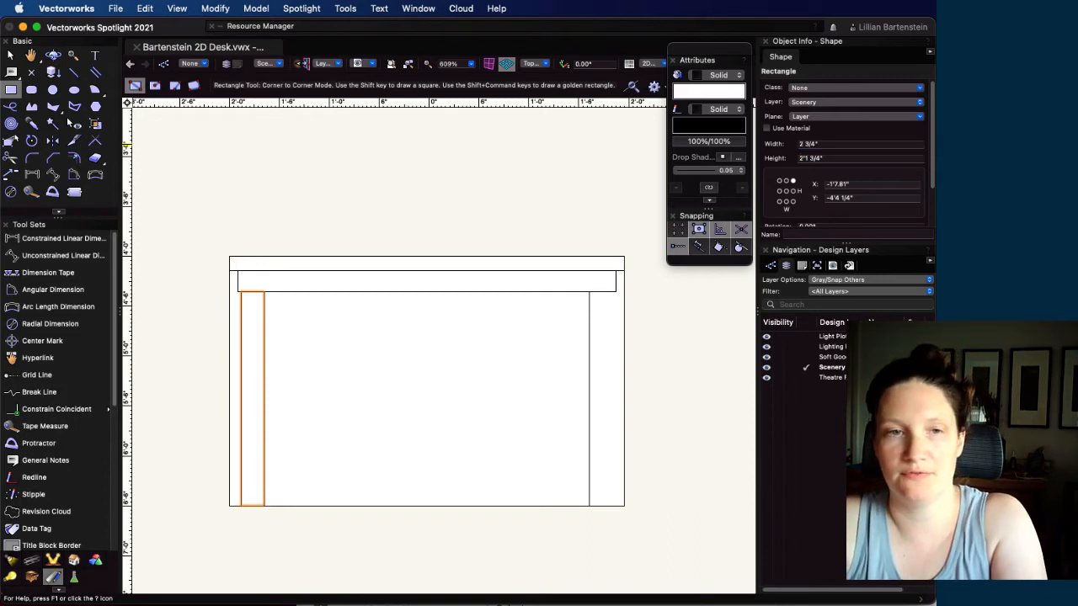
# Delete the knee-space rectangle from the front view
pyautogui.click(10, 55)
pyautogui.click(421, 378)
pyautogui.click(436, 345)
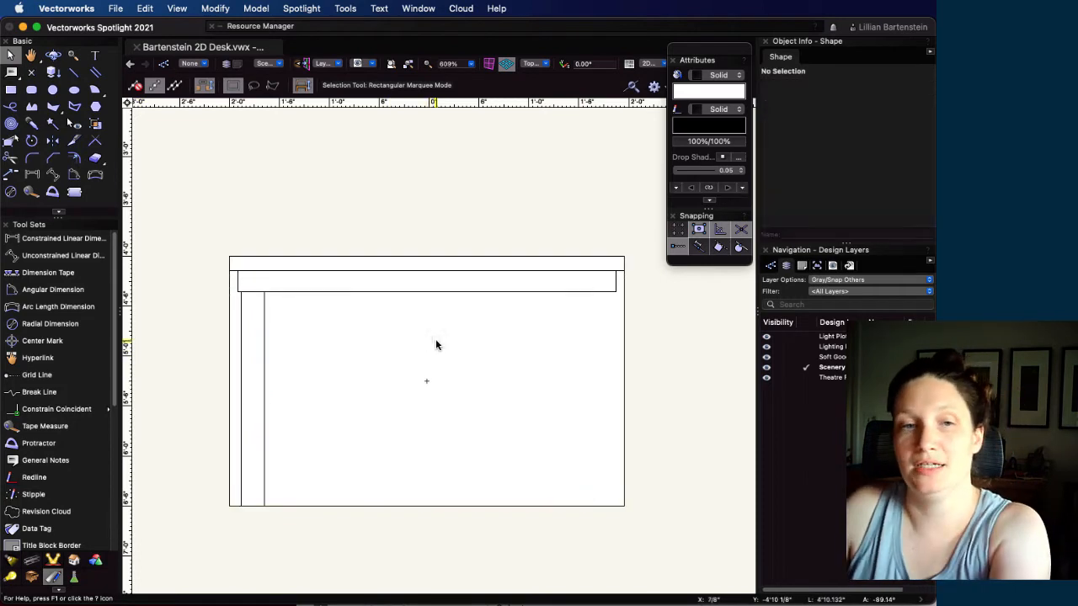
# Mirror a duplicate of the left leg across the desk's vertical centerline, through the apron's bottom midpoint, to create the right leg
pyautogui.click(261, 366)
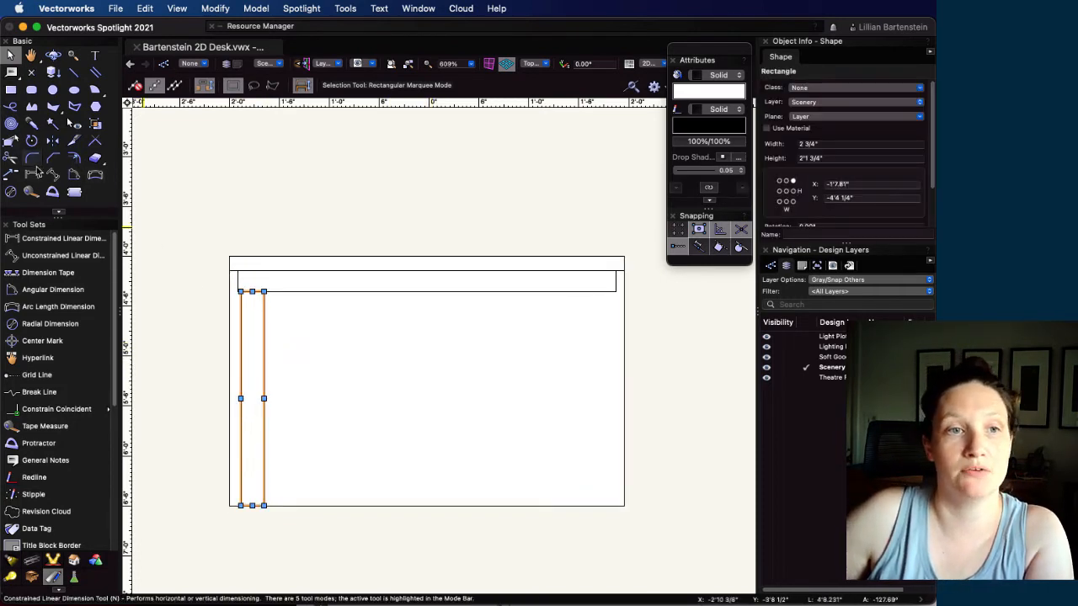
pyautogui.click(52, 140)
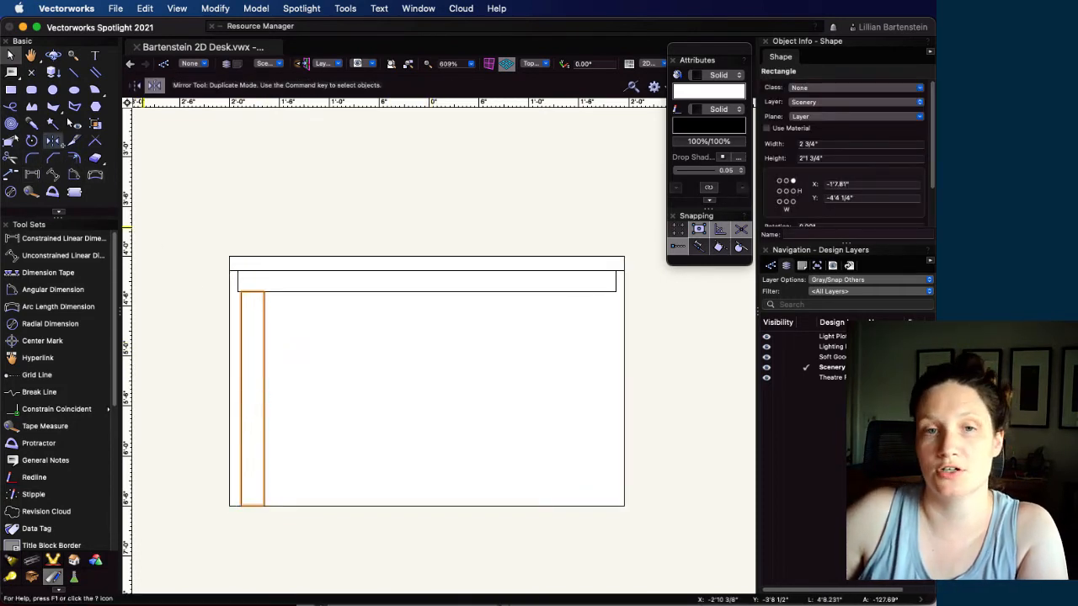
pyautogui.click(428, 291)
pyautogui.click(438, 408)
pyautogui.press('super+z')
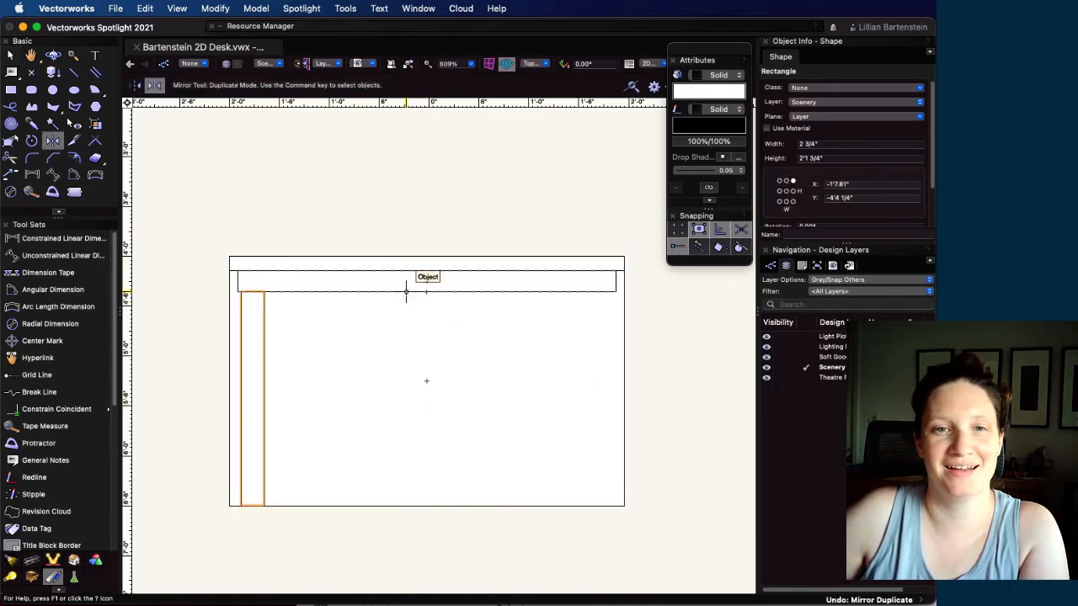
pyautogui.click(427, 291)
pyautogui.click(427, 381)
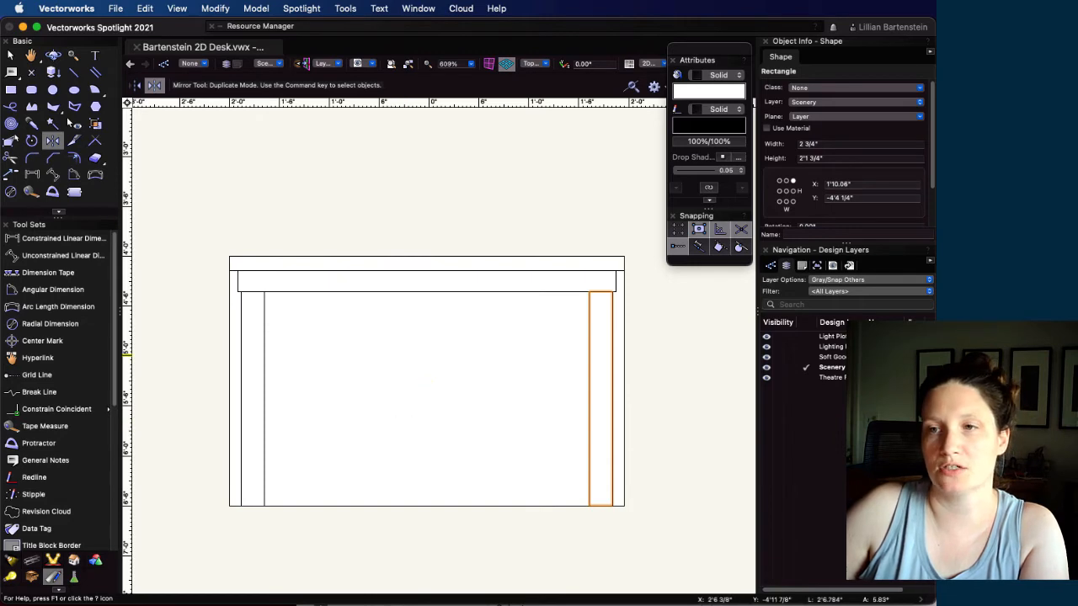
# Switch to the Acrobat reference PDF and move its window over the drawing to check the desk images and dimensions
pyautogui.moveTo(935, 76); pyautogui.dragTo(611, 136)
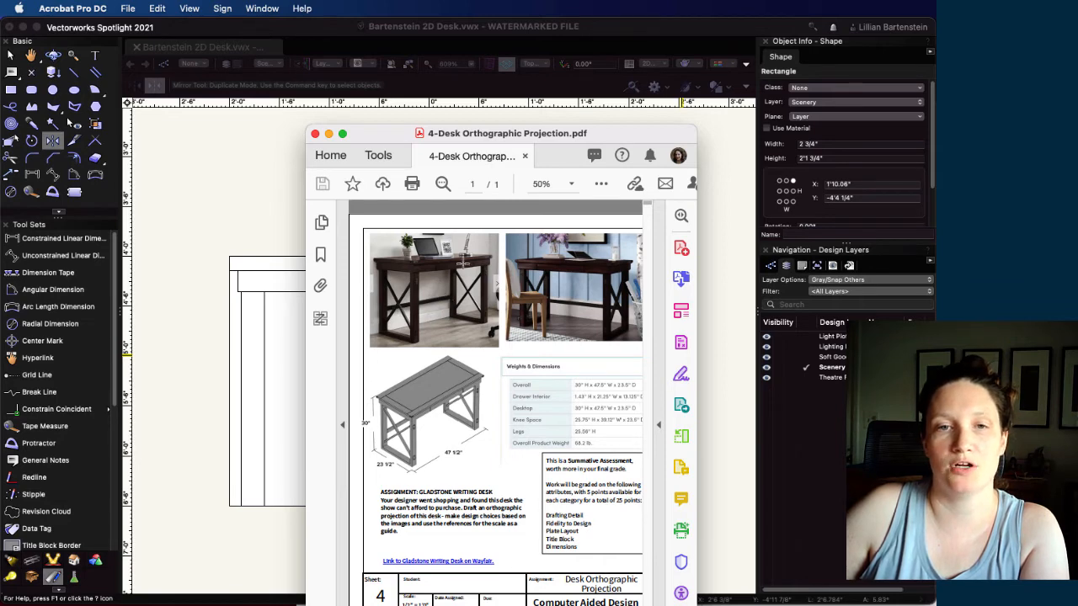
# Return to Vectorworks and draw a 2" tall stretcher rectangle spanning the inner edges of the front view's two legs, below their midpoint
pyautogui.moveTo(614, 135)
pyautogui.mouseDown()
pyautogui.moveTo(934, 126)
pyautogui.moveTo(934, 84)
pyautogui.mouseUp()
pyautogui.click(10, 90)
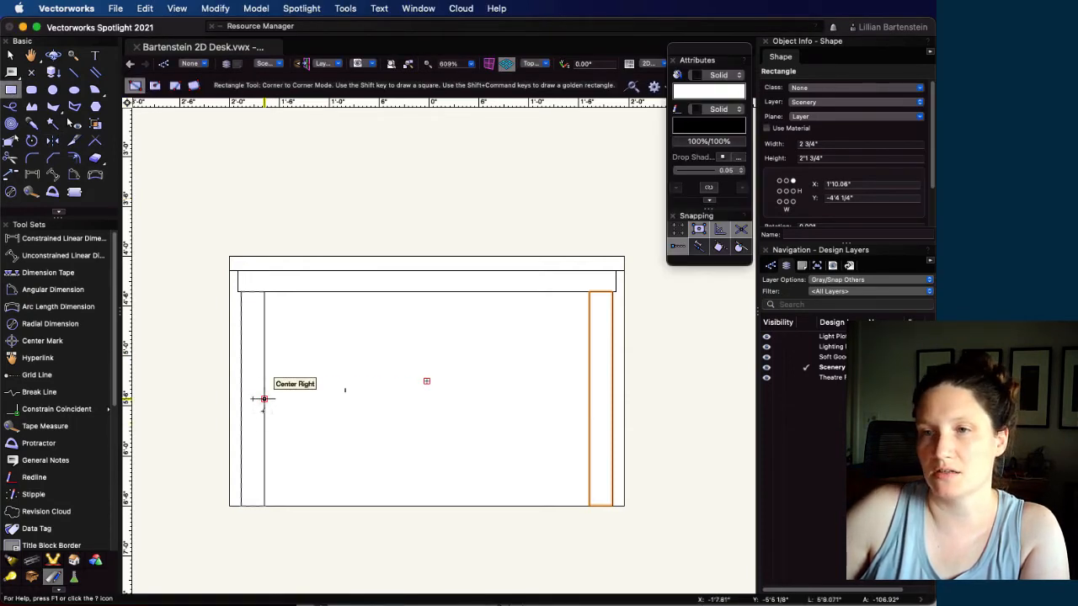
pyautogui.click(263, 422)
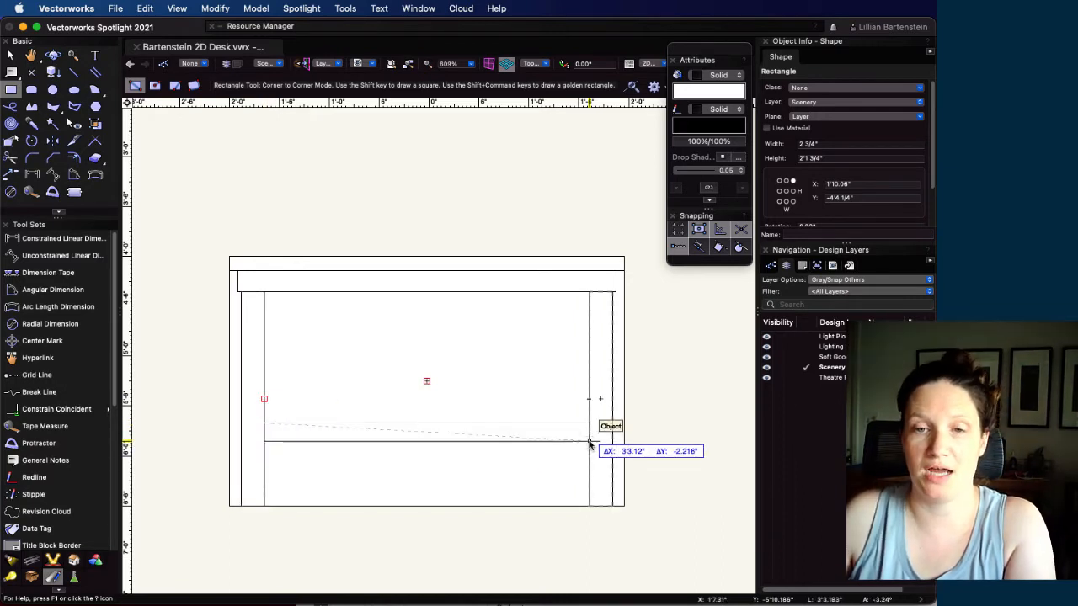
pyautogui.press('Tab')
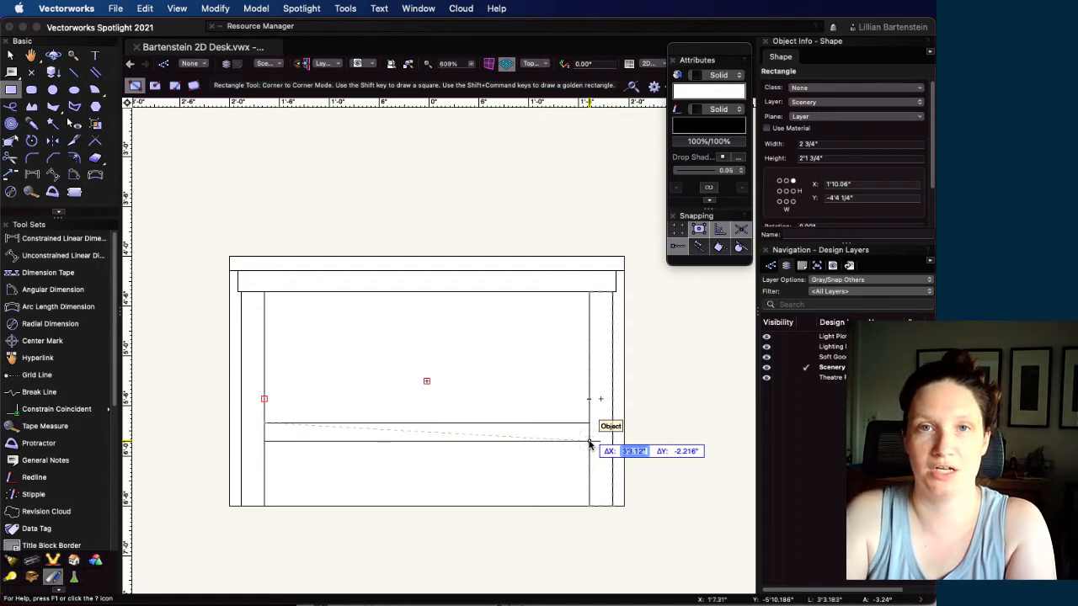
pyautogui.press('Tab')
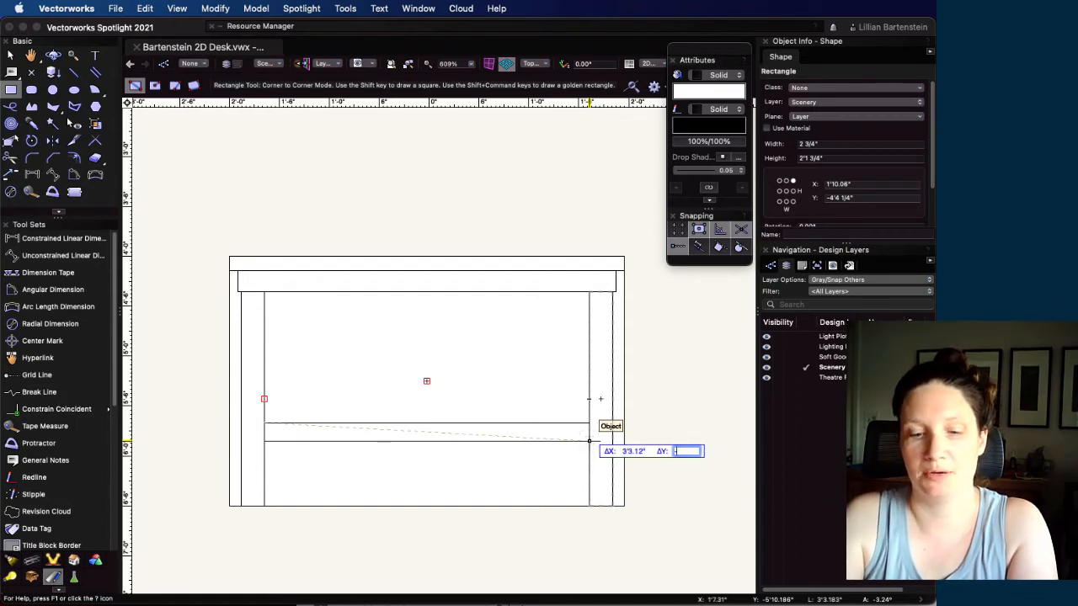
pyautogui.press('Return')
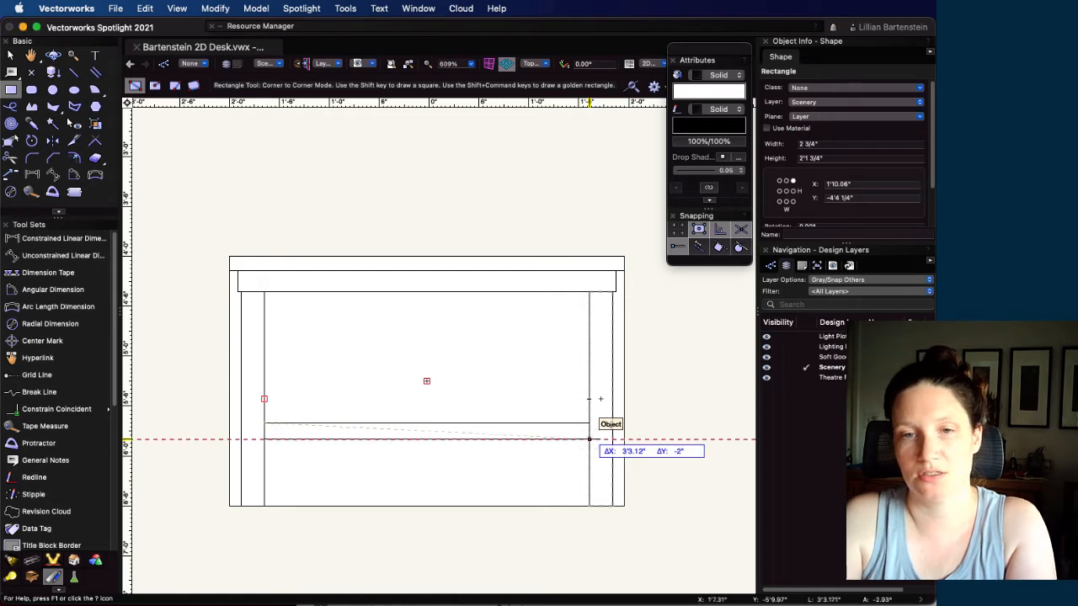
pyautogui.click(588, 438)
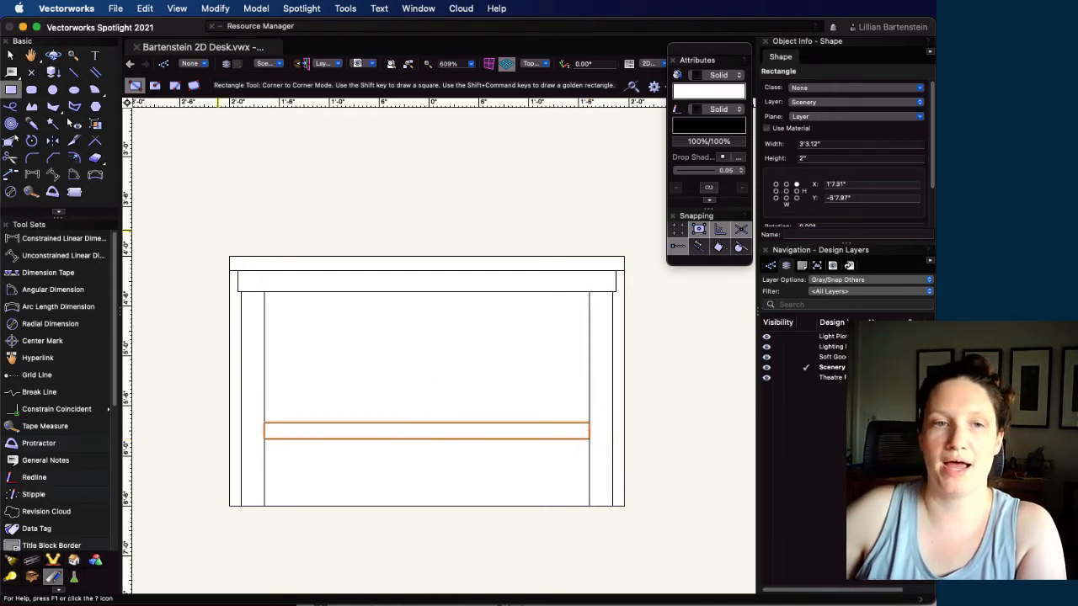
# Delete the overall outline rectangle behind the front view of the desk
pyautogui.click(10, 55)
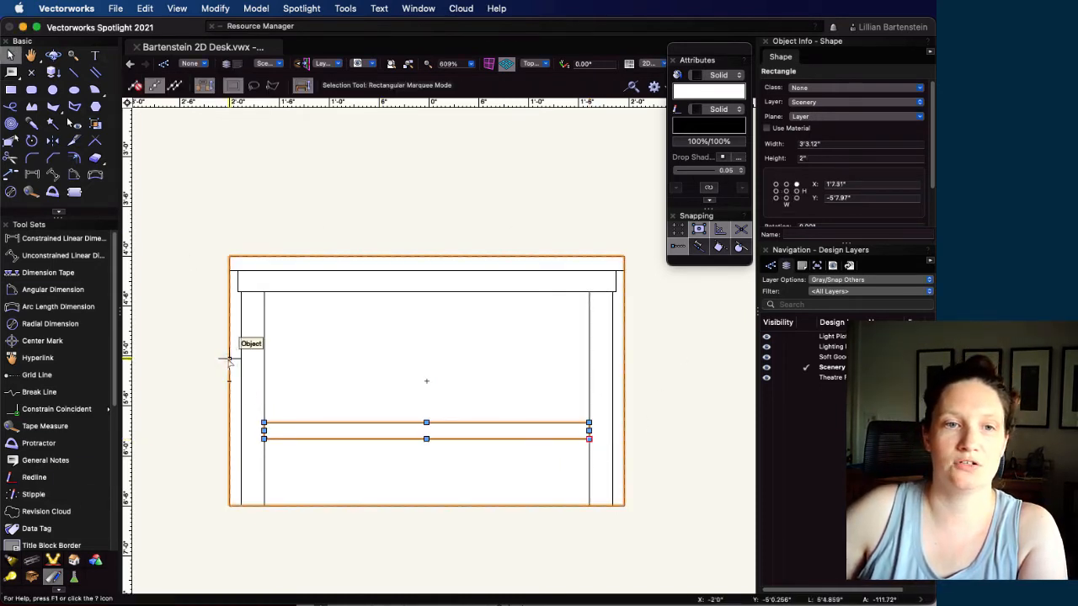
pyautogui.click(229, 360)
pyautogui.press('BackSpace')
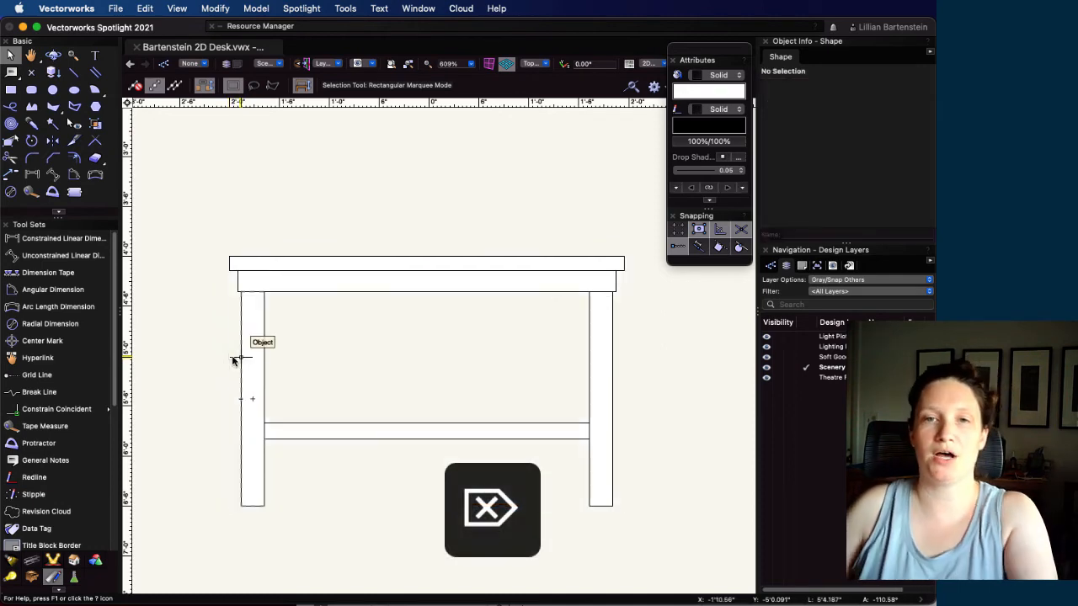
# Move all five rectangles of the front view up 1' toward the plan view
pyautogui.scroll(-6, 234, 360)
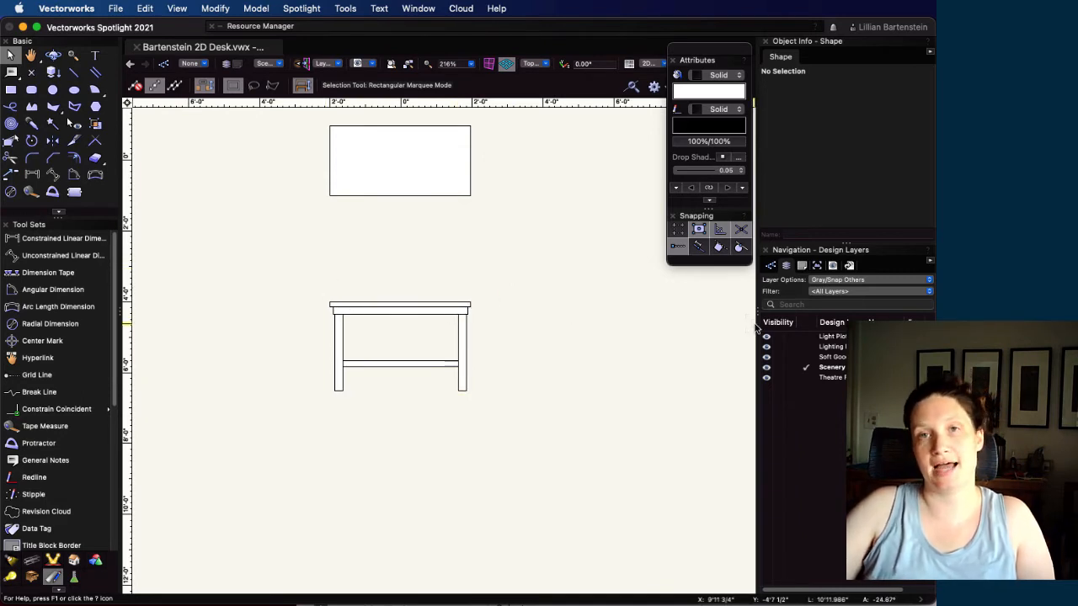
pyautogui.moveTo(296, 271); pyautogui.dragTo(539, 439)
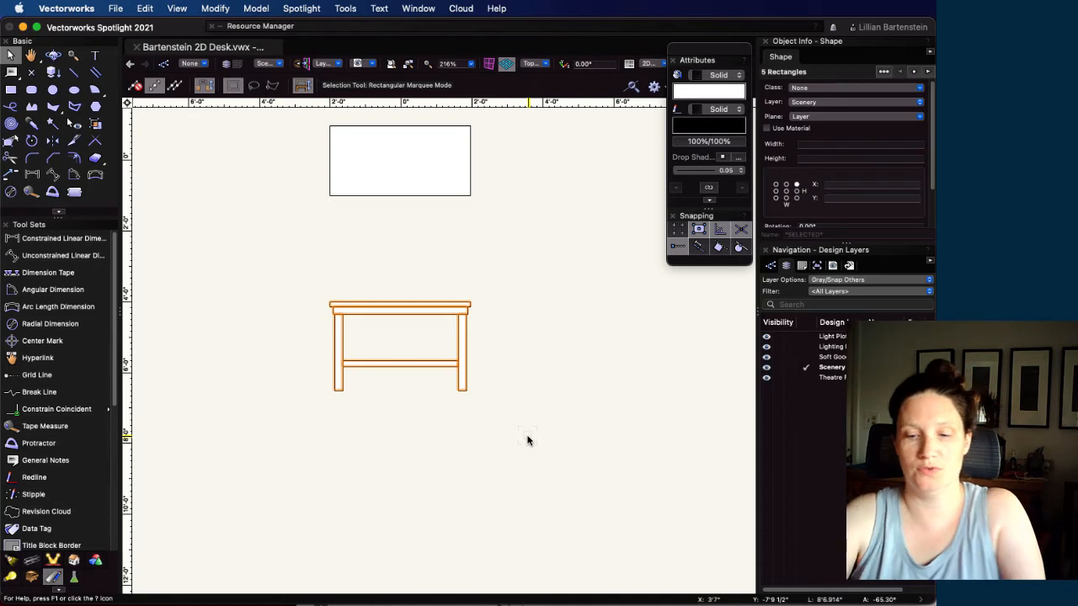
pyautogui.press('super+m')
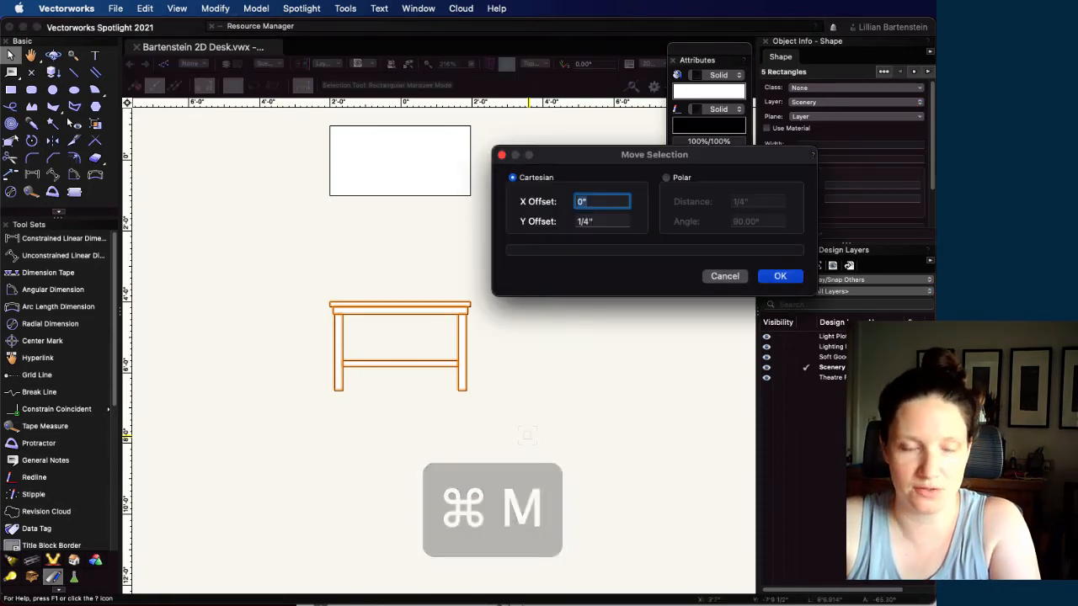
pyautogui.press('Tab')
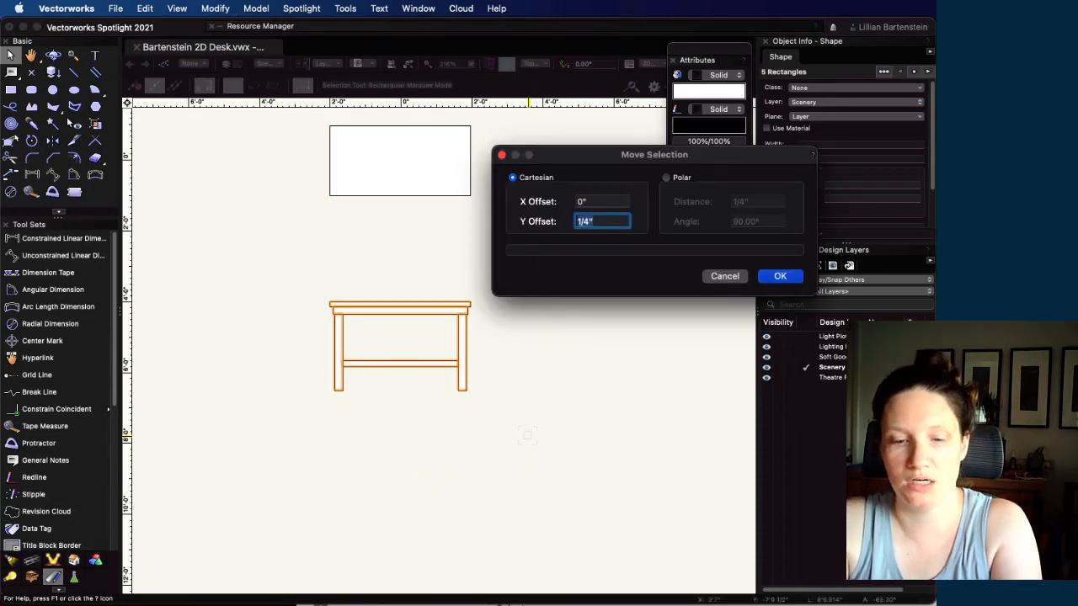
pyautogui.write("1'")
pyautogui.press('Return')
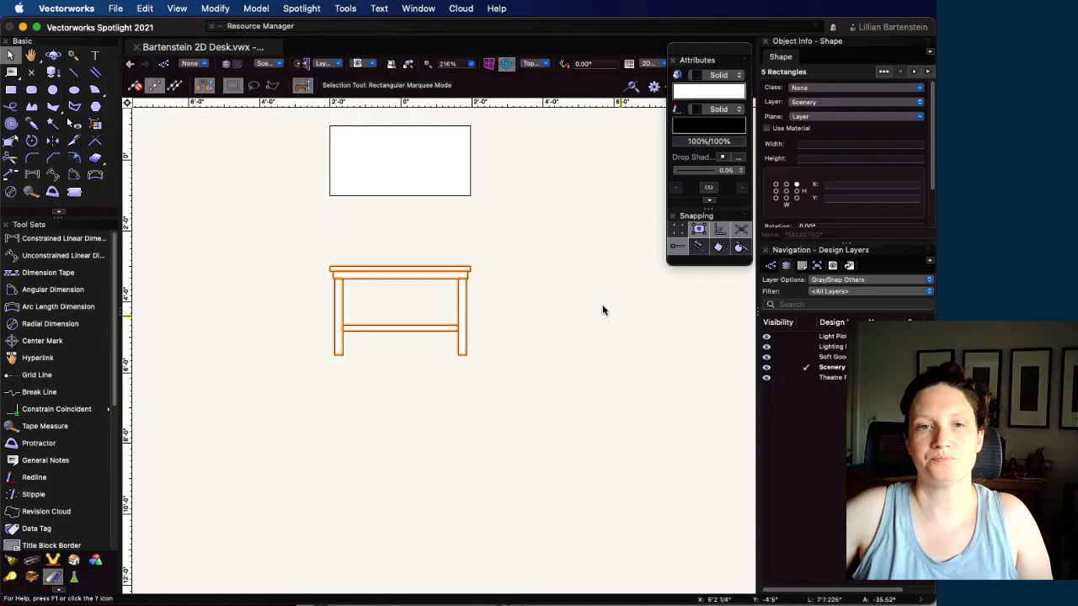
# Draw the side view's outline rectangle, 23.5" wide by 2'6" tall, starting at the upper-right corner of the front view's desktop
pyautogui.moveTo(601, 307); pyautogui.dragTo(431, 289)
pyautogui.press('x')
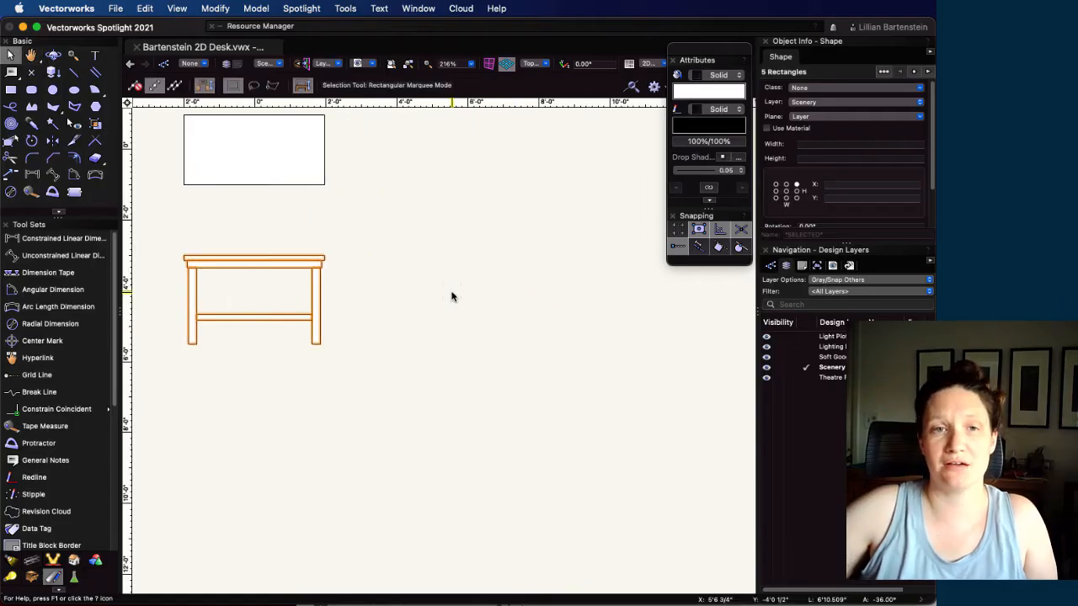
pyautogui.moveTo(462, 298); pyautogui.dragTo(476, 334, button='middle')
pyautogui.click(425, 330)
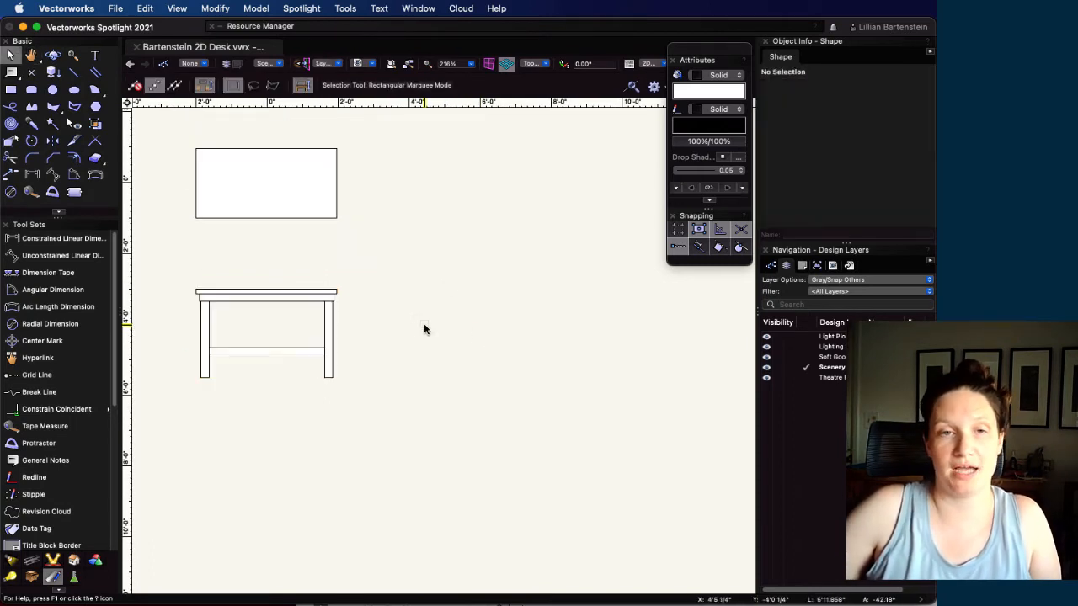
pyautogui.click(9, 91)
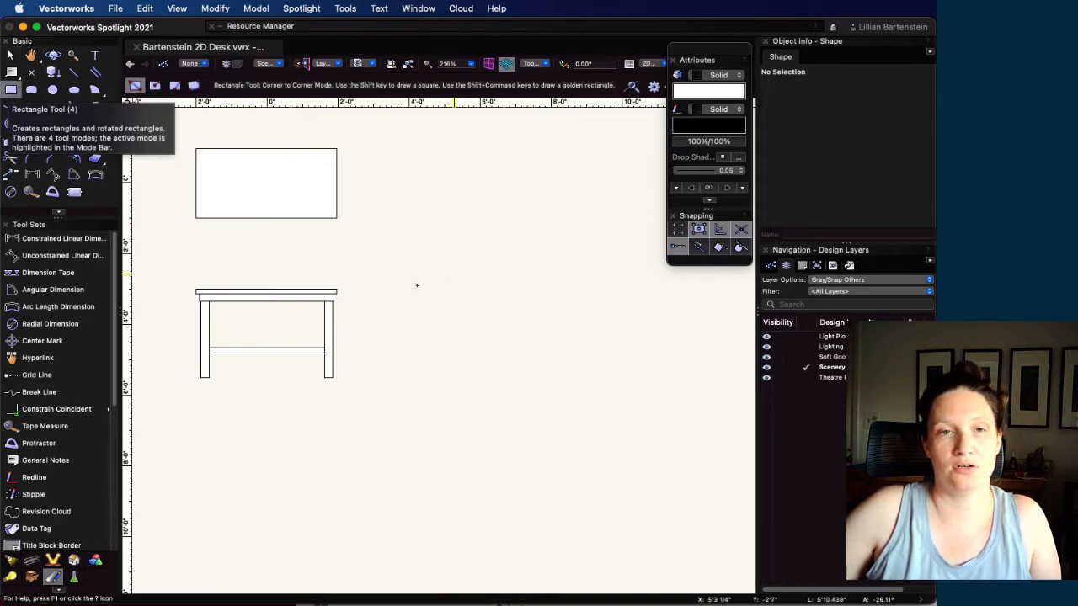
pyautogui.click(336, 290)
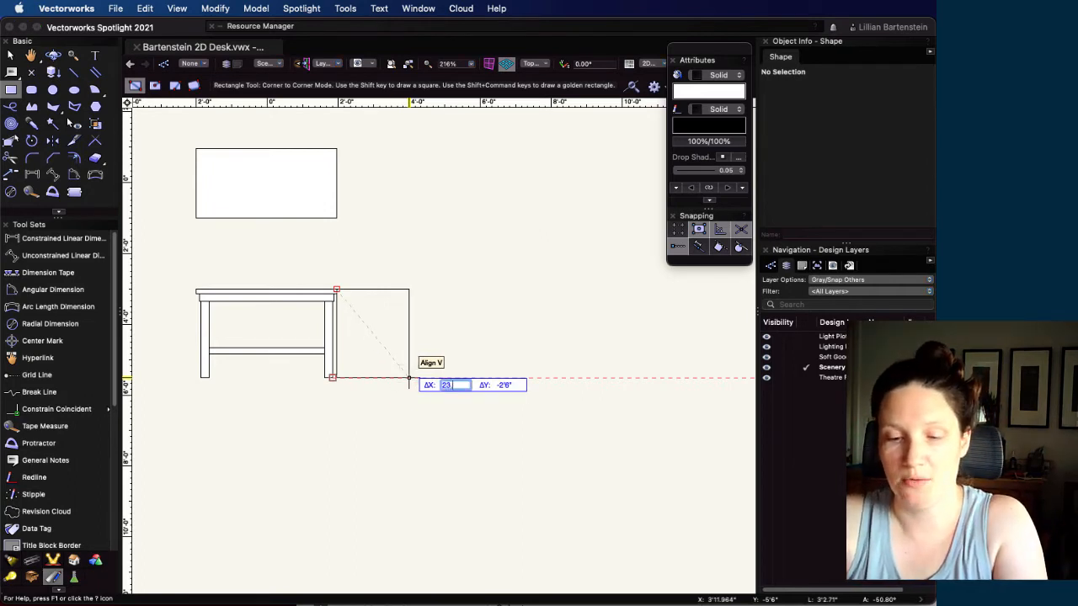
pyautogui.click(408, 375)
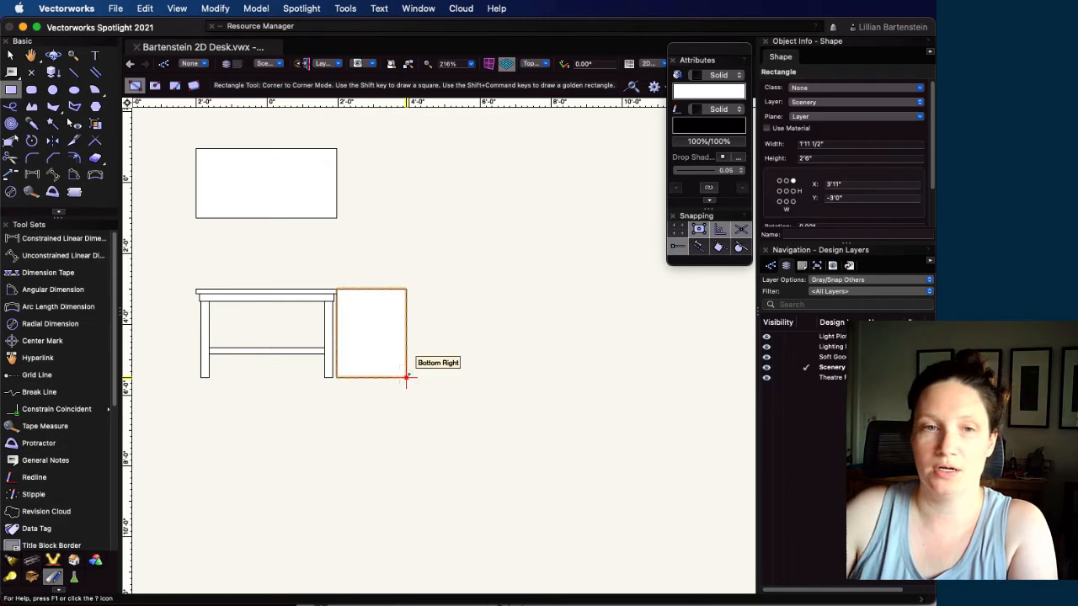
# Move the side-view outline rectangle by an X offset of 2' and a Y offset of 0, and deselect it
pyautogui.press('super+m')
pyautogui.press('Tab')
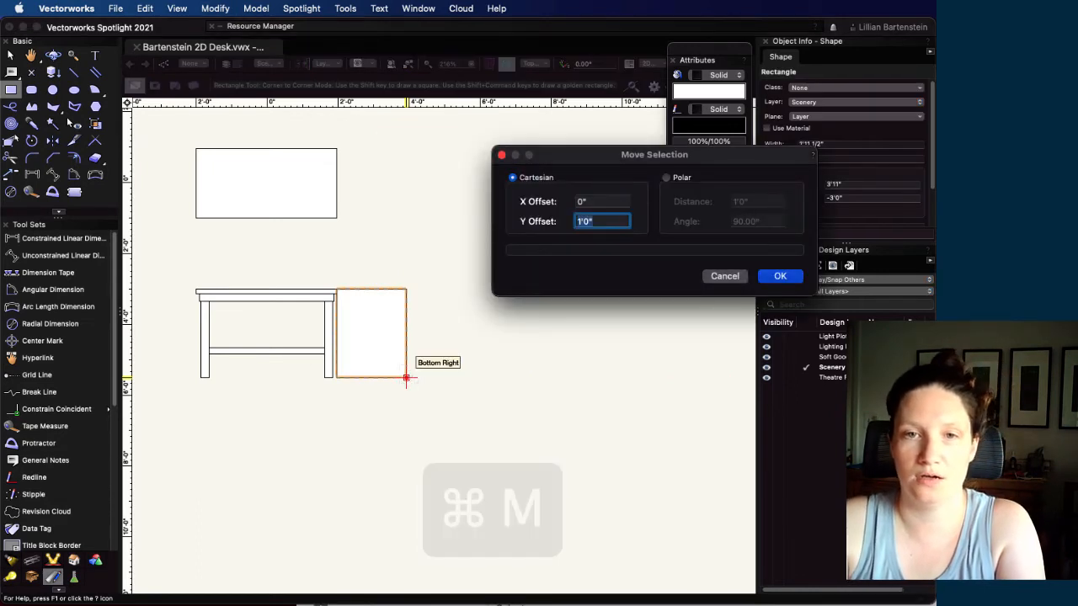
pyautogui.write('0')
pyautogui.press('Tab')
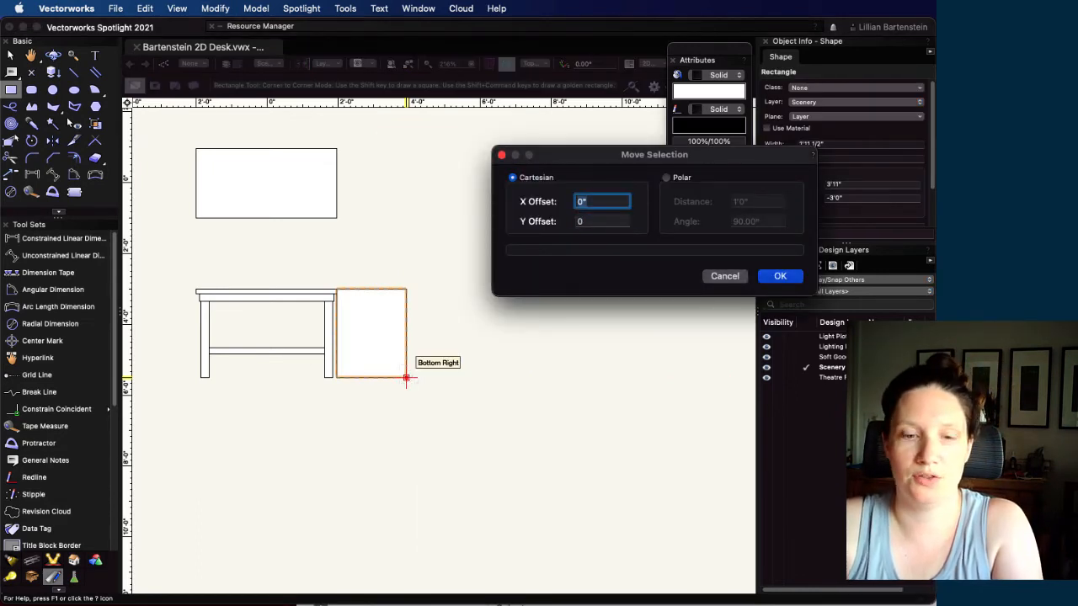
pyautogui.write("2'")
pyautogui.press('Return')
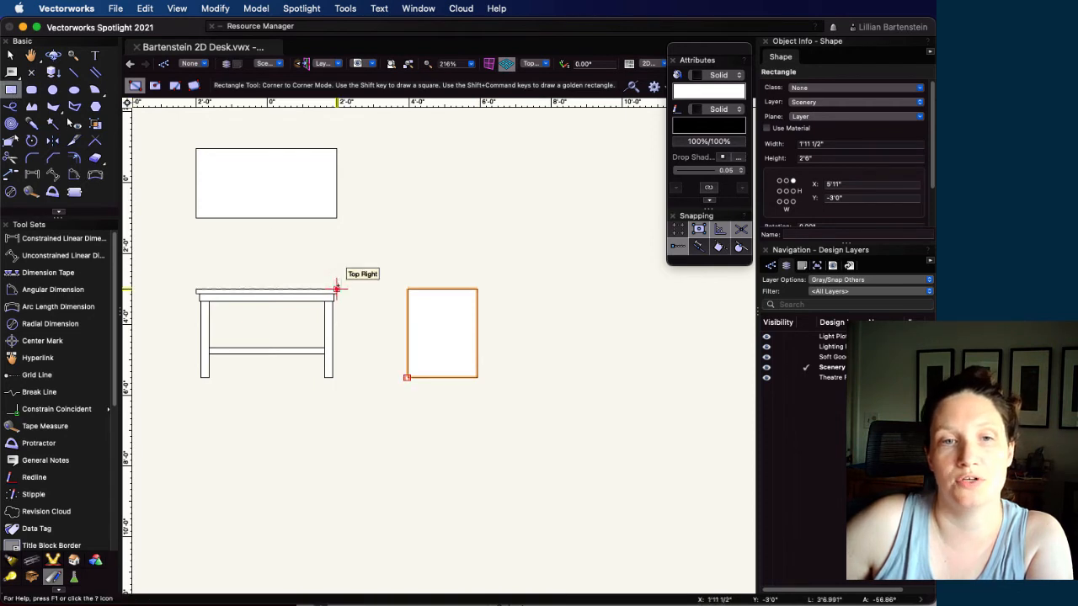
pyautogui.press('Escape')
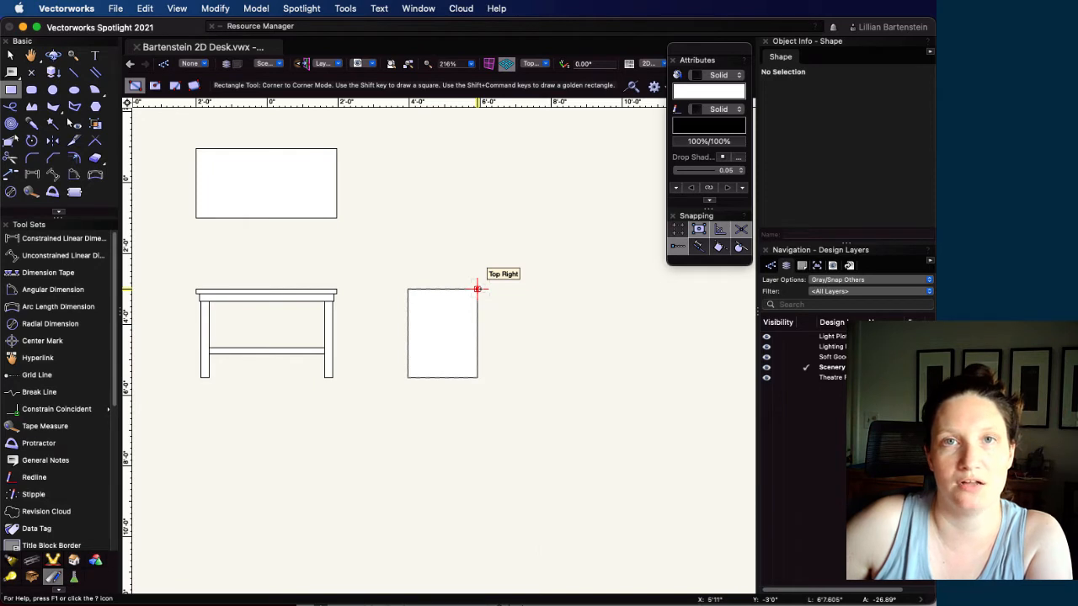
# Draw full-width desktop and apron rectangles in the side view, 1 3/4" and 2 1/2" tall, aligned with the front view's edges
pyautogui.scroll(2, 478, 289)
pyautogui.scroll(5, 260, 298)
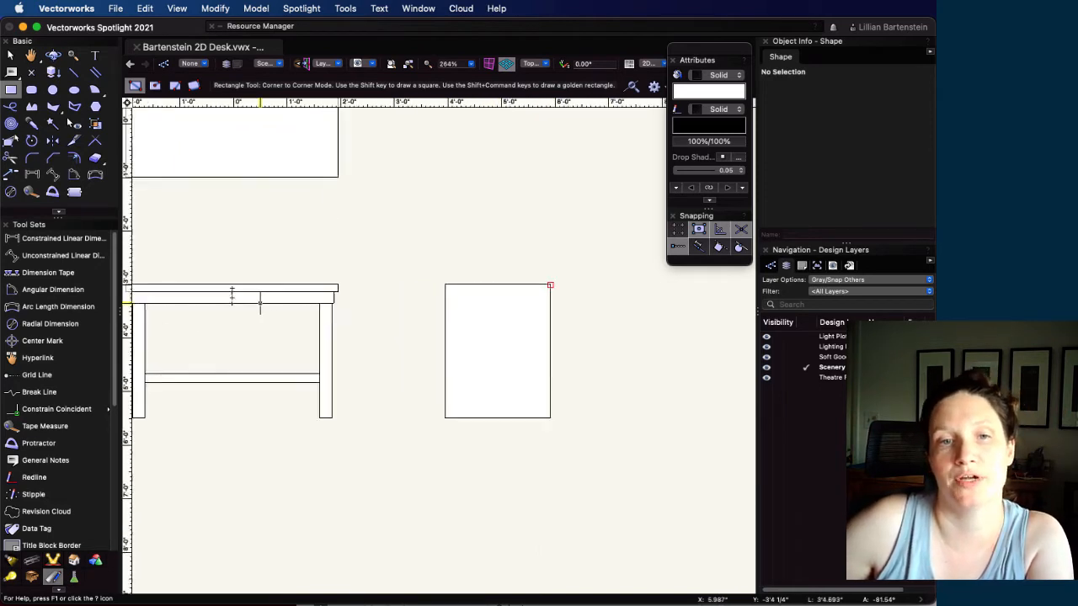
pyautogui.click(633, 279)
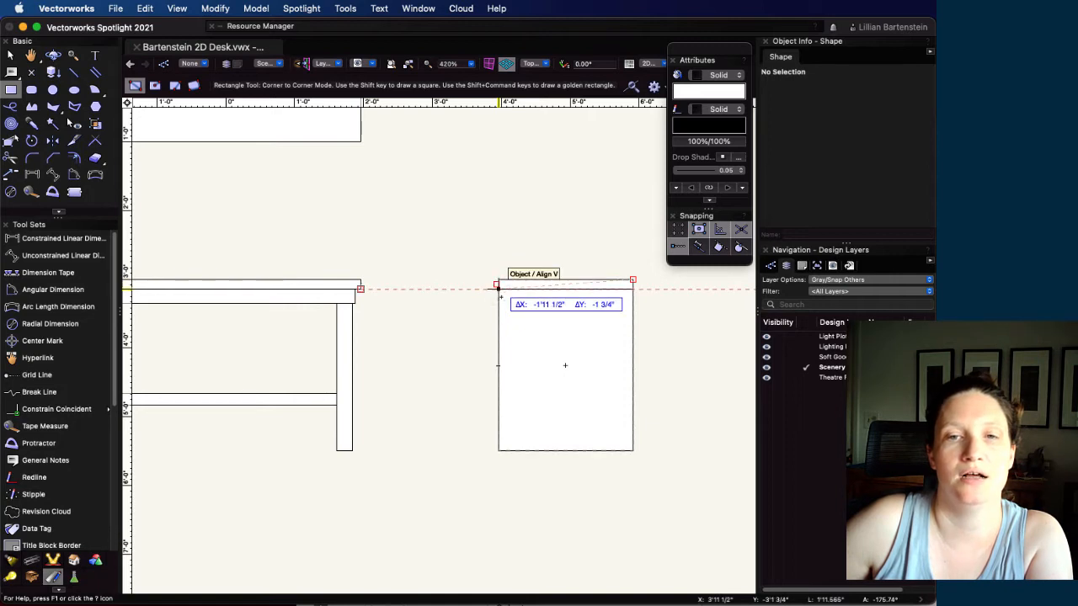
pyautogui.click(498, 288)
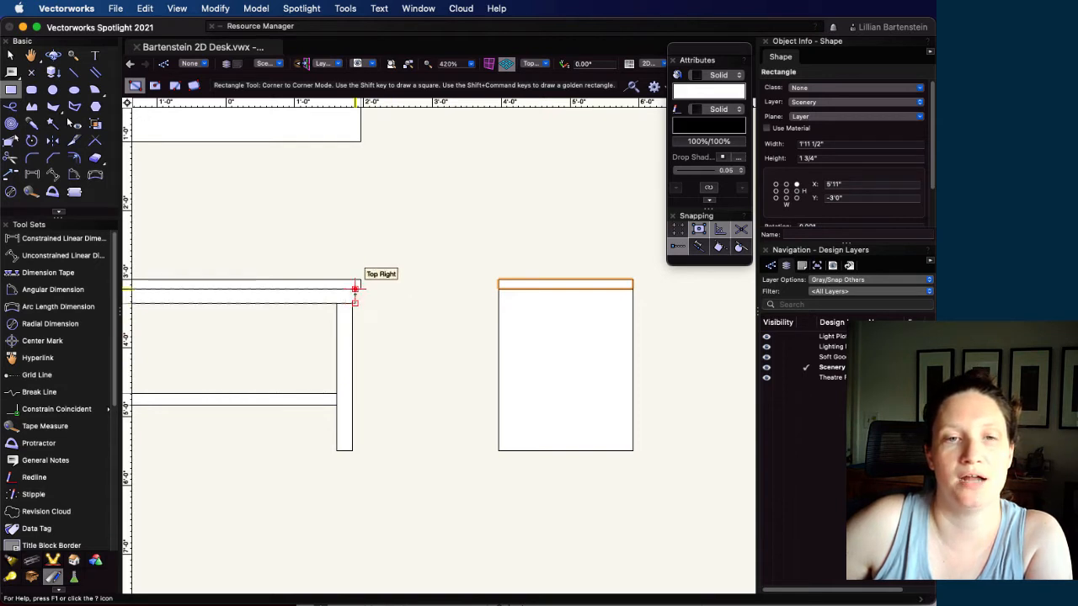
pyautogui.click(633, 289)
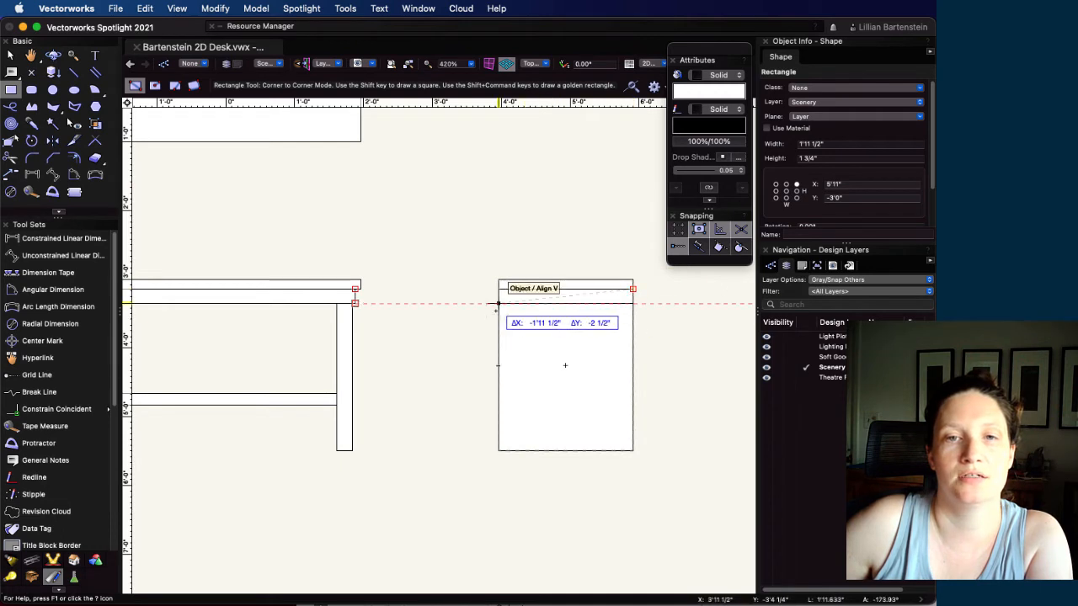
pyautogui.click(498, 303)
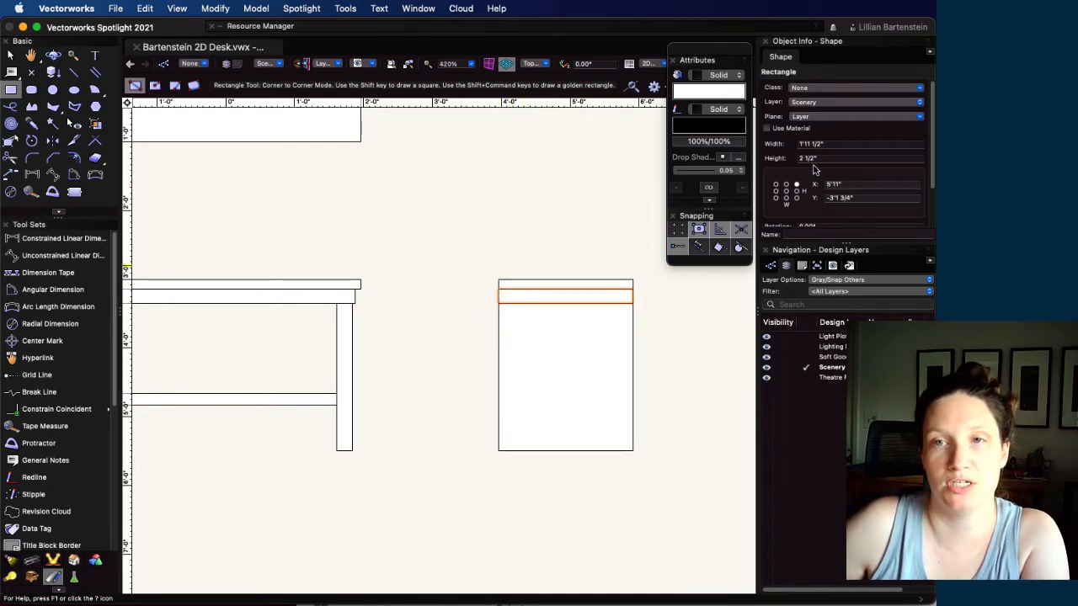
# Anchor the side-view apron at its top center and reduce its width by 2" to 1'9 1/2"
pyautogui.click(786, 185)
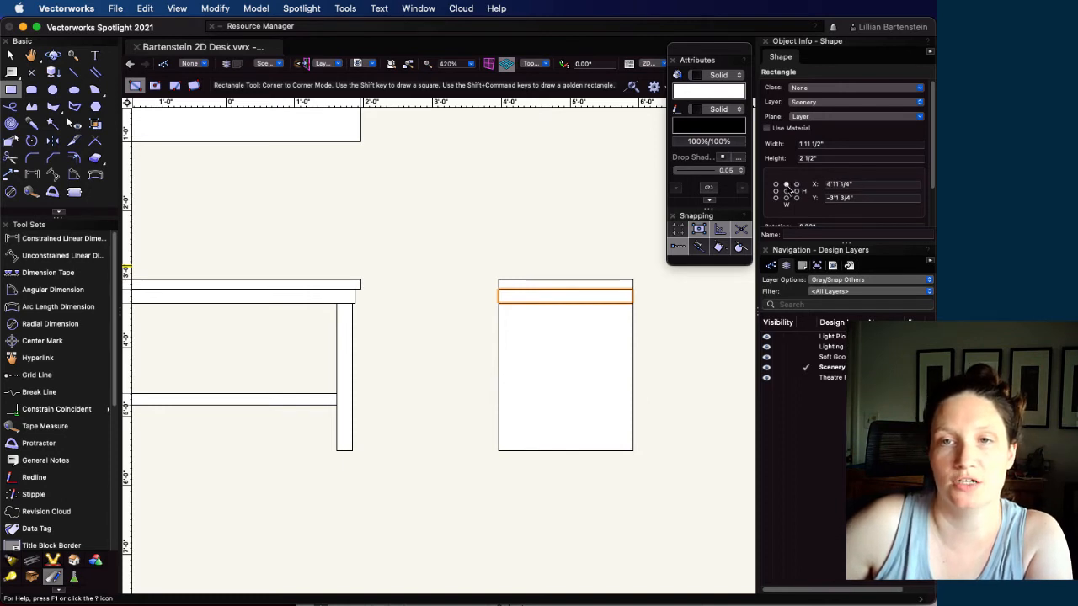
pyautogui.click(845, 143)
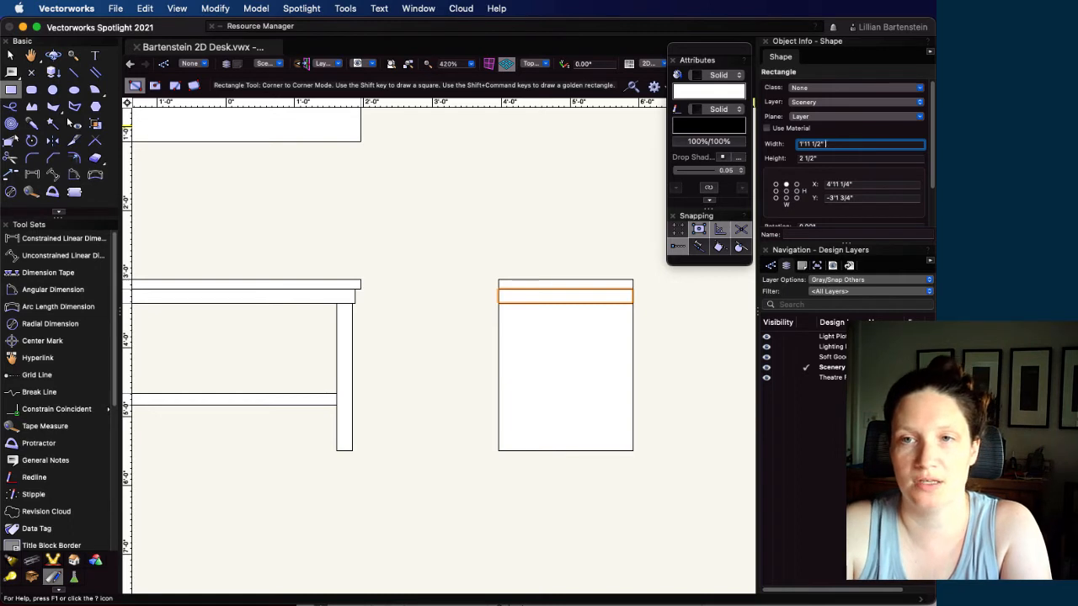
pyautogui.write('-2')
pyautogui.press('Return')
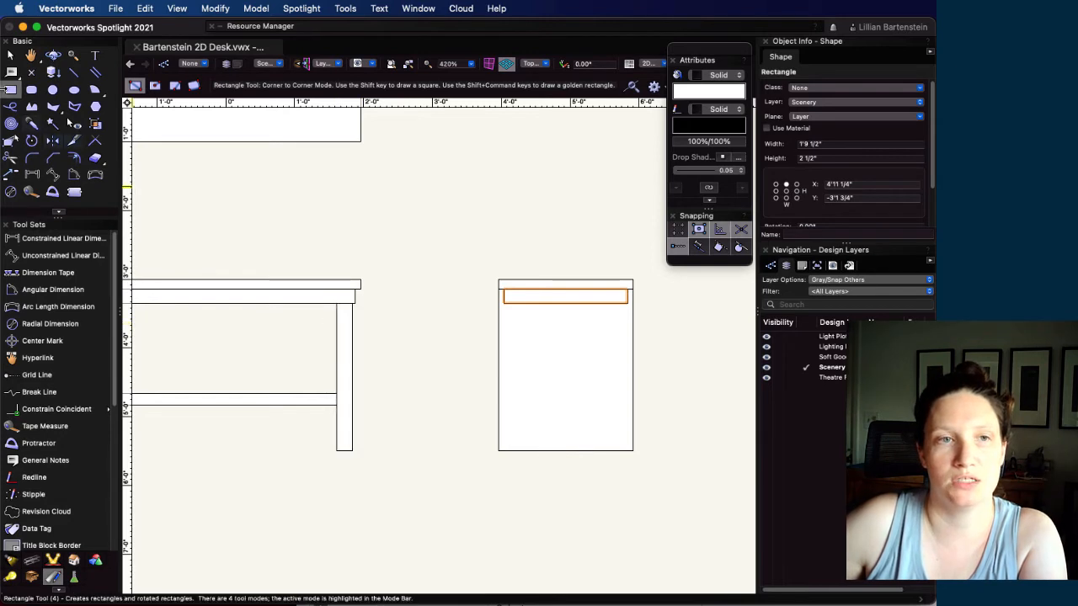
# Draw the left leg rectangle in the side view, 2.25" wide, from the apron's lower-left corner to the outline's bottom edge
pyautogui.scroll(1, 503, 305)
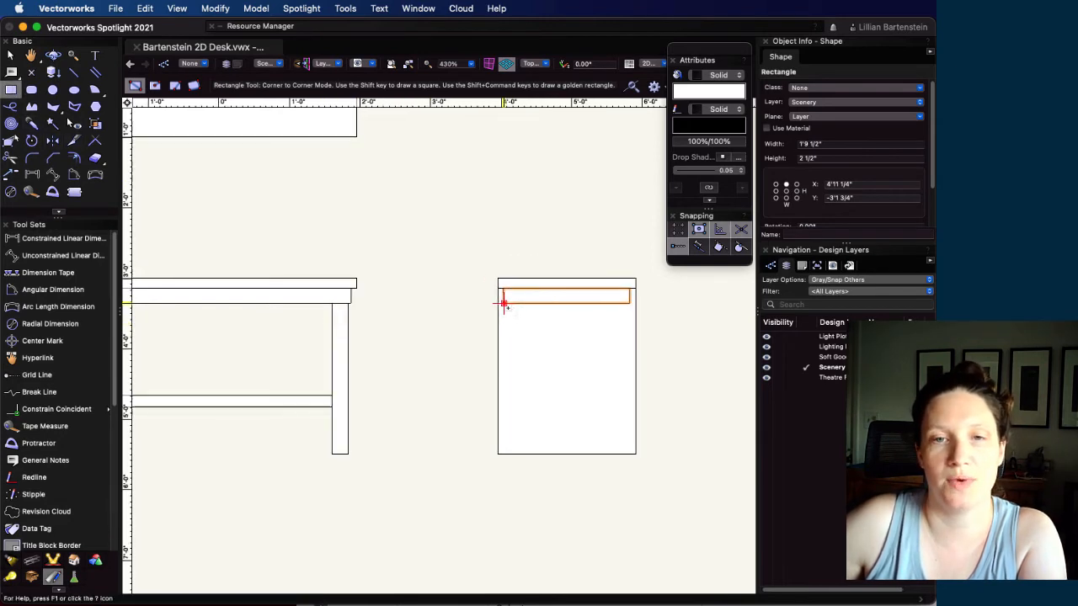
pyautogui.click(503, 305)
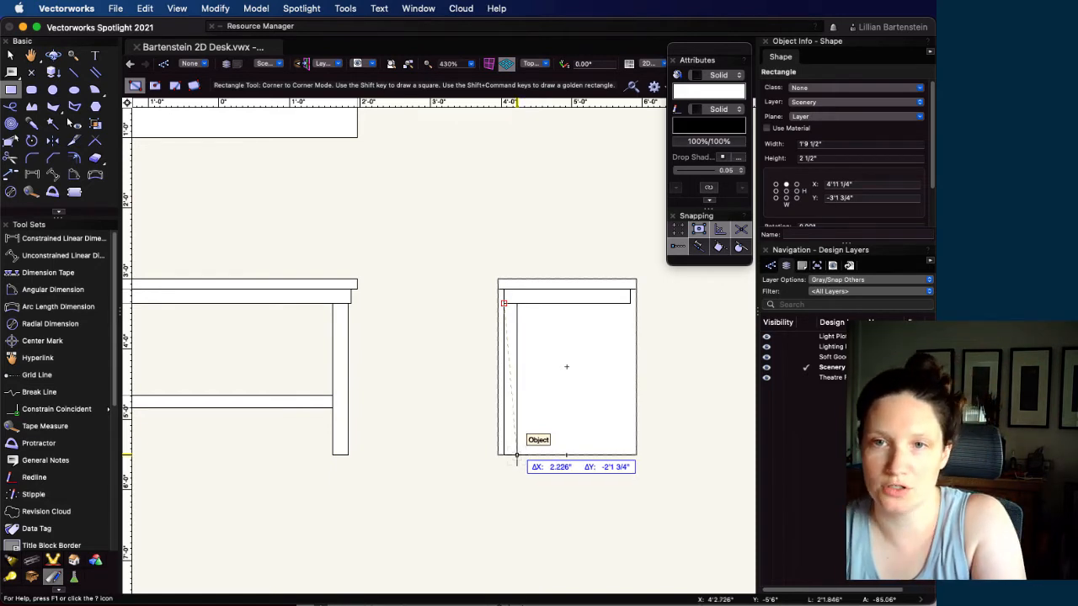
pyautogui.press('Tab')
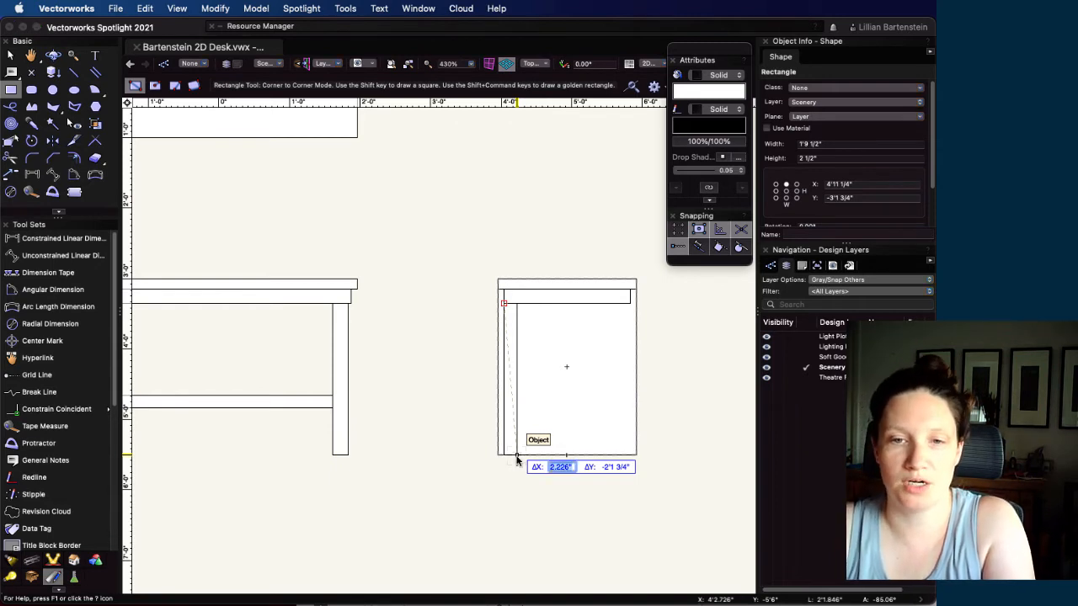
pyautogui.write('2.2')
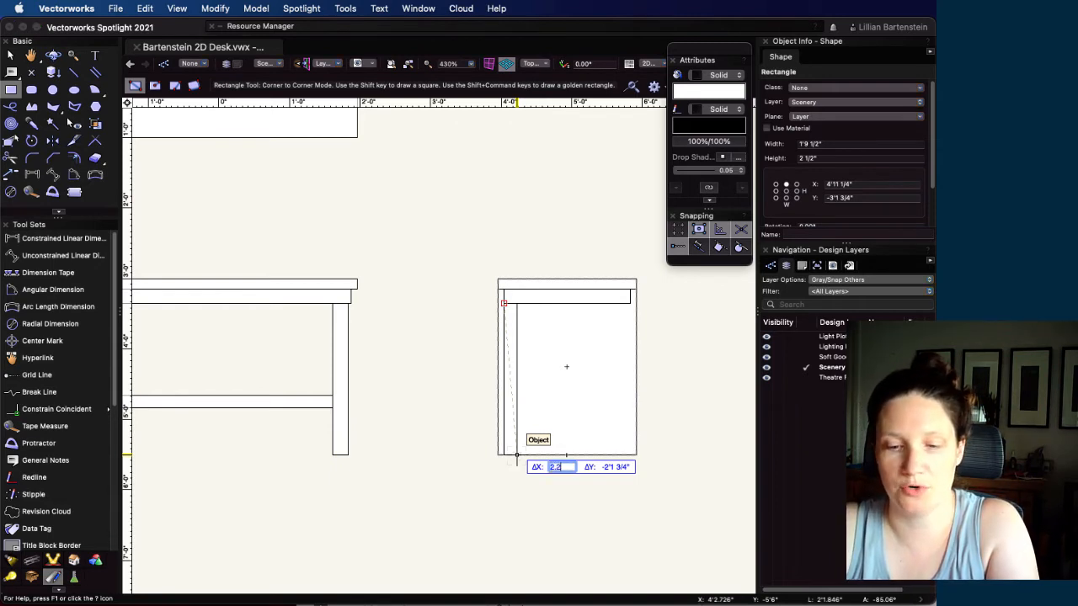
pyautogui.write('5')
pyautogui.press('Return')
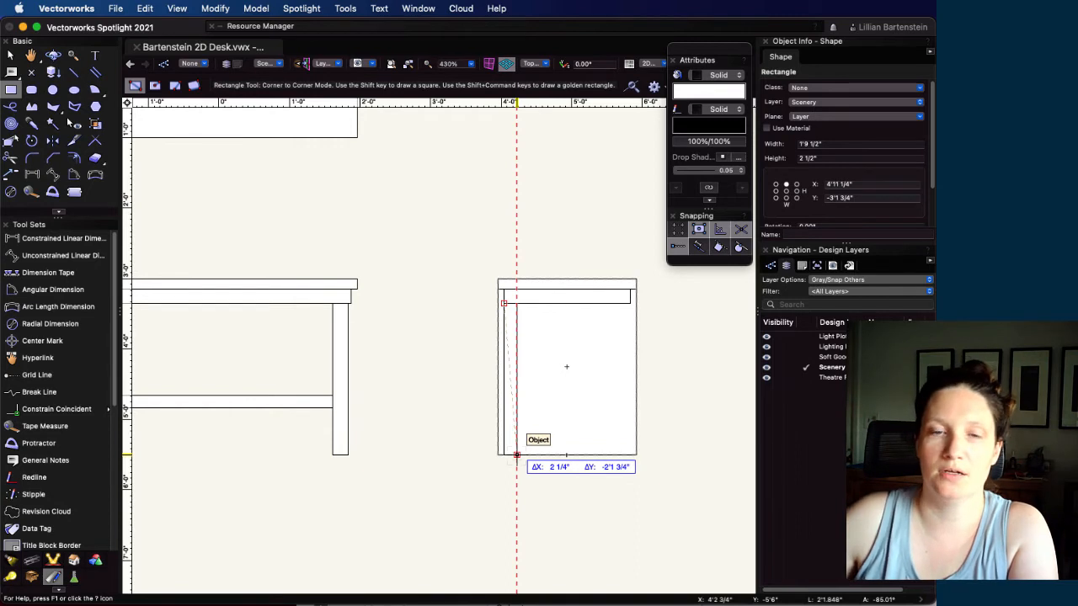
pyautogui.click(517, 454)
# Measure the inset between the front view's right leg and apron edge with a temporary linear dimension, and delete the dimension
pyautogui.scroll(2, 384, 312)
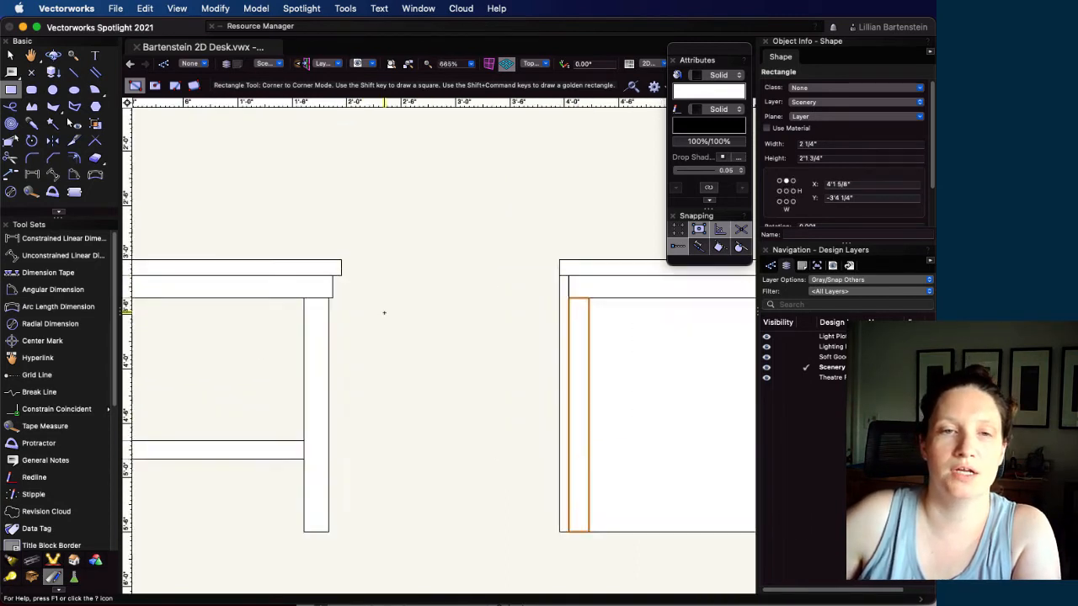
pyautogui.scroll(2, 384, 312)
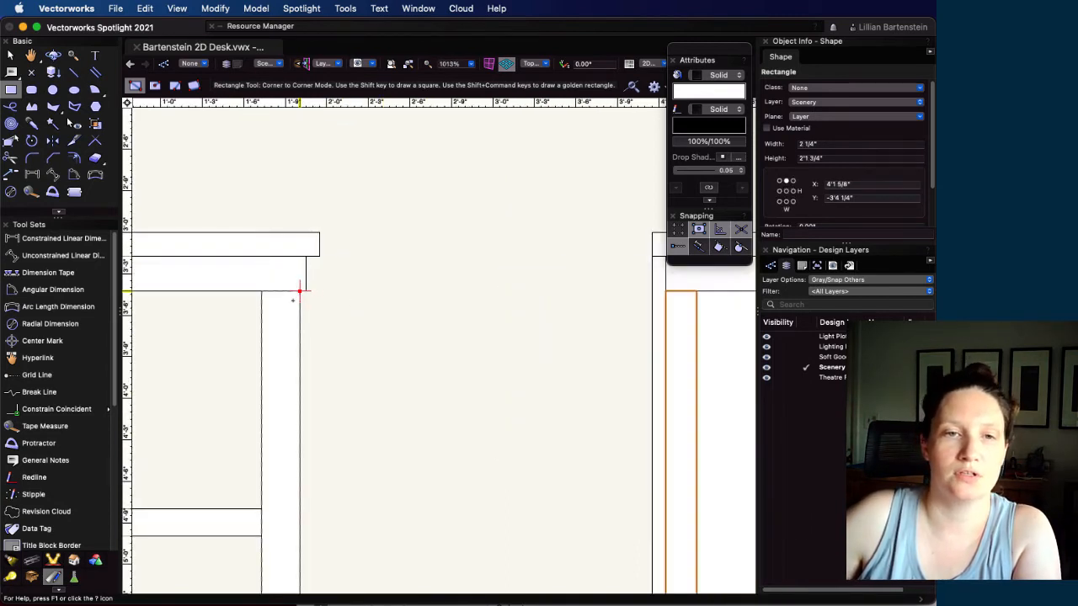
pyautogui.click(32, 175)
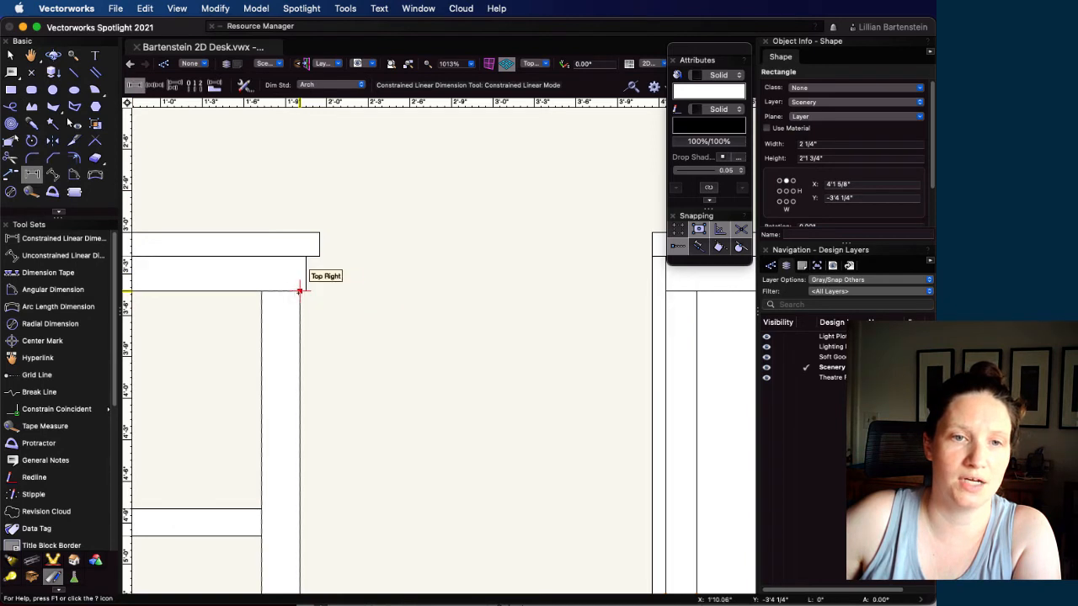
pyautogui.click(299, 291)
pyautogui.click(305, 291)
pyautogui.click(301, 163)
pyautogui.scroll(-5, 320, 233)
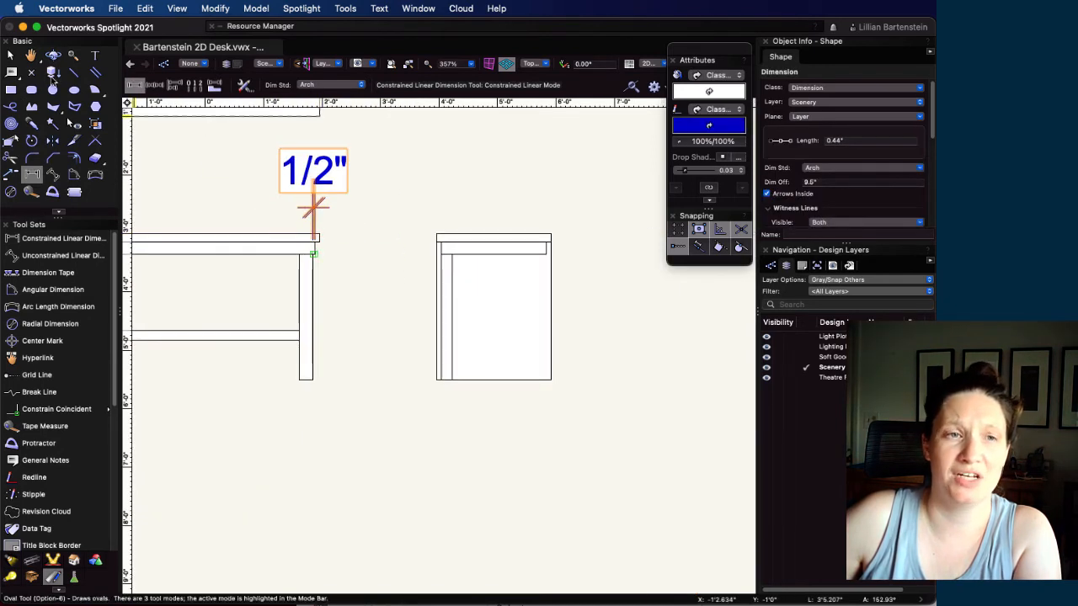
pyautogui.click(10, 54)
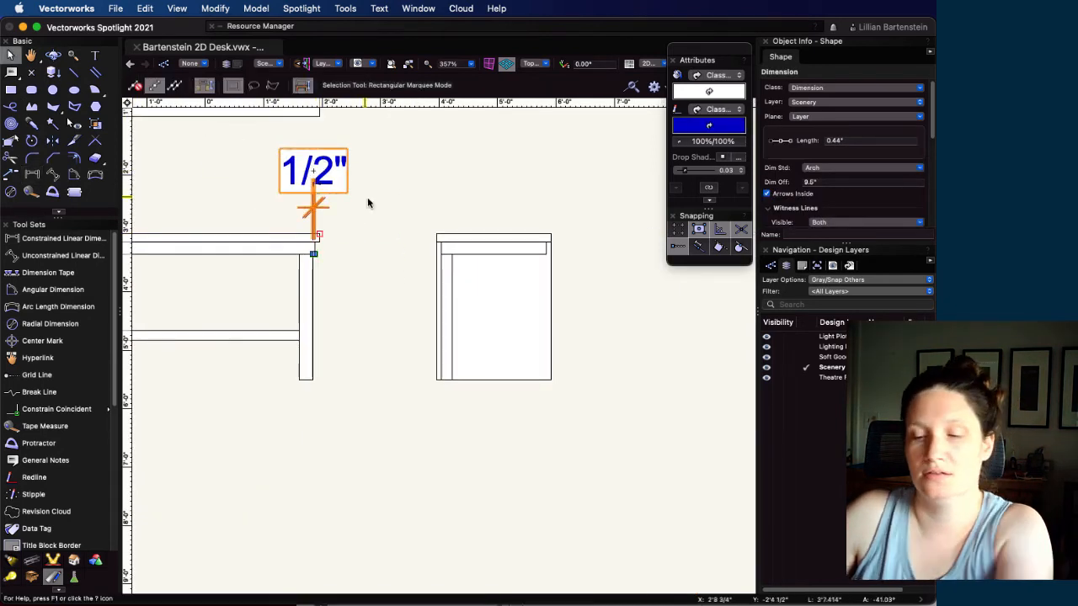
pyautogui.press('Delete')
# Move the side view's left leg inward from the apron's edge by an X offset of 1/2"
pyautogui.scroll(5, 495, 305)
pyautogui.scroll(-1, 300, 232)
pyautogui.click(301, 232)
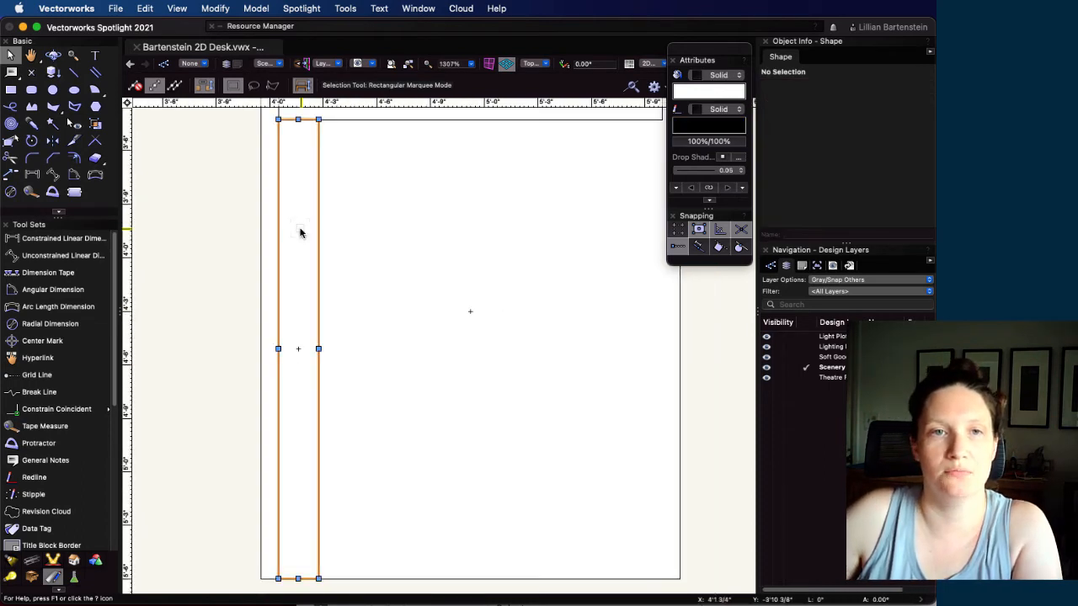
pyautogui.press('super+m')
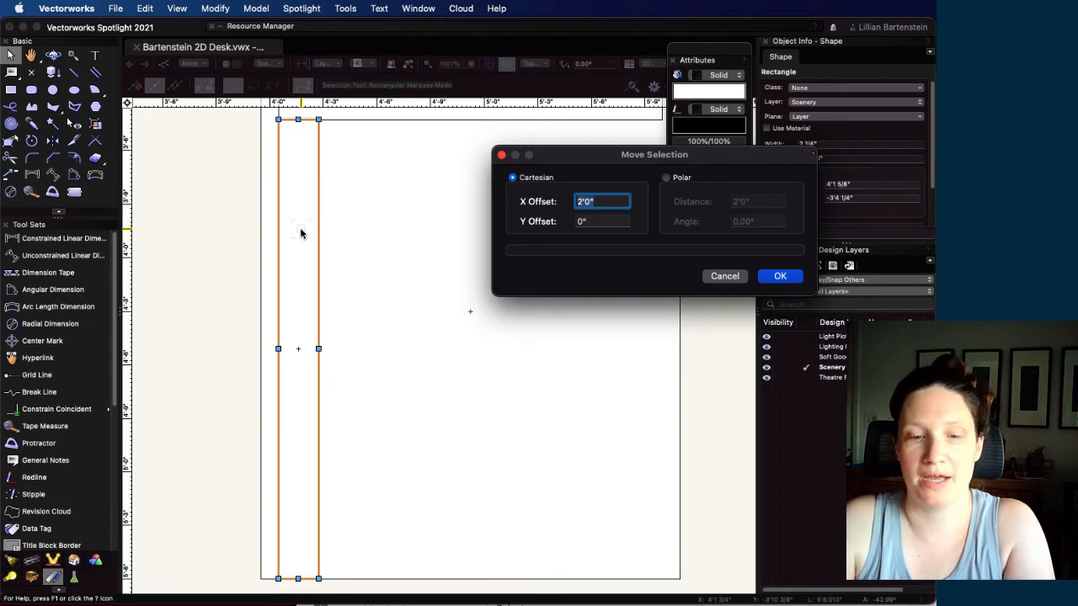
pyautogui.write('1/2')
pyautogui.press('Return')
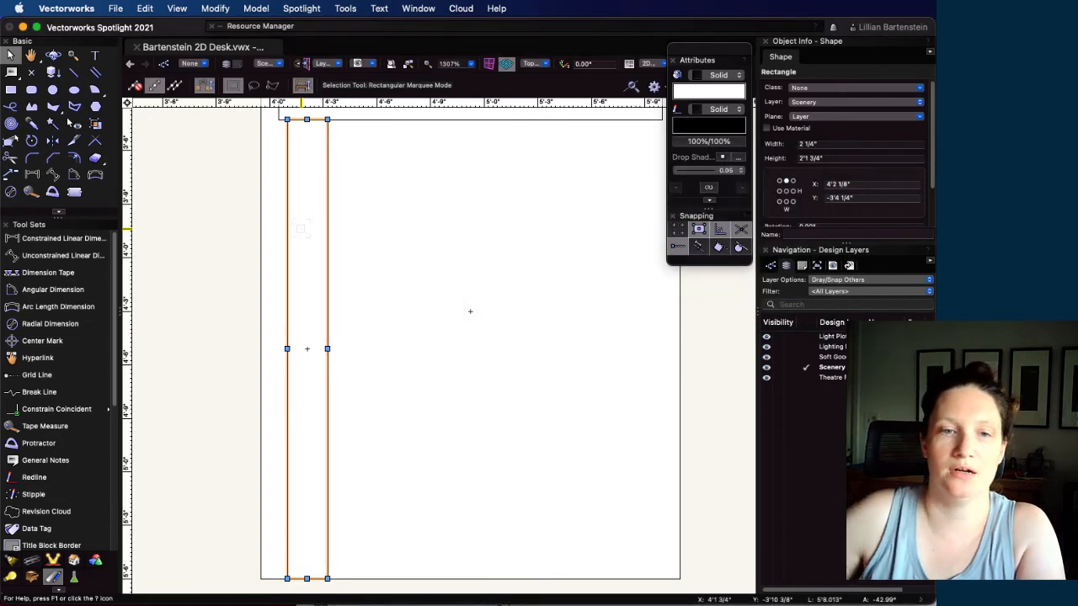
# Mirror a duplicate of the side view's left leg about the apron's vertical centerline to make the right leg
pyautogui.scroll(-2, 300, 229)
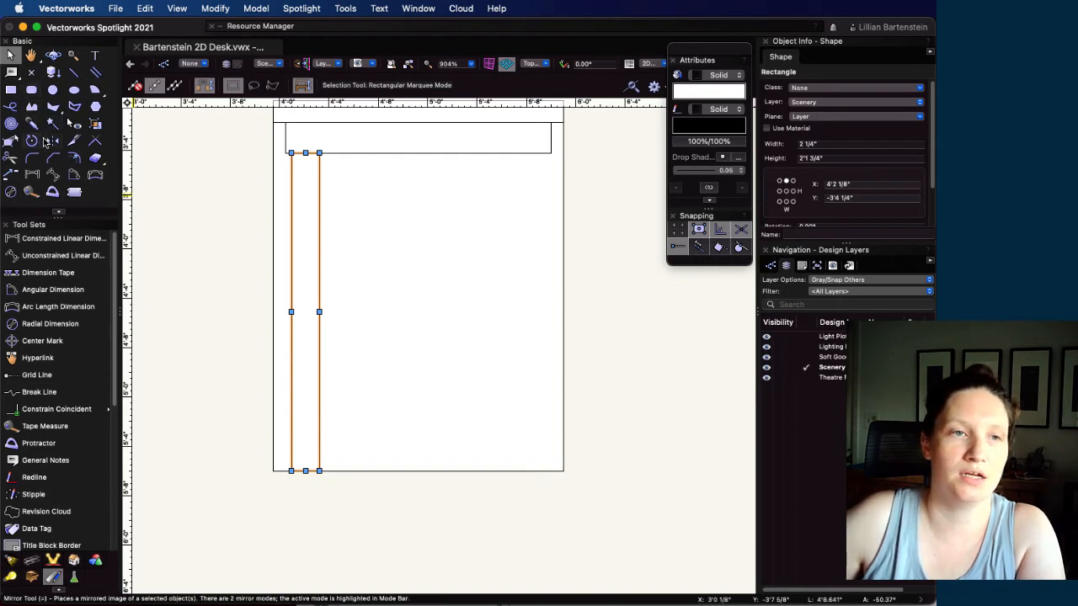
pyautogui.click(52, 140)
pyautogui.click(419, 153)
pyautogui.click(417, 368)
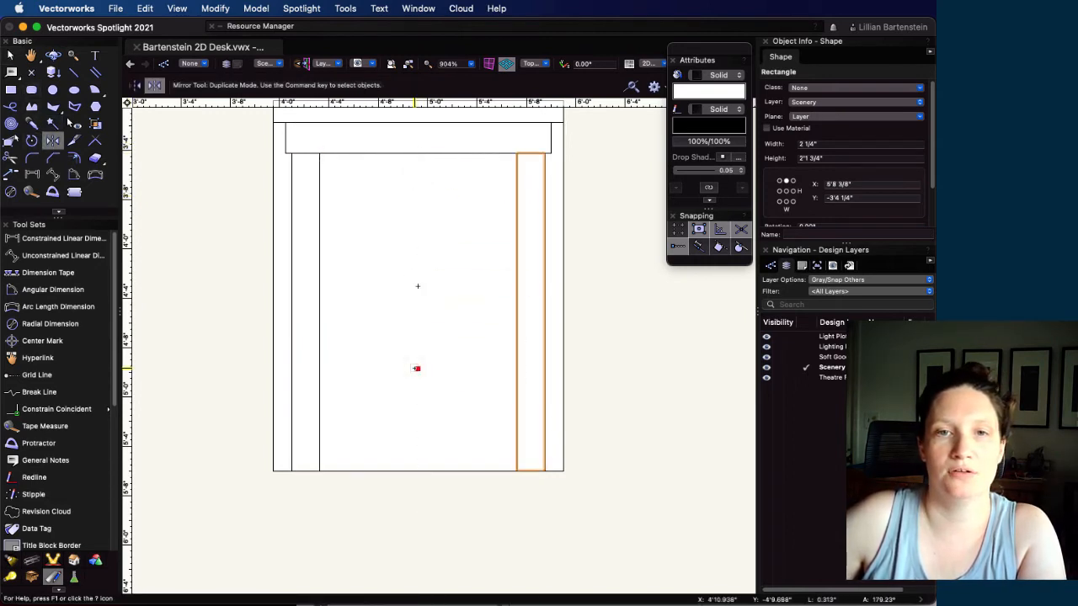
# Draw a stretcher rectangle between the side view's legs at their base, 1'4" wide and 2" tall
pyautogui.press('4')
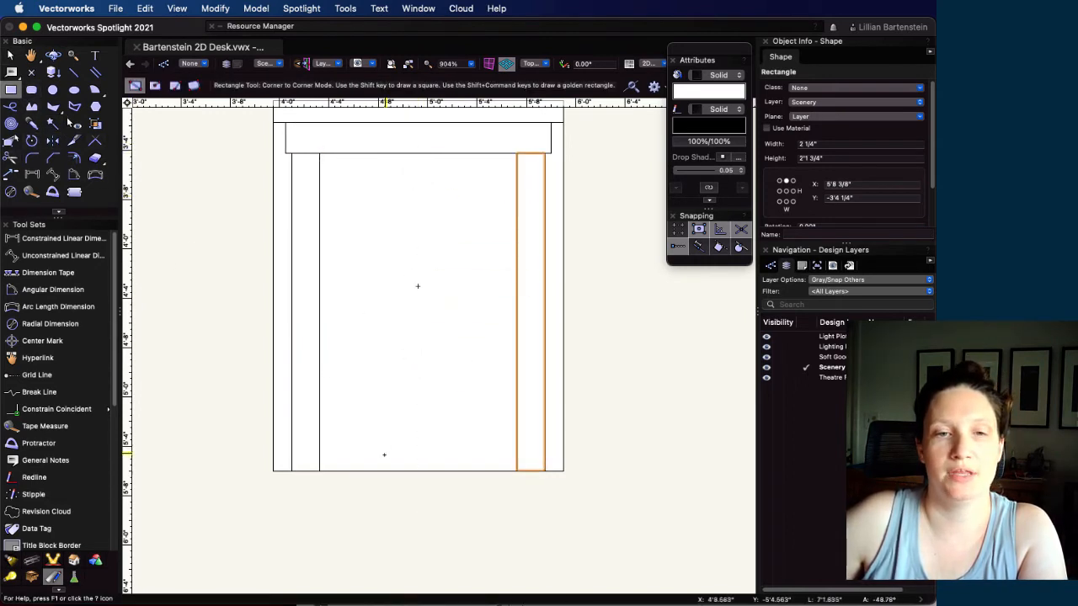
pyautogui.click(319, 471)
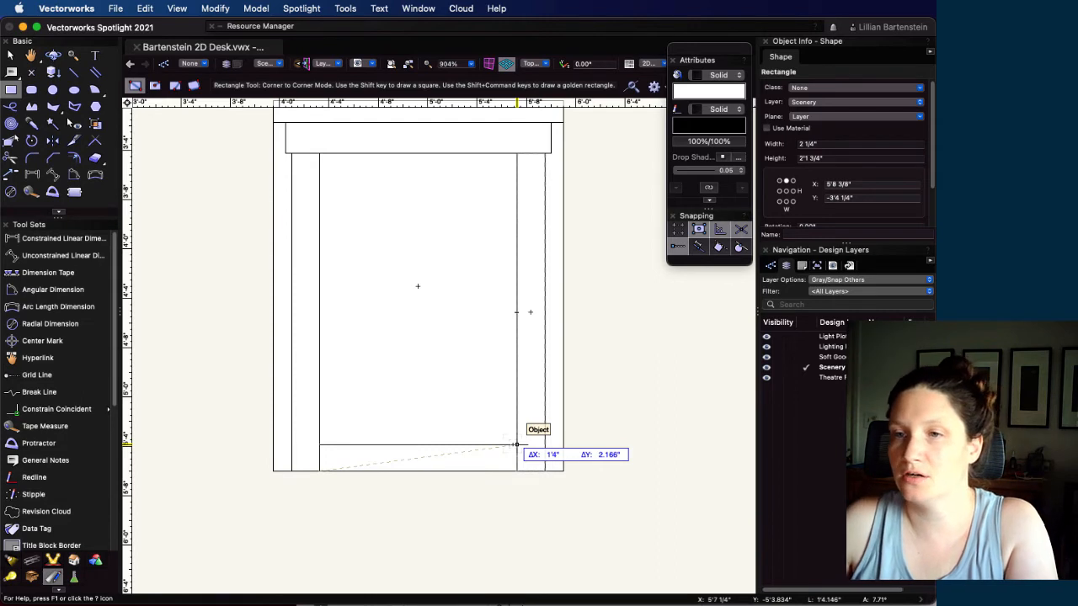
pyautogui.press('Tab')
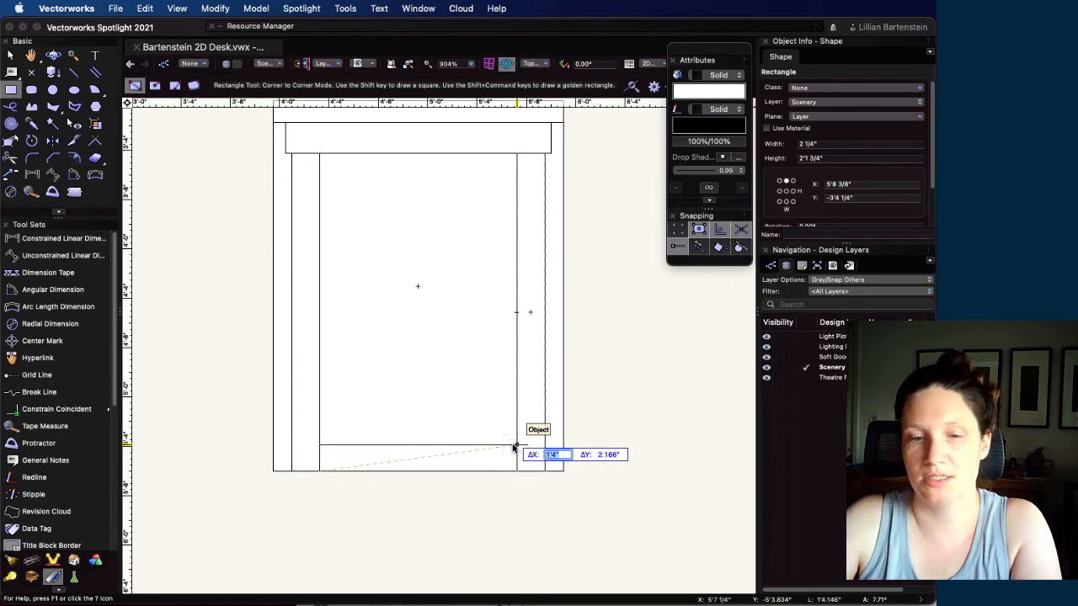
pyautogui.press('Tab')
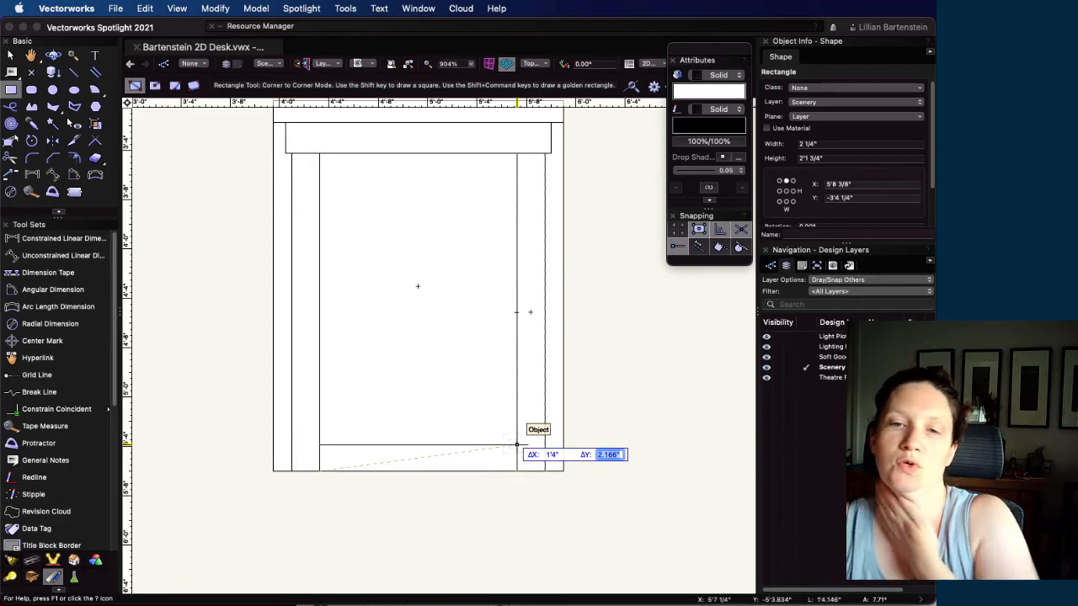
pyautogui.write('2')
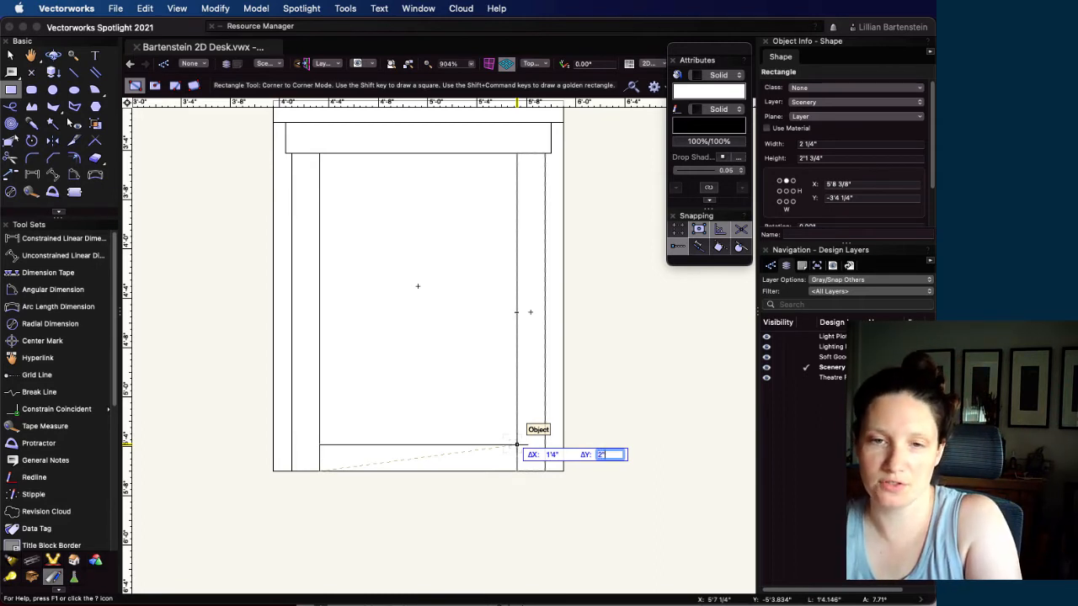
pyautogui.press('Return')
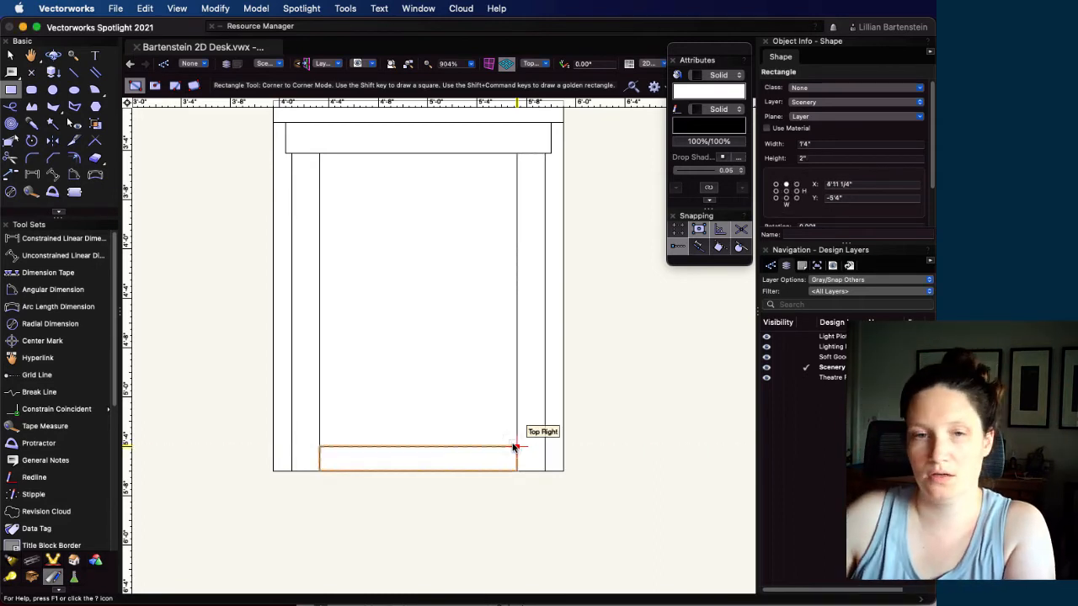
pyautogui.click(516, 446)
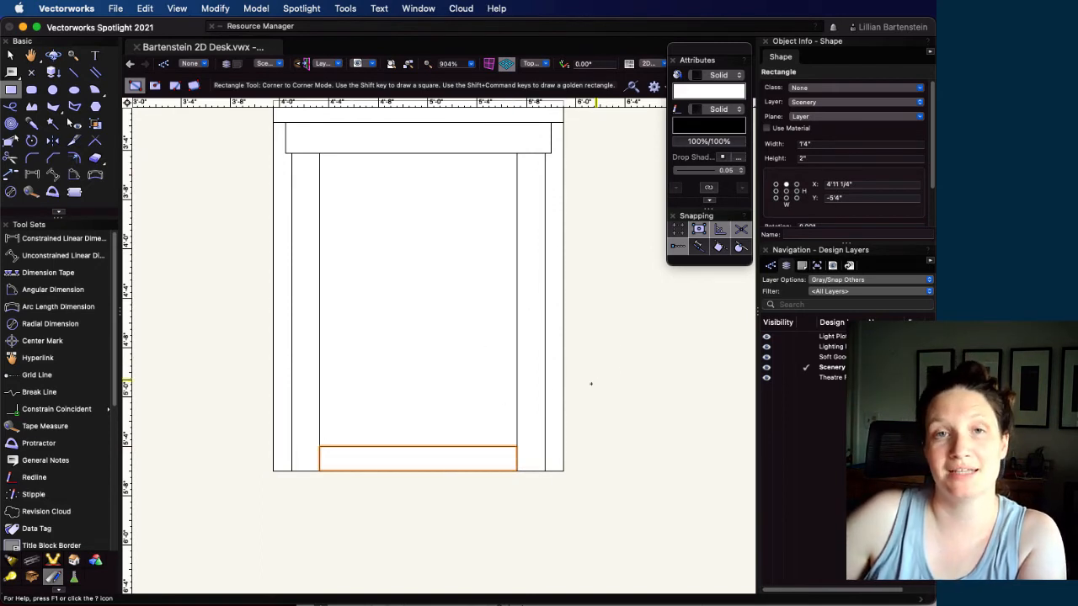
# Delete the overall outline rectangle behind the side view's desktop, apron and legs
pyautogui.scroll(-3, 486, 392)
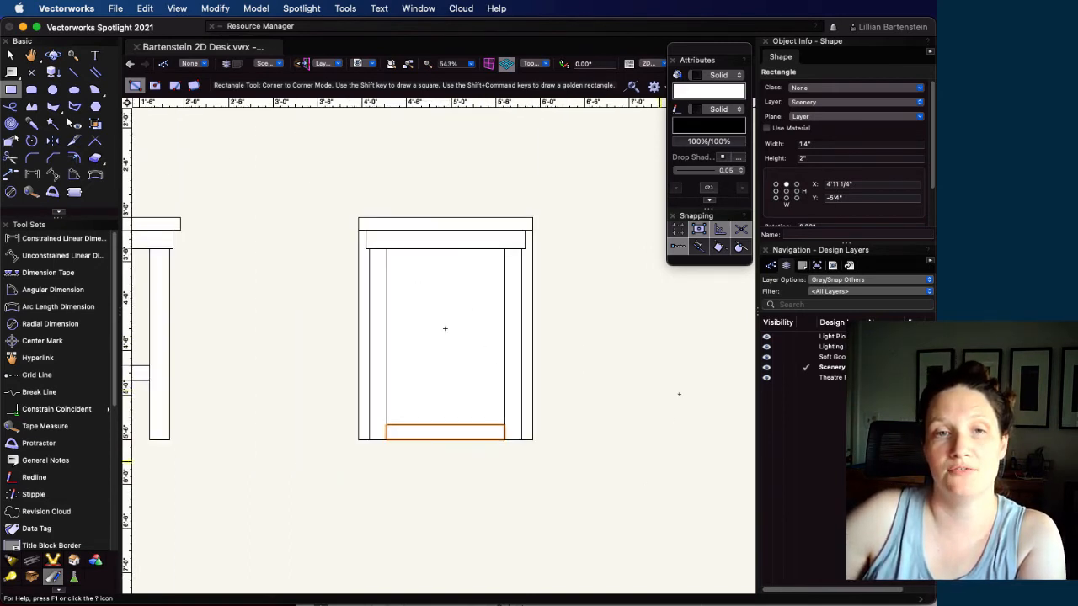
pyautogui.press('x')
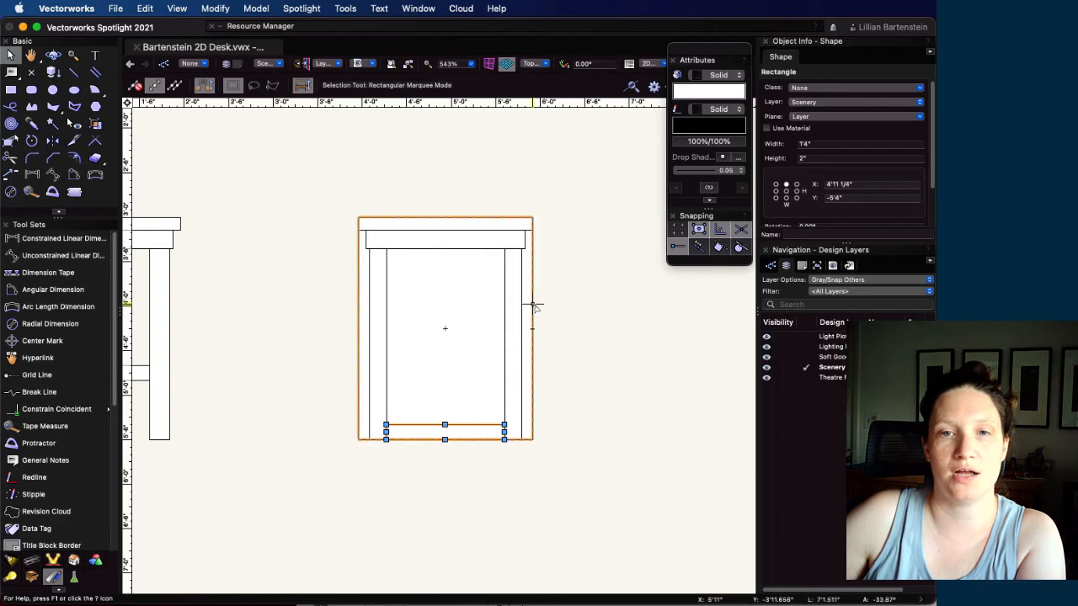
pyautogui.click(533, 306)
pyautogui.press('Delete')
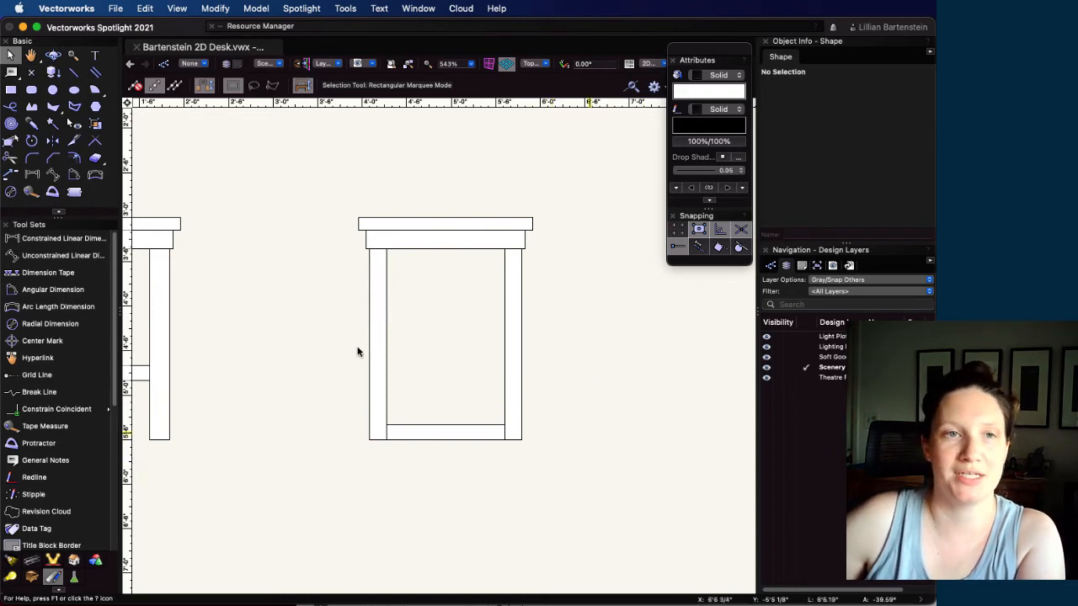
# Draw a three-point rotated rectangle about 2' long as a diagonal brace from the right leg's lower part to the left leg's upper part, 1" wide
pyautogui.click(11, 90)
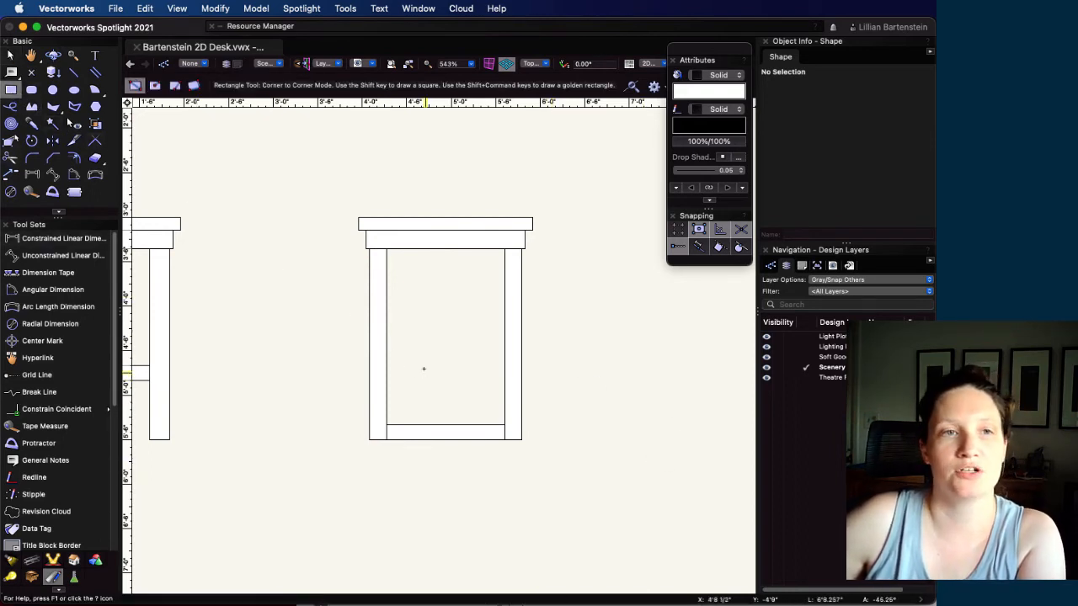
pyautogui.click(193, 86)
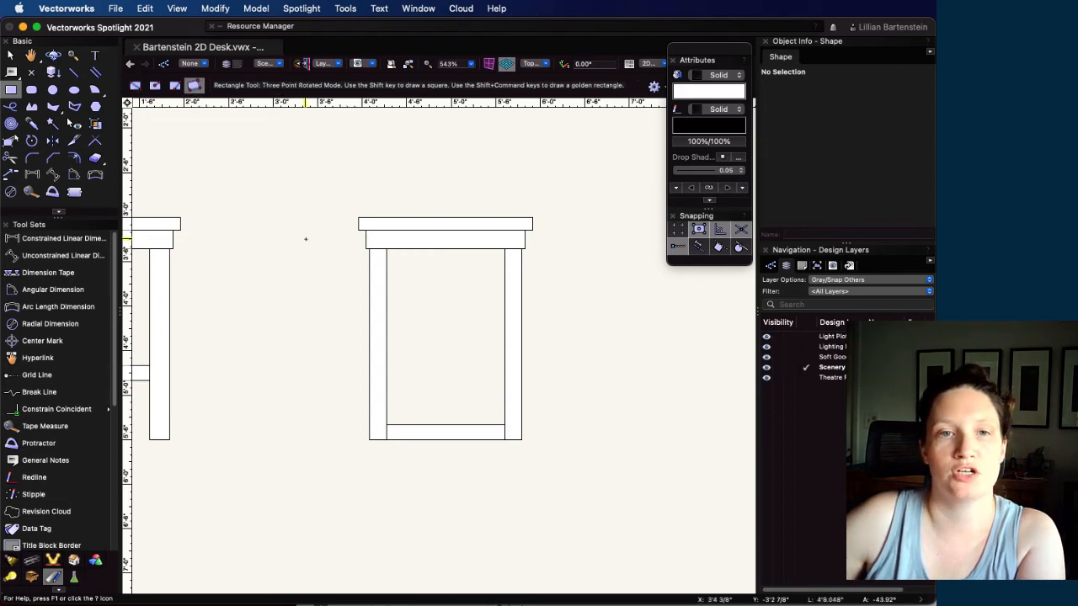
pyautogui.scroll(3, 423, 316)
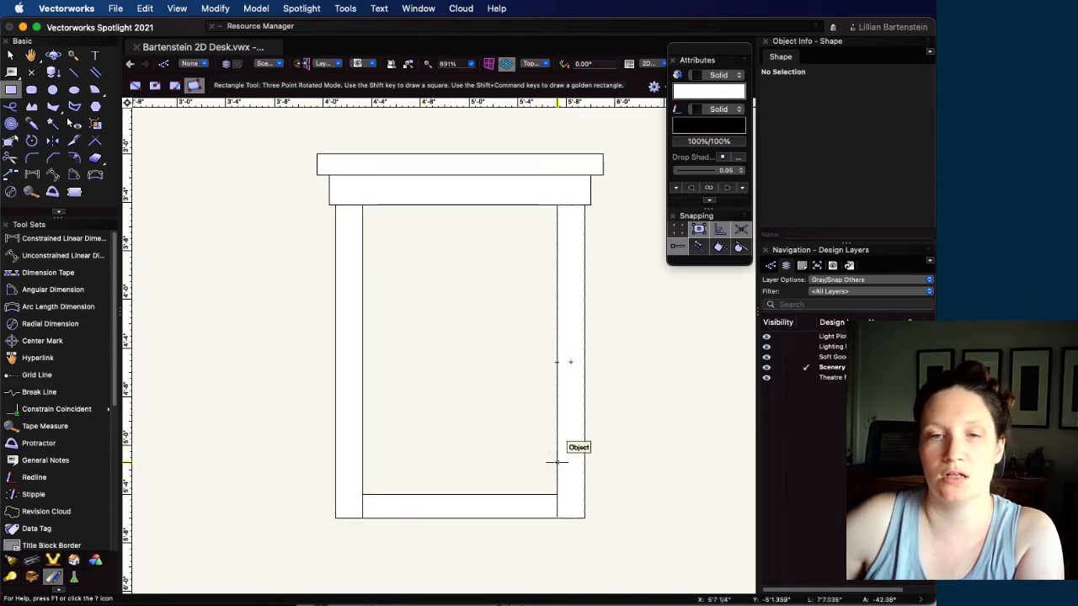
pyautogui.click(556, 461)
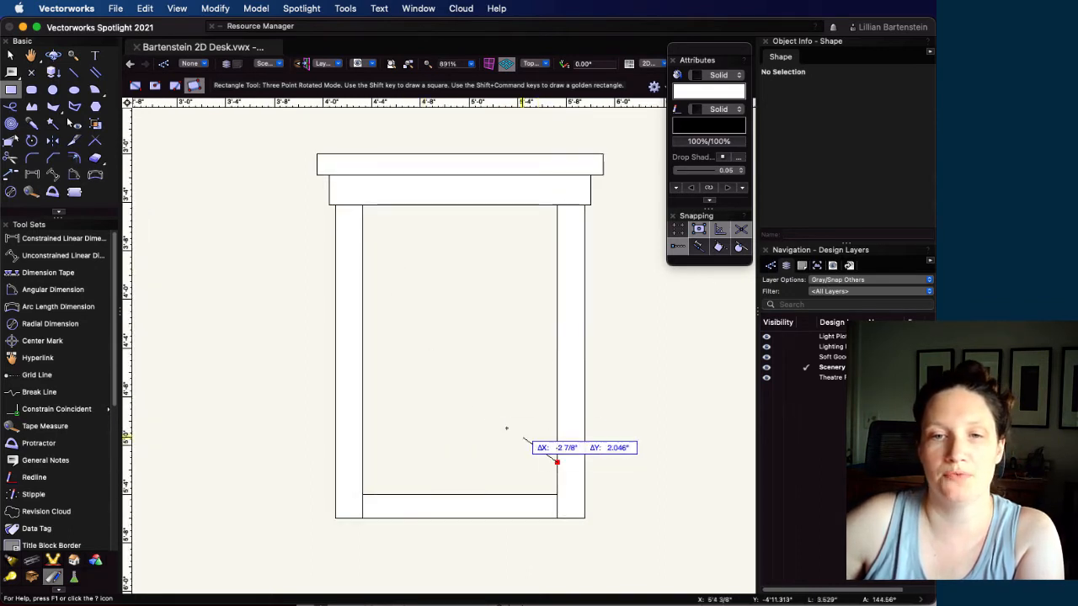
pyautogui.click(362, 239)
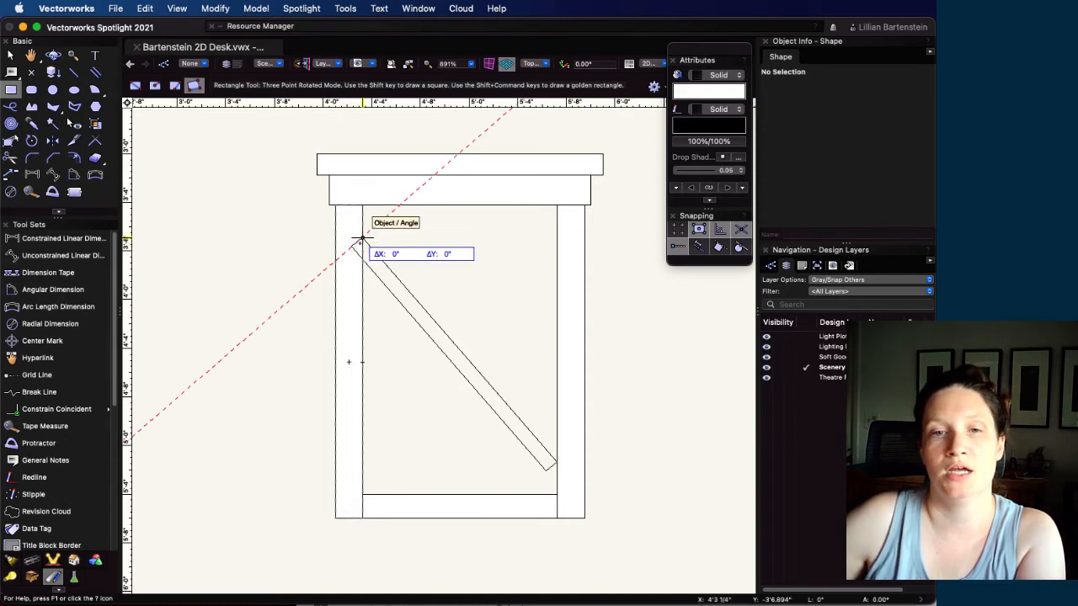
pyautogui.scroll(3, 361, 240)
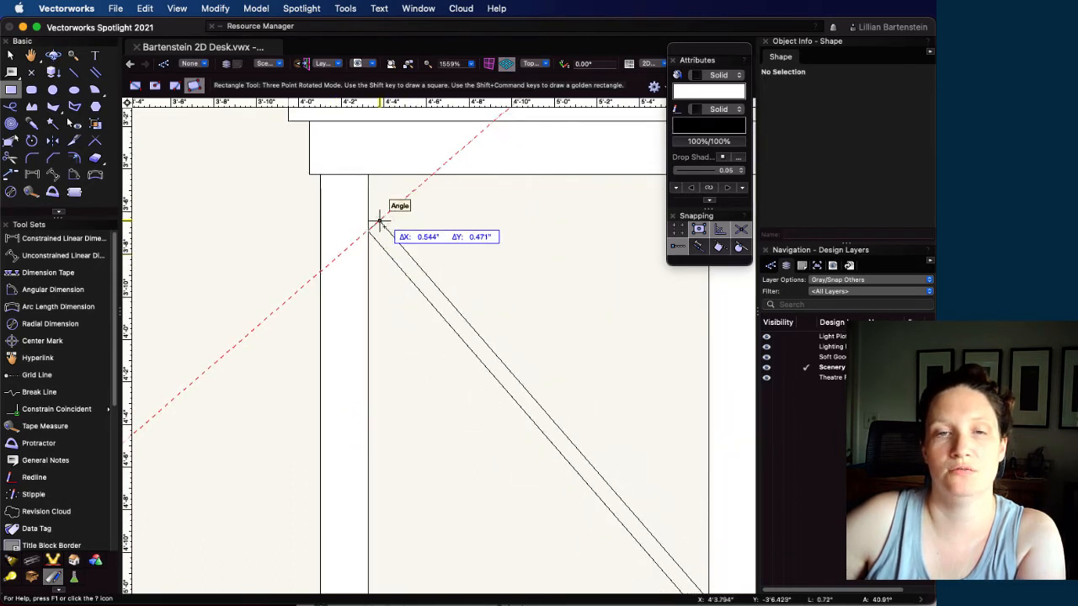
pyautogui.press('Tab')
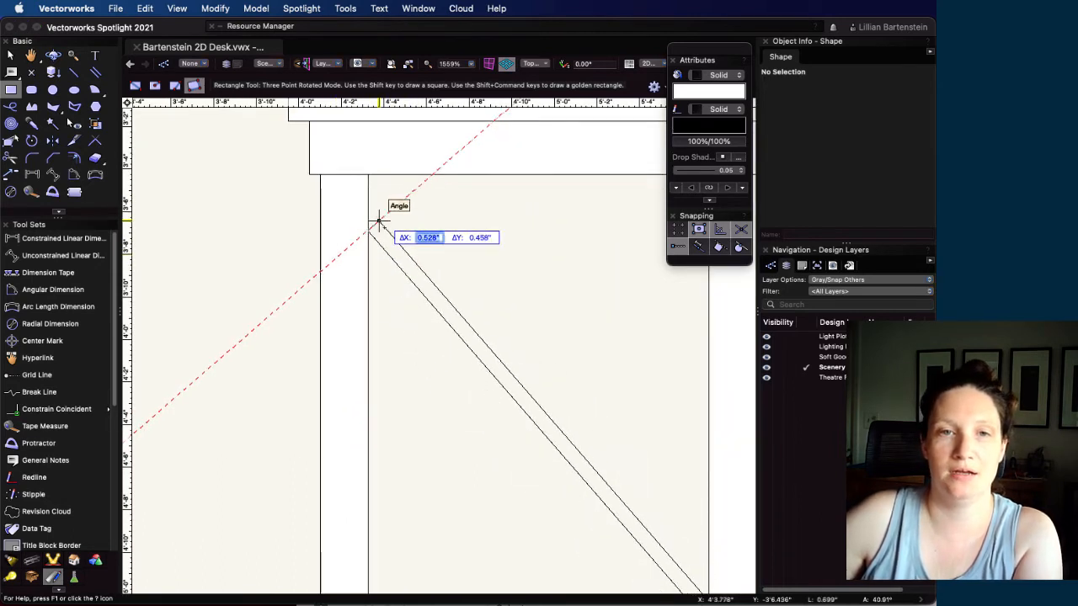
pyautogui.write('1')
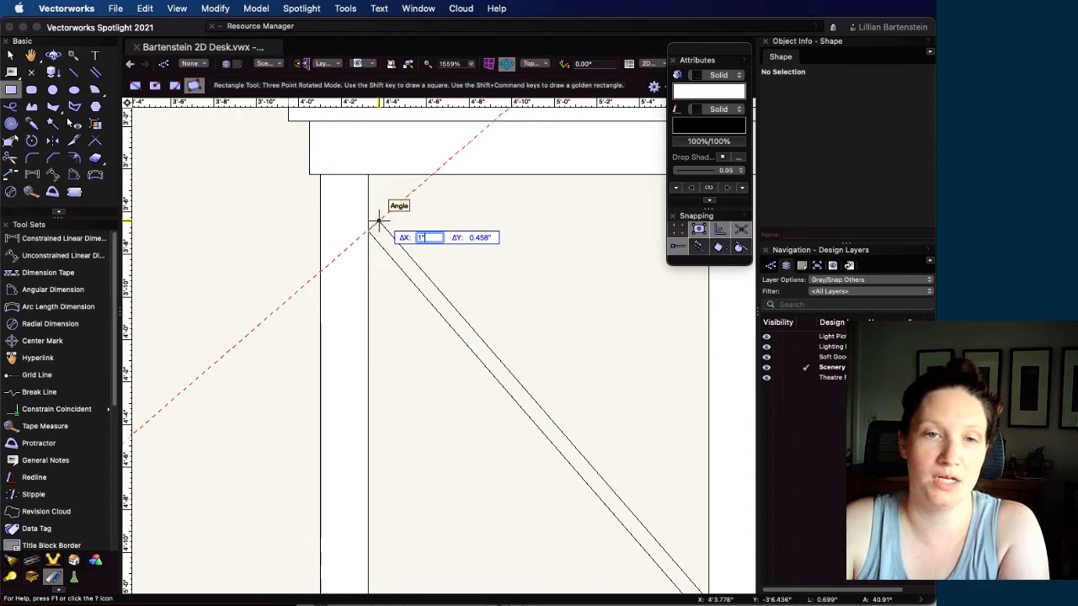
pyautogui.press('Tab')
pyautogui.press('Return')
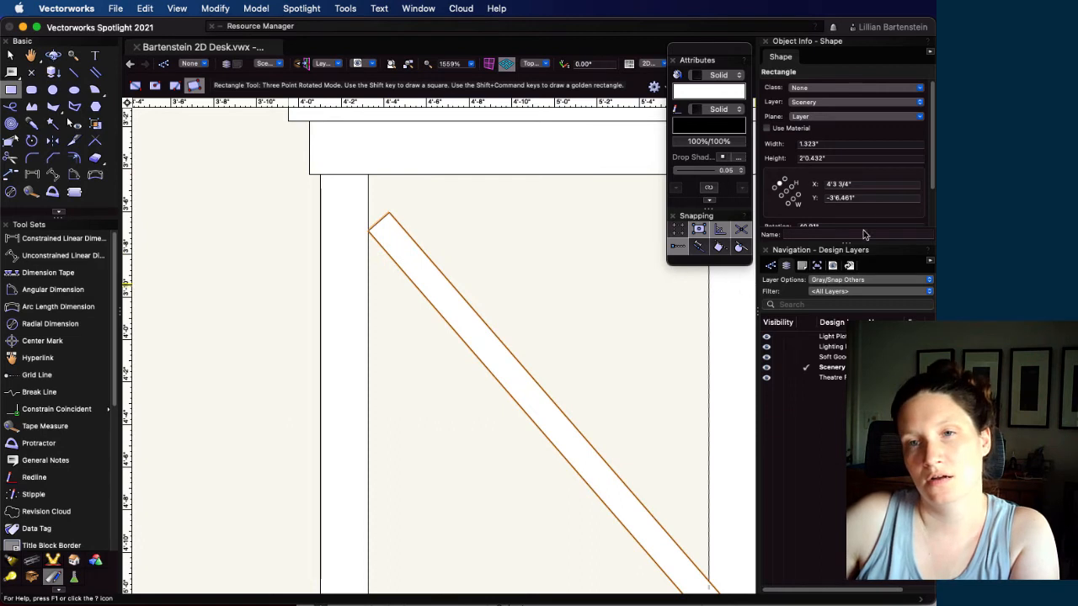
pyautogui.click(807, 143)
pyautogui.press('Return')
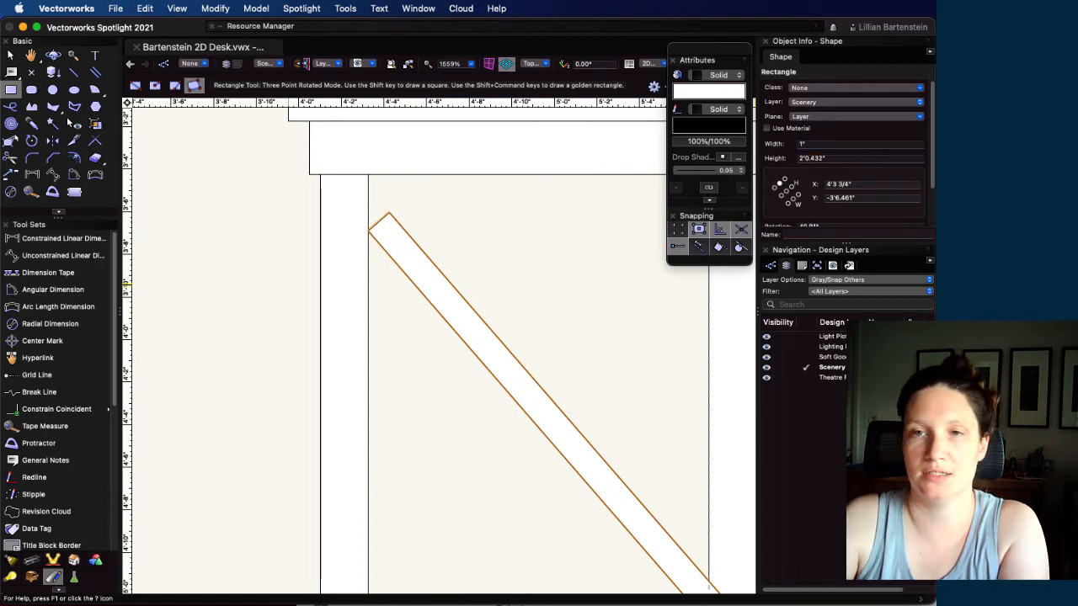
# Move the diagonal brace out of the side view into the empty space beside its left leg
pyautogui.scroll(-3, 625, 418)
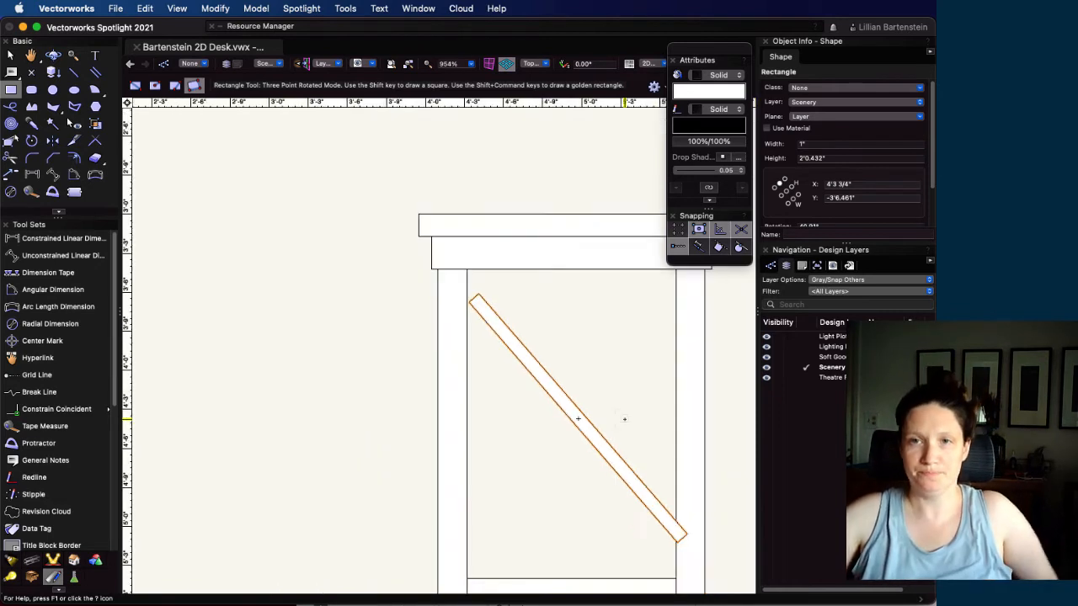
pyautogui.click(11, 54)
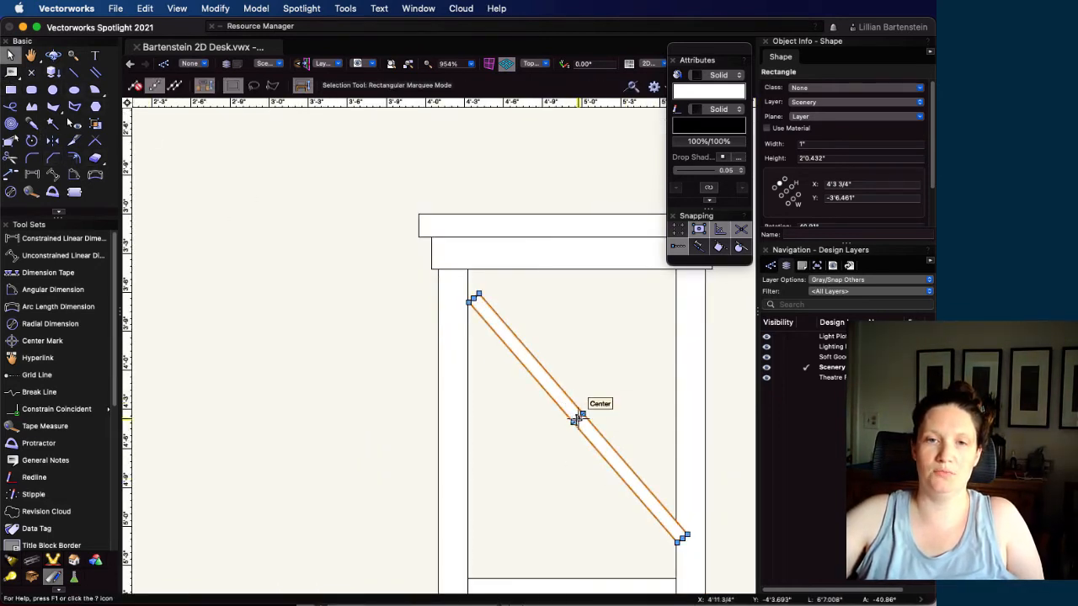
pyautogui.moveTo(575, 418); pyautogui.dragTo(210, 367)
# Draw a helper rectangle filling the side view's opening between apron, legs and stretcher, 1'4" wide and 1'11 3/4" tall
pyautogui.click(10, 89)
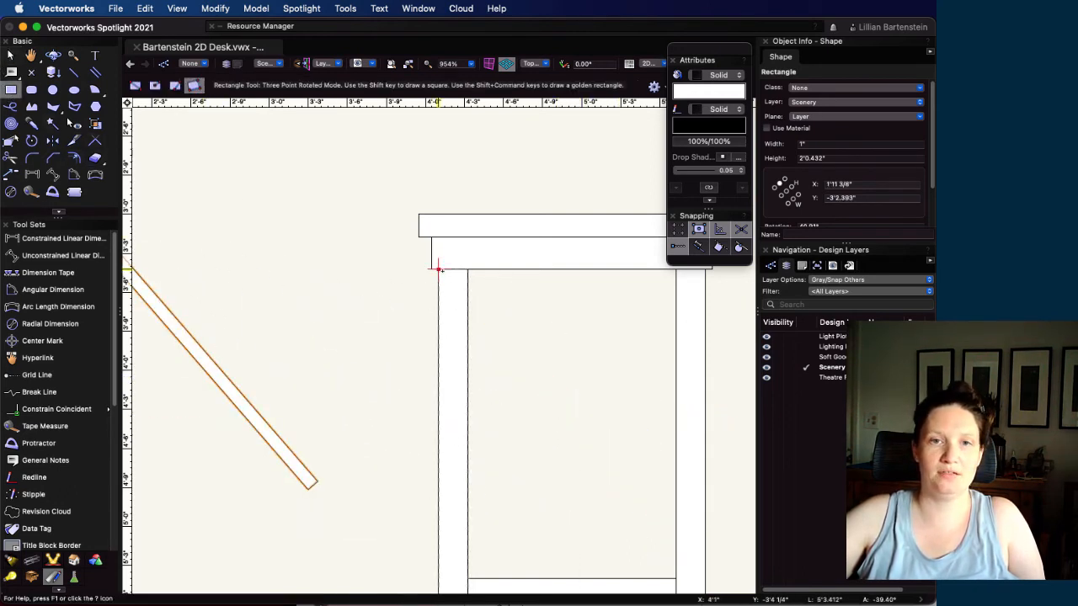
pyautogui.click(468, 269)
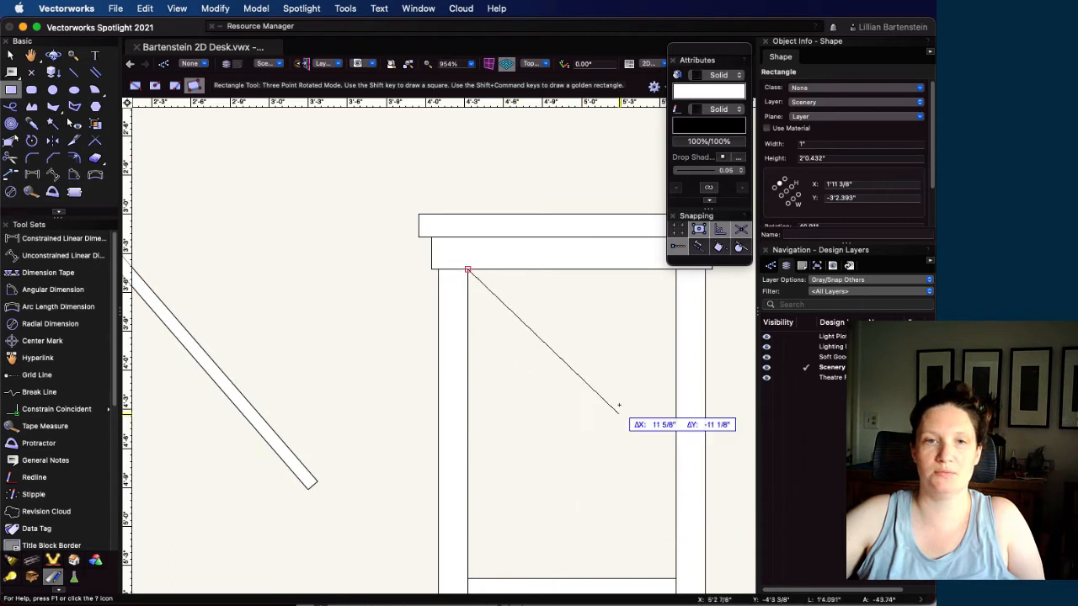
pyautogui.click(675, 270)
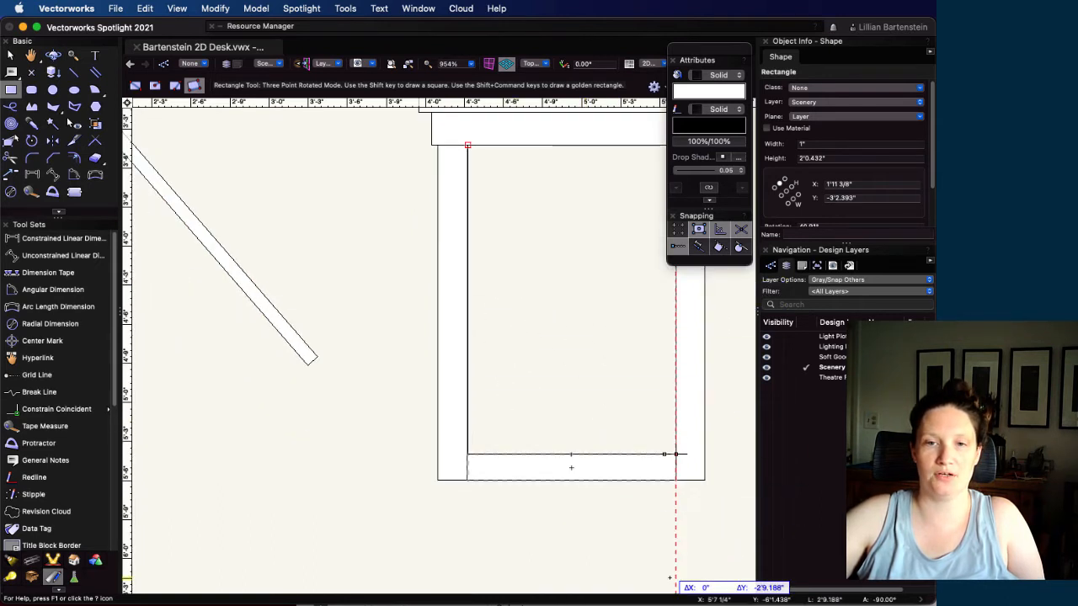
pyautogui.click(675, 453)
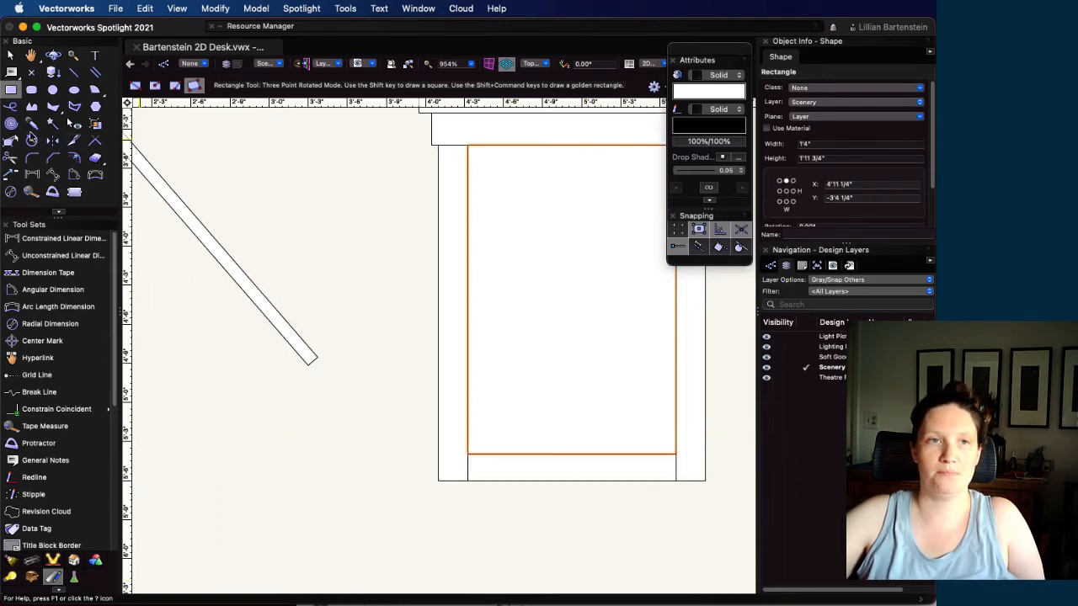
# Move the diagonal brace by its center onto the center of the helper rectangle
pyautogui.click(10, 55)
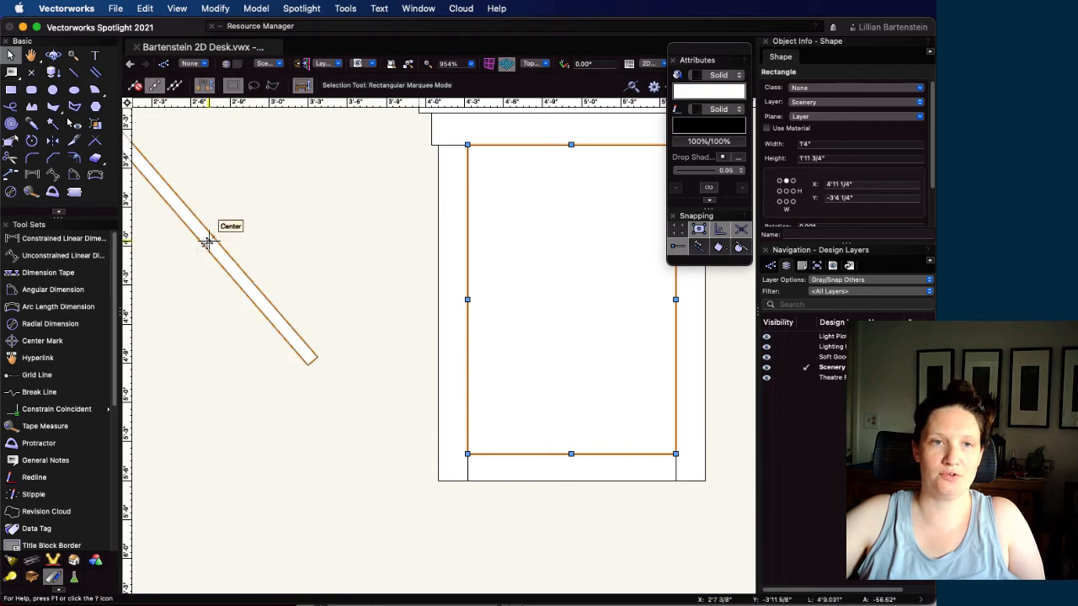
pyautogui.moveTo(207, 242); pyautogui.dragTo(550, 280)
pyautogui.moveTo(573, 297); pyautogui.dragTo(570, 298)
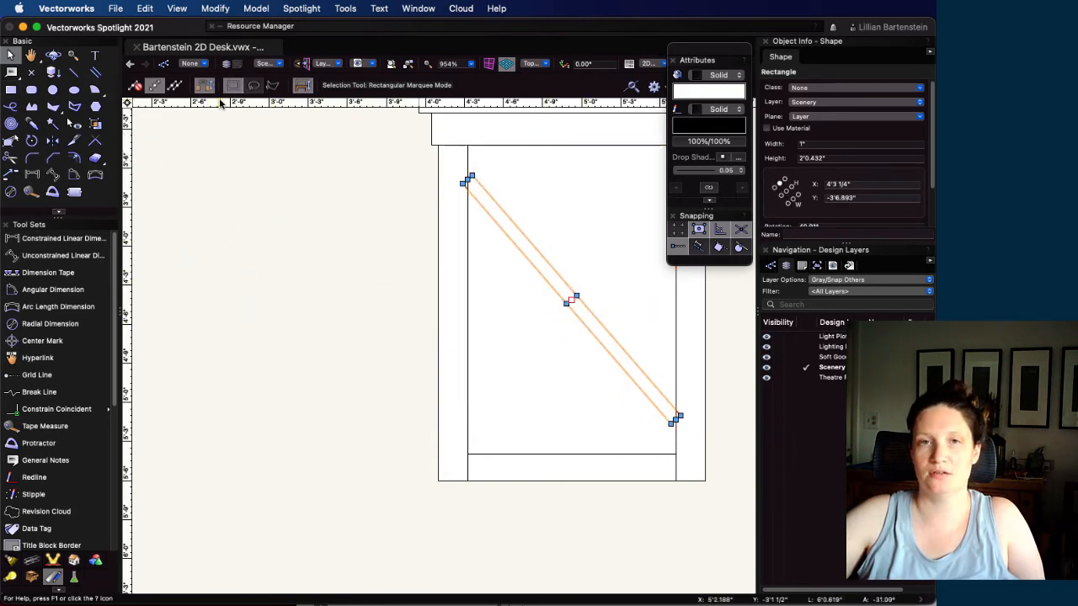
# Rotate the brace about its upper end and its lower end to about 46°, so both ends overlap the legs
pyautogui.click(31, 141)
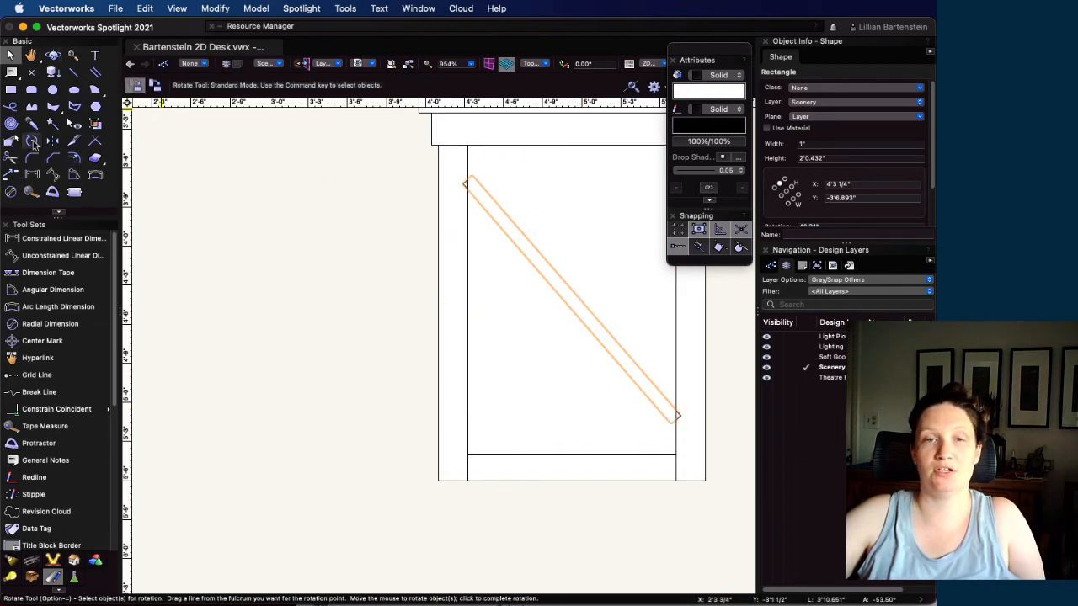
pyautogui.click(471, 177)
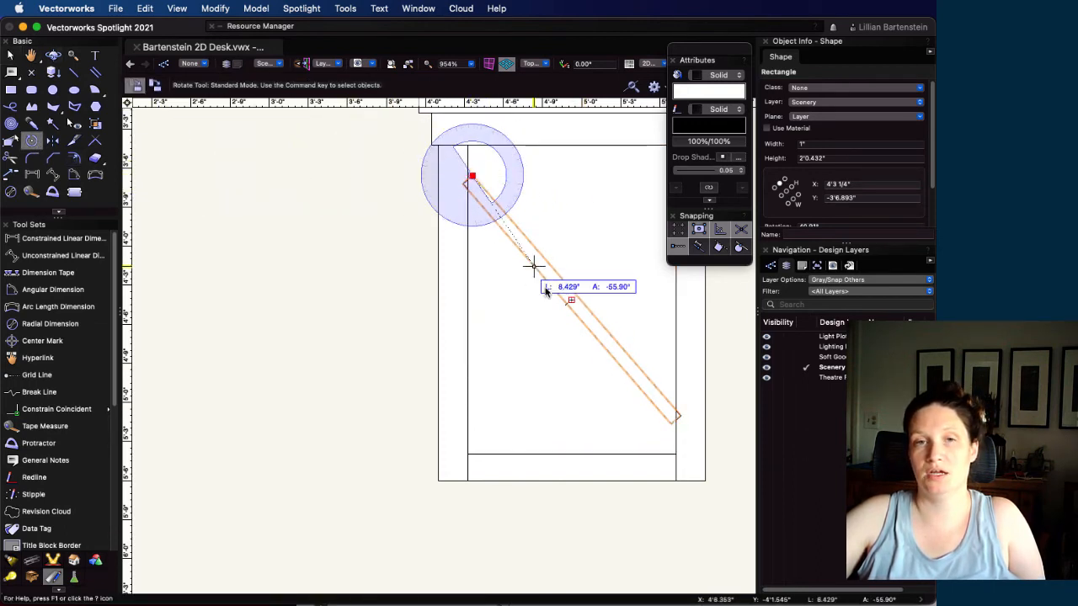
pyautogui.click(671, 424)
pyautogui.click(679, 415)
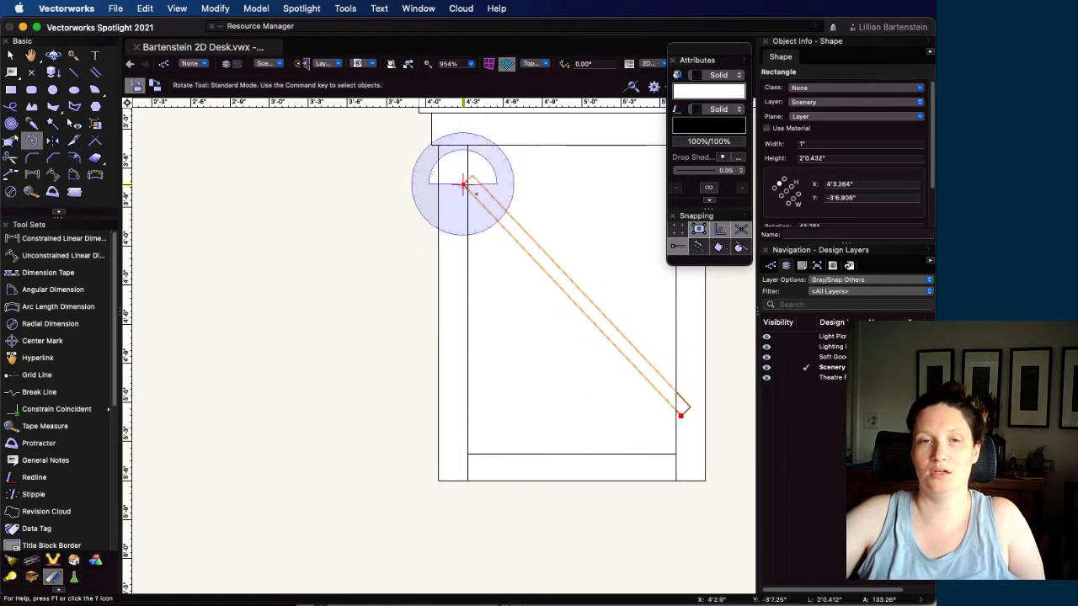
pyautogui.click(681, 414)
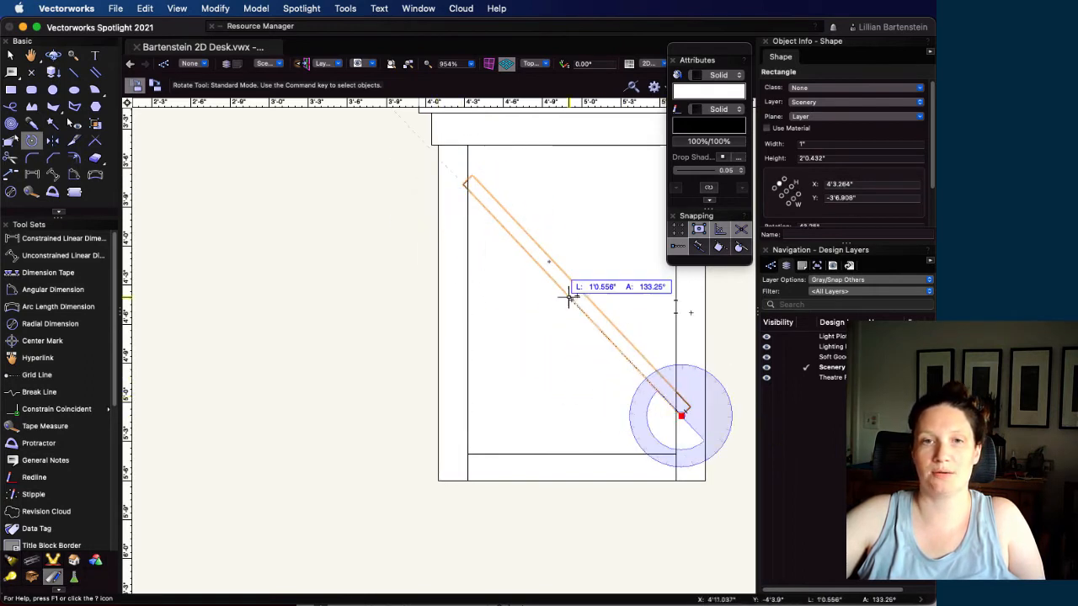
pyautogui.click(465, 178)
pyautogui.click(460, 184)
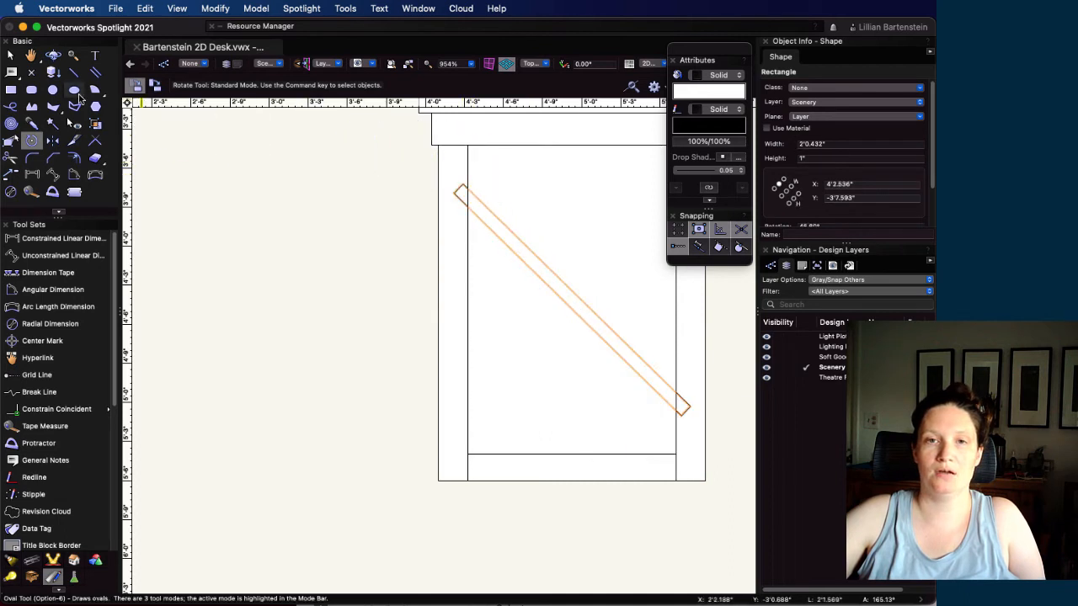
# Delete the helper rectangle filling the side view's opening
pyautogui.click(11, 56)
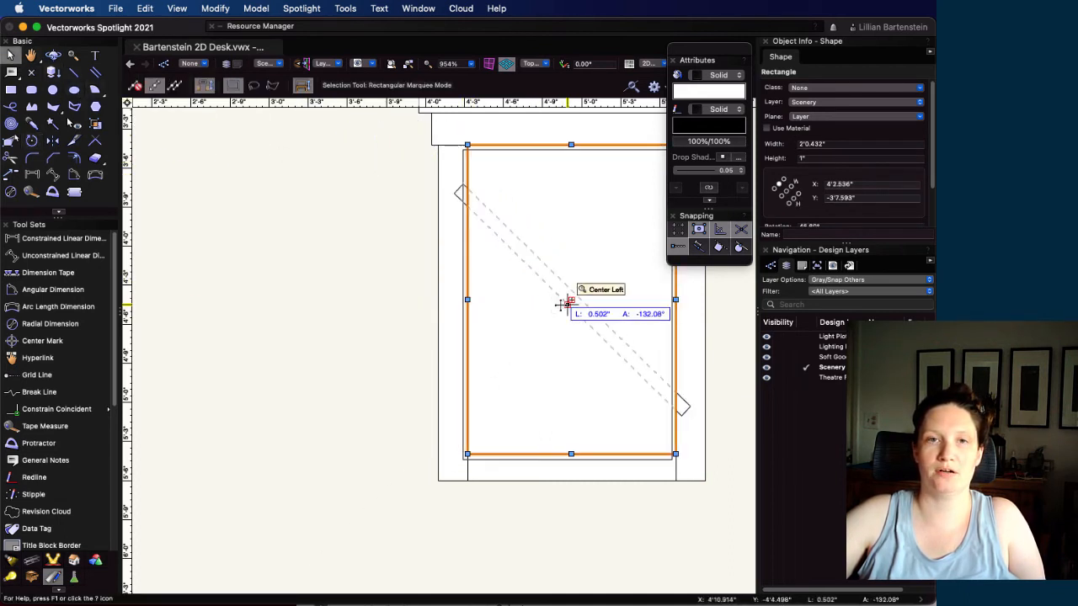
pyautogui.click(568, 300)
pyautogui.scroll(2, 568, 298)
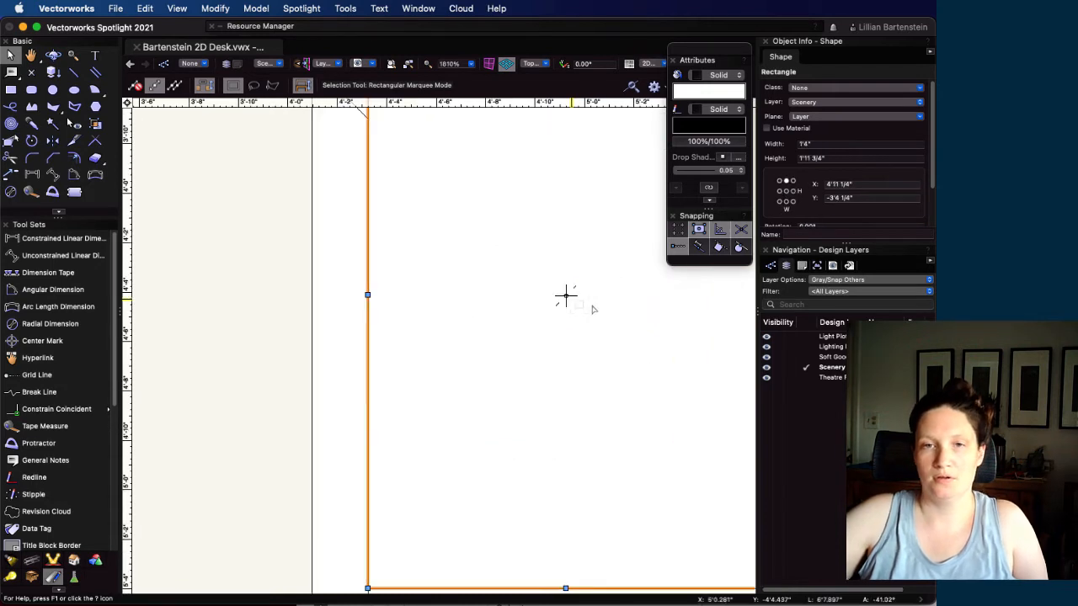
pyautogui.scroll(-3, 558, 294)
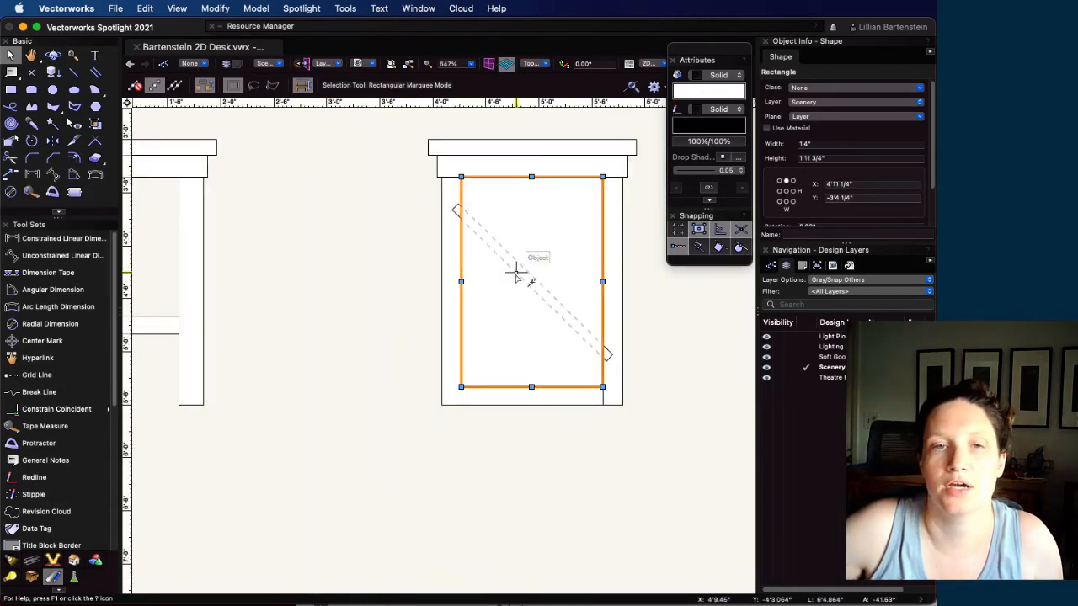
pyautogui.press('Delete')
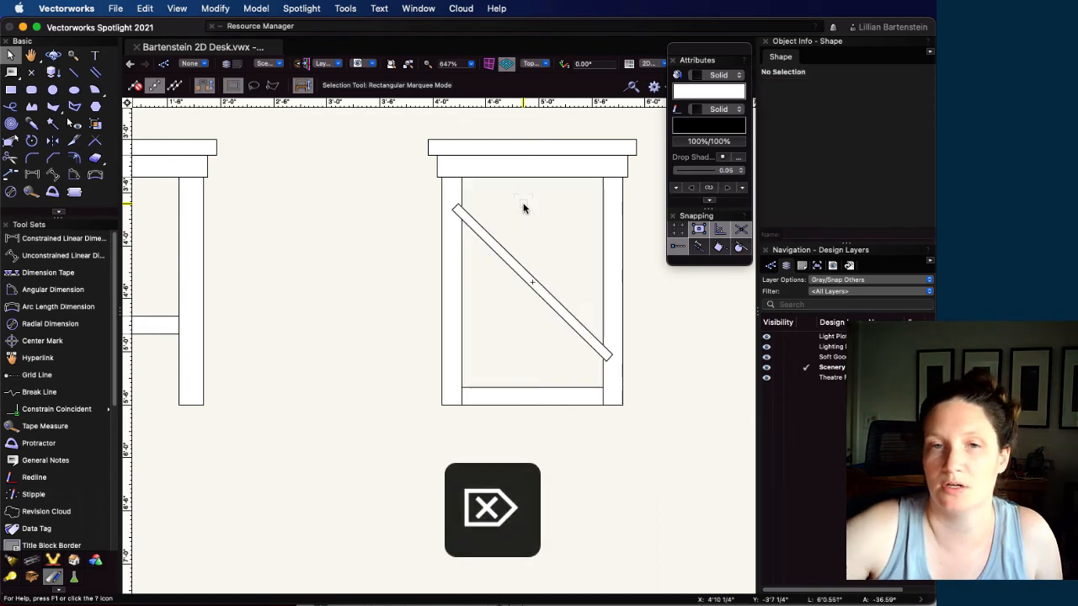
# Set the diagonal brace's thickness to 0.75"
pyautogui.click(531, 275)
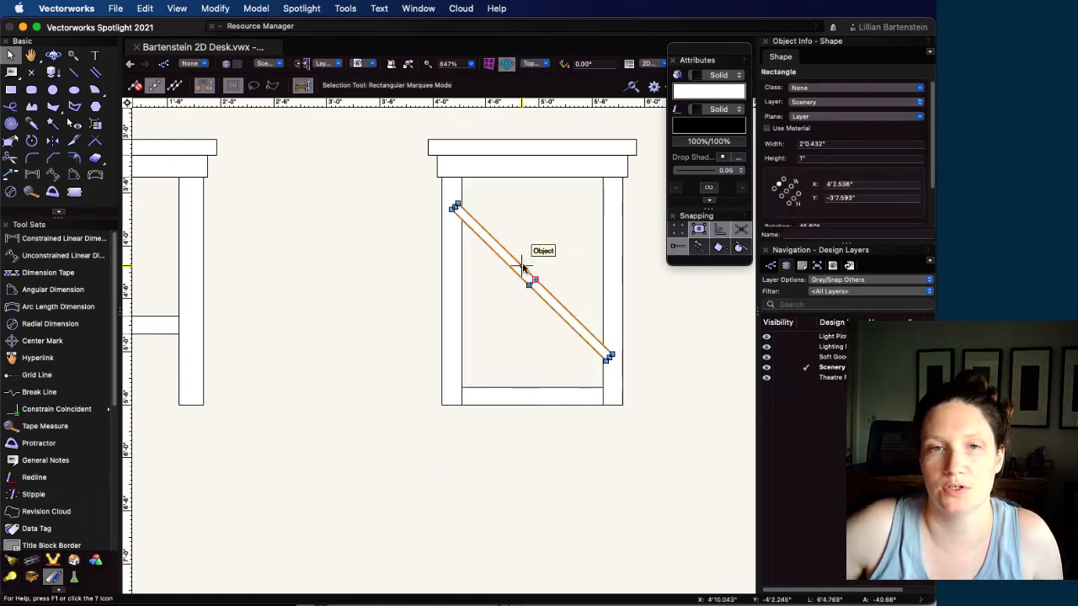
pyautogui.click(841, 158)
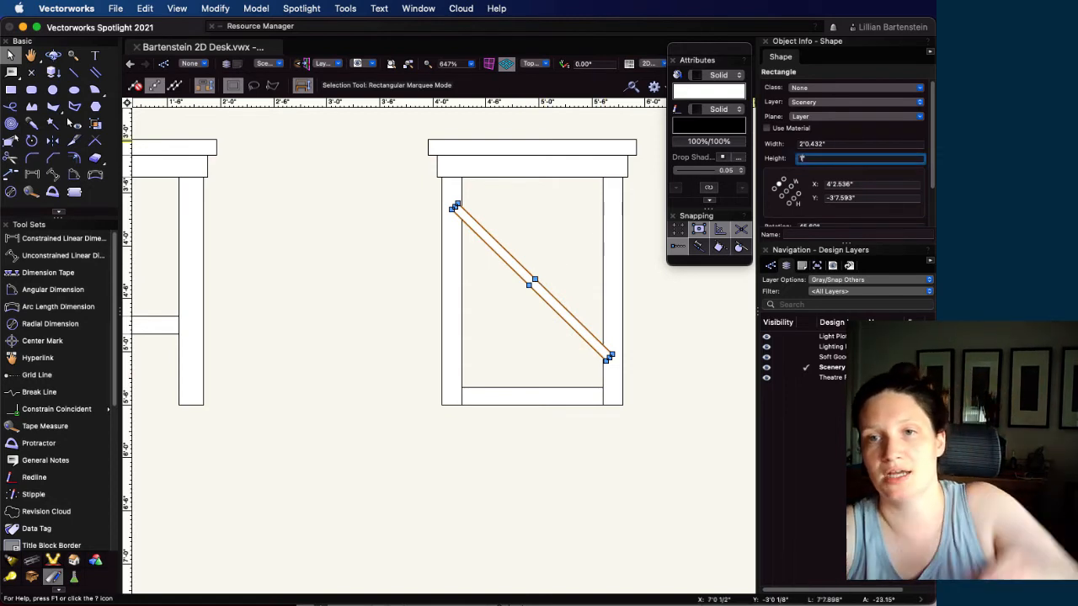
pyautogui.press('BackSpace')
pyautogui.write('.75')
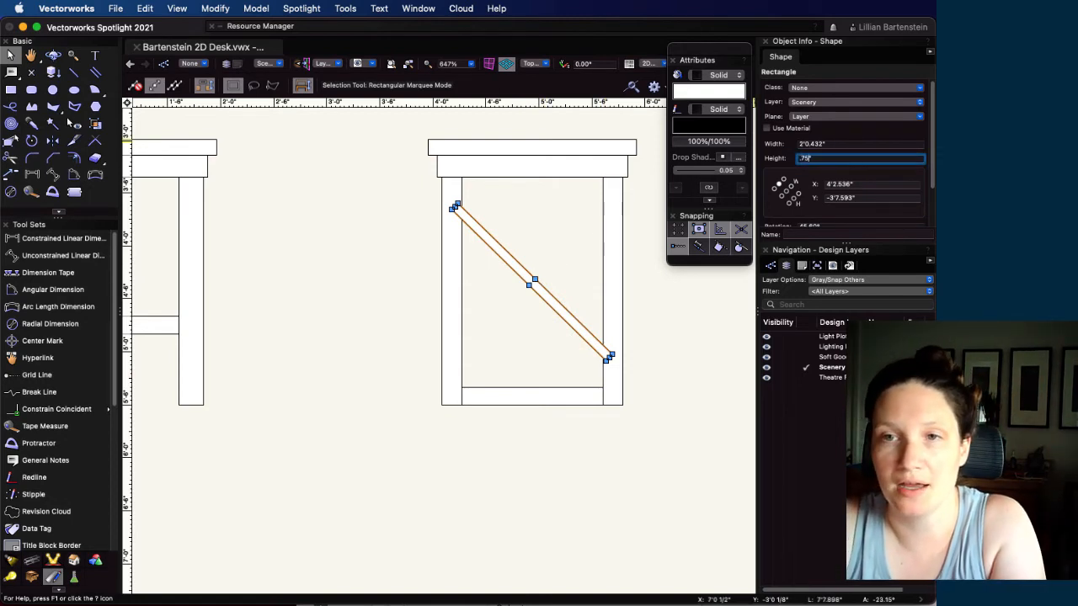
pyautogui.press('Return')
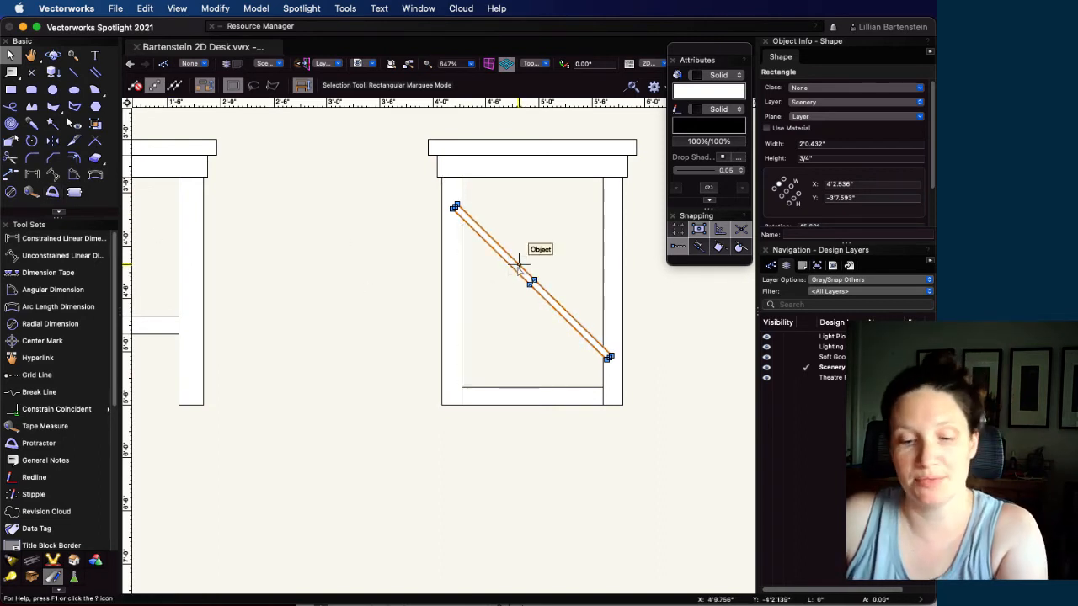
# Send the brace to the back and clip off its ends where the side view's two legs overlap it
pyautogui.press('super+b')
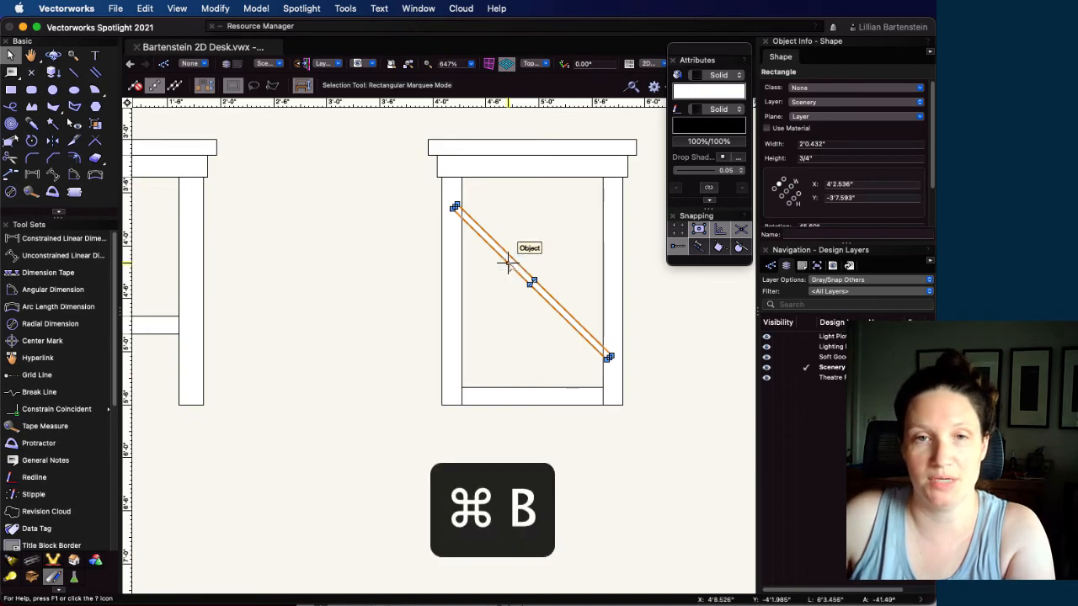
pyautogui.keyDown('shift'); pyautogui.click(454, 262); pyautogui.keyUp('shift')
pyautogui.keyDown('shift'); pyautogui.click(605, 235); pyautogui.keyUp('shift')
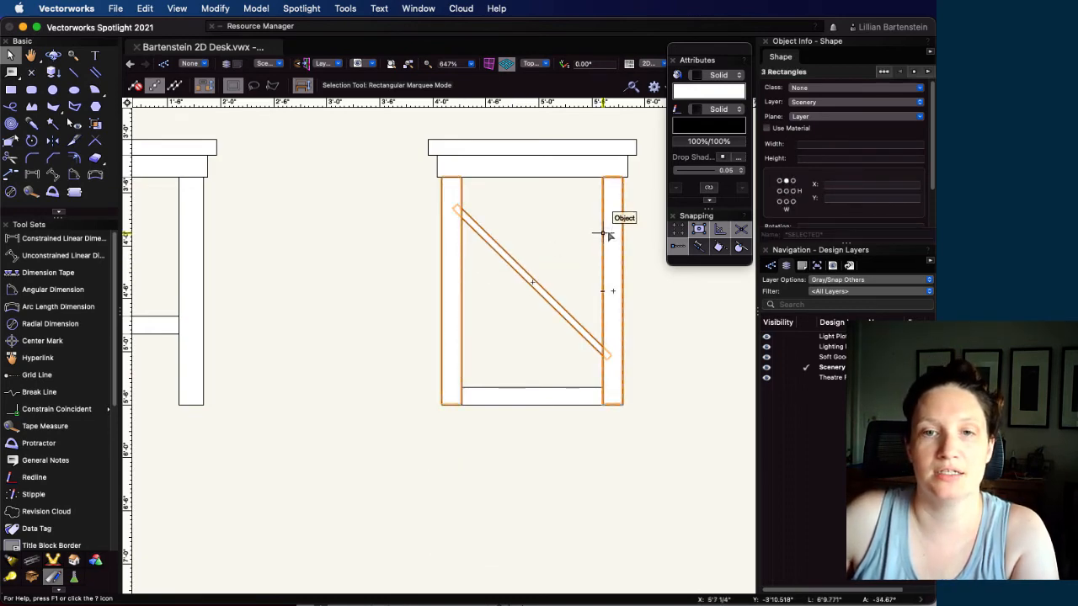
pyautogui.click(177, 9)
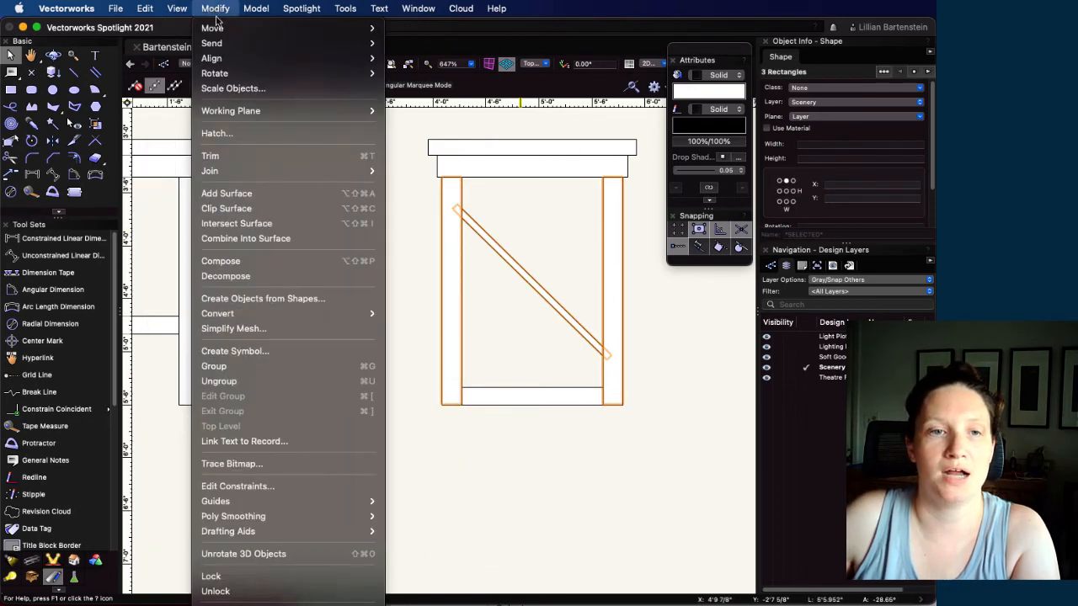
pyautogui.click(257, 207)
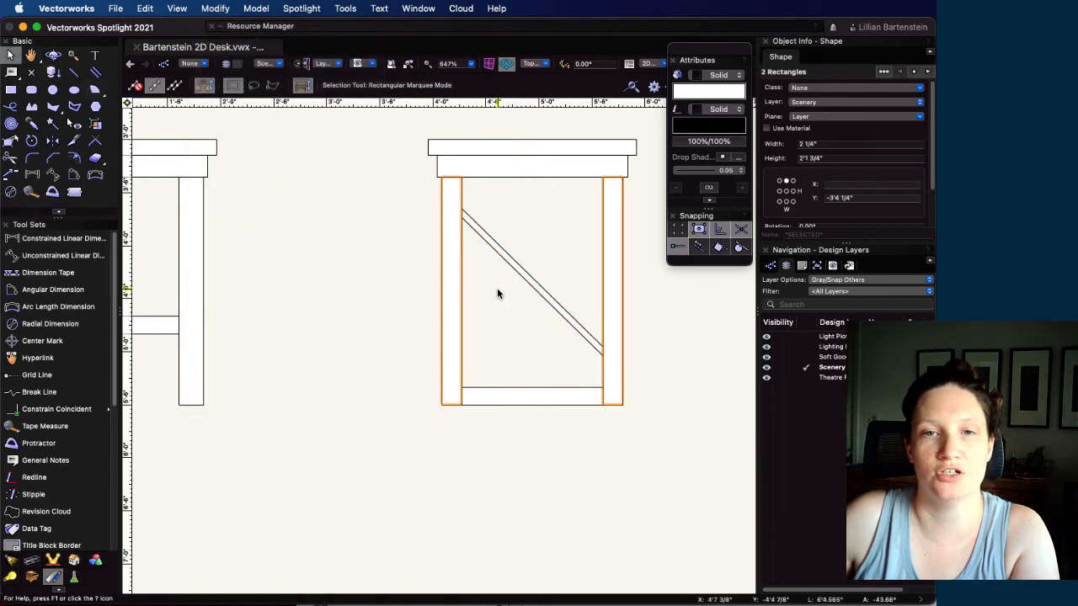
# Mirror a duplicate of the clipped brace about the side view's vertical centerline to form an X
pyautogui.click(518, 280)
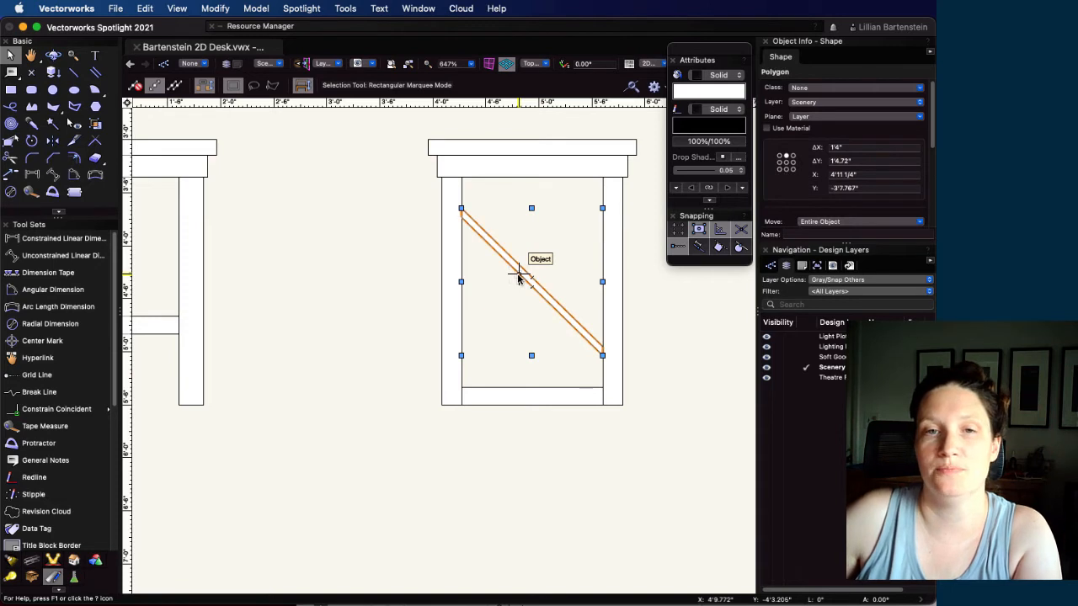
pyautogui.click(49, 145)
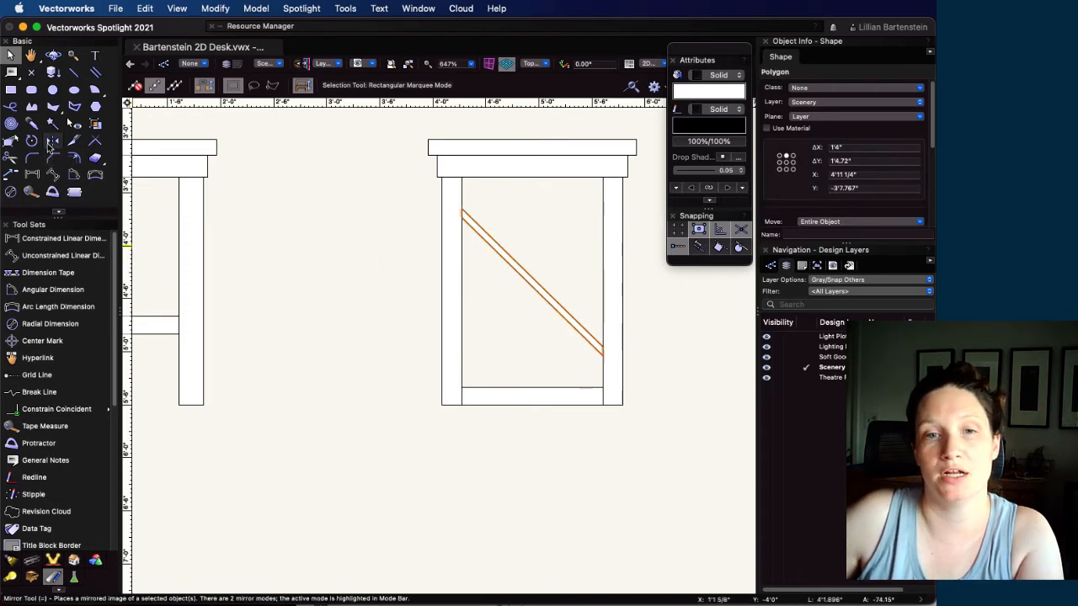
pyautogui.click(532, 396)
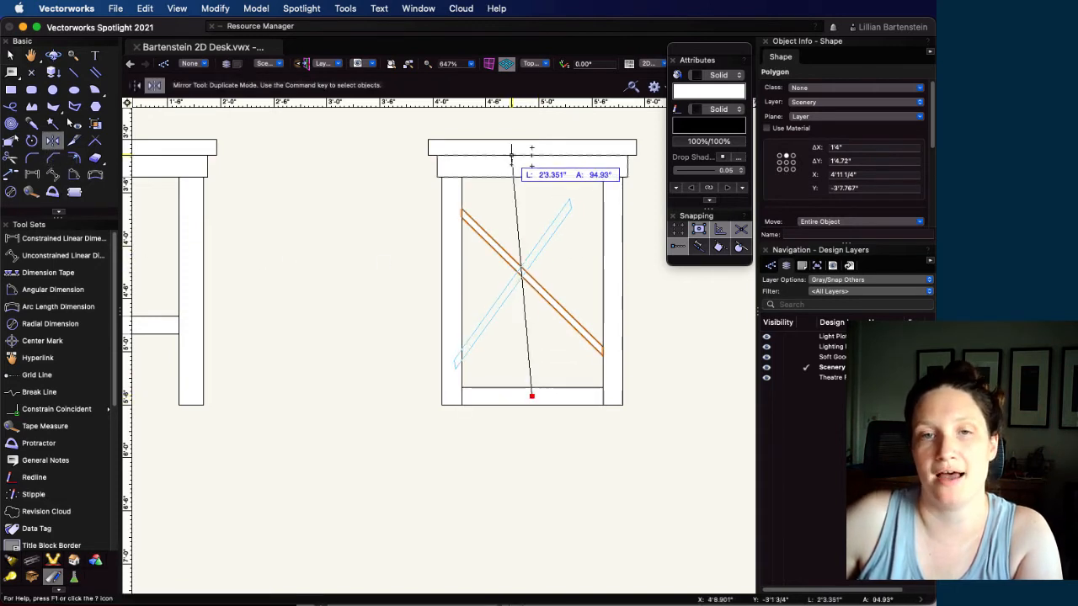
pyautogui.click(531, 164)
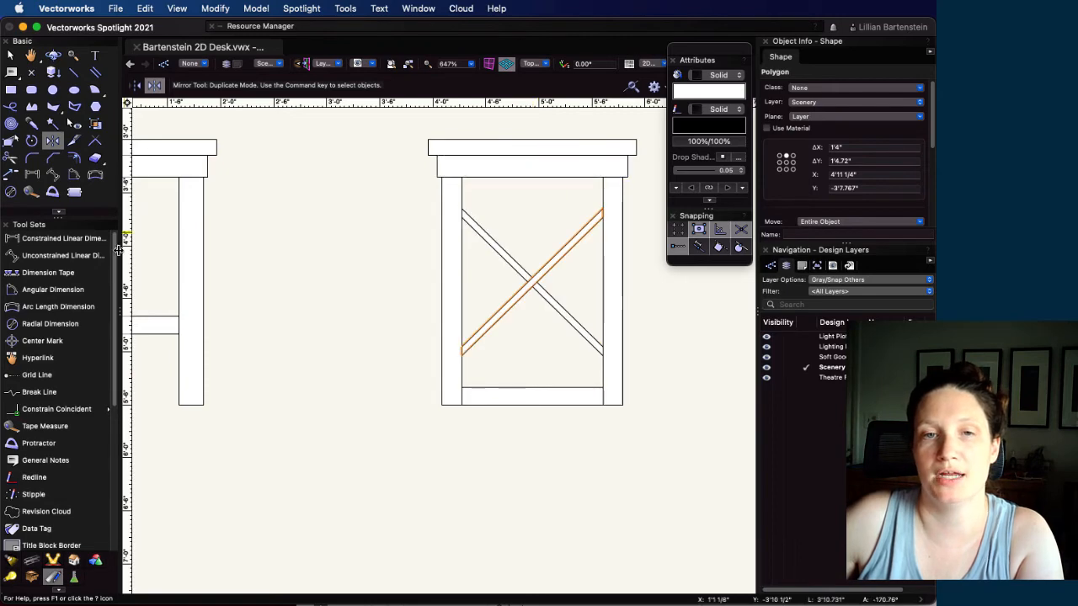
pyautogui.click(11, 54)
pyautogui.click(360, 354)
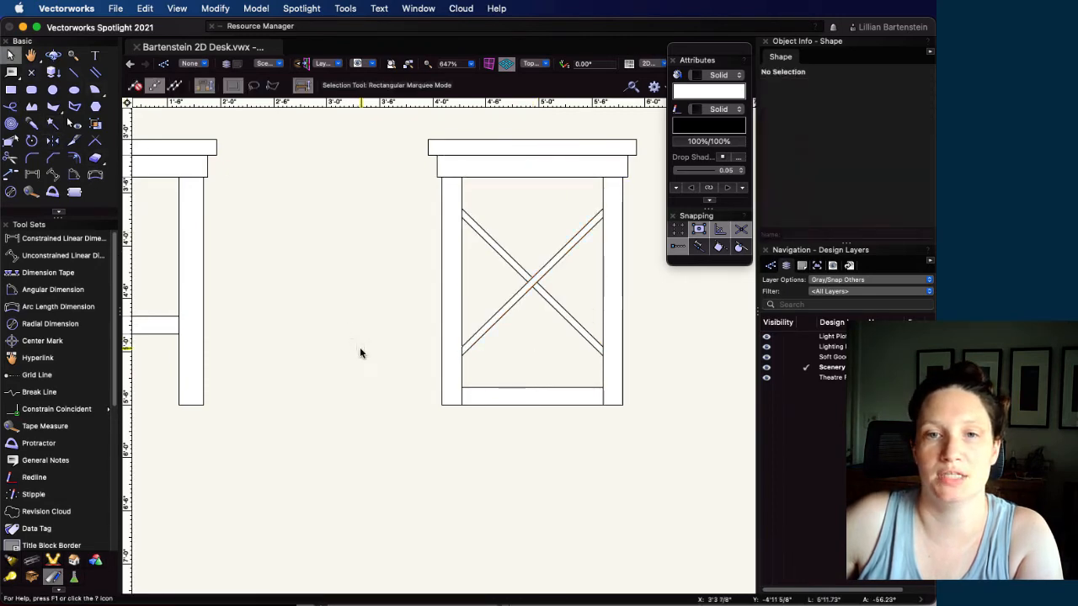
# List the sheet layers and renumber the existing sheet 1 as 0
pyautogui.scroll(-4, 318, 370)
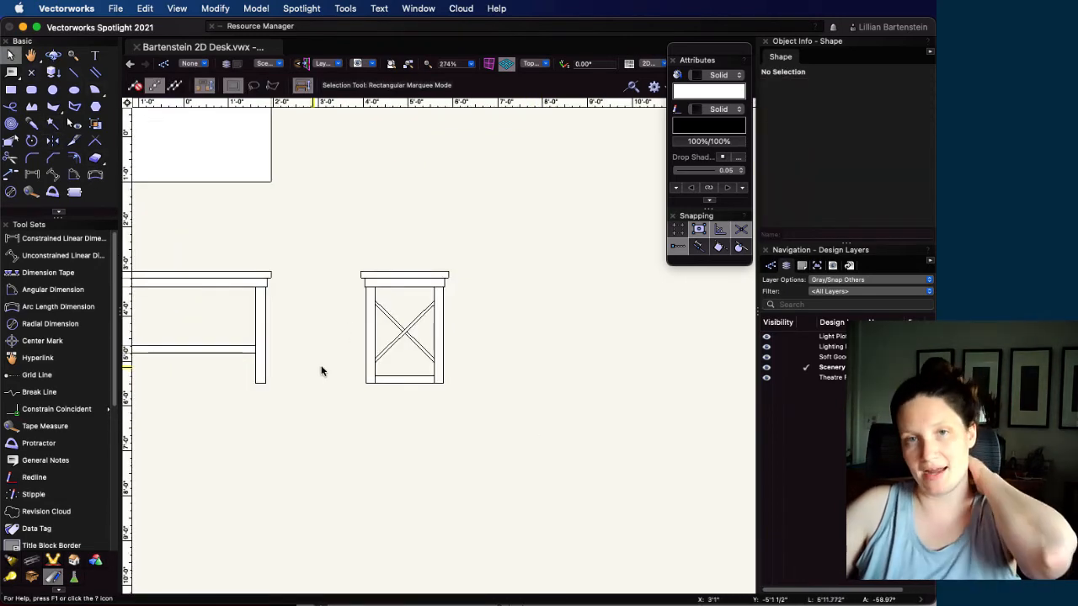
pyautogui.moveTo(293, 250)
pyautogui.mouseDown(button='middle')
pyautogui.moveTo(513, 334)
pyautogui.moveTo(452, 315)
pyautogui.moveTo(456, 325)
pyautogui.mouseUp(button='middle')
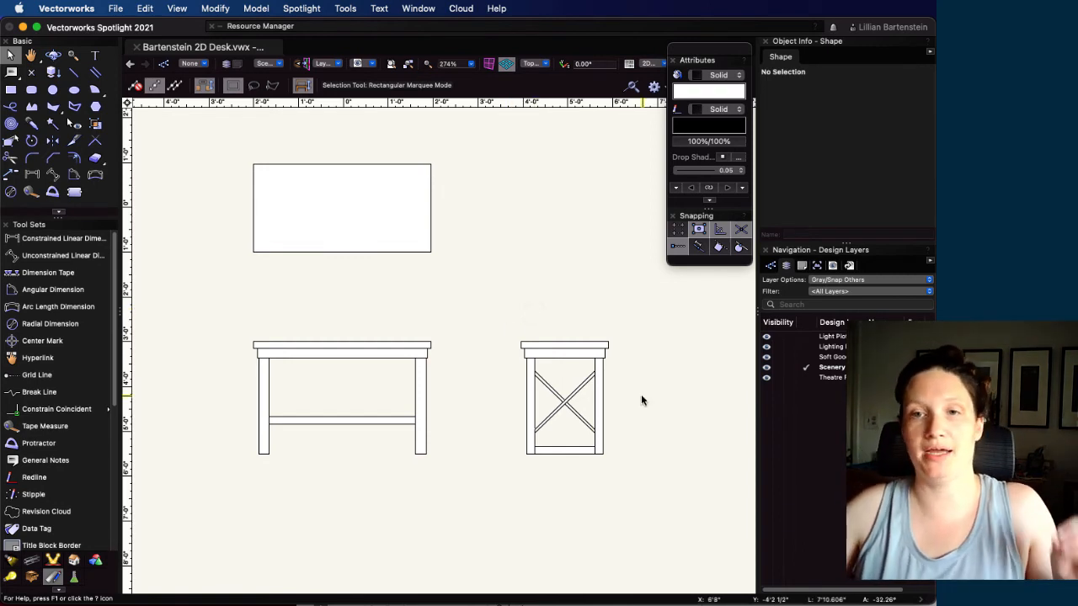
pyautogui.click(802, 266)
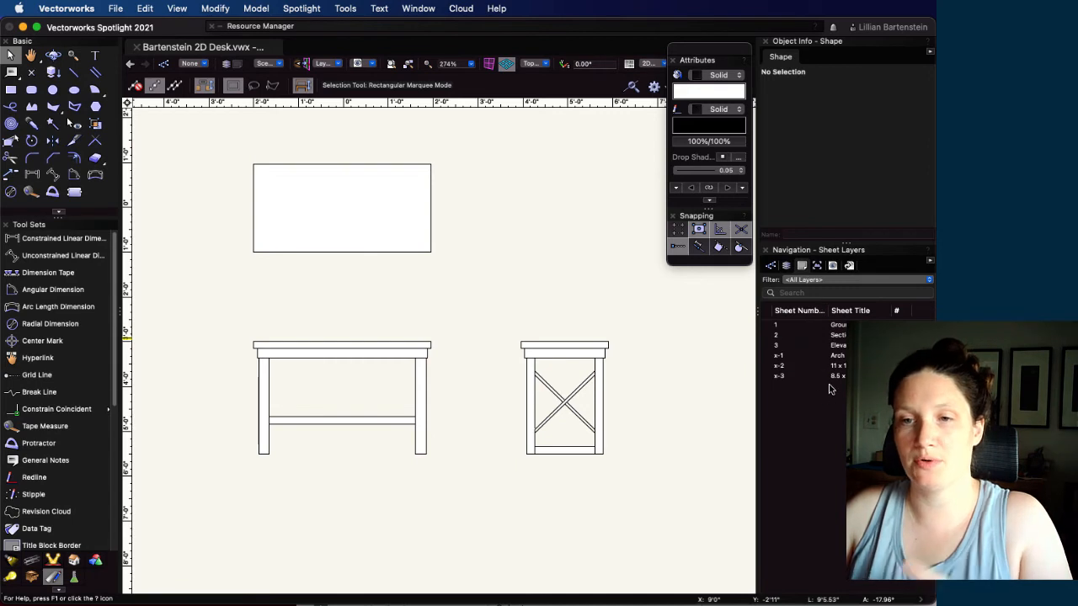
pyautogui.click(841, 367)
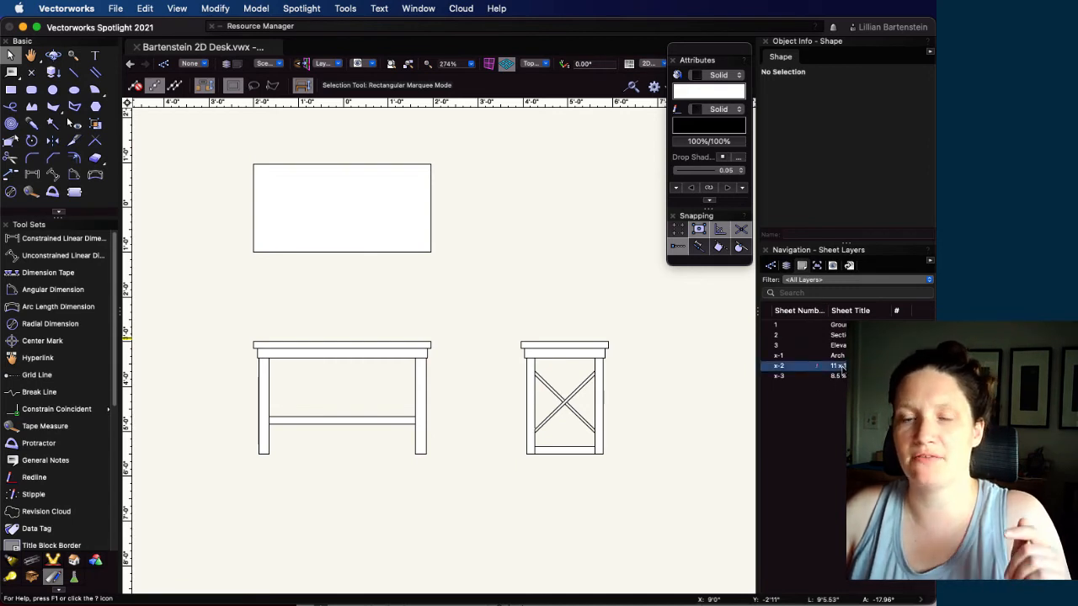
pyautogui.click(778, 326)
pyautogui.doubleClick(813, 327)
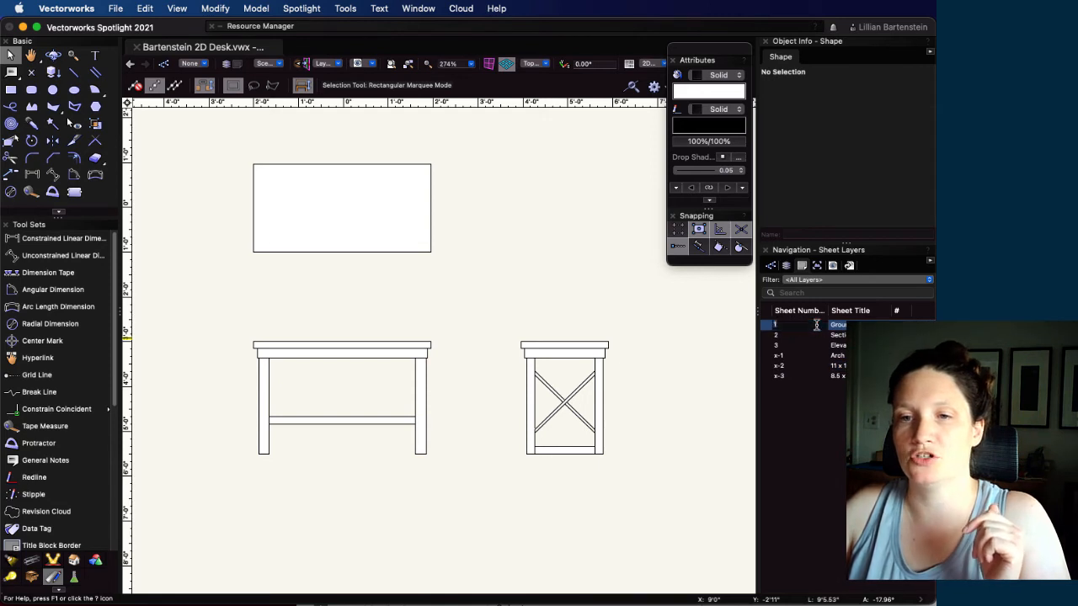
pyautogui.click(816, 355)
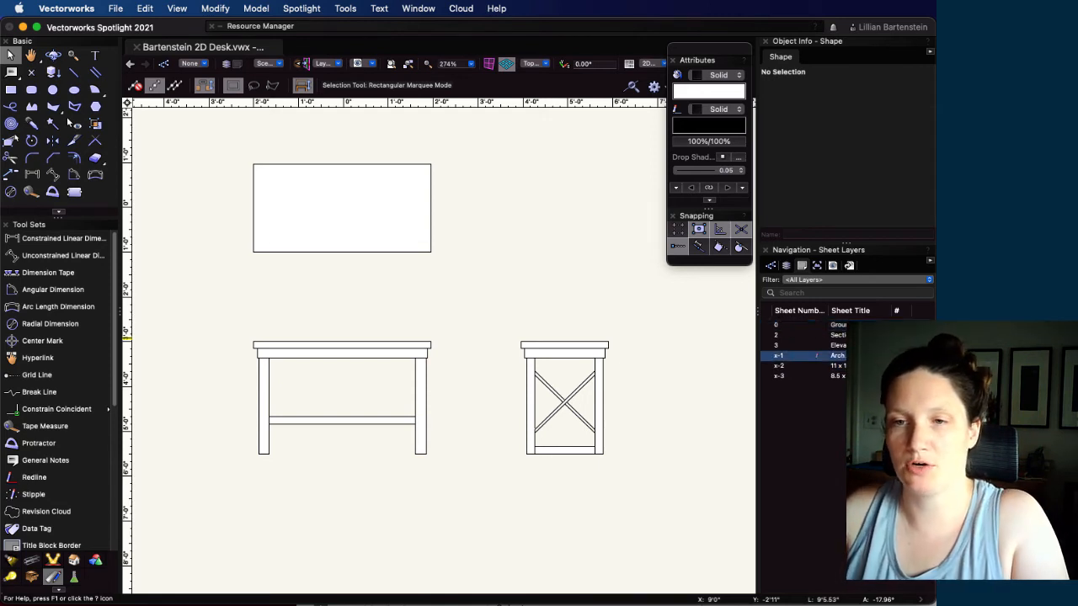
# Duplicate sheet layer x-2, number the copy 1, title it Gladstone Desk Elevation, and reorder the list so it comes first
pyautogui.click(816, 366)
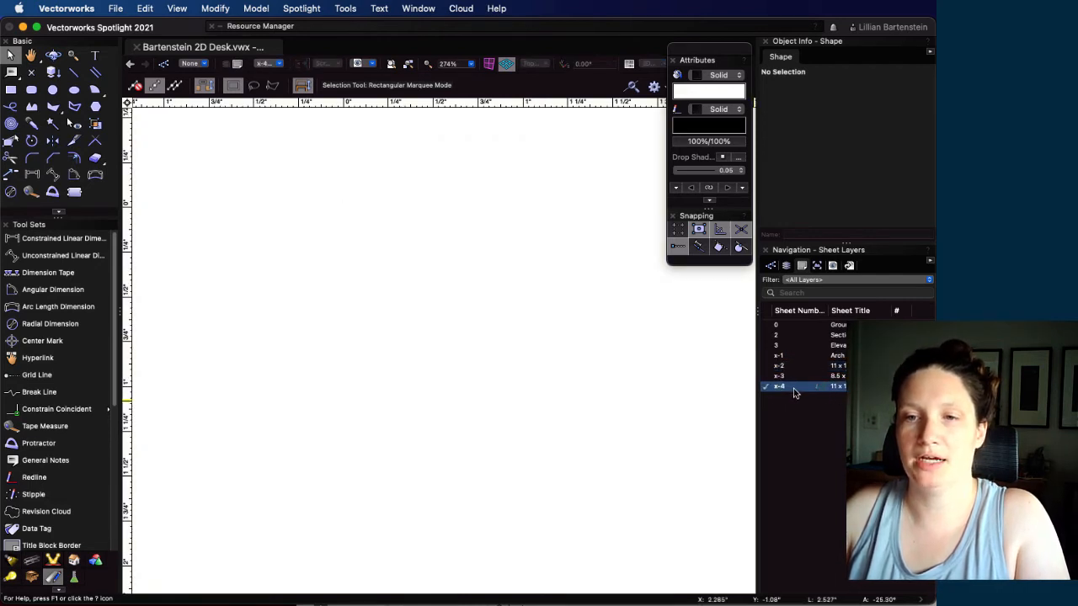
pyautogui.doubleClick(781, 386)
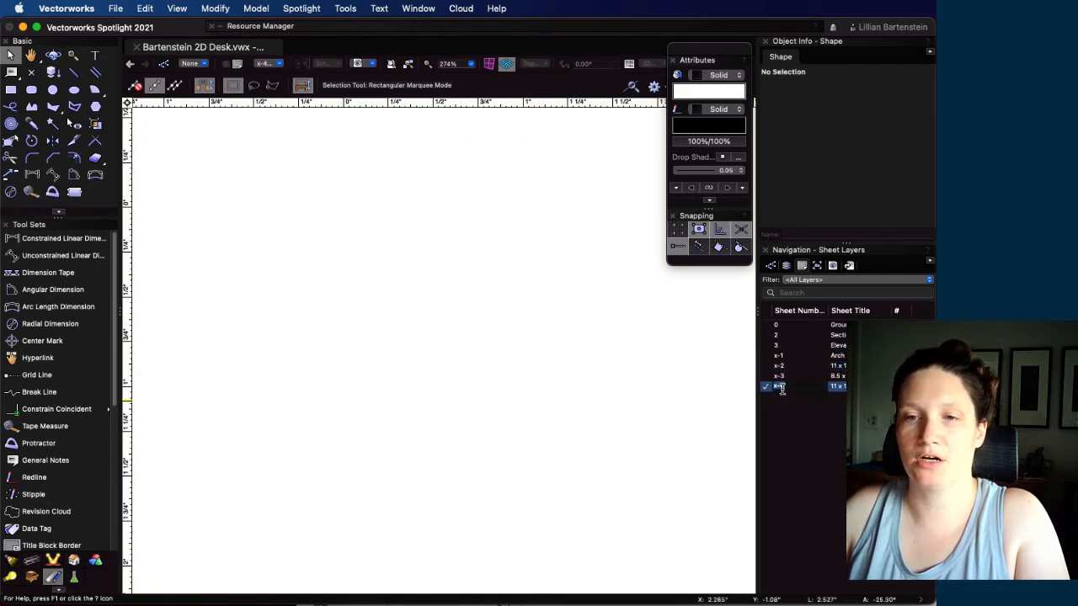
pyautogui.write('1')
pyautogui.press('Return')
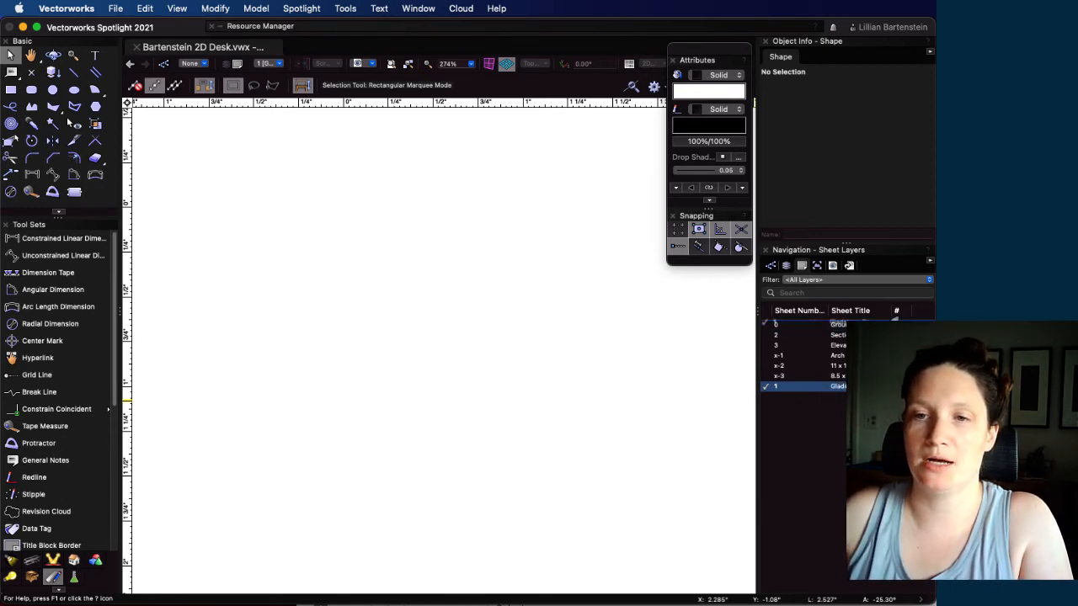
pyautogui.click(896, 310)
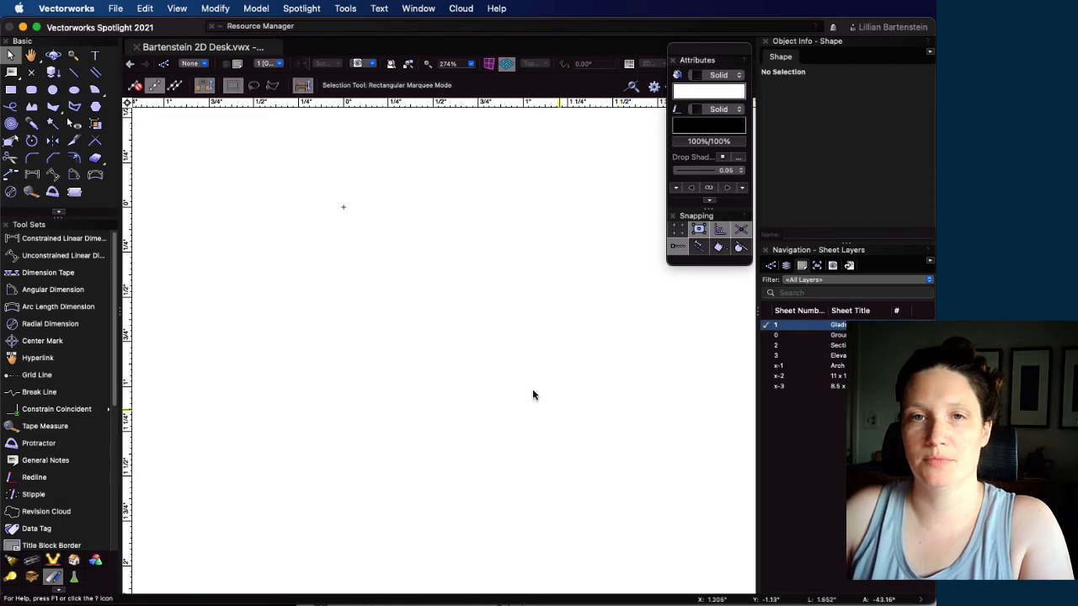
pyautogui.scroll(-5, 560, 388)
pyautogui.scroll(1, 695, 378)
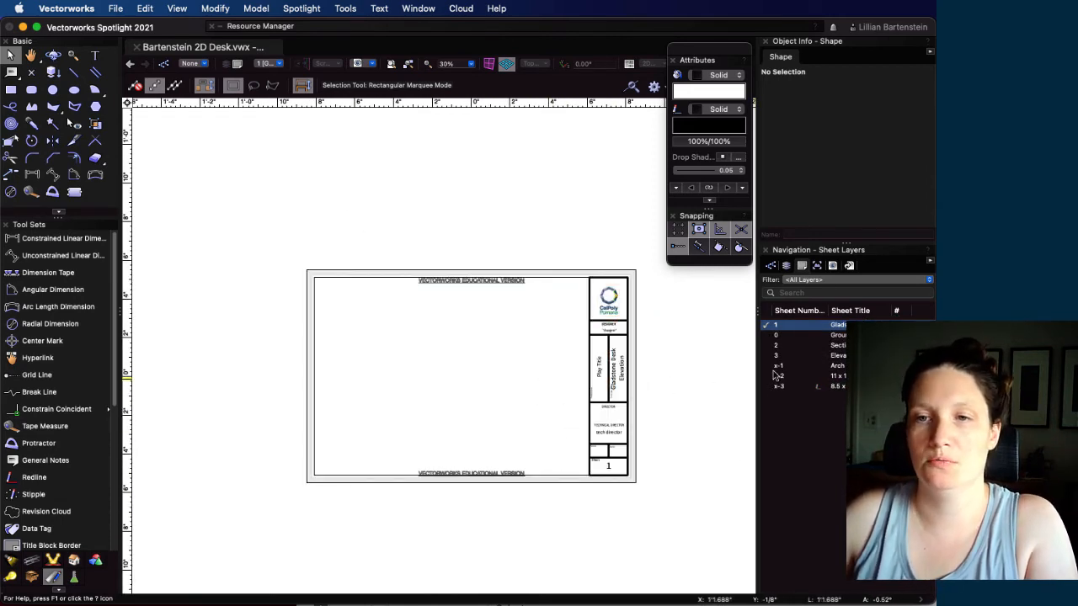
# On the Scenery design layer, draw a corner-to-corner rectangle around the desk's top view, about 5'11 1/2" by 3'6 1/2"
pyautogui.click(787, 266)
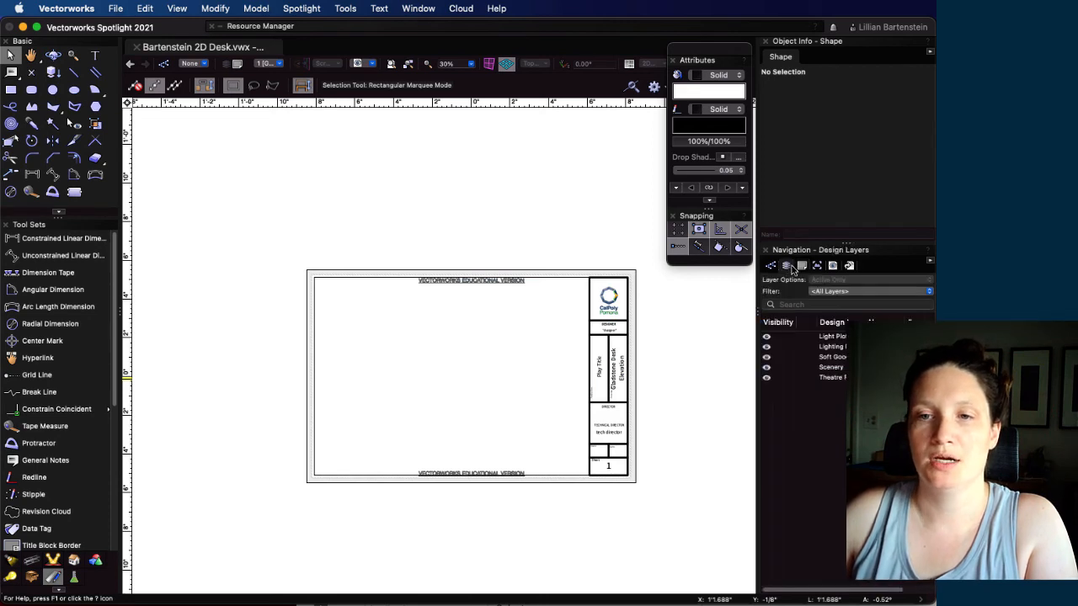
pyautogui.doubleClick(839, 373)
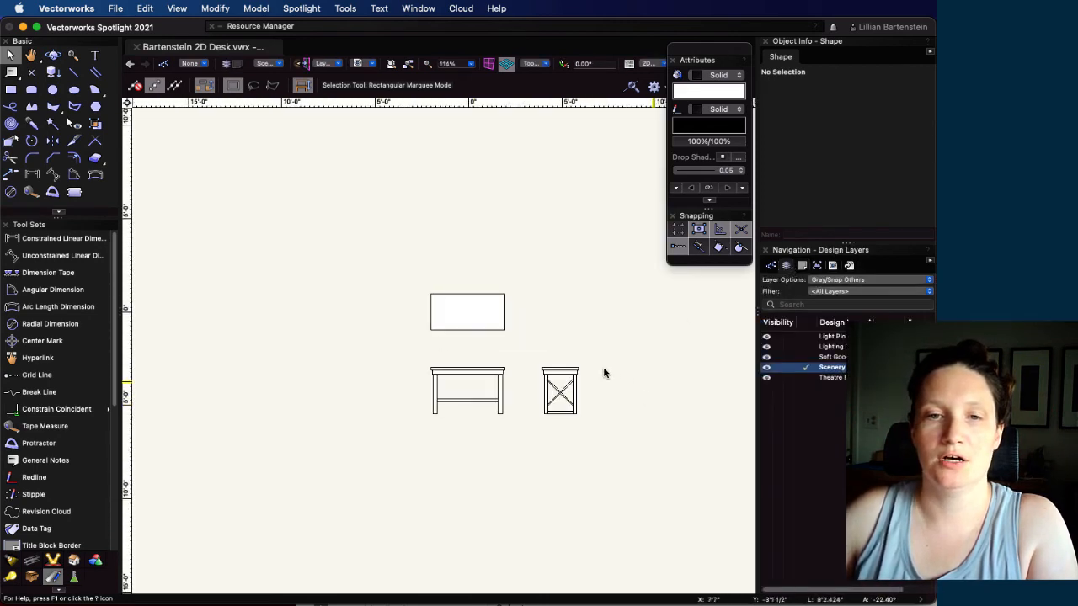
pyautogui.click(10, 90)
pyautogui.click(409, 279)
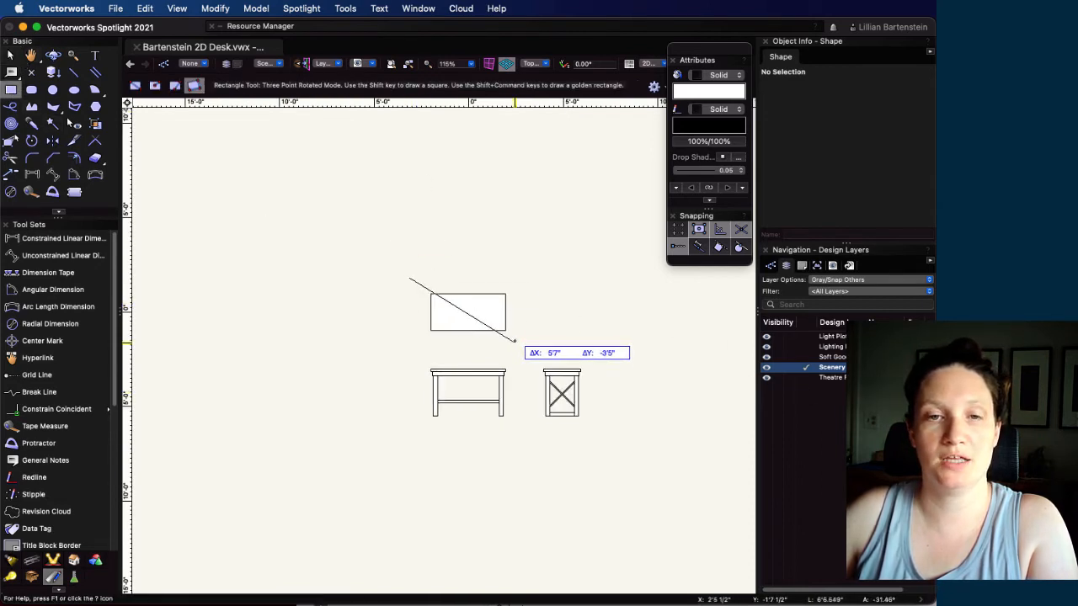
pyautogui.click(134, 85)
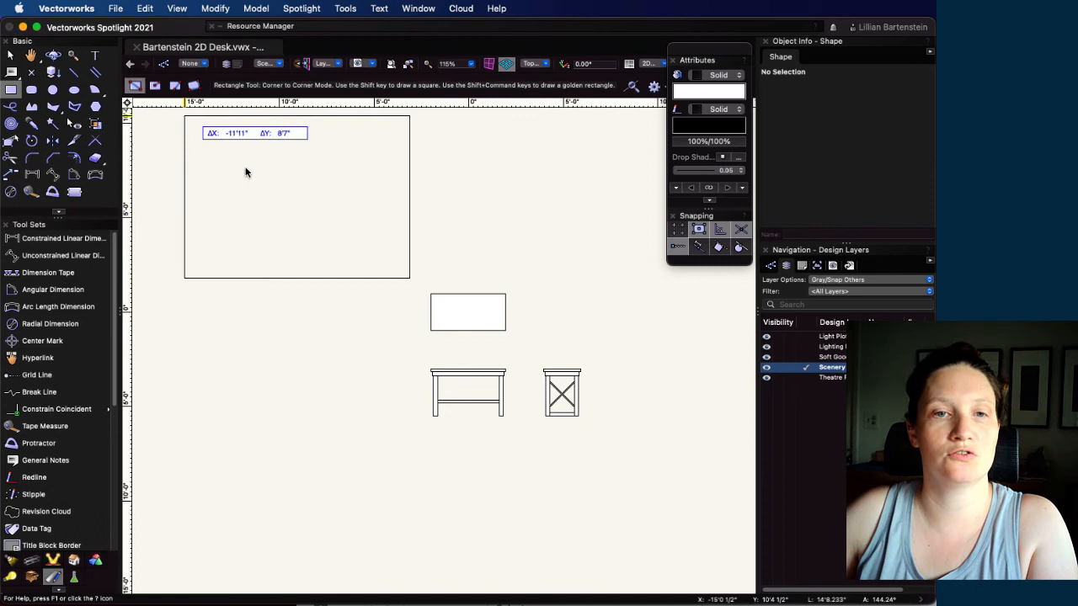
pyautogui.click(522, 345)
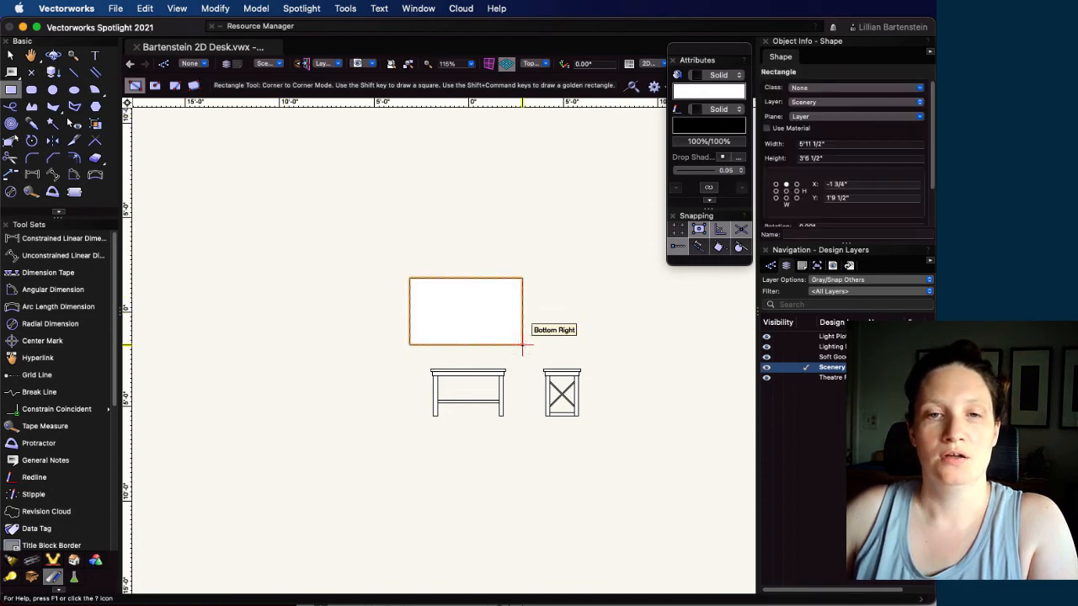
# Create a viewport on sheet layer 1 cropped to the rectangle, titled Top View, at 1/2"=1'0" scale
pyautogui.click(178, 10)
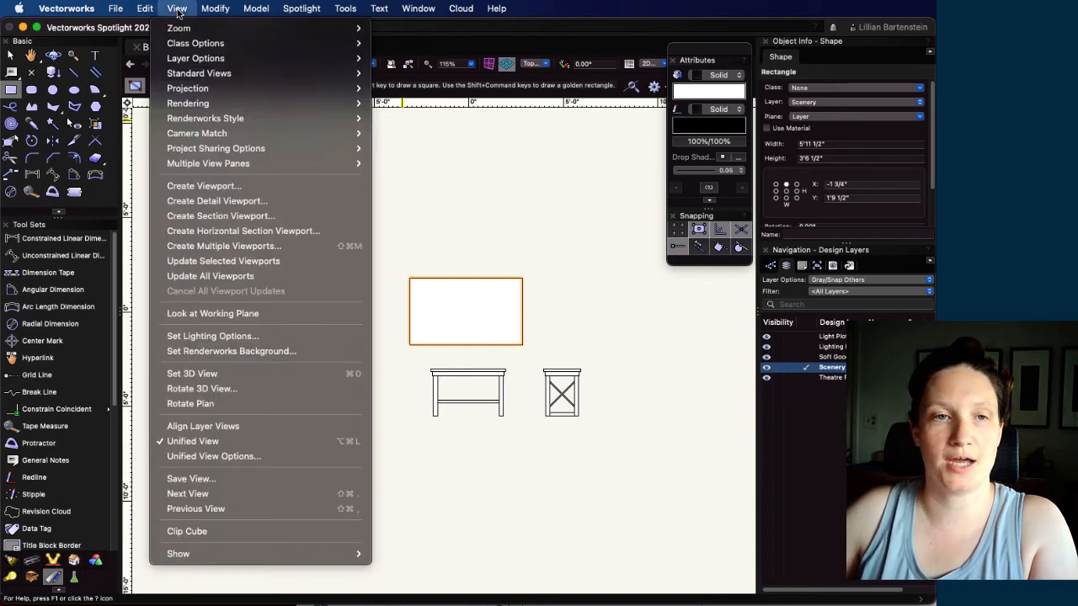
pyautogui.click(240, 185)
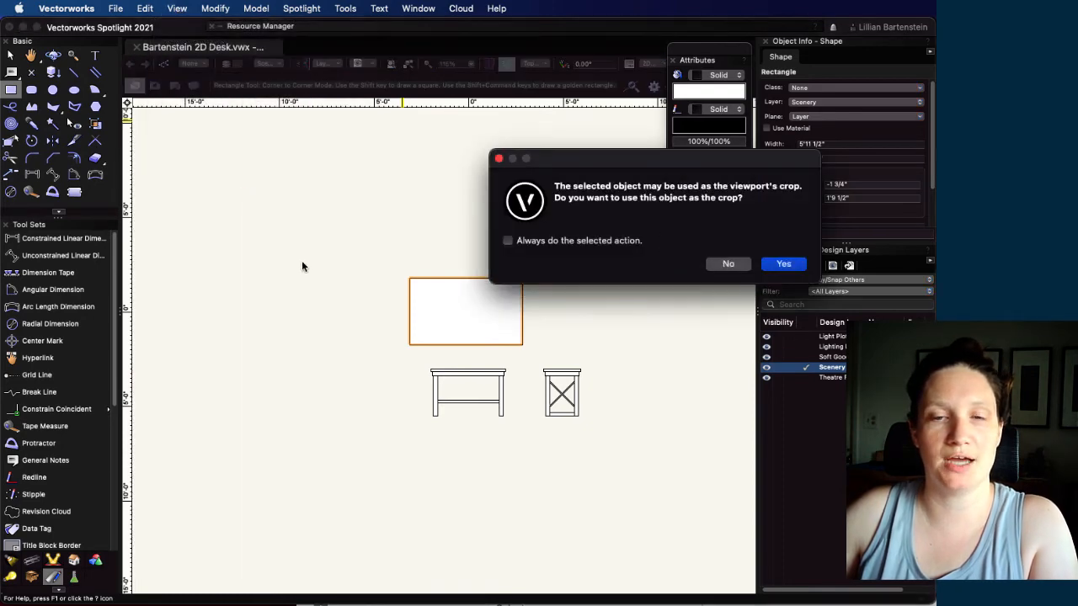
pyautogui.click(796, 266)
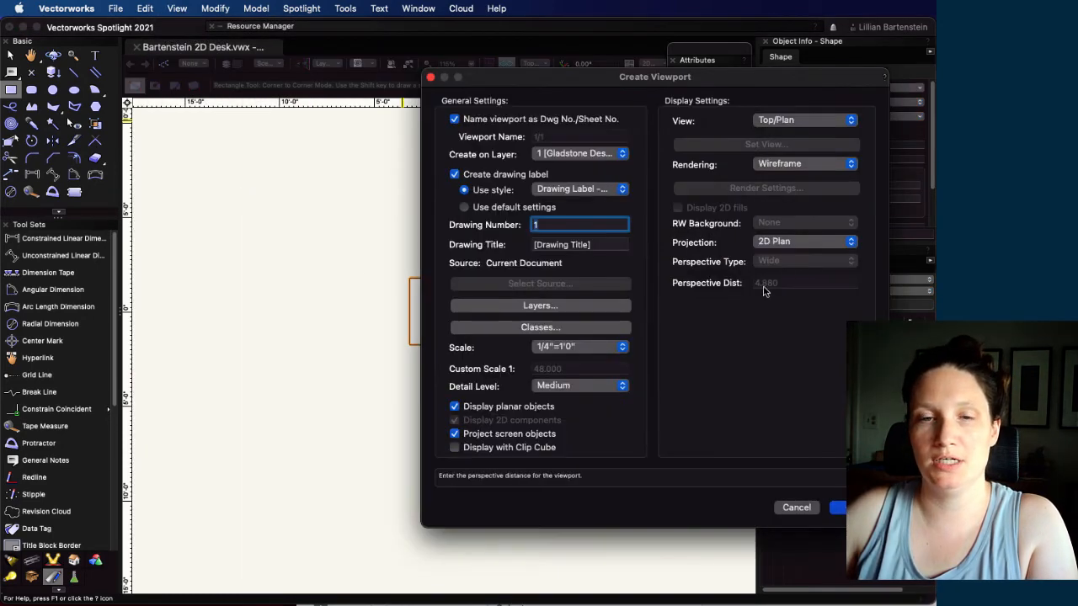
pyautogui.click(580, 243)
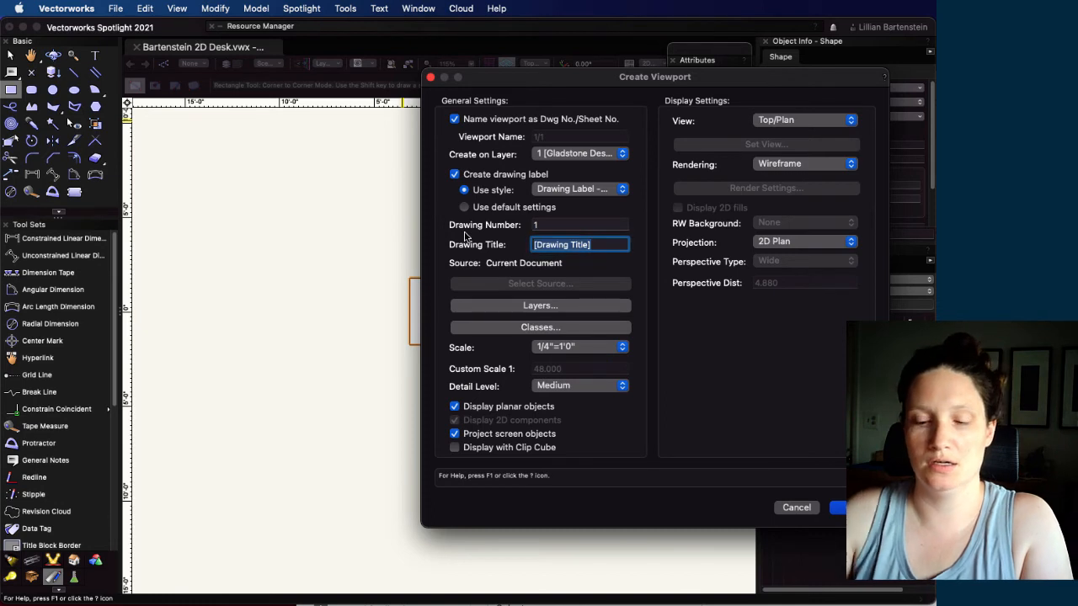
pyautogui.write('Top View')
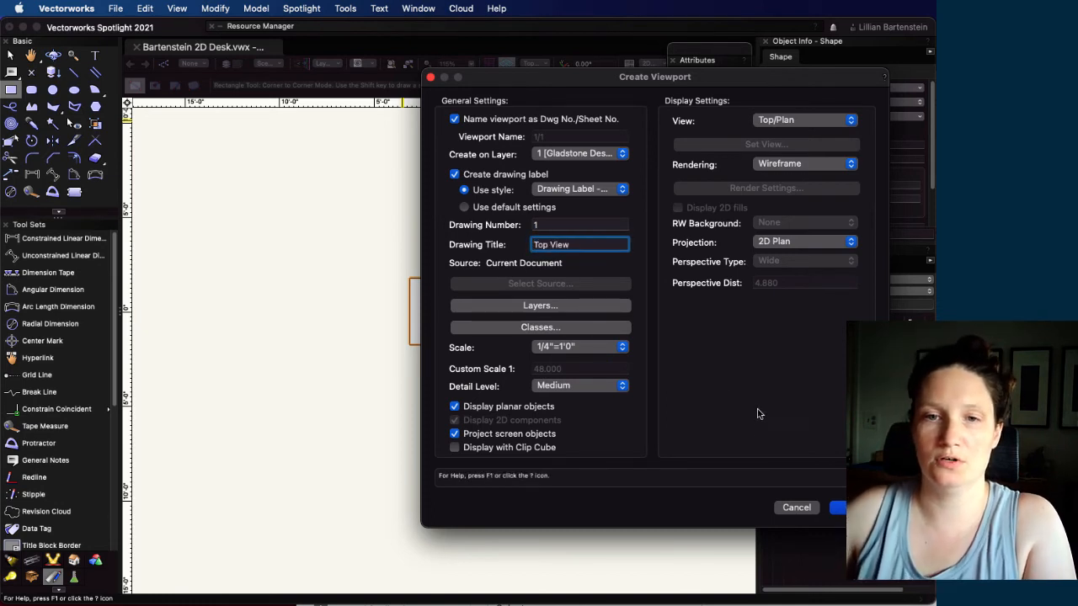
pyautogui.click(617, 348)
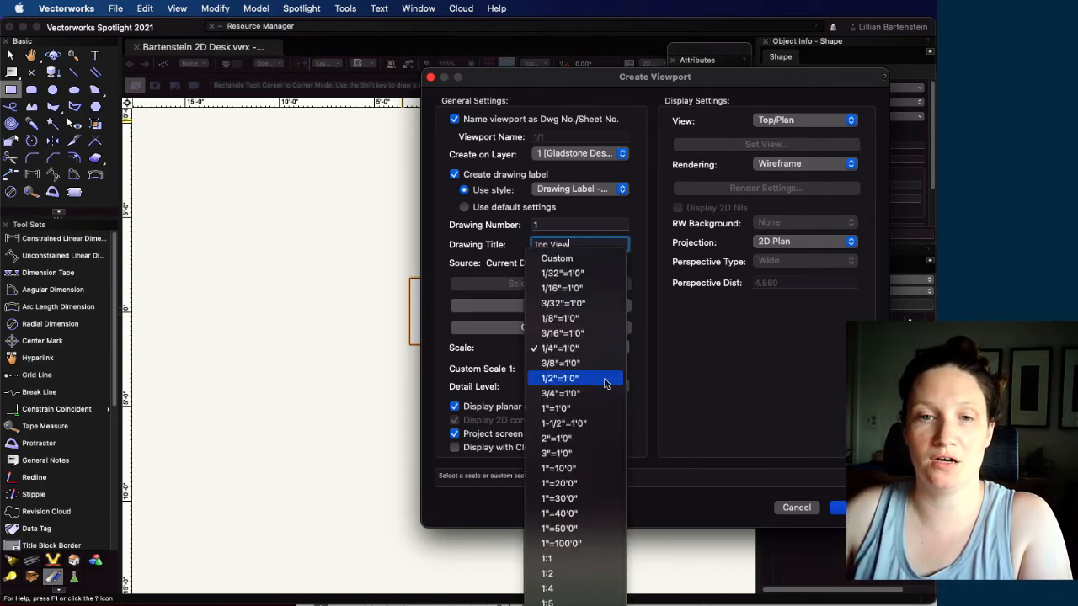
pyautogui.click(608, 378)
pyautogui.press('Return')
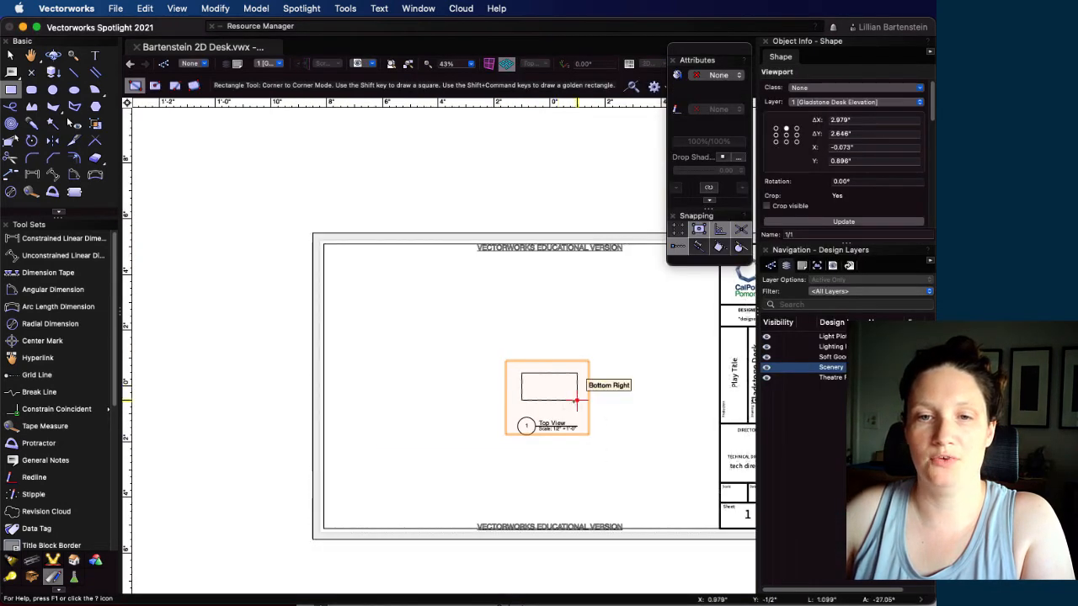
# Move the Top View viewport to the upper-left area of the sheet
pyautogui.click(577, 400)
pyautogui.press('Escape')
pyautogui.press('Escape')
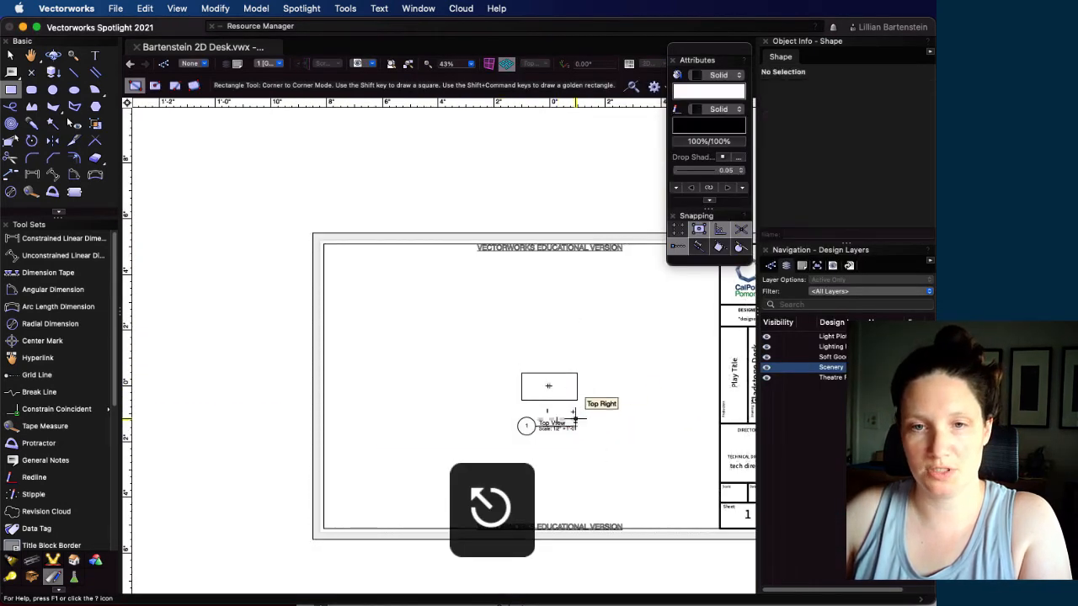
pyautogui.press('x')
pyautogui.moveTo(577, 400); pyautogui.dragTo(467, 336)
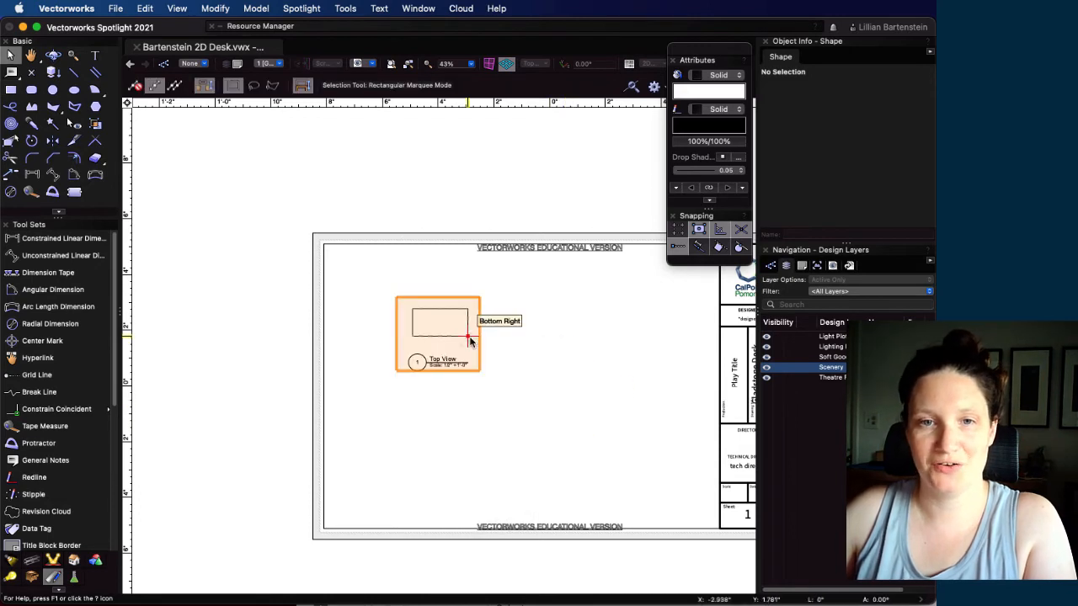
# On the Scenery design layer, draw a rectangle around the desk's front view, about 5'10" by 4'3"
pyautogui.doubleClick(839, 367)
pyautogui.scroll(4, 557, 404)
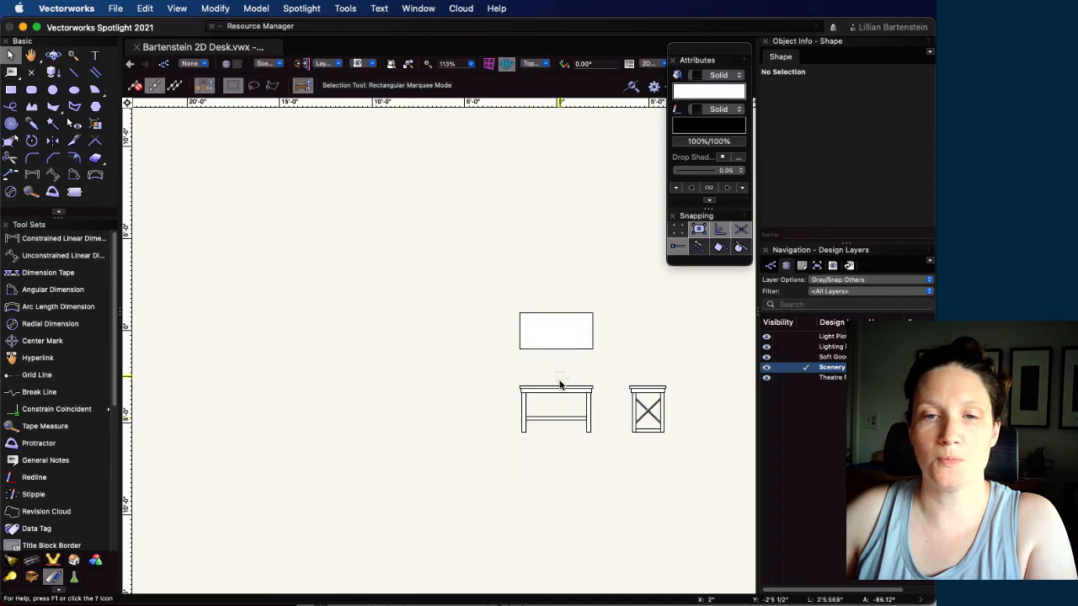
pyautogui.click(559, 385)
pyautogui.click(477, 378)
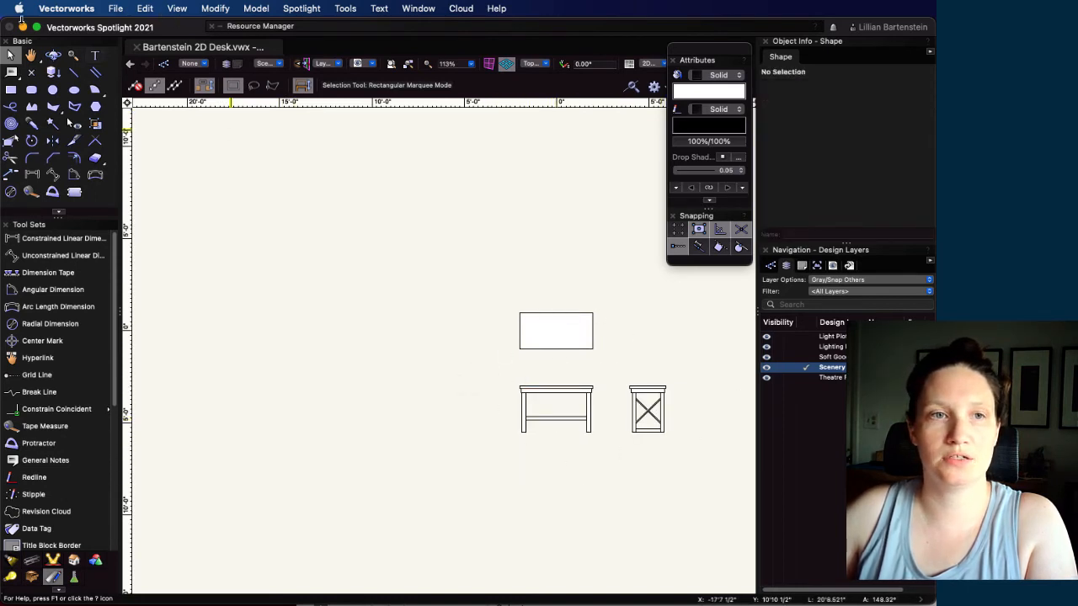
pyautogui.click(11, 89)
pyautogui.moveTo(501, 372); pyautogui.dragTo(609, 449)
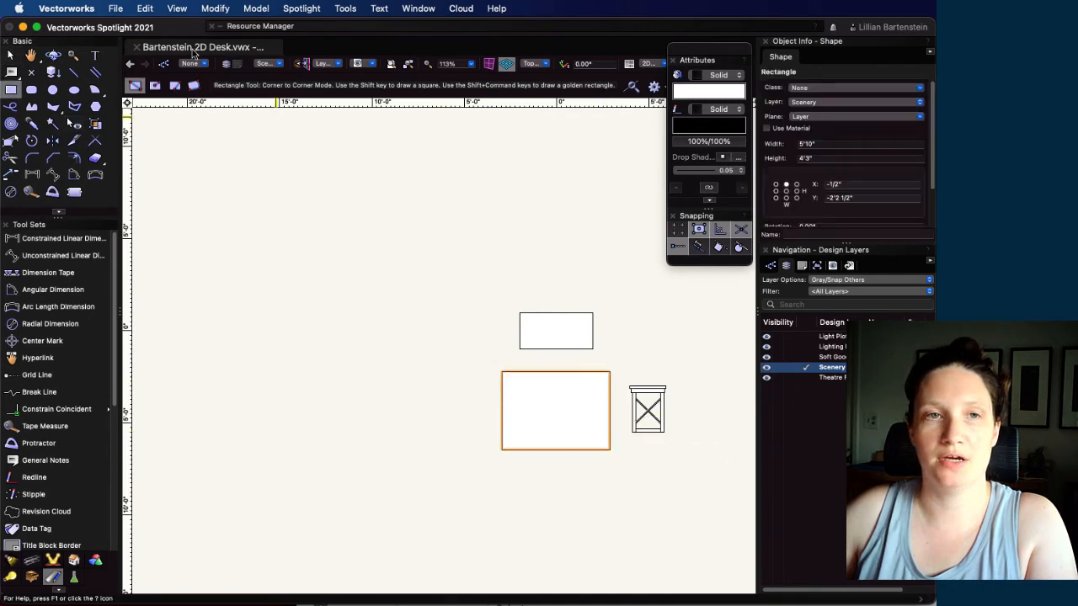
# Create a second viewport on sheet layer 1 cropped to the front view rectangle, titled Front View, at 1/2"=1'0" scale
pyautogui.click(143, 8)
pyautogui.moveTo(177, 9)
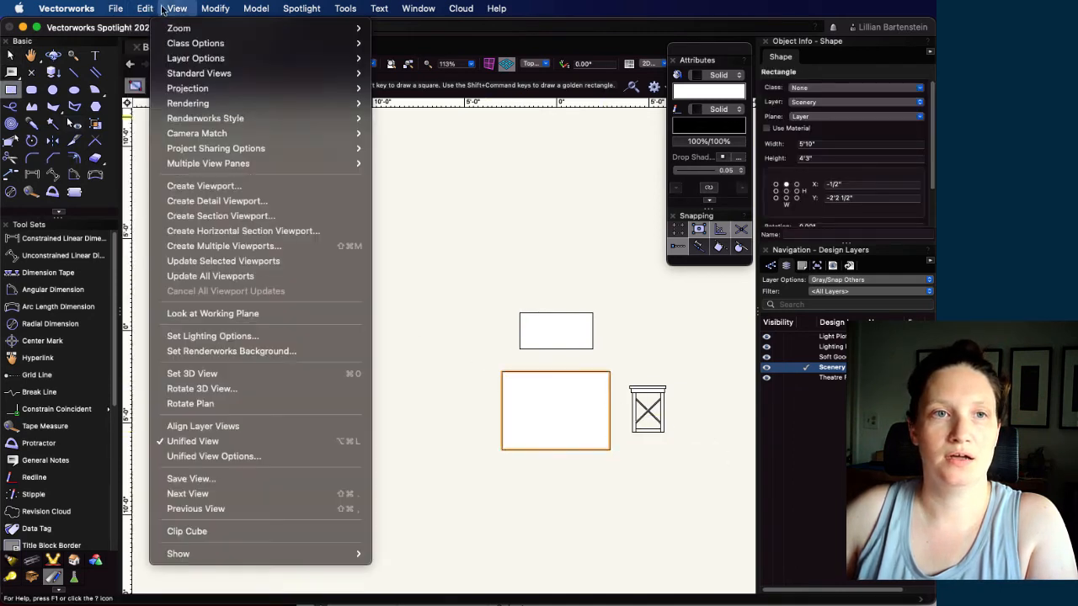
pyautogui.click(203, 187)
pyautogui.click(763, 264)
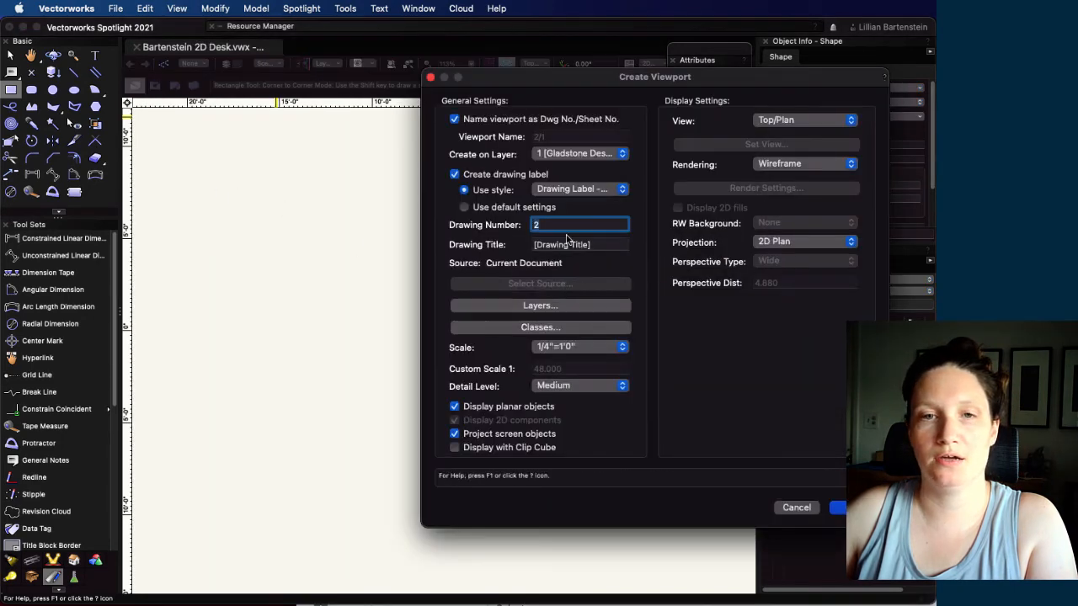
pyautogui.press('Tab')
pyautogui.write('Front')
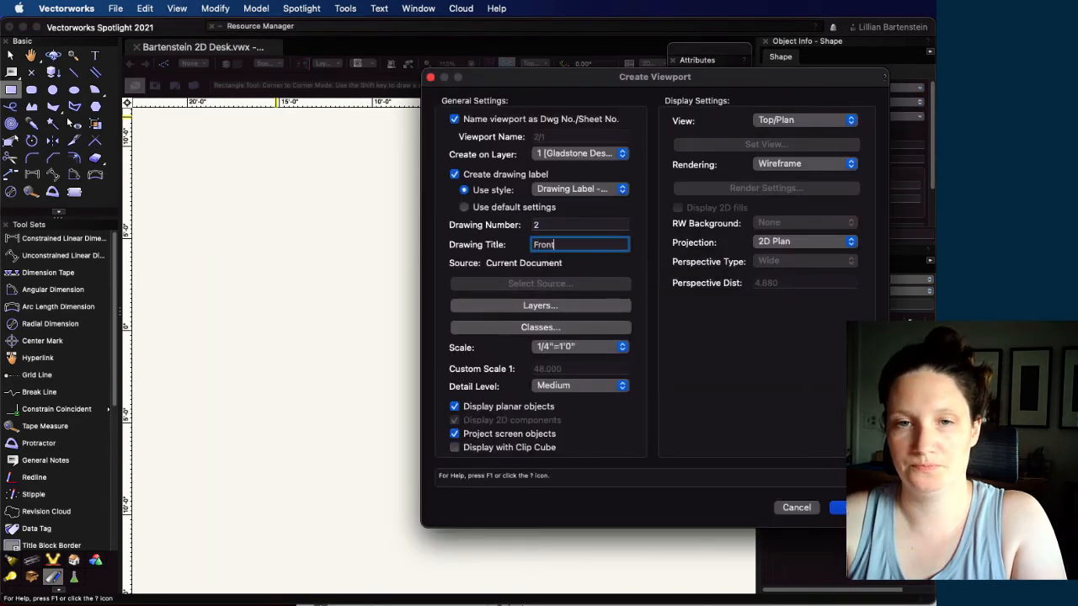
pyautogui.click(564, 348)
pyautogui.click(566, 378)
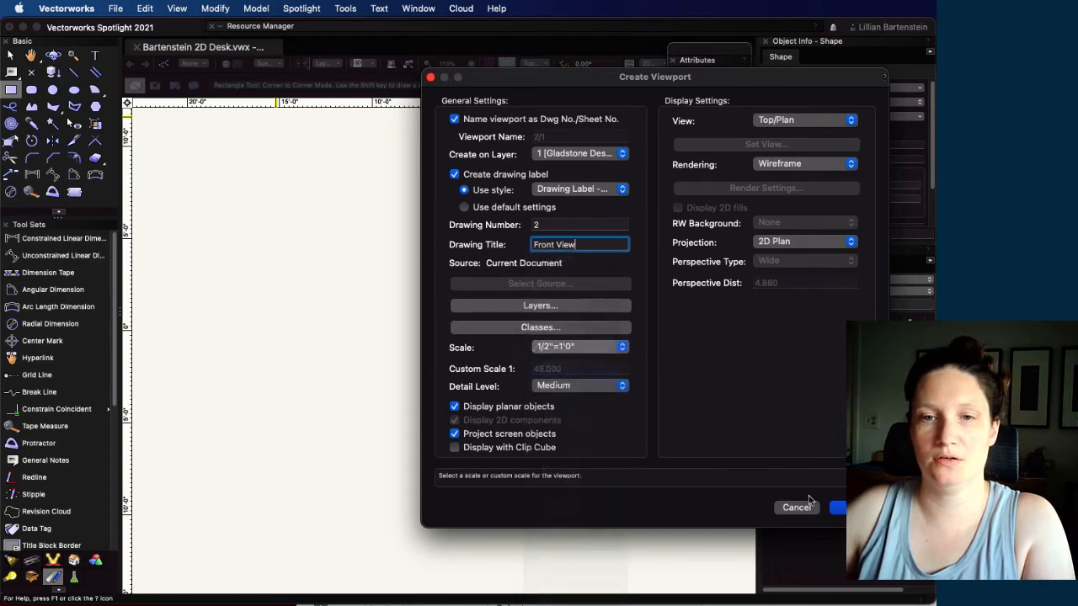
pyautogui.press('Return')
# Move the Front View viewport directly below the Top View, aligning the right edges of the two desk drawings
pyautogui.scroll(-2, 587, 375)
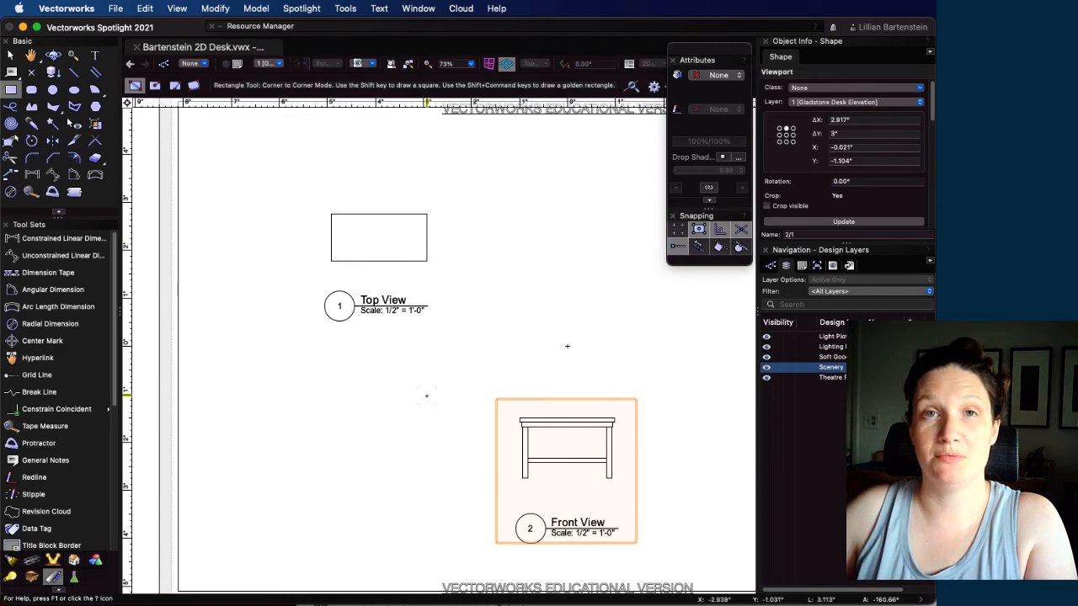
pyautogui.click(614, 418)
pyautogui.press('Escape')
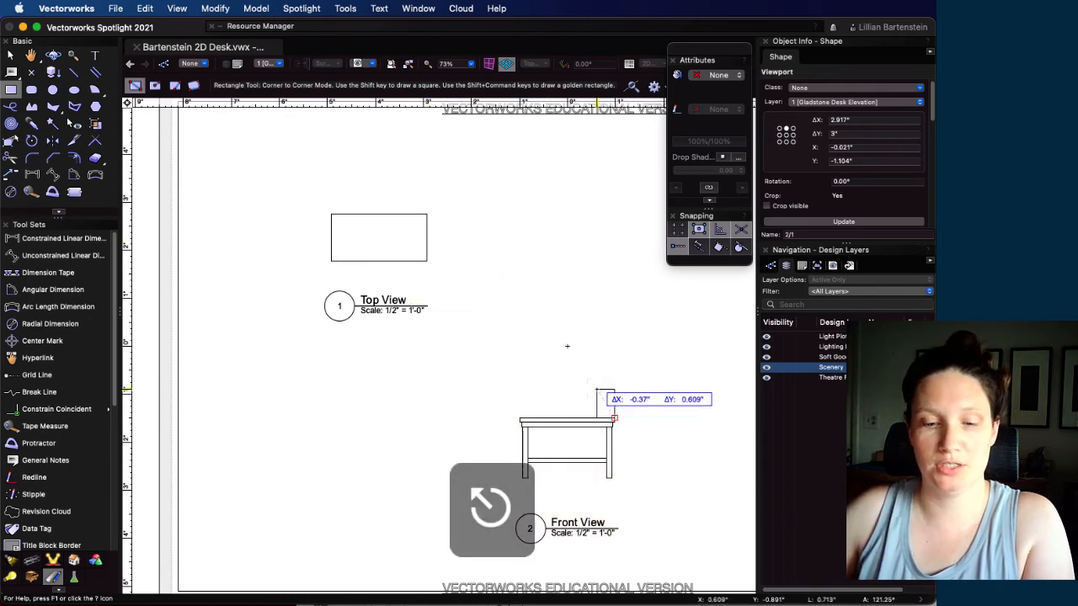
pyautogui.press('Escape')
pyautogui.press('Escape')
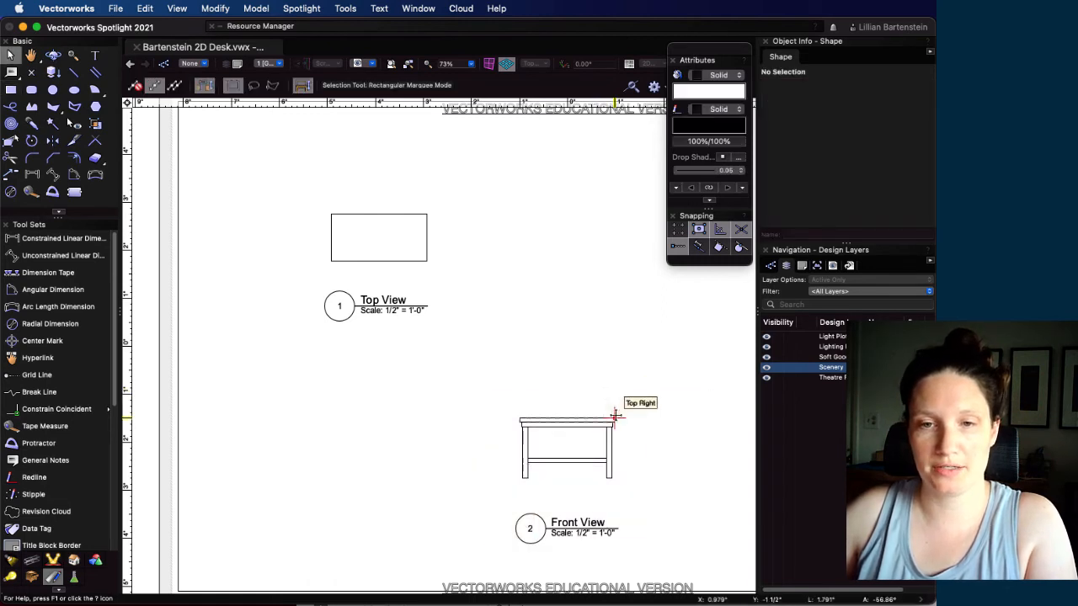
pyautogui.moveTo(615, 415); pyautogui.dragTo(426, 379)
pyautogui.moveTo(426, 388); pyautogui.dragTo(426, 414)
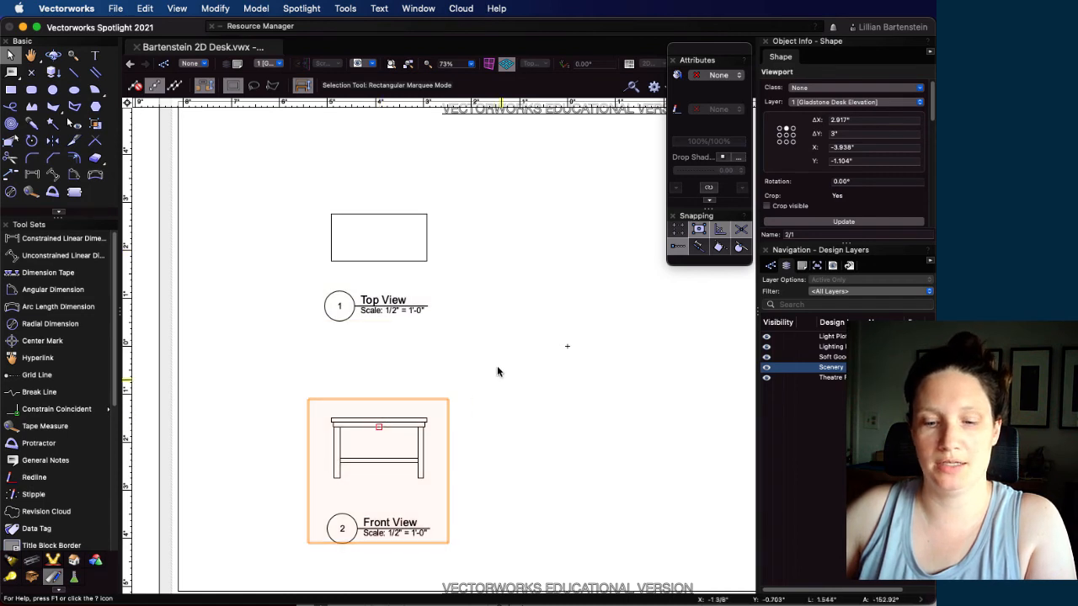
# Duplicate the Front View viewport over the original and reshape the copy's crop around the desk's side view, about 5'5" by 4'3"
pyautogui.press('super+d')
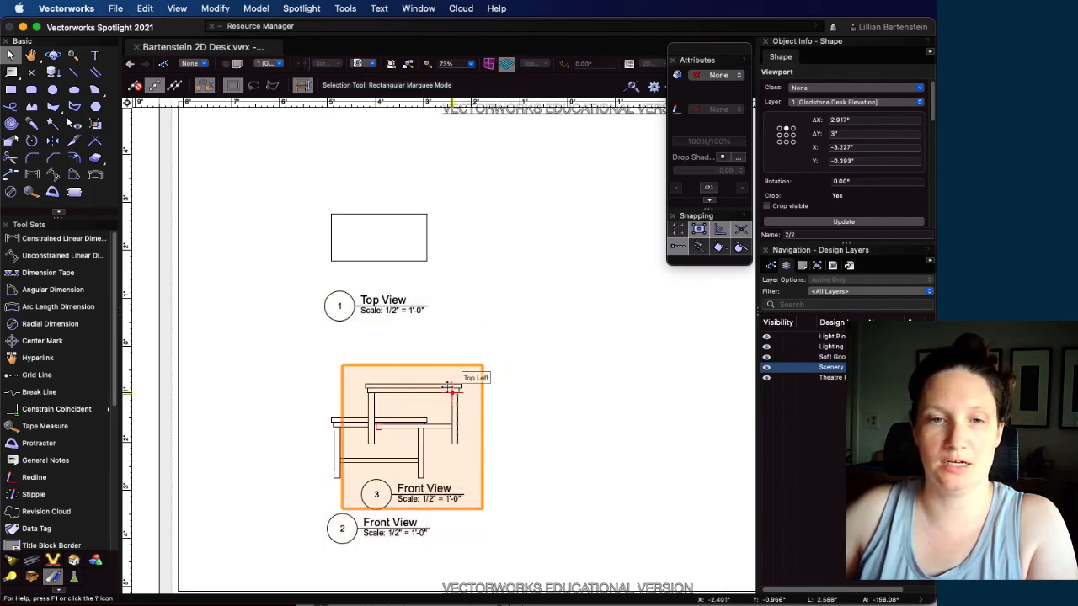
pyautogui.moveTo(455, 389); pyautogui.dragTo(430, 421)
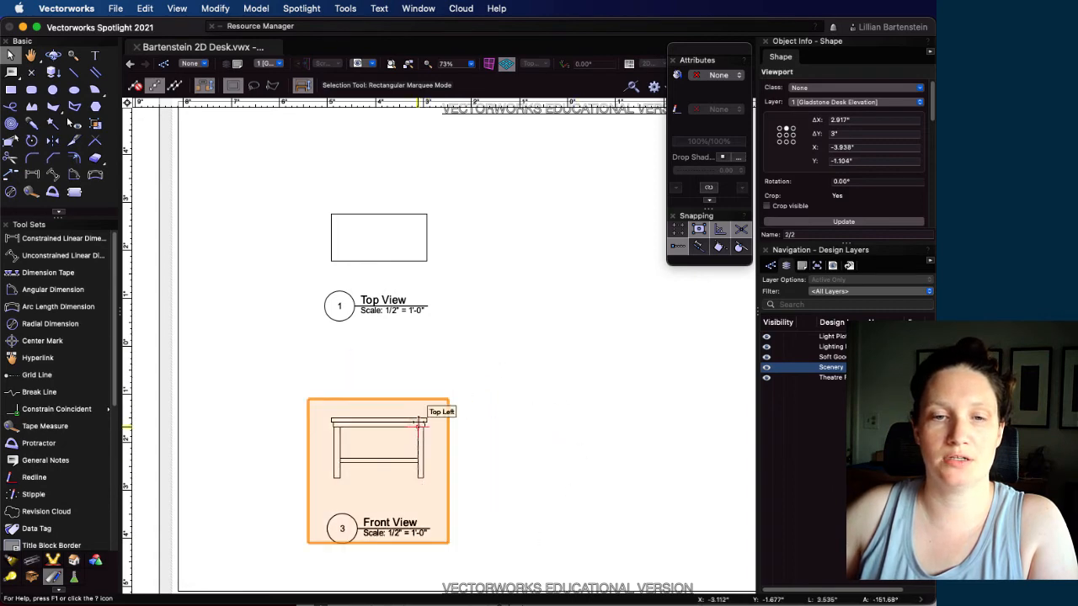
pyautogui.doubleClick(430, 421)
pyautogui.click(573, 165)
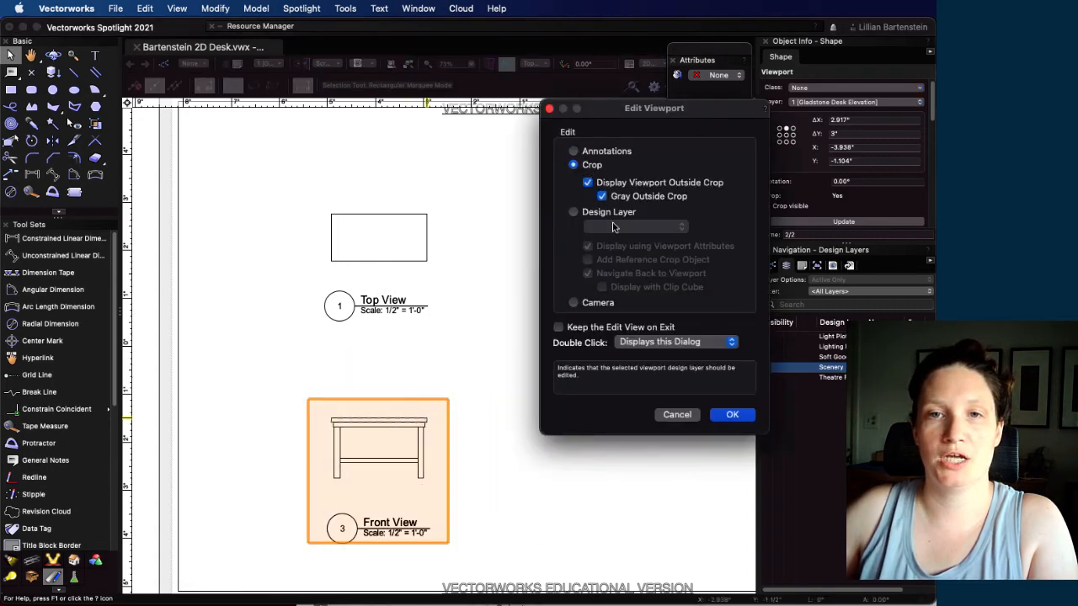
pyautogui.click(741, 416)
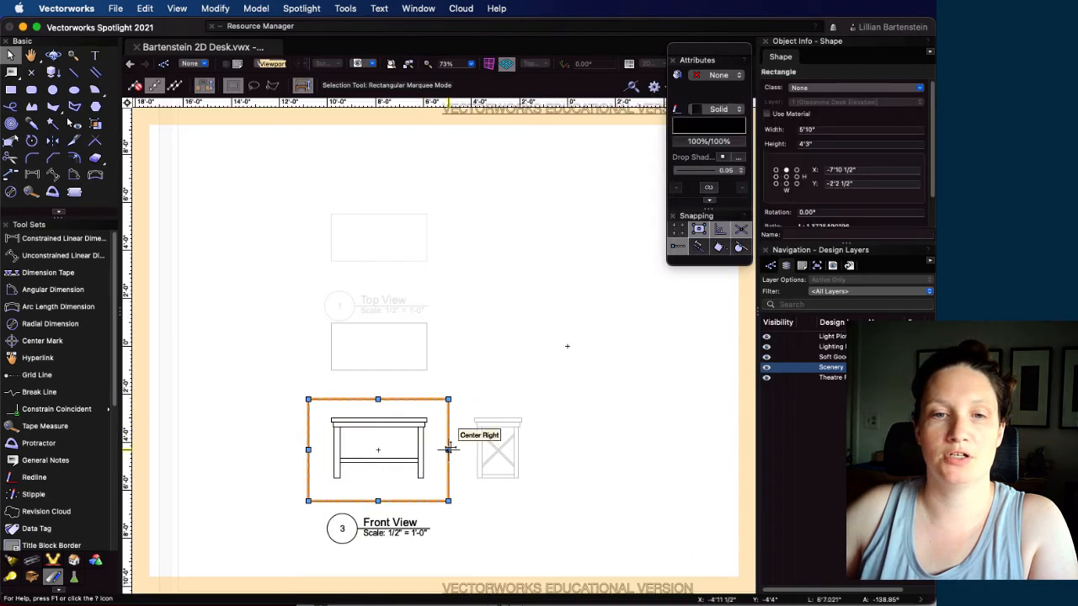
pyautogui.moveTo(448, 450); pyautogui.dragTo(580, 449)
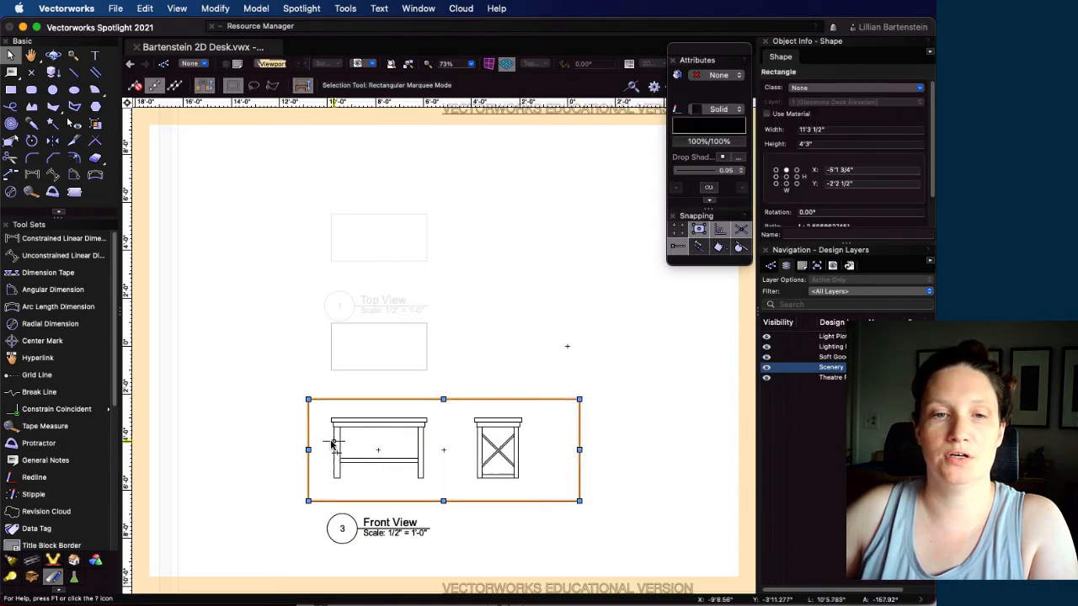
pyautogui.moveTo(308, 449); pyautogui.dragTo(448, 450)
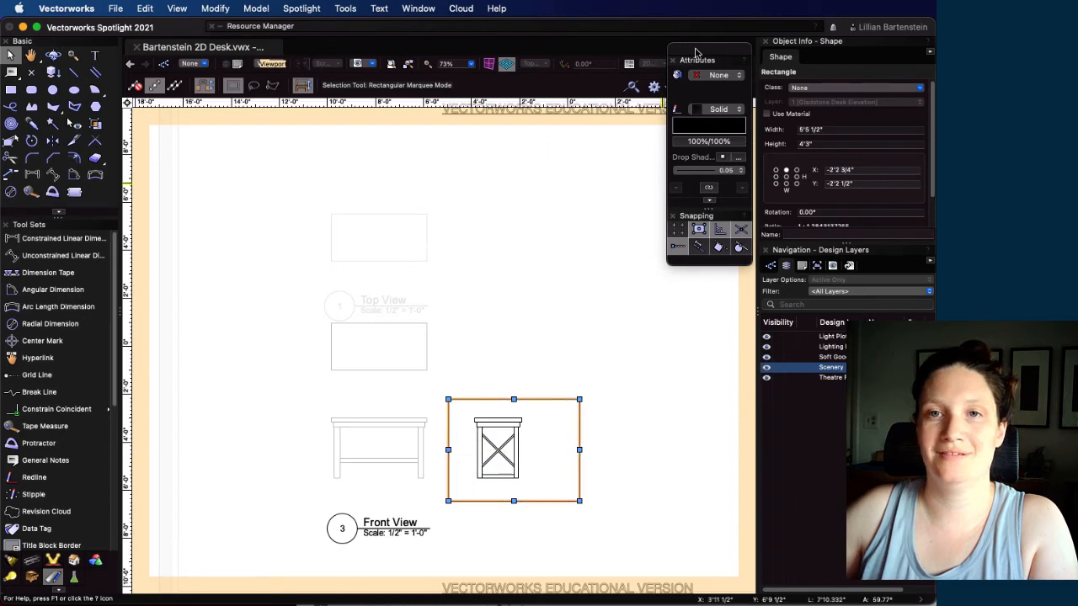
pyautogui.moveTo(696, 53); pyautogui.dragTo(615, 61)
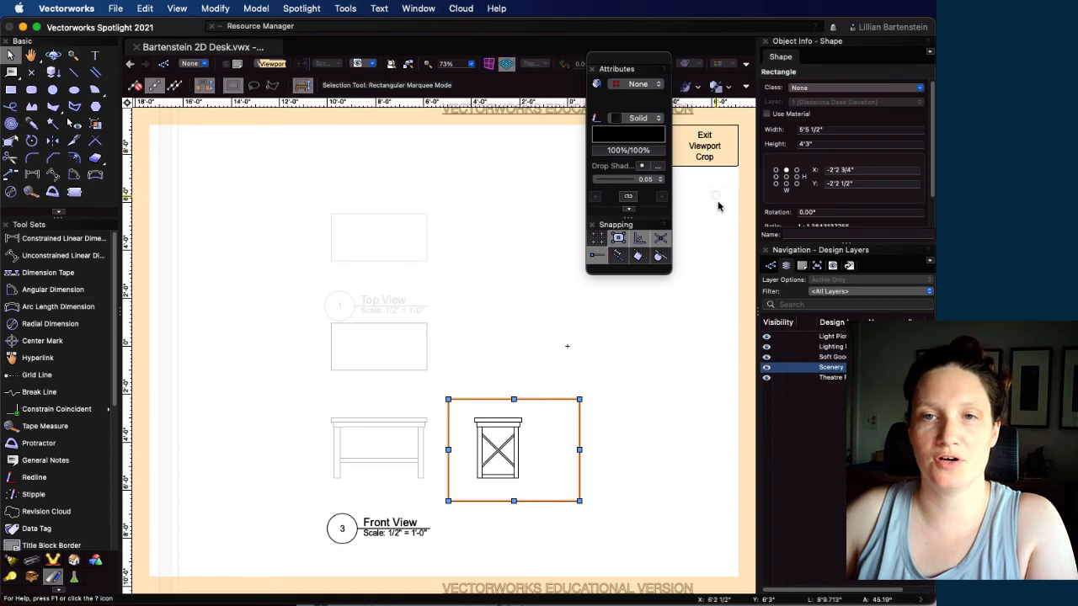
pyautogui.click(704, 157)
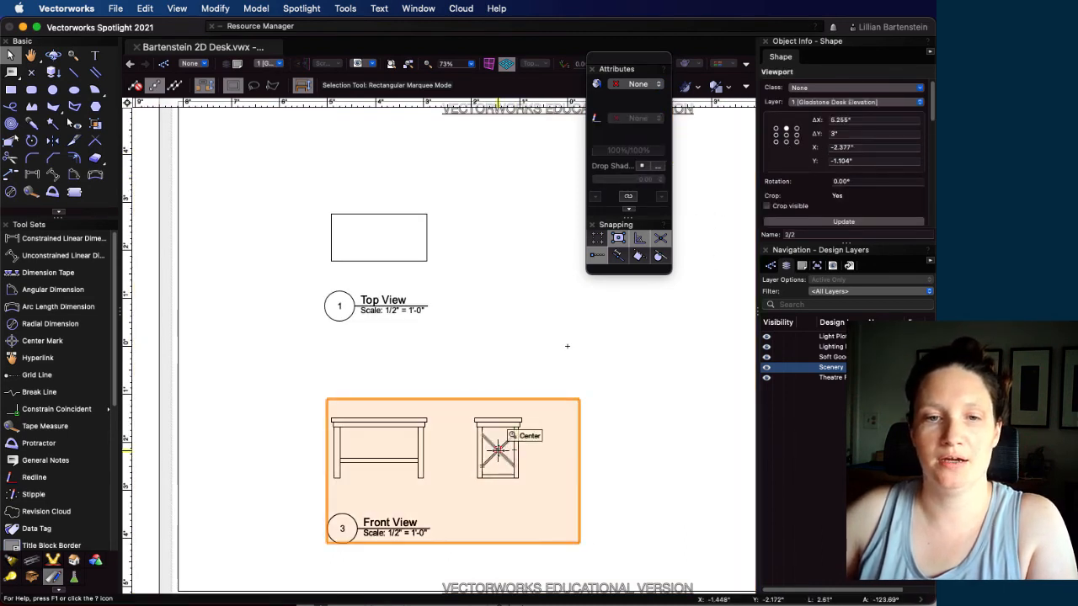
# Move the duplicated viewport 3" to the right and change its drawing title to Side View
pyautogui.press('super+m')
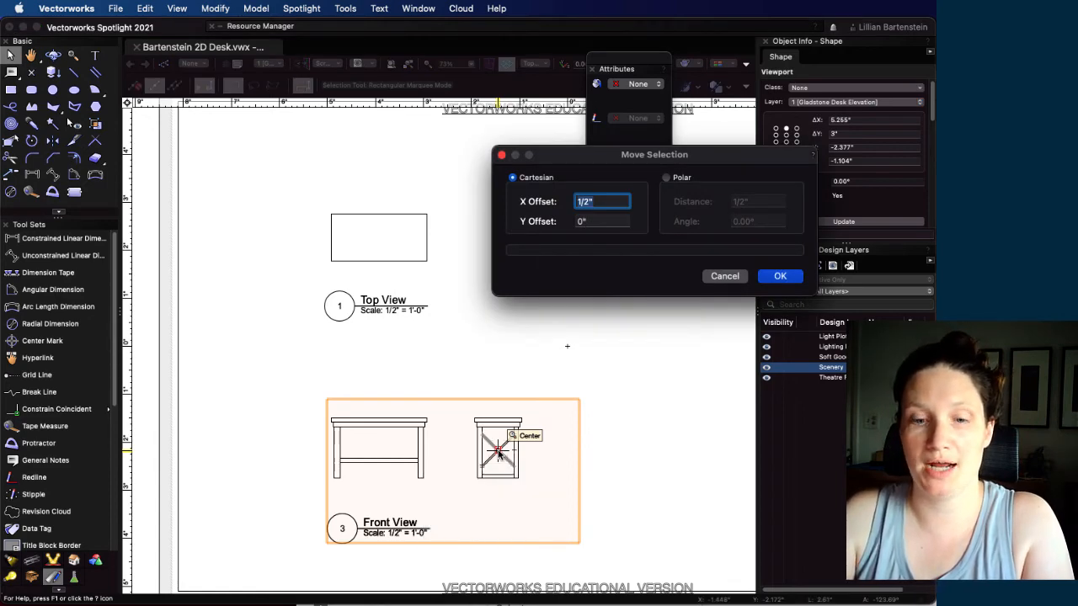
pyautogui.press('Return')
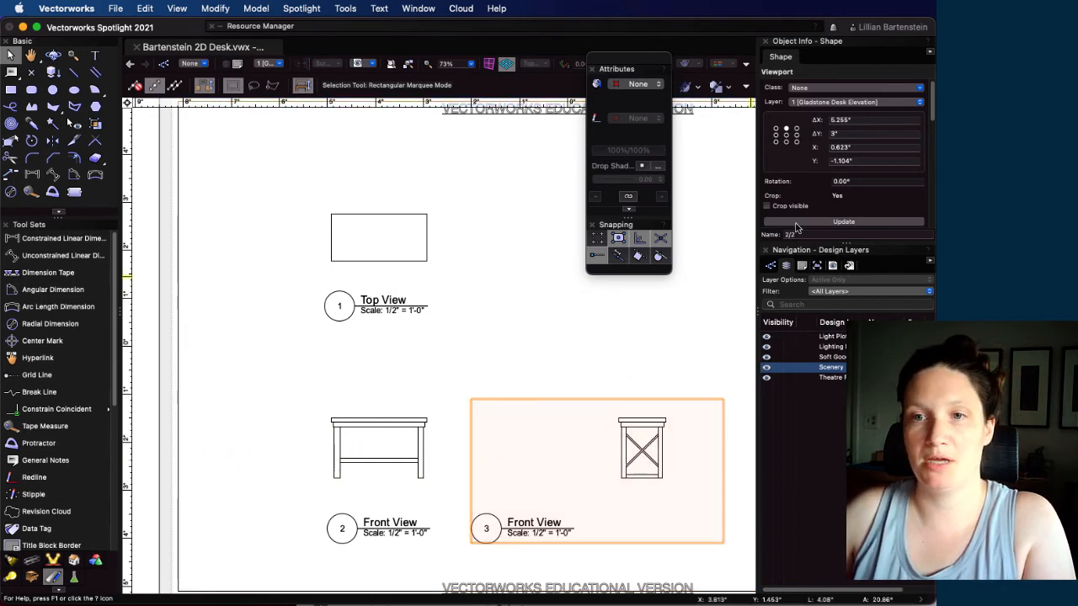
pyautogui.scroll(-4, 804, 218)
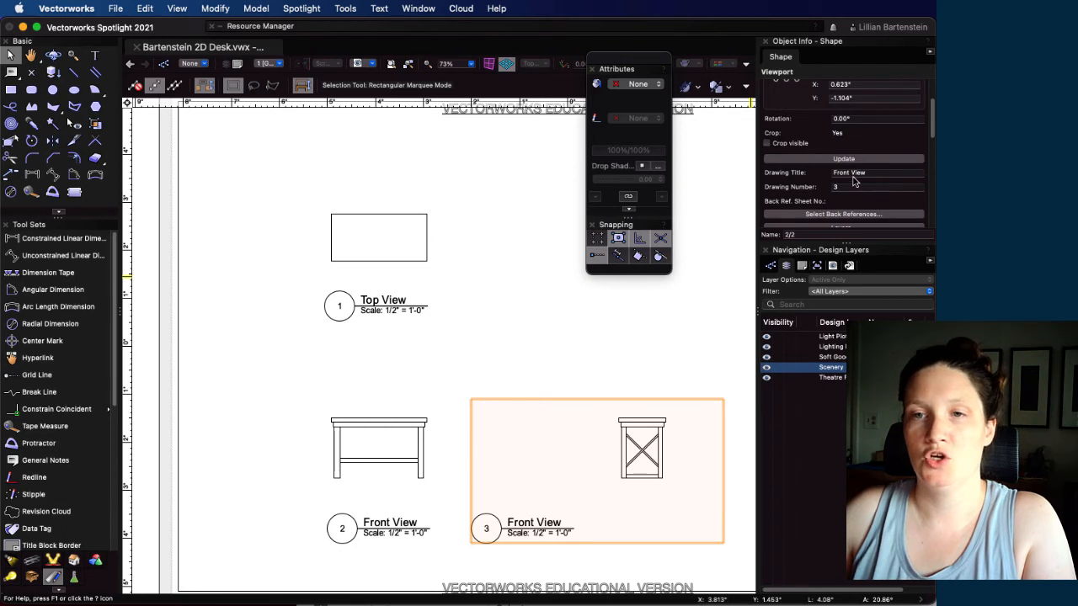
pyautogui.click(849, 172)
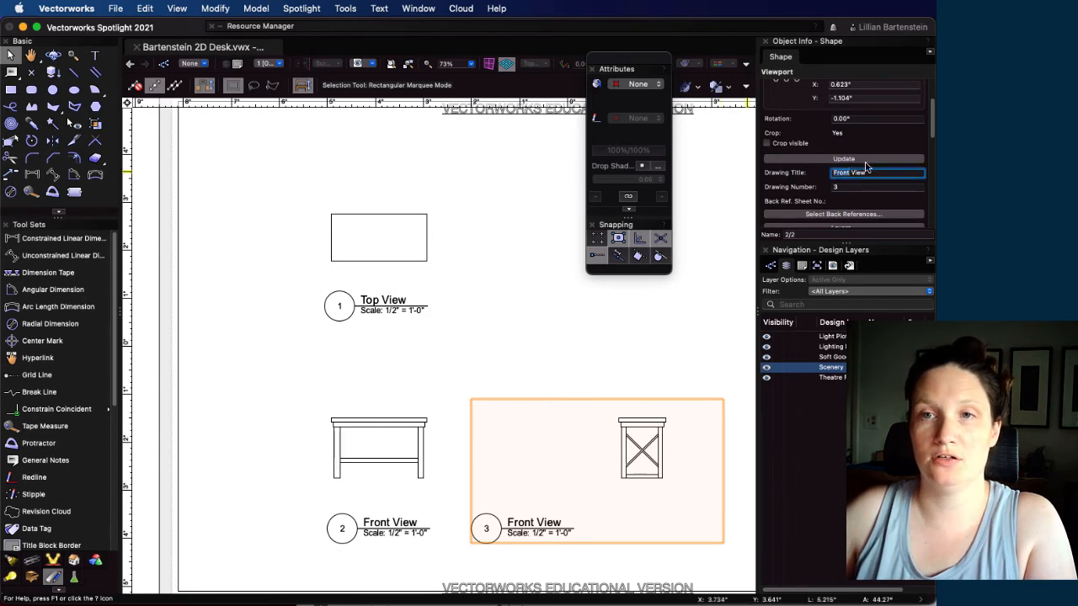
pyautogui.scroll(4, 854, 135)
pyautogui.scroll(-2, 776, 124)
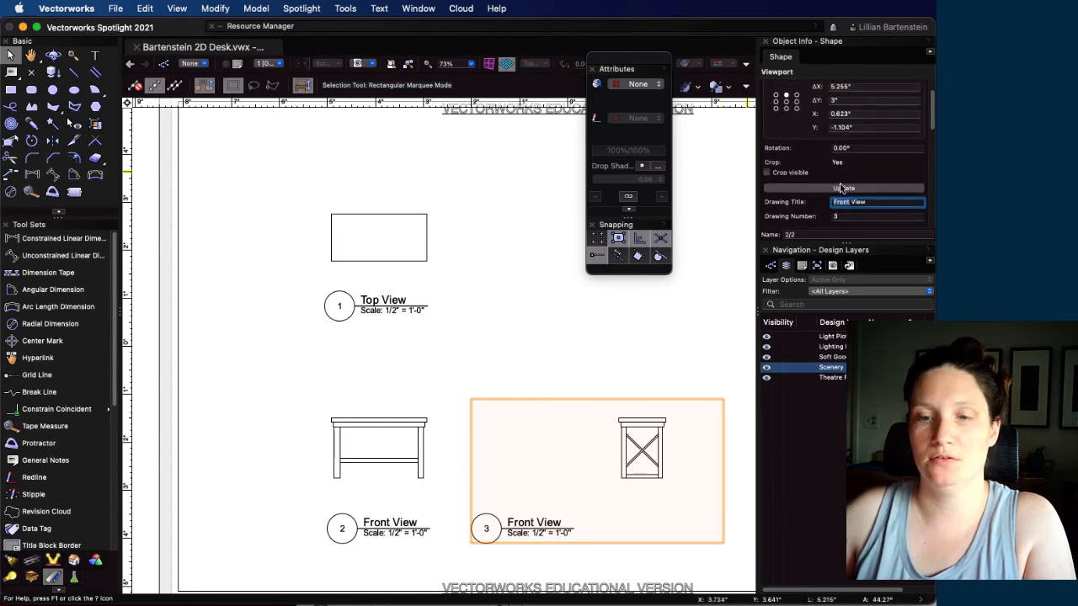
pyautogui.write('Side')
pyautogui.press('Return')
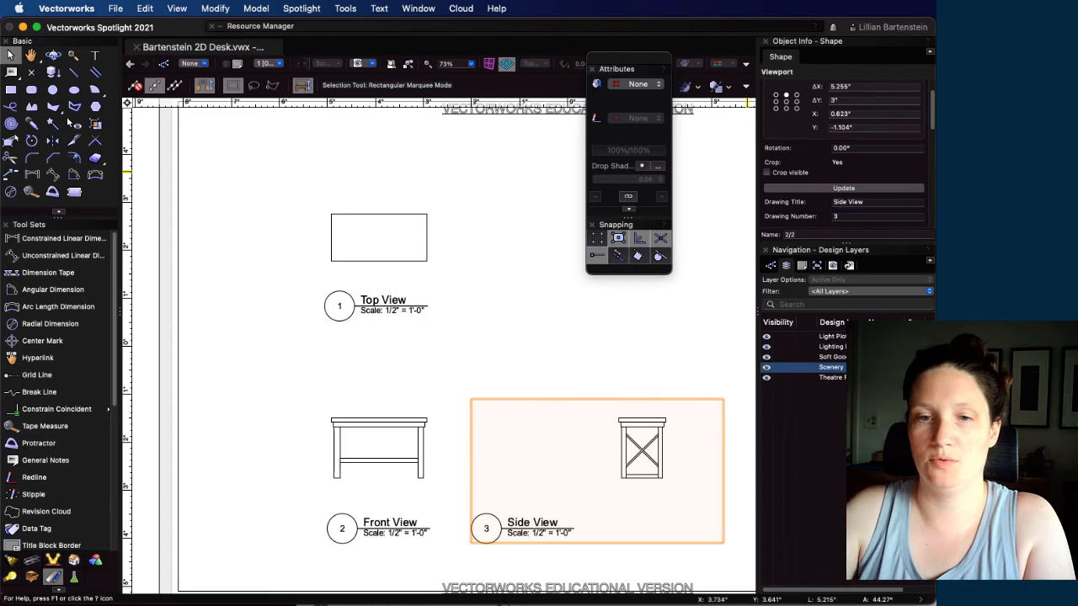
# In the Side View viewport's annotations, move the drawing label horizontally until it sits beneath the side view of the desk
pyautogui.doubleClick(505, 485)
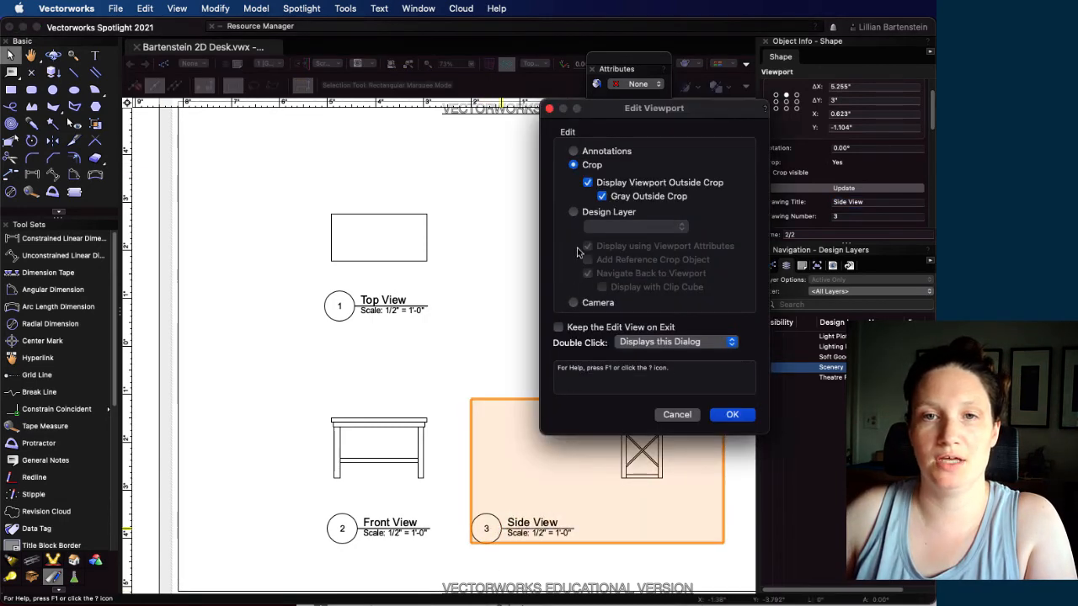
pyautogui.click(606, 151)
pyautogui.click(732, 414)
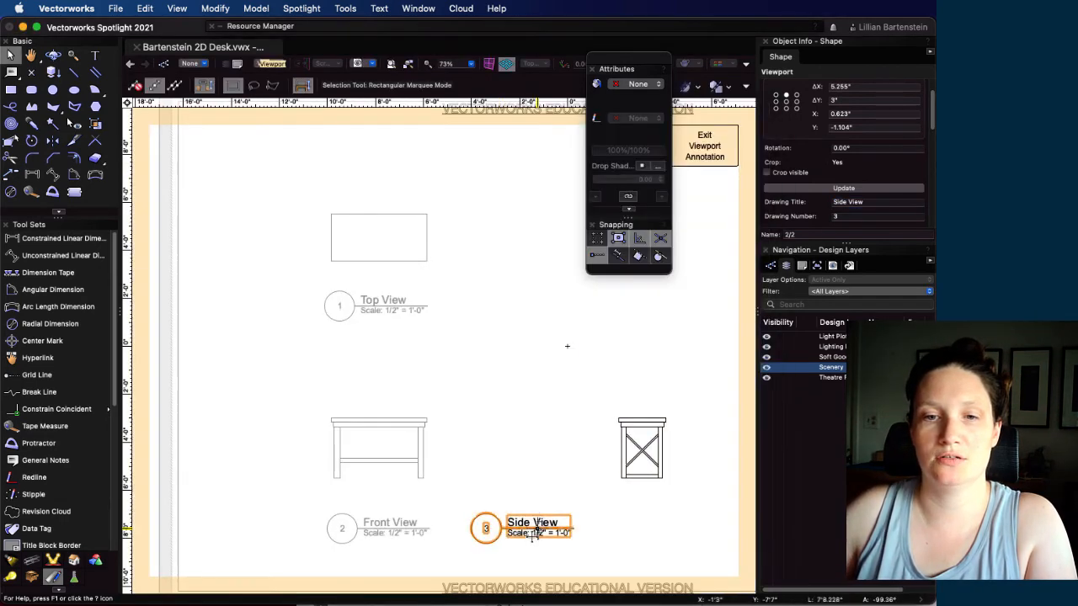
pyautogui.moveTo(517, 527)
pyautogui.mouseDown()
pyautogui.moveTo(572, 515)
pyautogui.moveTo(631, 527)
pyautogui.mouseUp()
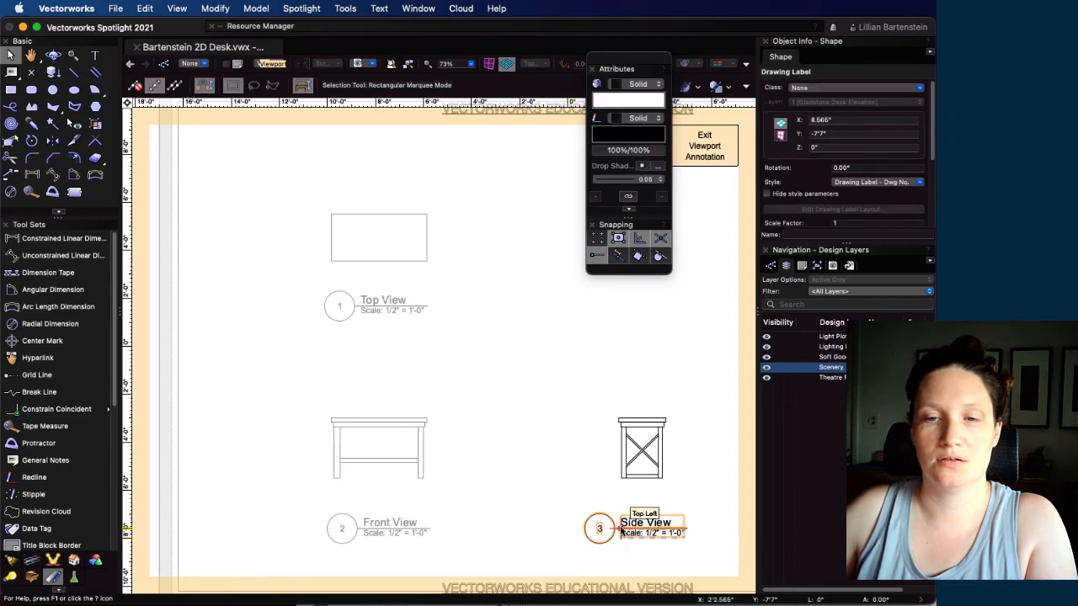
pyautogui.click(697, 141)
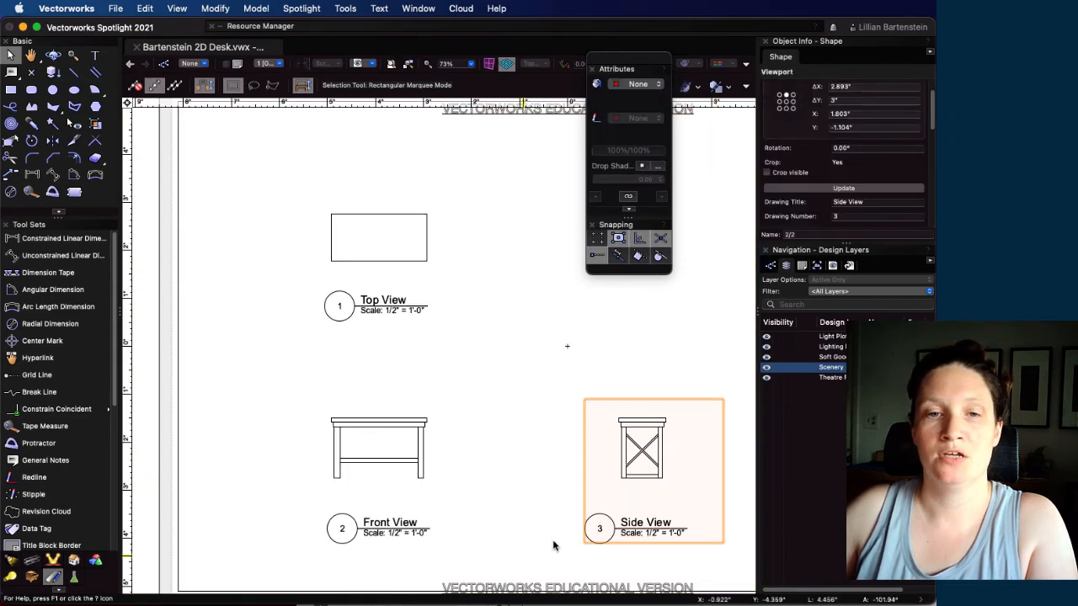
# In the Top View viewport's annotations, add a constrained linear dimension of the desktop's width, offset about 10" above its upper edge
pyautogui.scroll(-5, 492, 339)
pyautogui.scroll(4, 450, 340)
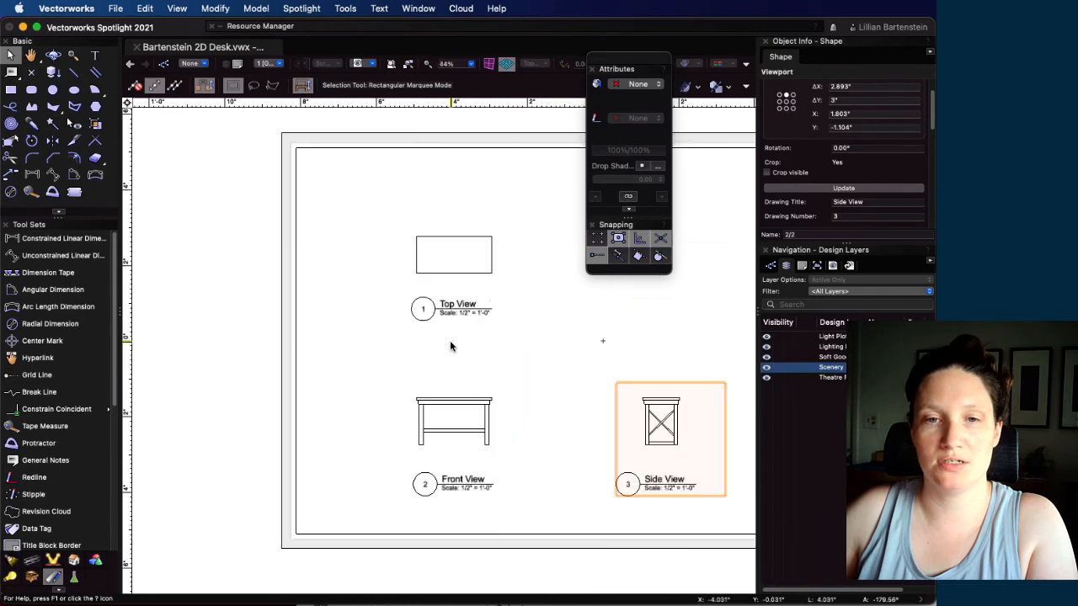
pyautogui.scroll(2, 572, 447)
pyautogui.scroll(-1, 427, 429)
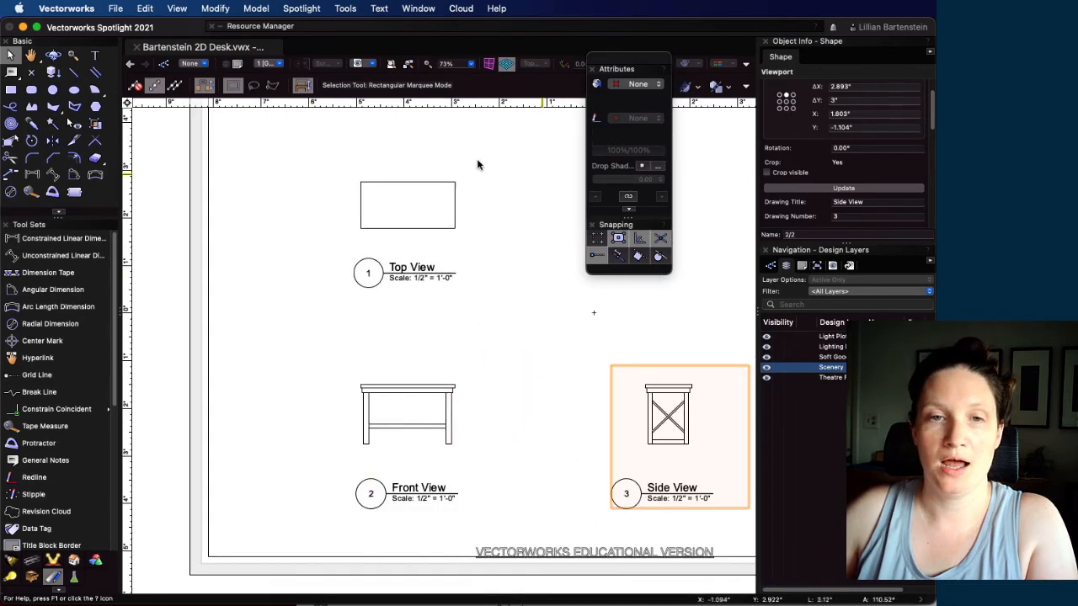
pyautogui.moveTo(623, 67); pyautogui.dragTo(684, 67)
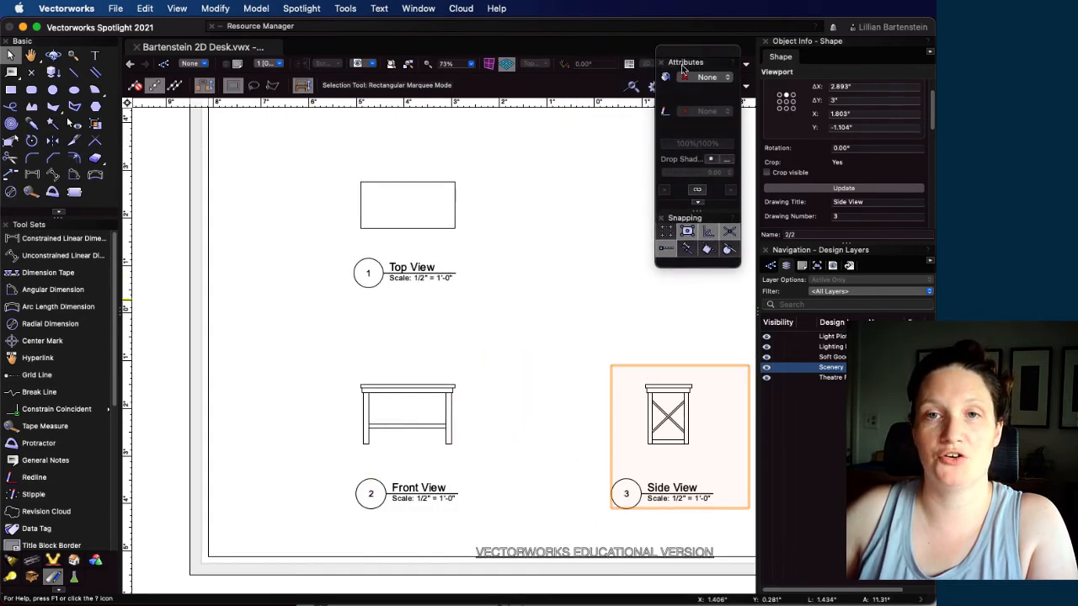
pyautogui.doubleClick(454, 227)
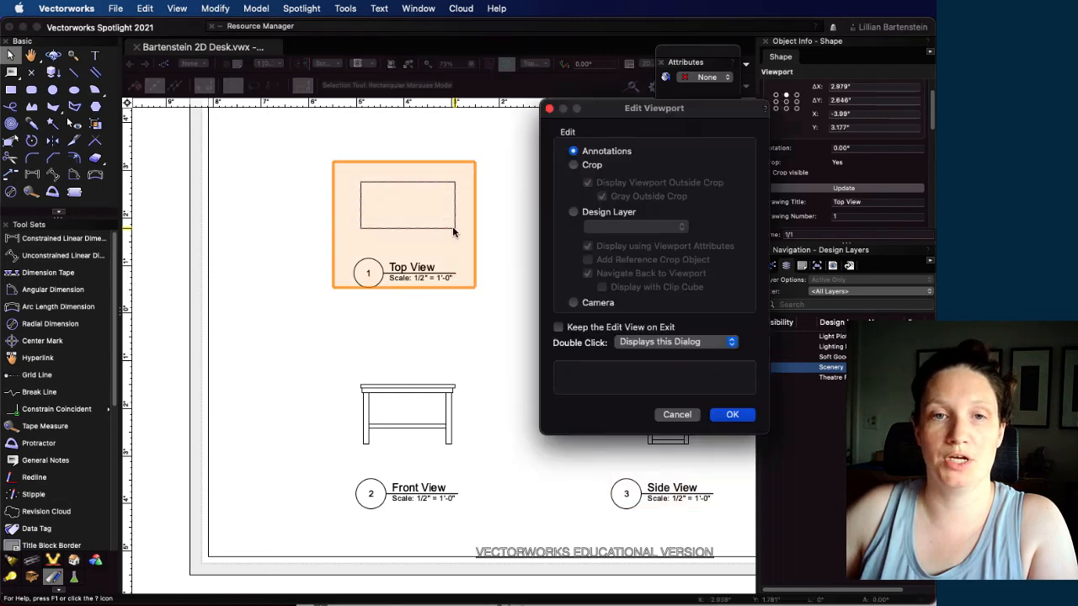
pyautogui.click(731, 414)
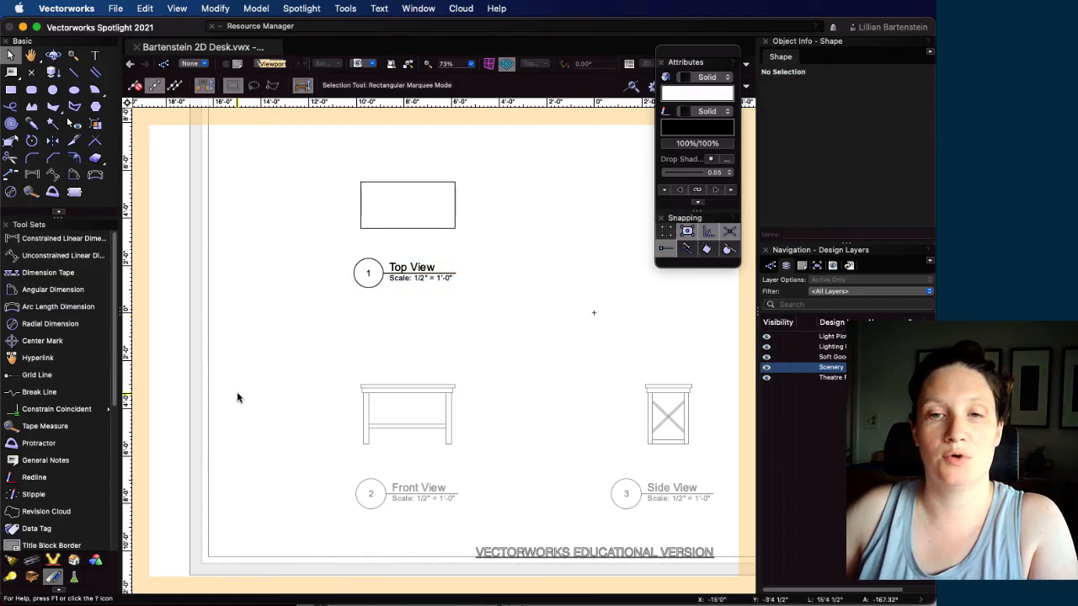
pyautogui.click(68, 246)
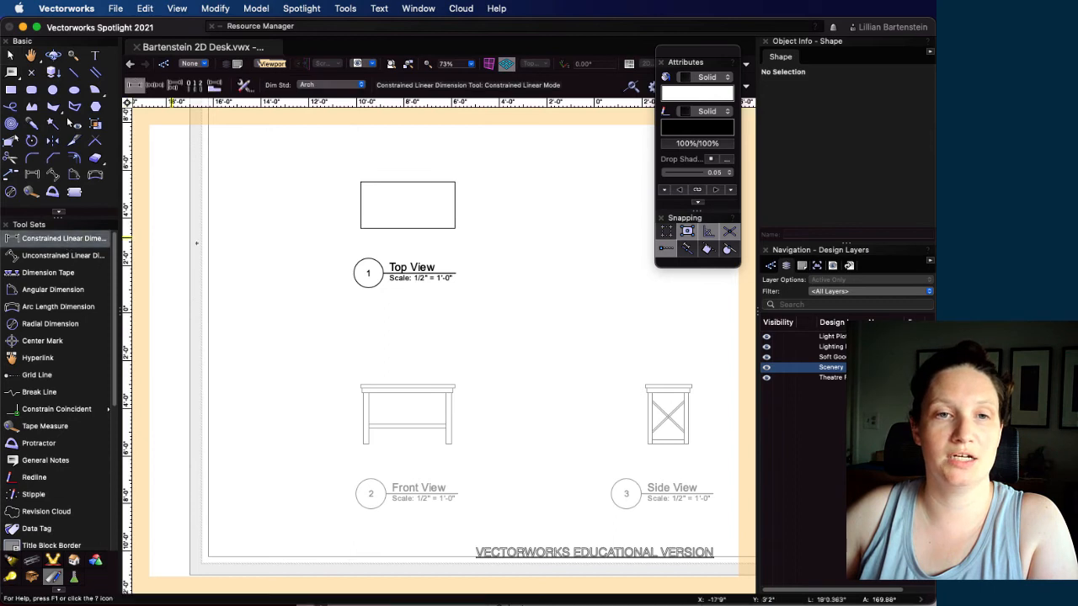
pyautogui.scroll(1, 322, 176)
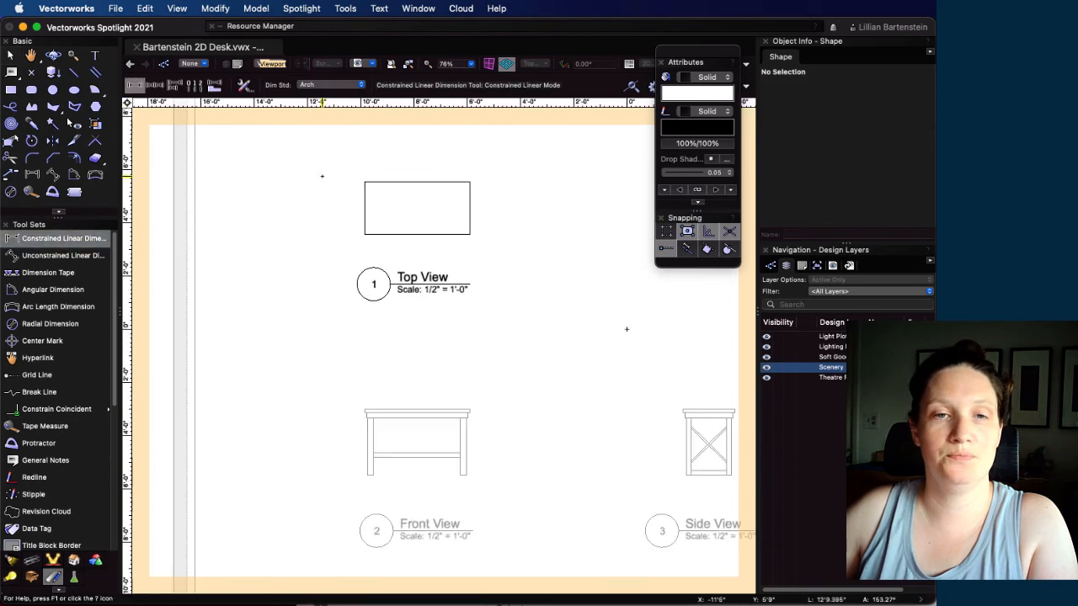
pyautogui.click(365, 181)
pyautogui.click(469, 182)
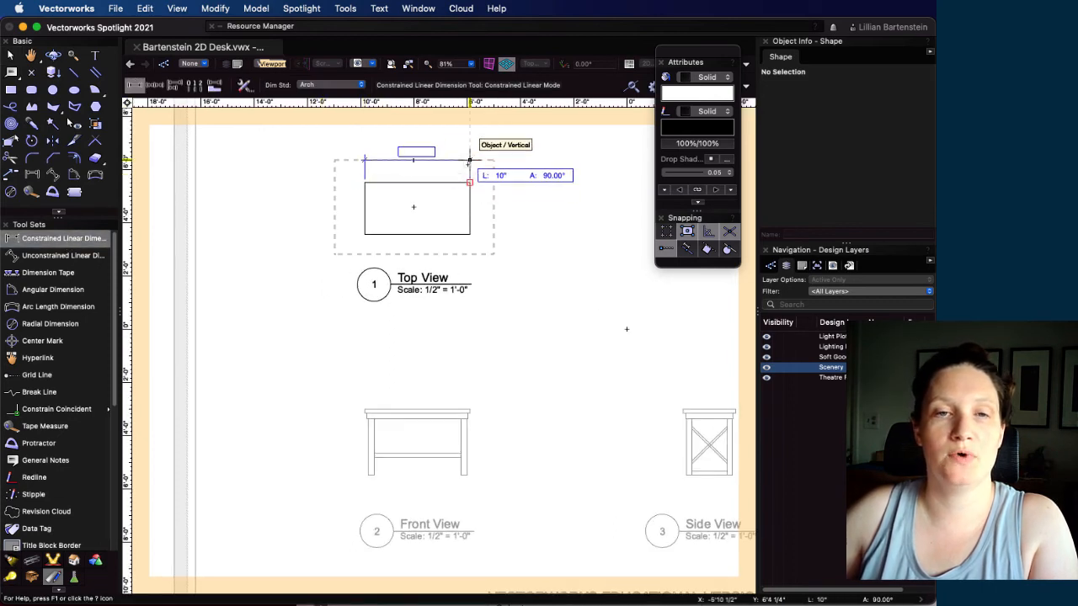
pyautogui.click(469, 159)
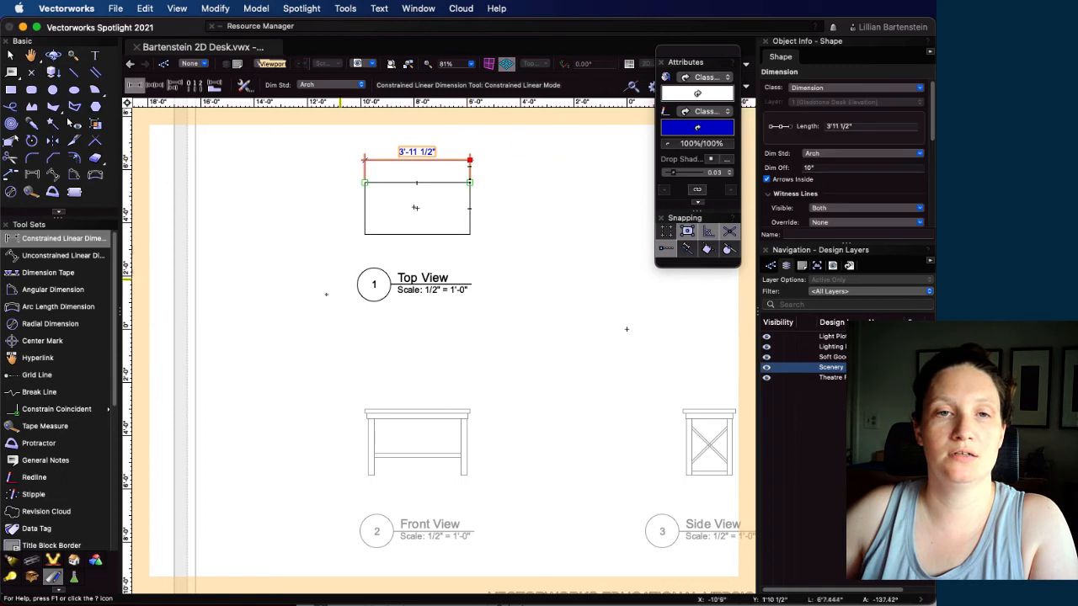
# Dimension the desktop's depth along its left edge in the Top View, offset about 1'1 1/2" outward
pyautogui.click(364, 182)
pyautogui.click(365, 234)
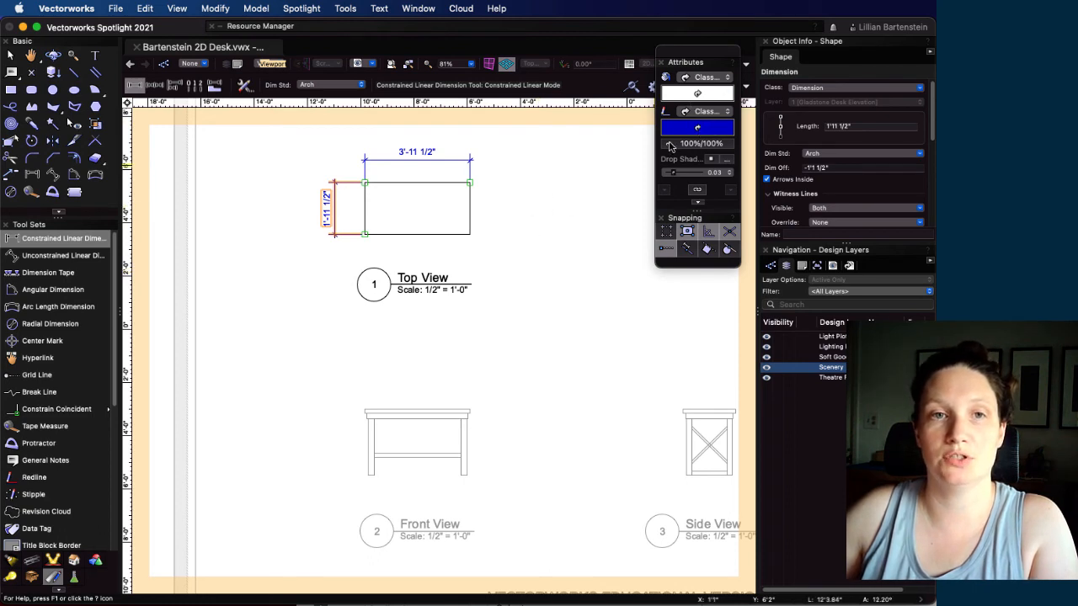
pyautogui.press('x')
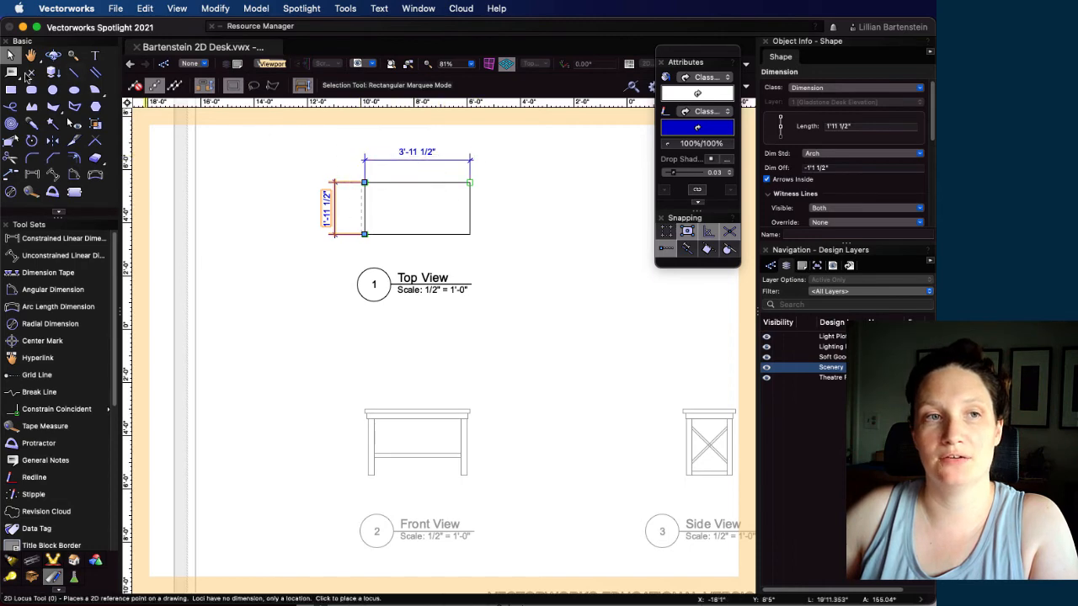
pyautogui.scroll(2, 419, 209)
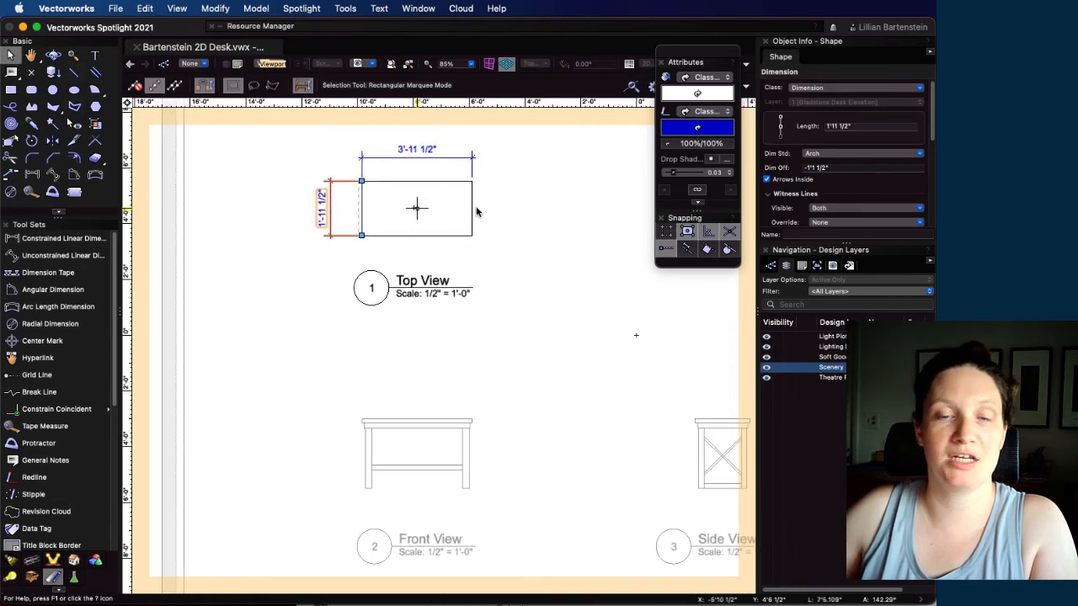
pyautogui.moveTo(505, 200); pyautogui.dragTo(536, 279, button='middle')
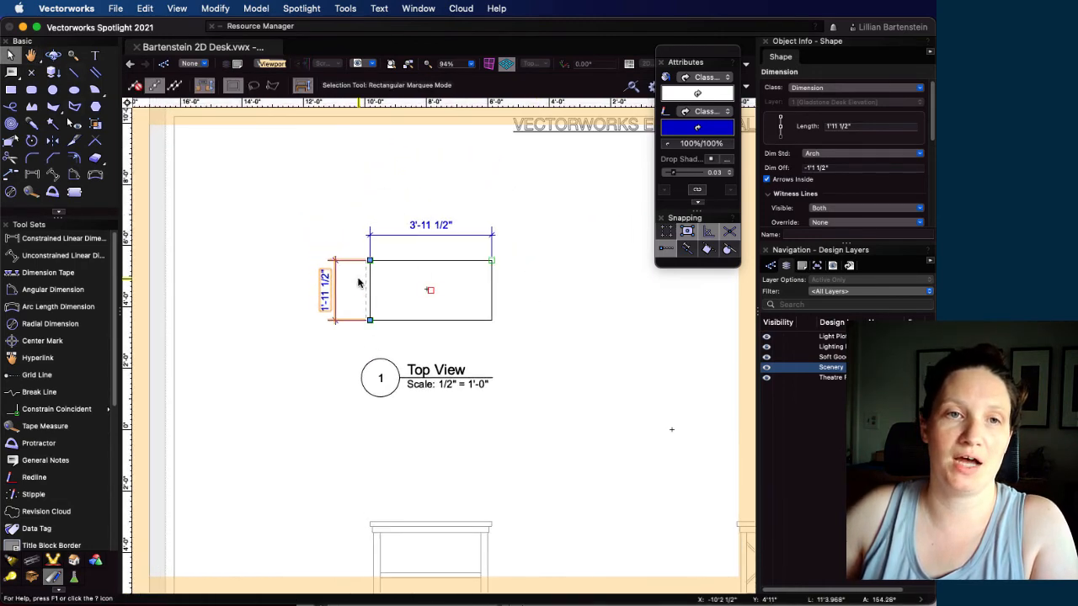
# Change the dimension standard of the Top View's depth and width dimensions to ASME
pyautogui.click(852, 154)
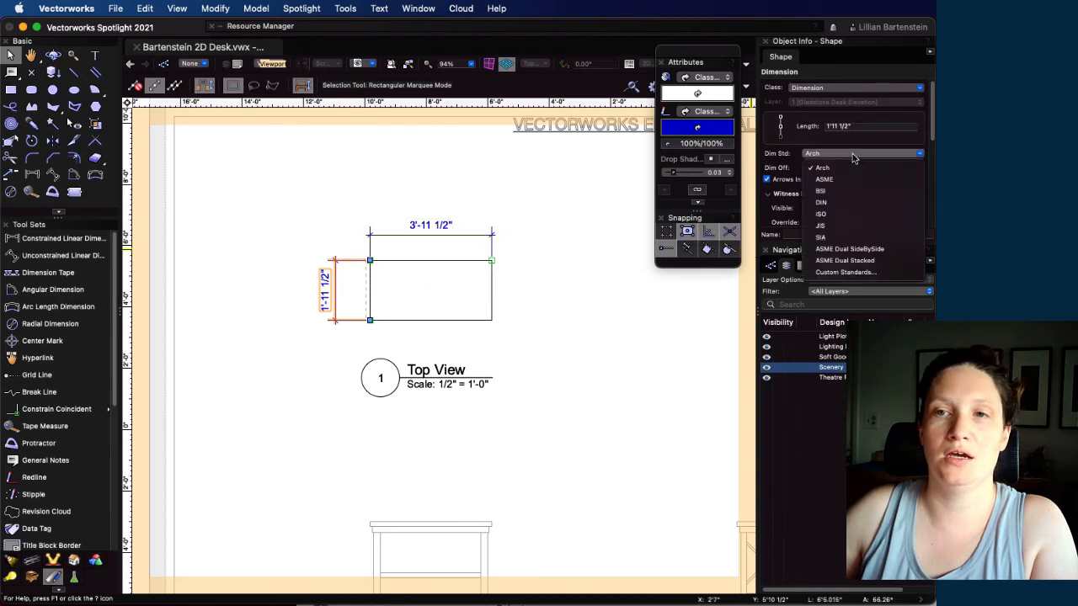
pyautogui.click(829, 180)
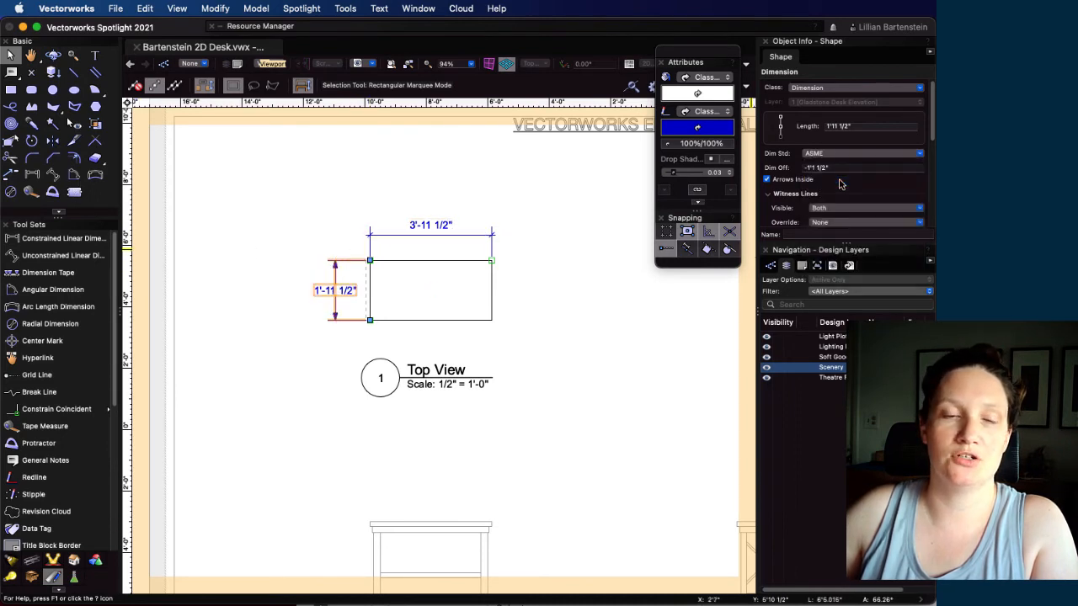
pyautogui.click(431, 229)
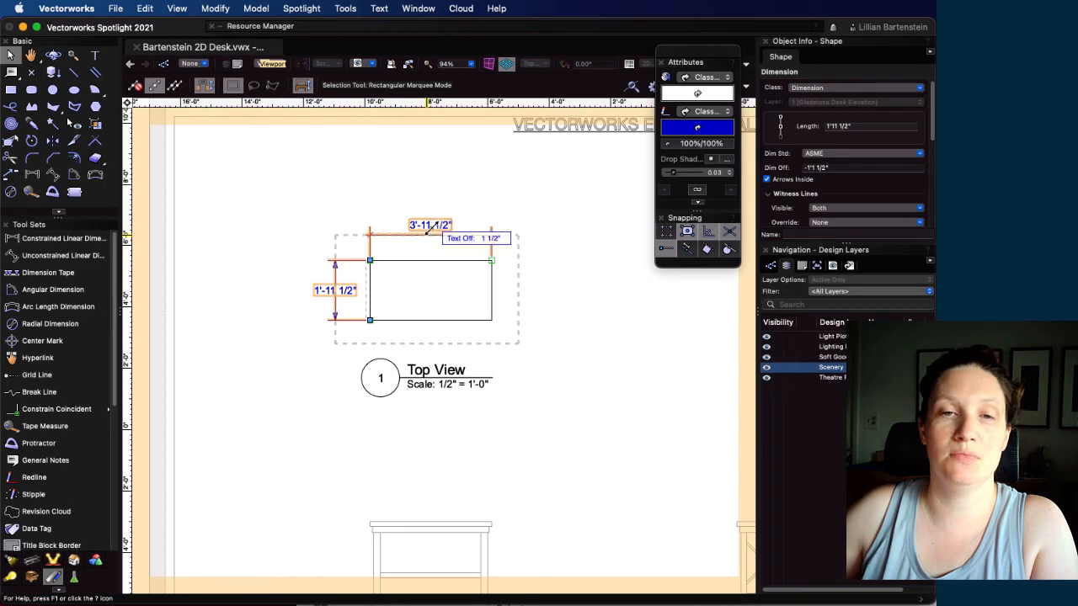
pyautogui.click(855, 152)
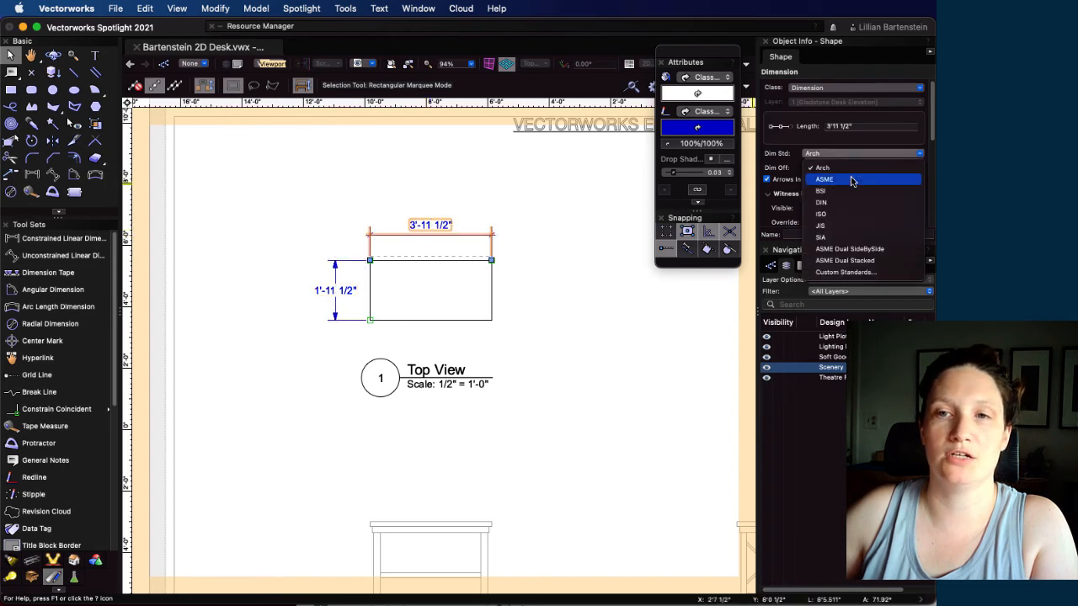
pyautogui.click(852, 180)
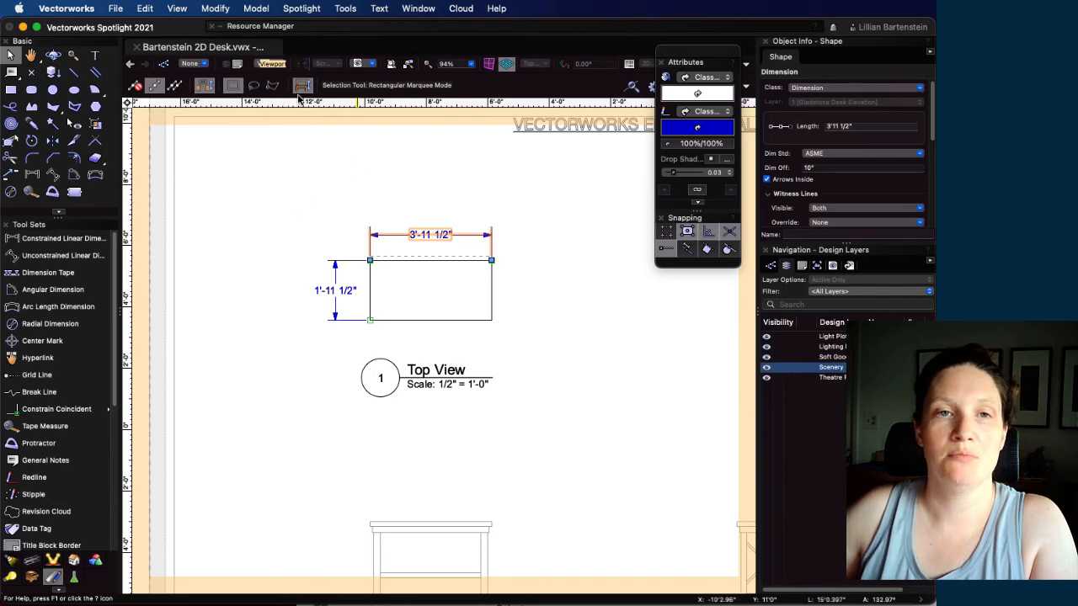
# Set the Constrained Linear Dimension tool's standard to ASME and exit the Top View viewport's annotations
pyautogui.click(61, 238)
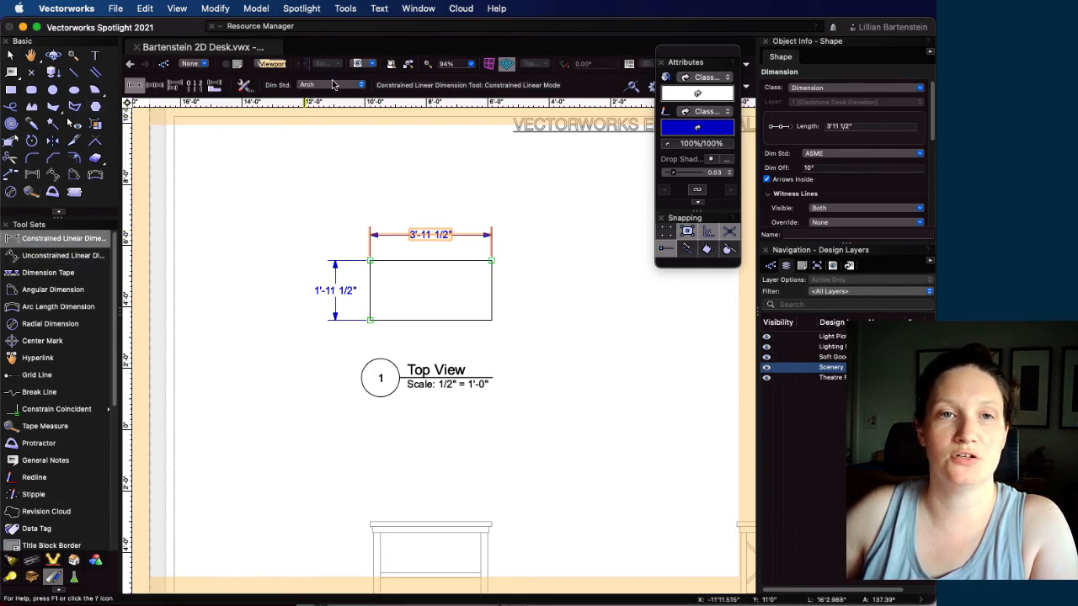
pyautogui.click(357, 86)
pyautogui.click(355, 99)
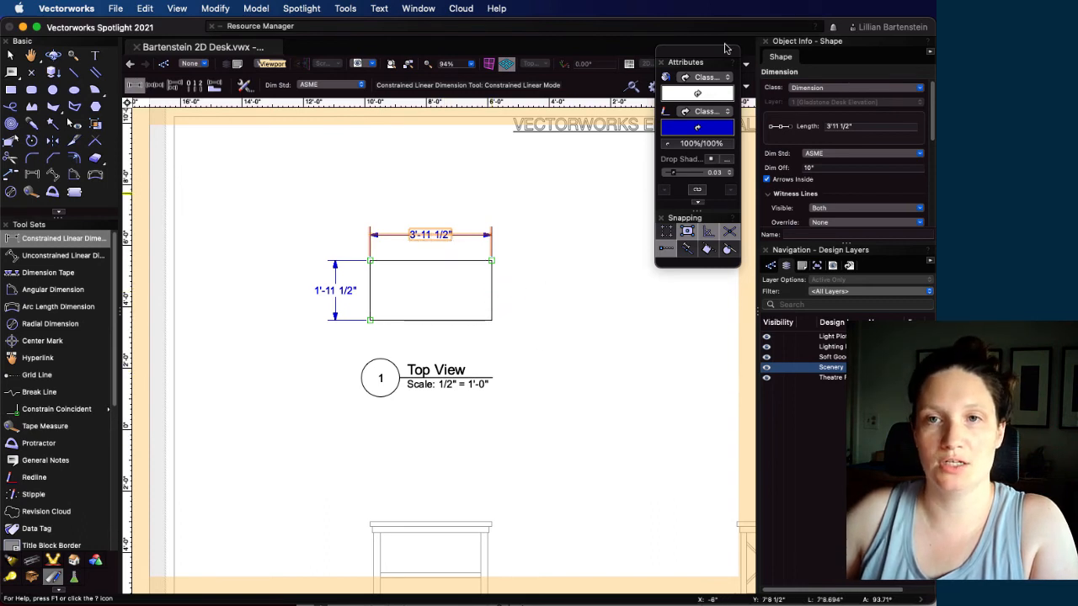
pyautogui.moveTo(726, 48); pyautogui.dragTo(631, 55)
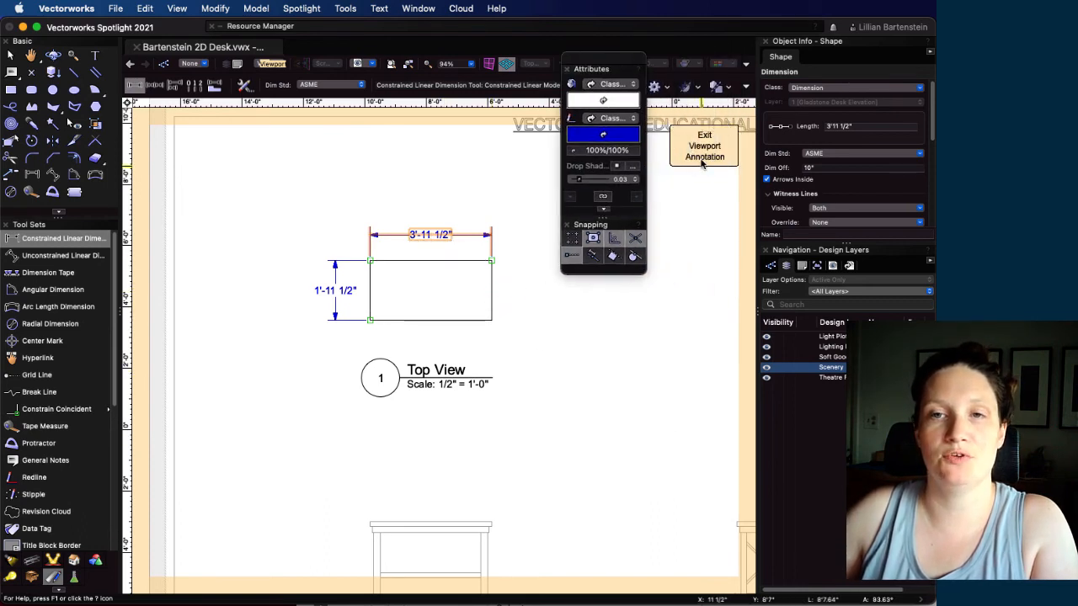
pyautogui.click(703, 160)
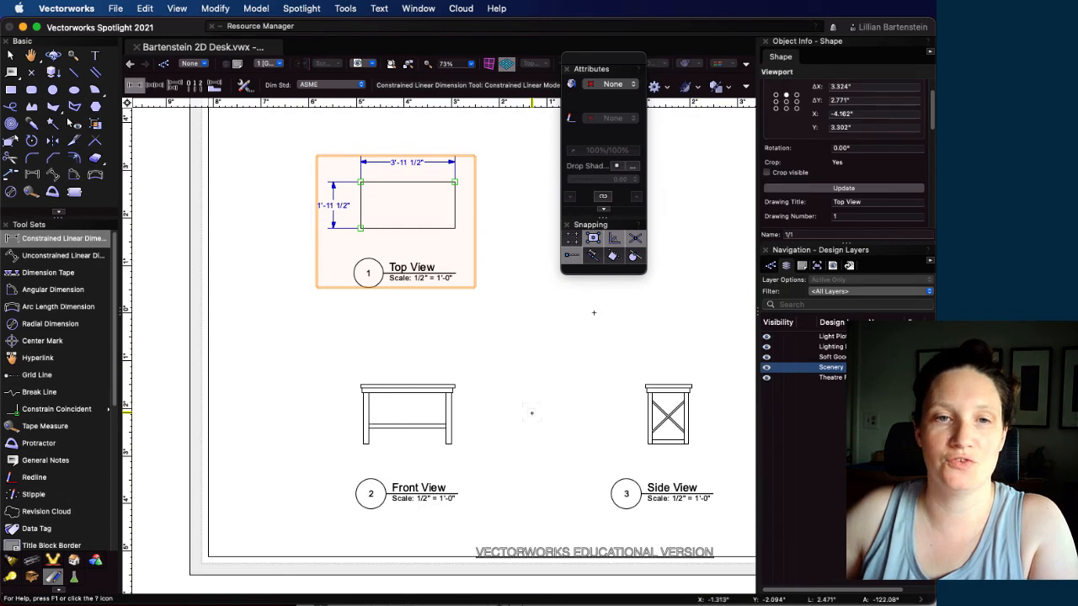
pyautogui.click(360, 384)
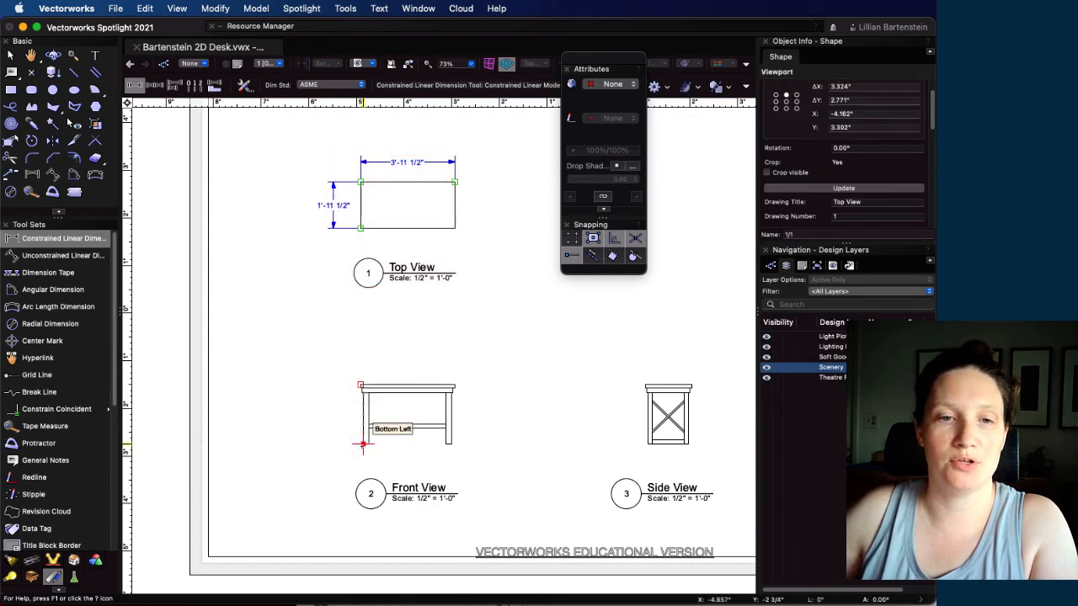
pyautogui.click(362, 444)
pyautogui.click(311, 420)
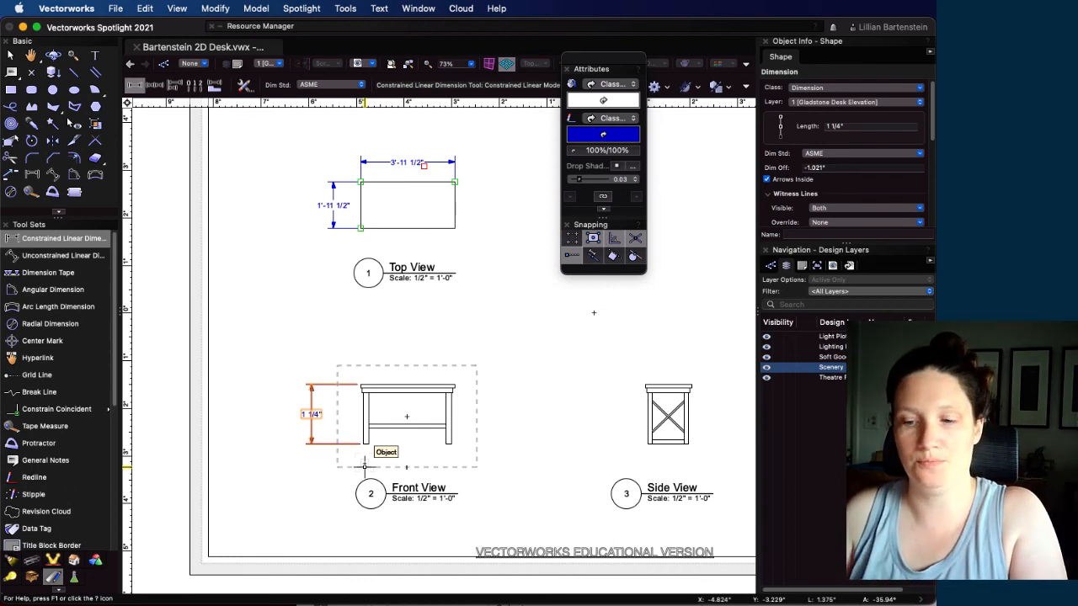
pyautogui.press('BackSpace')
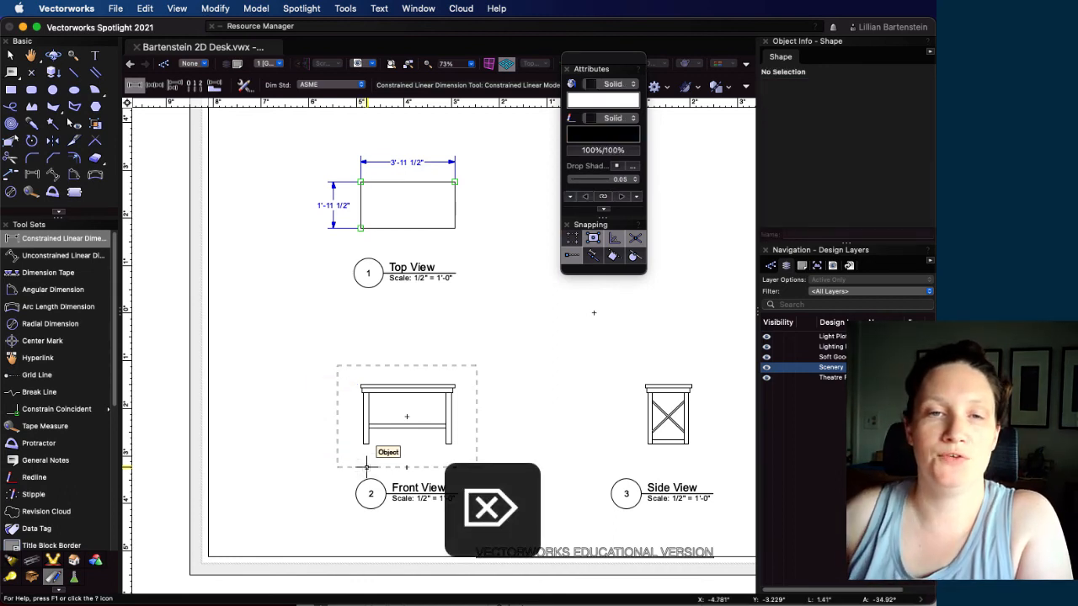
# In the Front View viewport's annotations, add a constrained linear dimension of the desktop's thickness at its left end, offset about 8" outward
pyautogui.scroll(3, 409, 394)
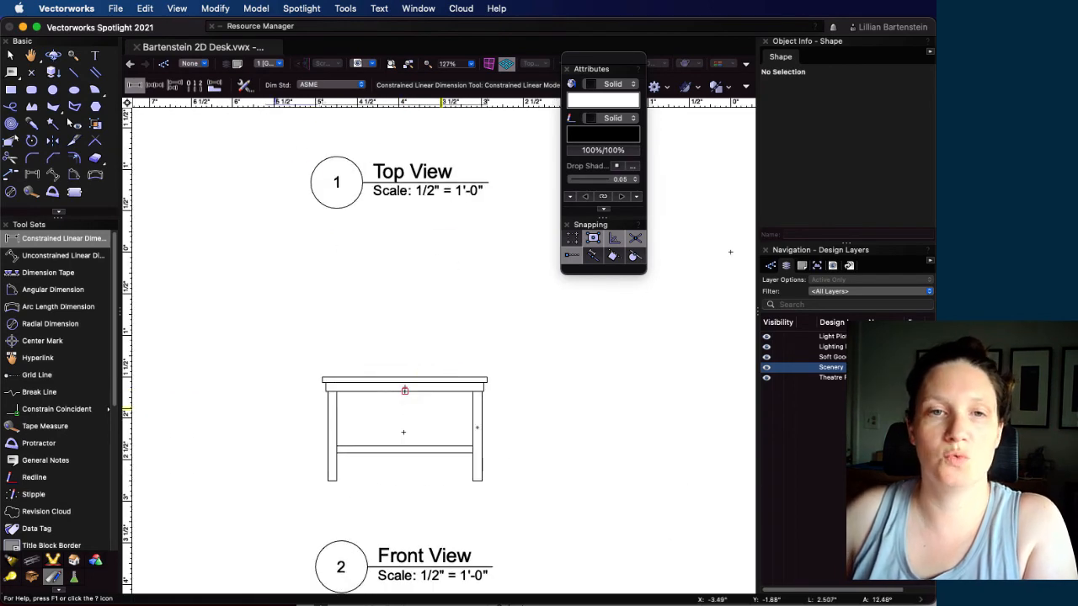
pyautogui.moveTo(553, 474); pyautogui.dragTo(548, 378, button='middle')
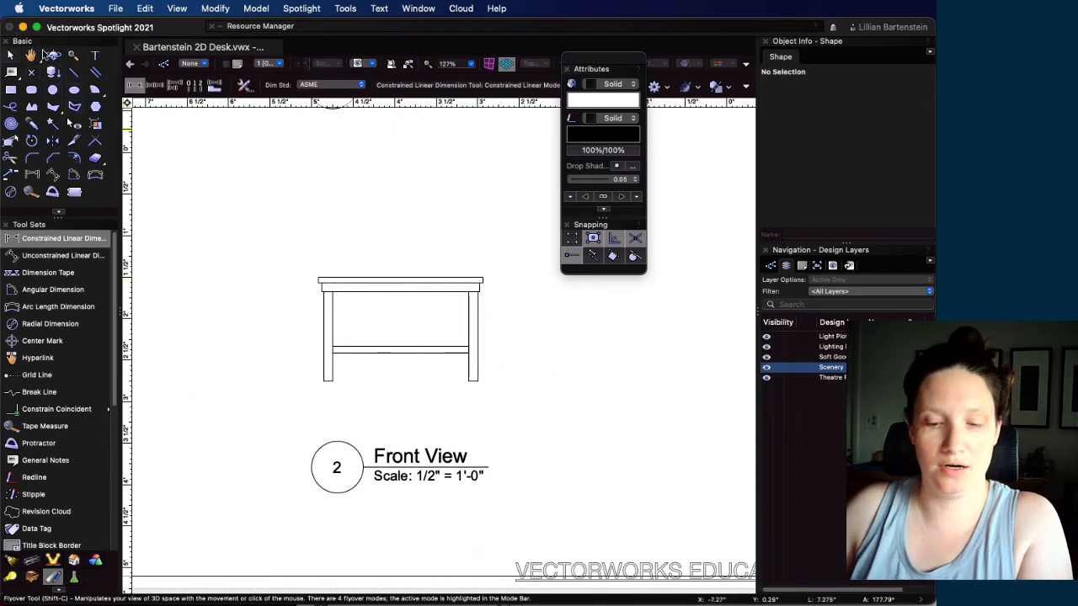
pyautogui.press('x')
pyautogui.doubleClick(409, 281)
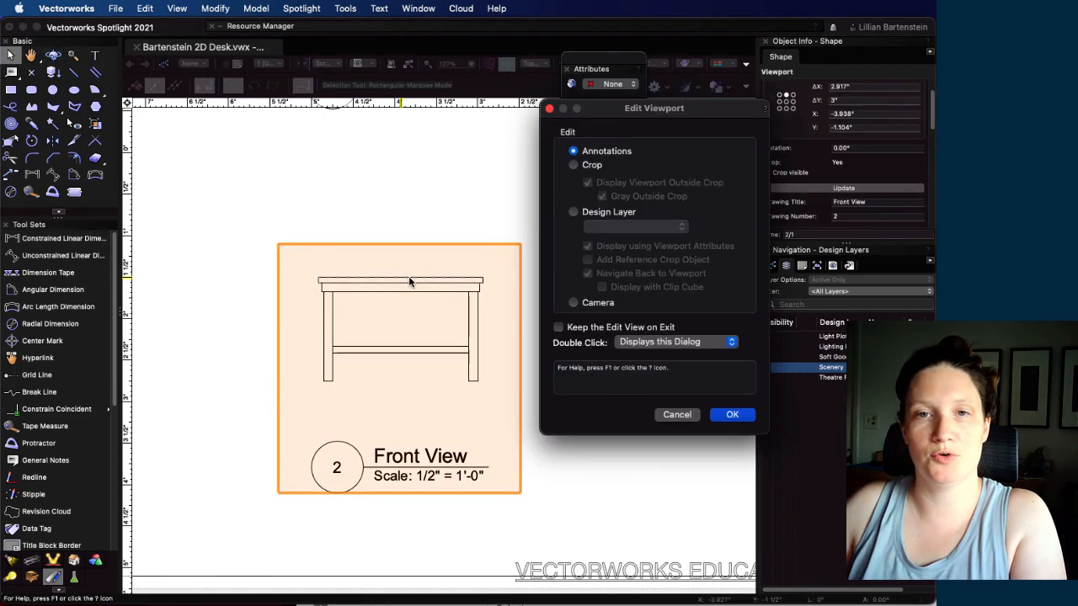
pyautogui.click(731, 415)
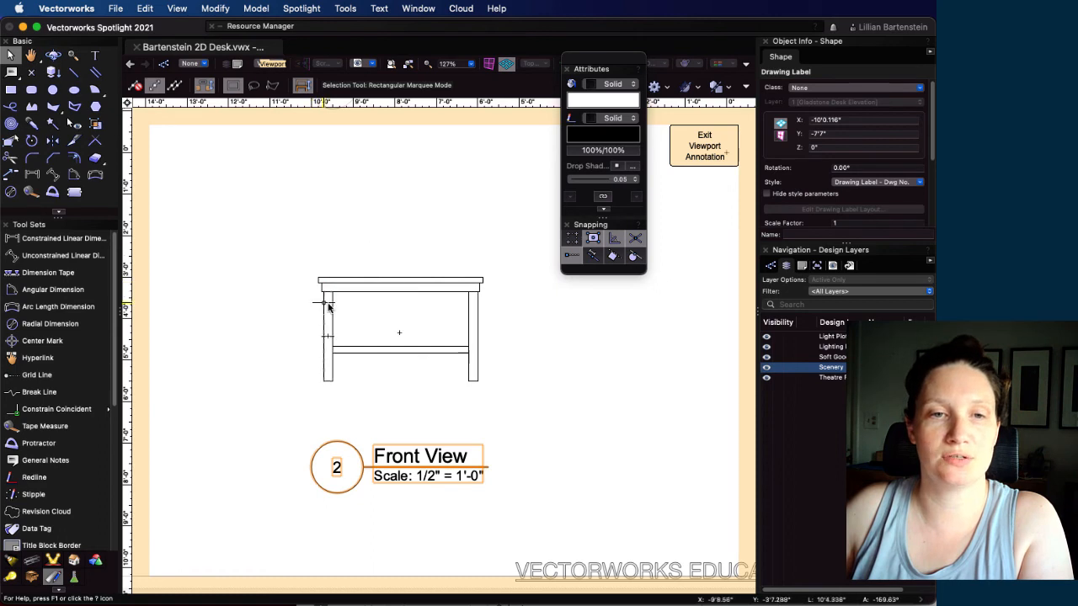
pyautogui.scroll(2, 319, 308)
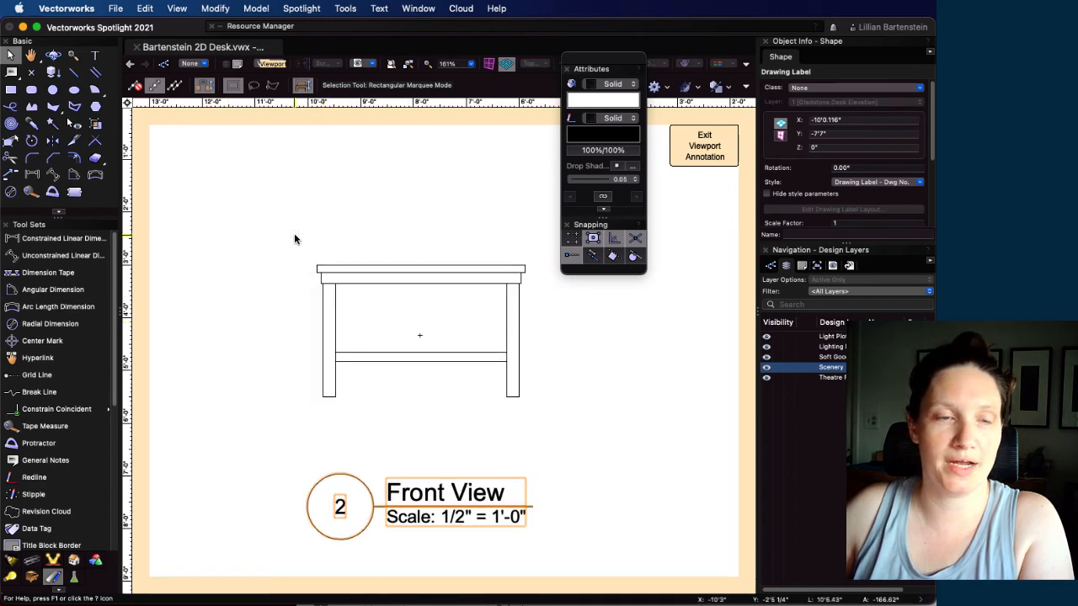
pyautogui.click(33, 175)
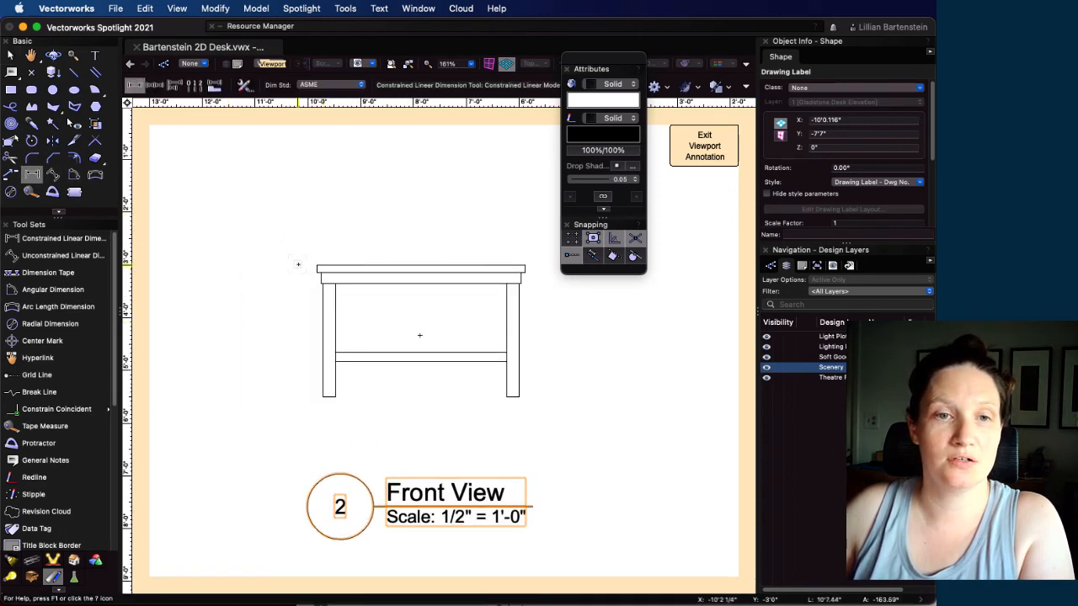
pyautogui.click(316, 268)
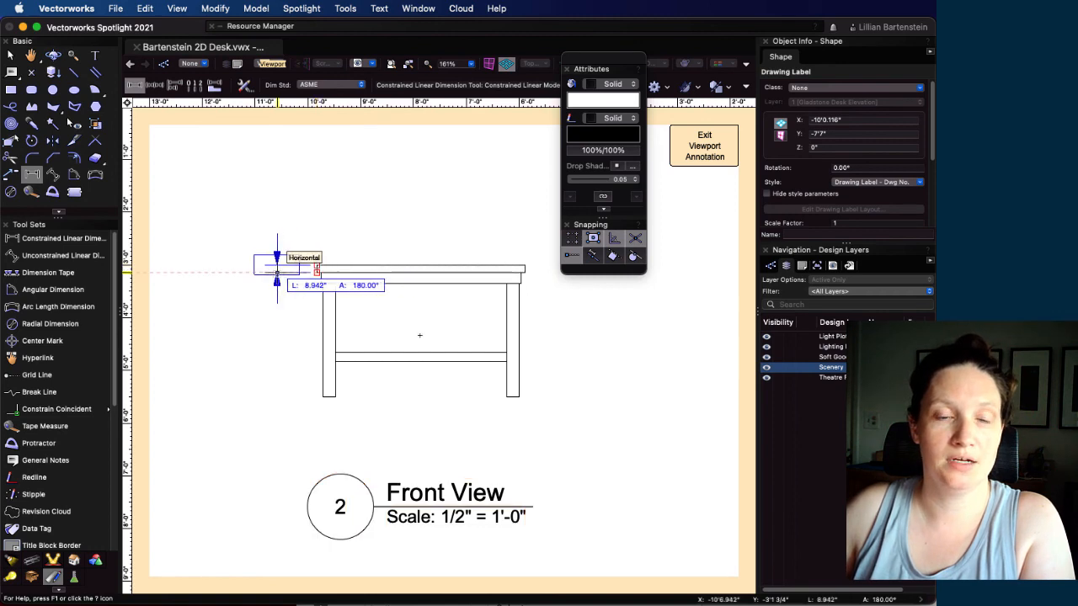
pyautogui.click(281, 266)
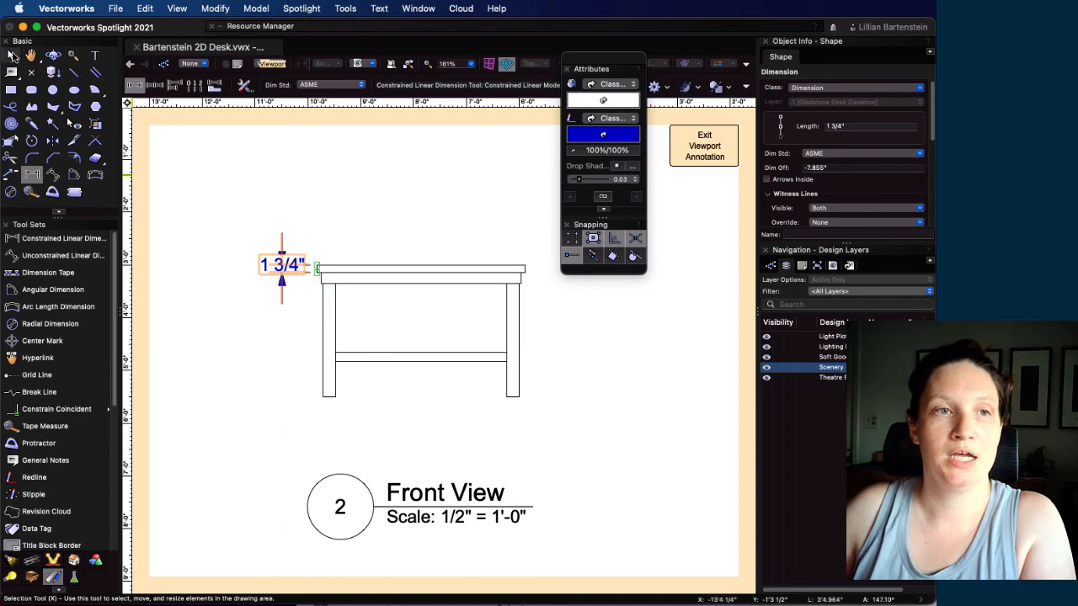
# Move the desktop thickness dimension's text outward and slightly up, clear of its arrows and witness lines
pyautogui.click(12, 55)
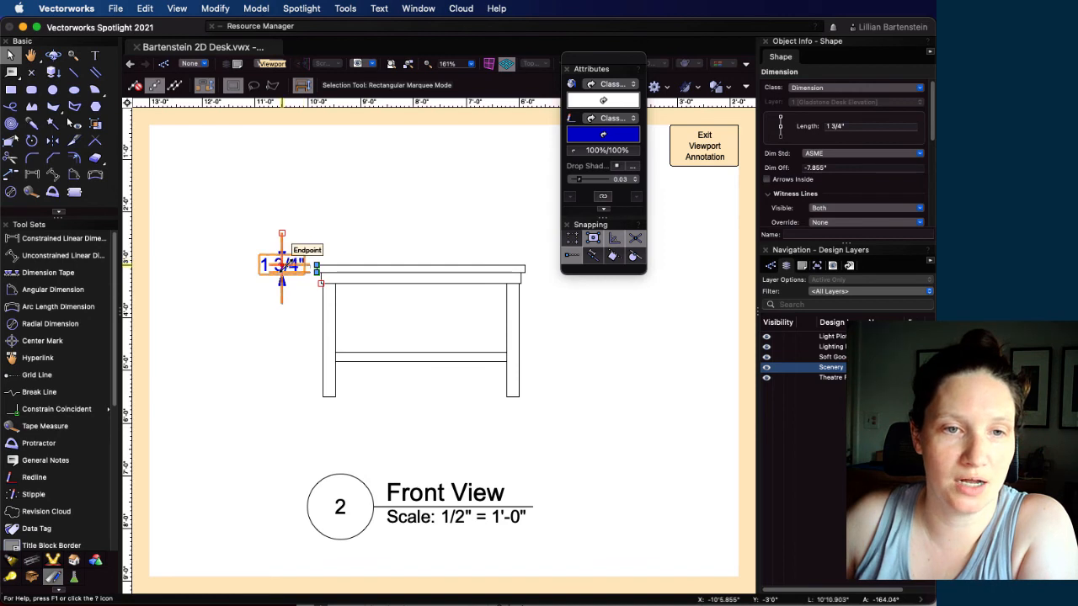
pyautogui.scroll(3, 282, 264)
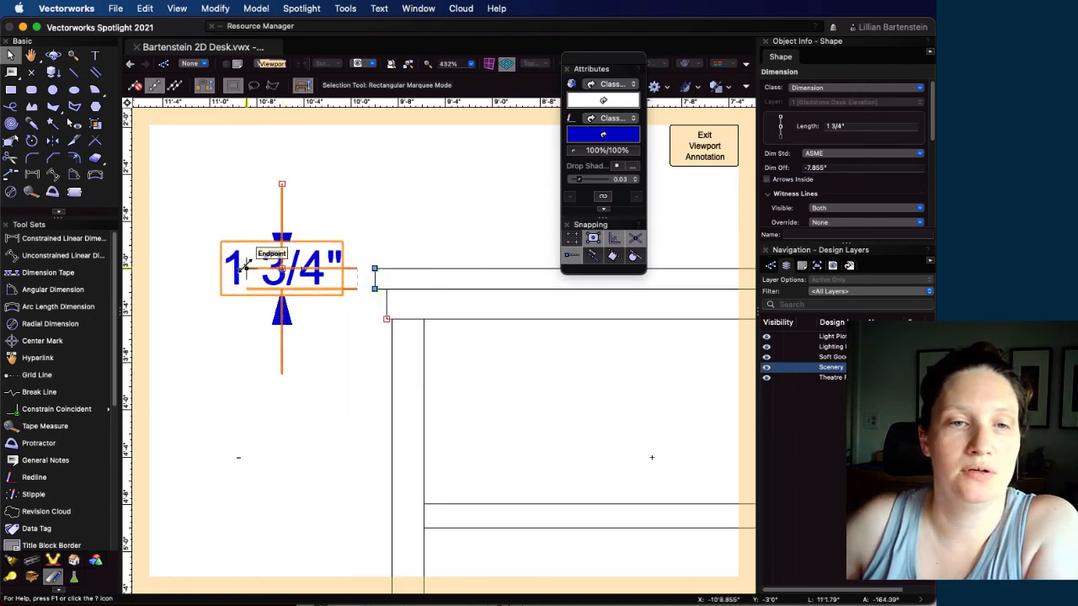
pyautogui.moveTo(282, 268); pyautogui.dragTo(153, 270)
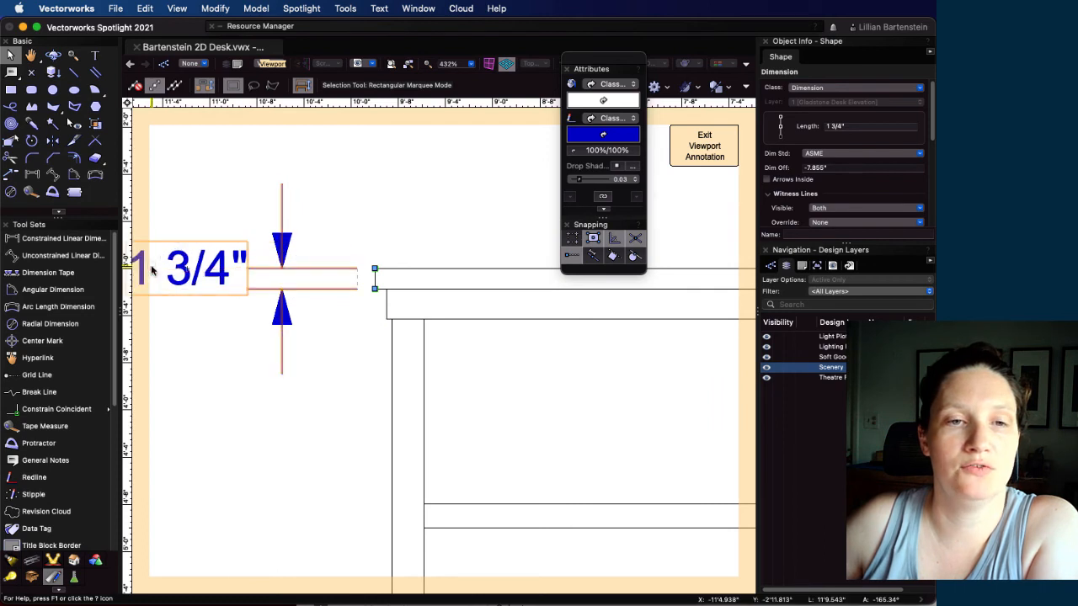
pyautogui.scroll(-2, 271, 288)
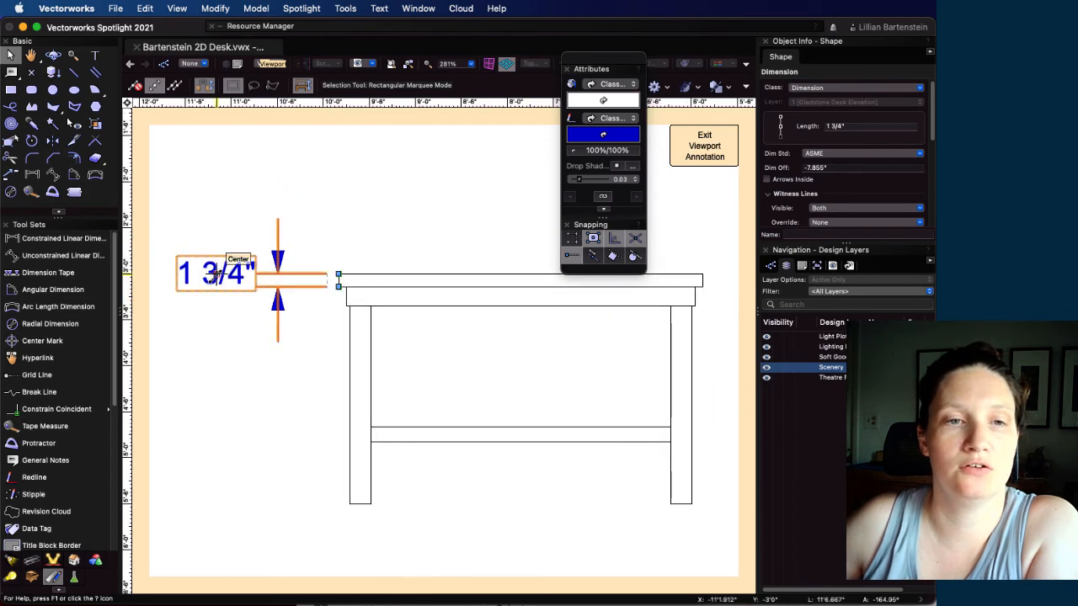
pyautogui.moveTo(217, 274); pyautogui.dragTo(207, 235)
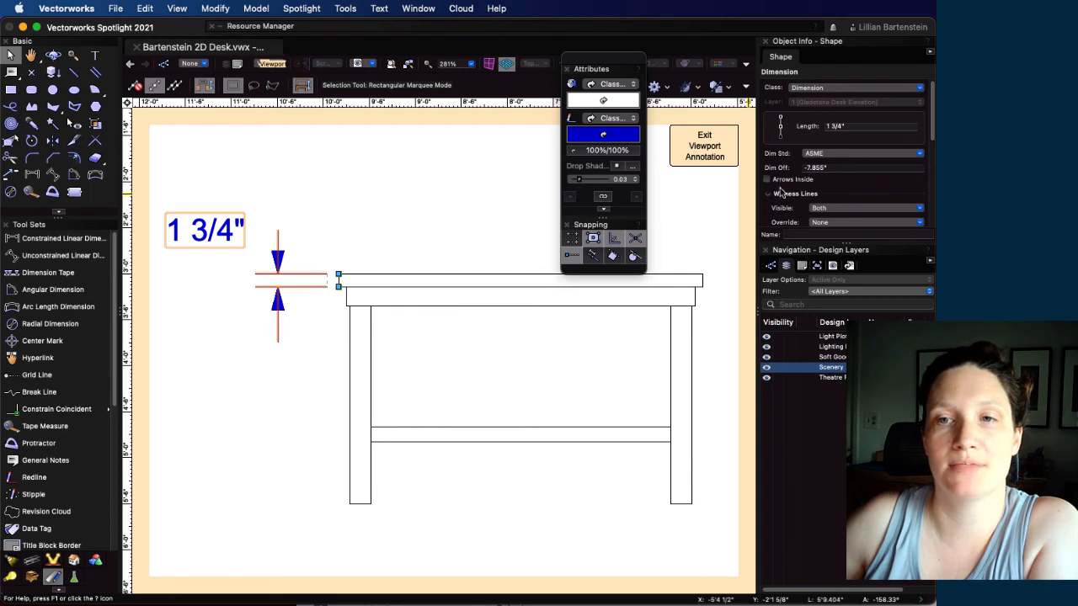
# Turn on the leader line for the desktop thickness dimension and deselect it
pyautogui.scroll(-3, 781, 193)
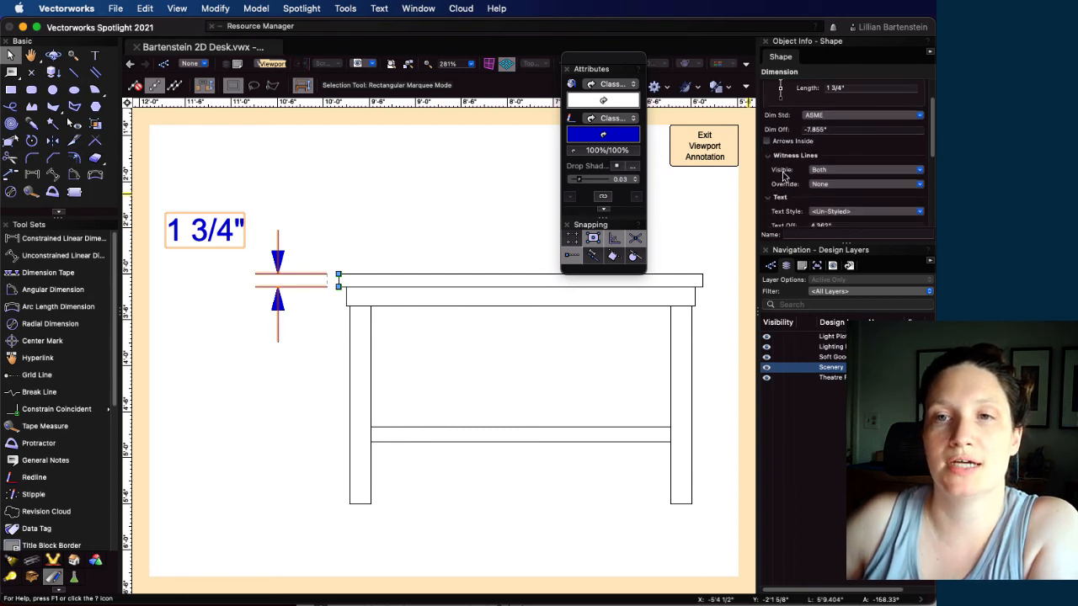
pyautogui.scroll(-4, 782, 174)
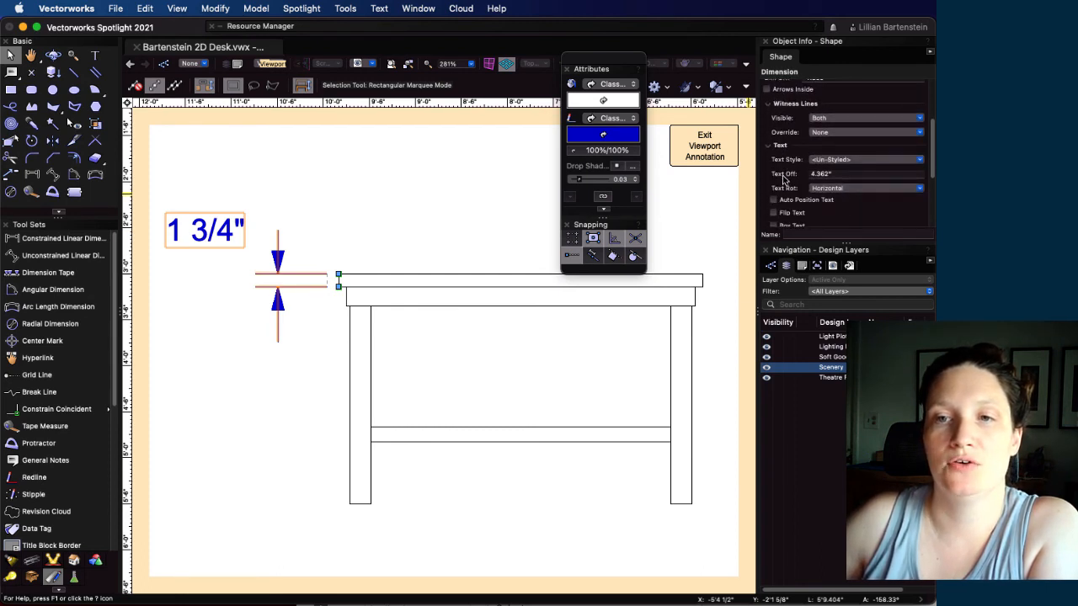
pyautogui.scroll(-3, 782, 177)
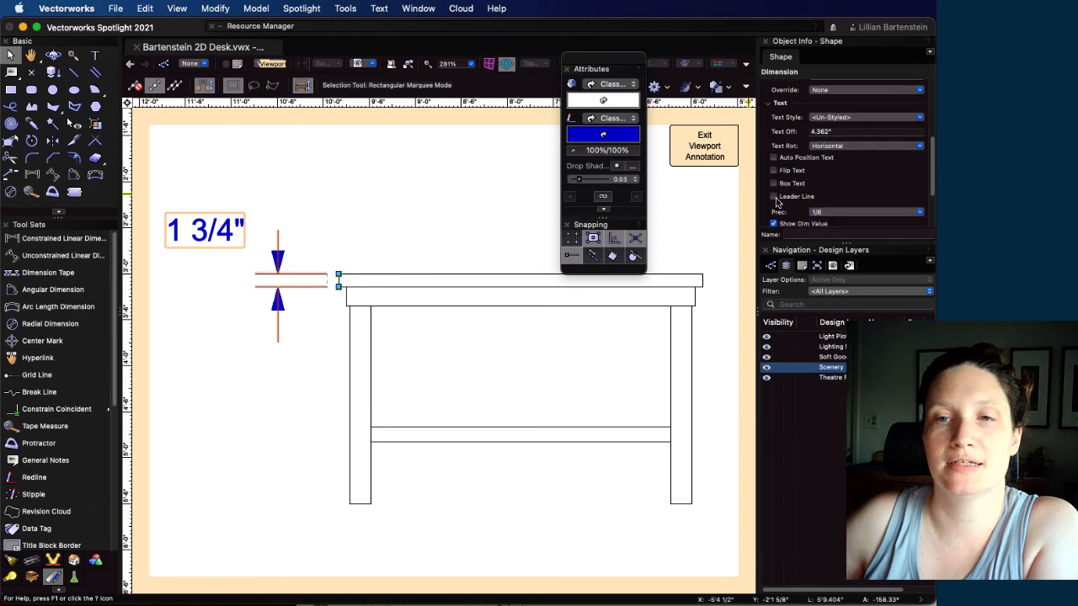
pyautogui.click(773, 197)
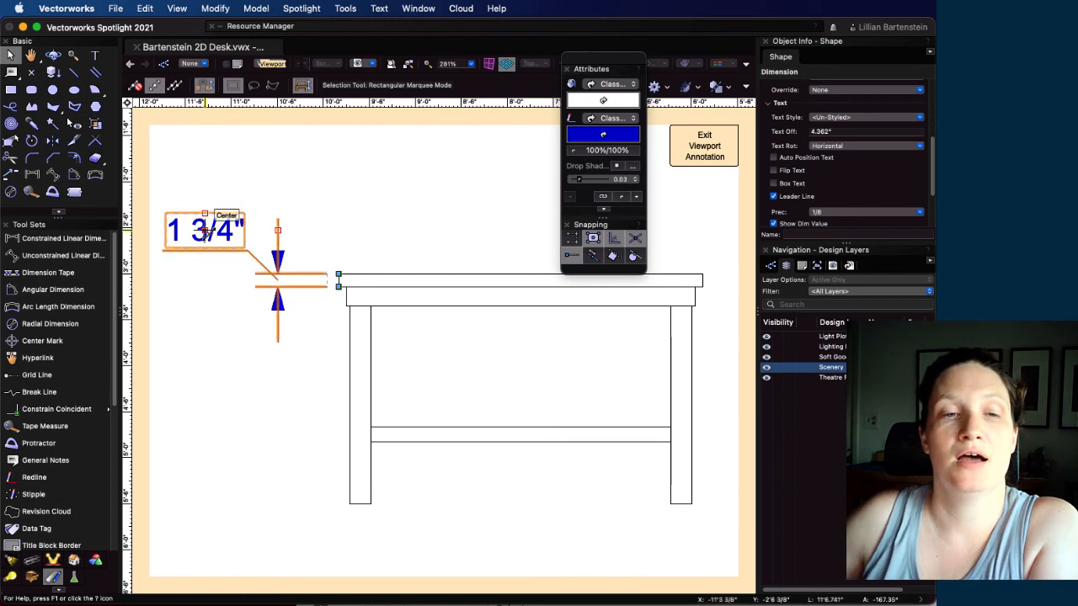
pyautogui.click(374, 219)
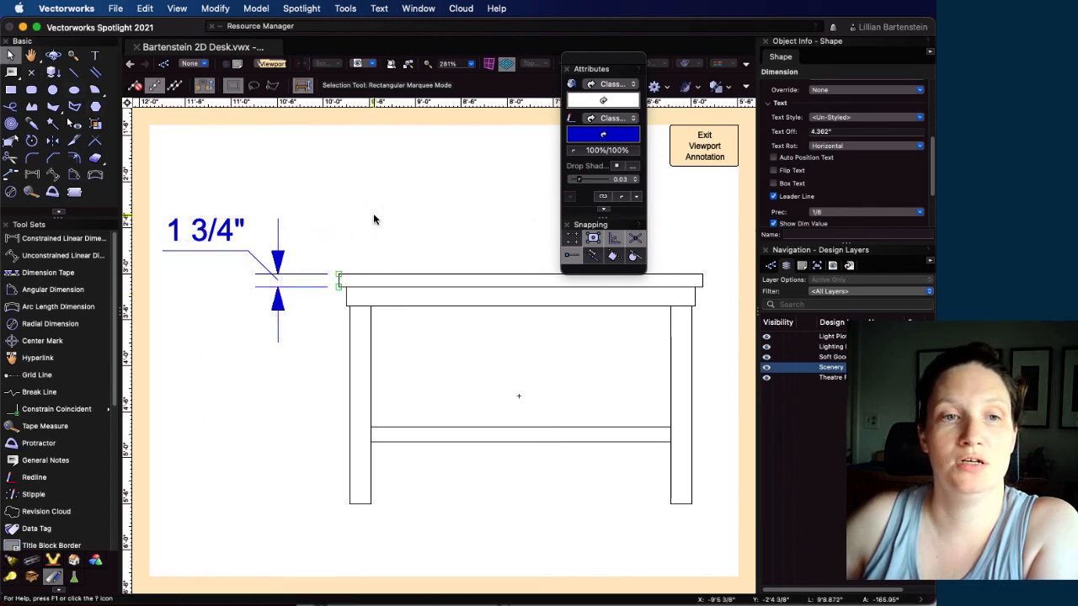
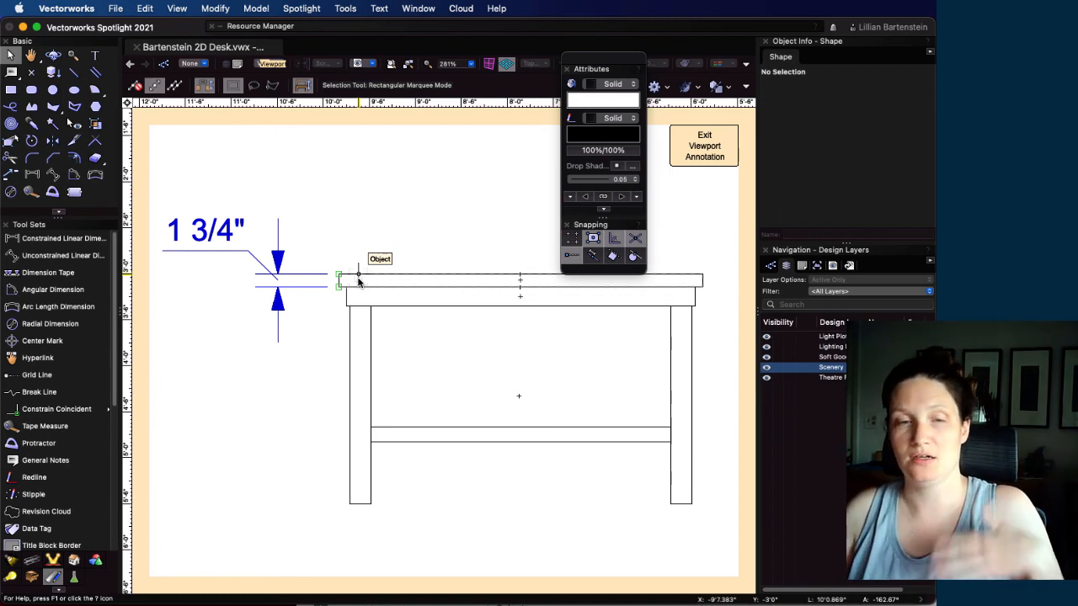
# Try stretching the desktop thickness dimension's lower endpoint about 6.7" inward along the desktop's underside, and snap it back to the desktop's lower outer corner
pyautogui.scroll(-3, 442, 400)
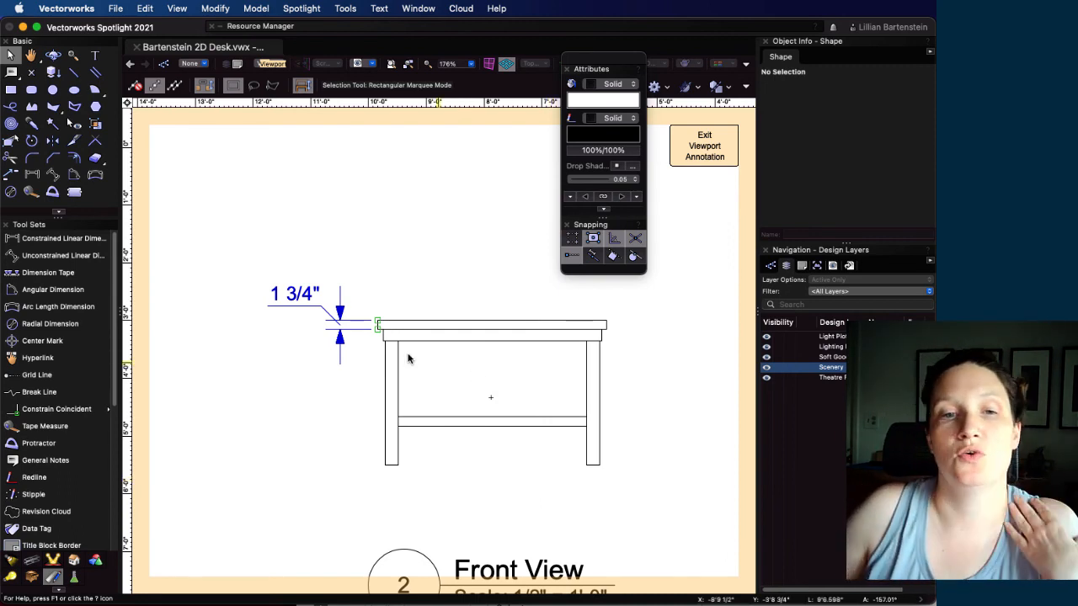
pyautogui.scroll(3, 407, 358)
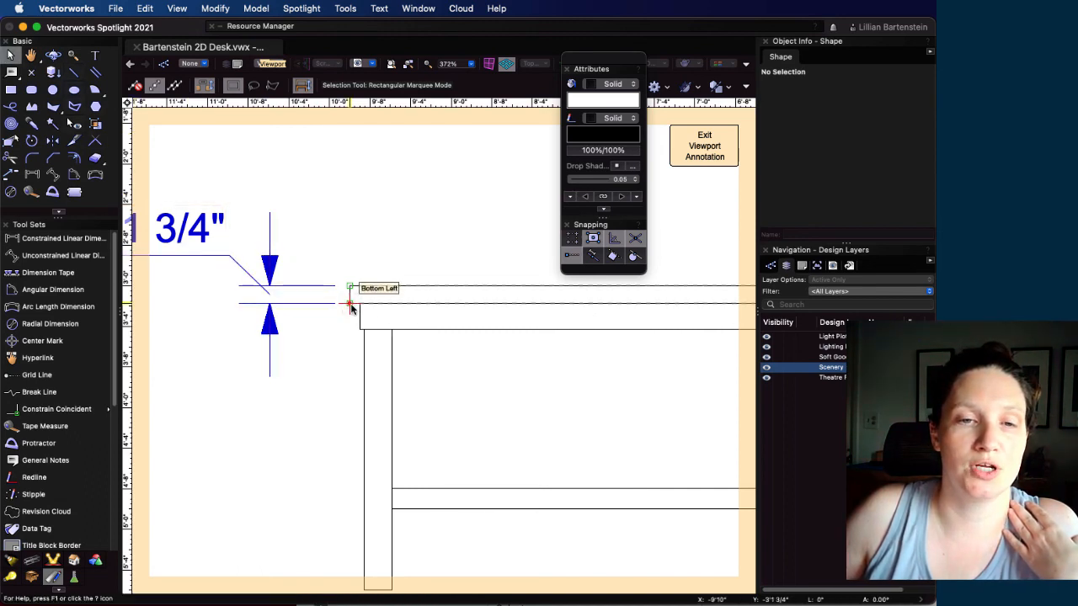
pyautogui.scroll(3, 352, 298)
pyautogui.click(320, 294)
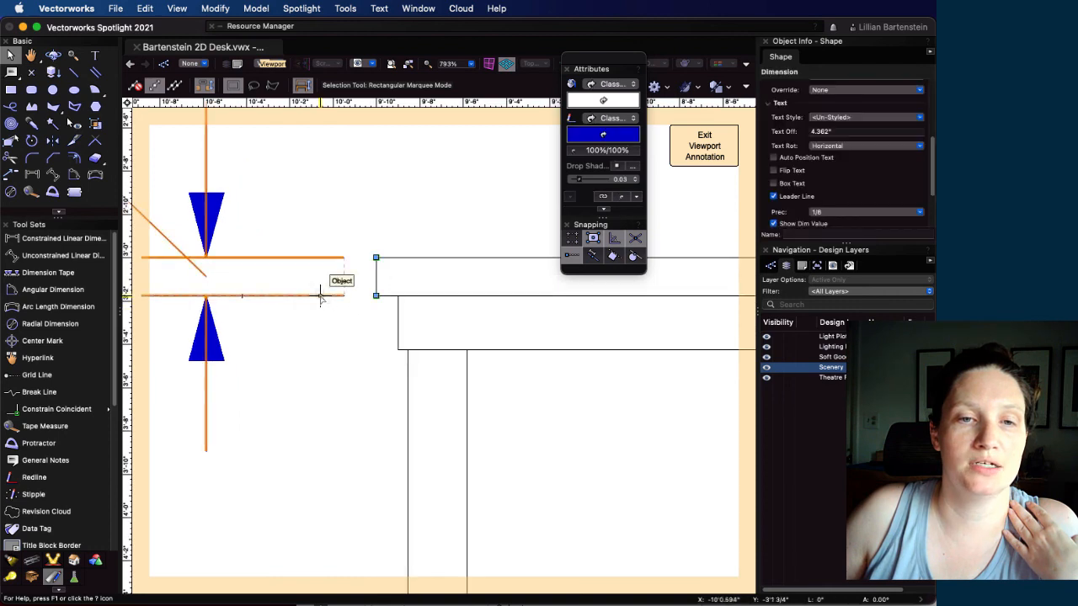
pyautogui.moveTo(376, 295); pyautogui.dragTo(518, 297)
pyautogui.scroll(-1, 348, 341)
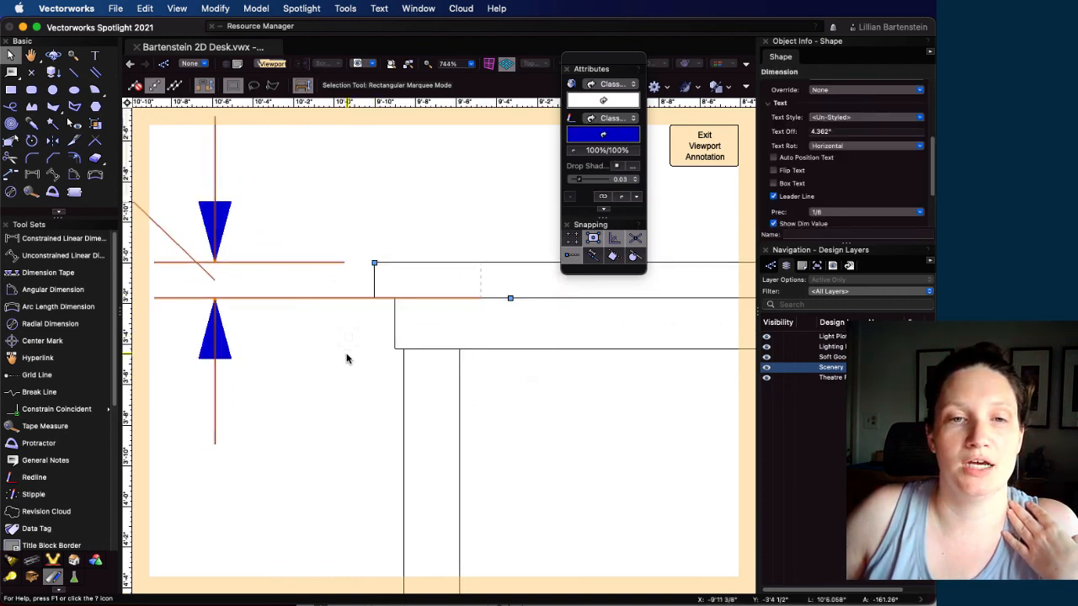
pyautogui.click(348, 359)
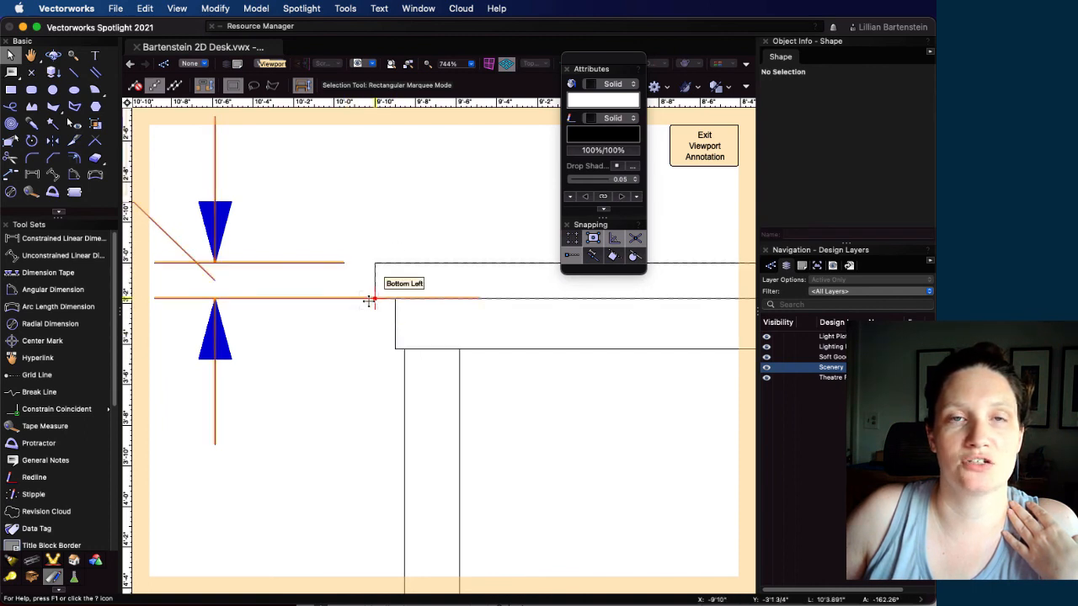
pyautogui.click(334, 297)
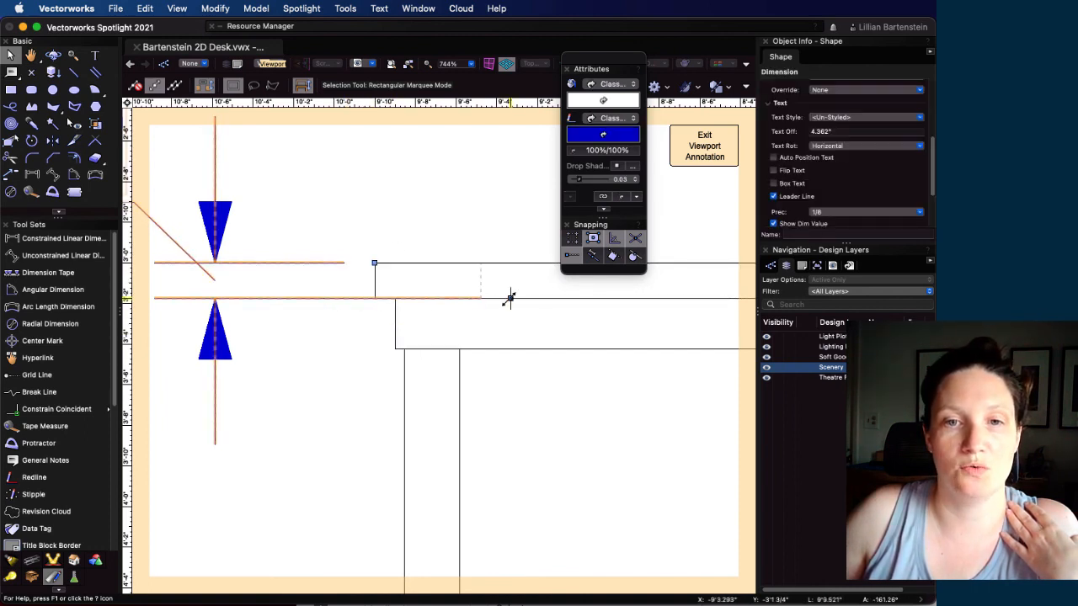
pyautogui.moveTo(510, 299); pyautogui.dragTo(374, 298)
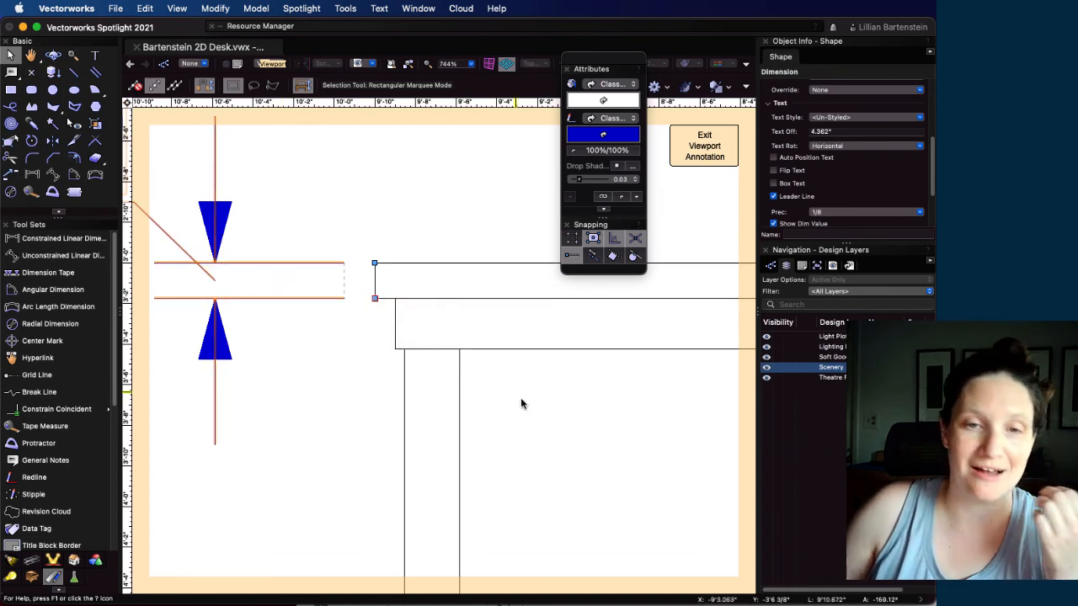
# Exit the Front View viewport's annotations and return to the sheet layer
pyautogui.scroll(-5, 520, 399)
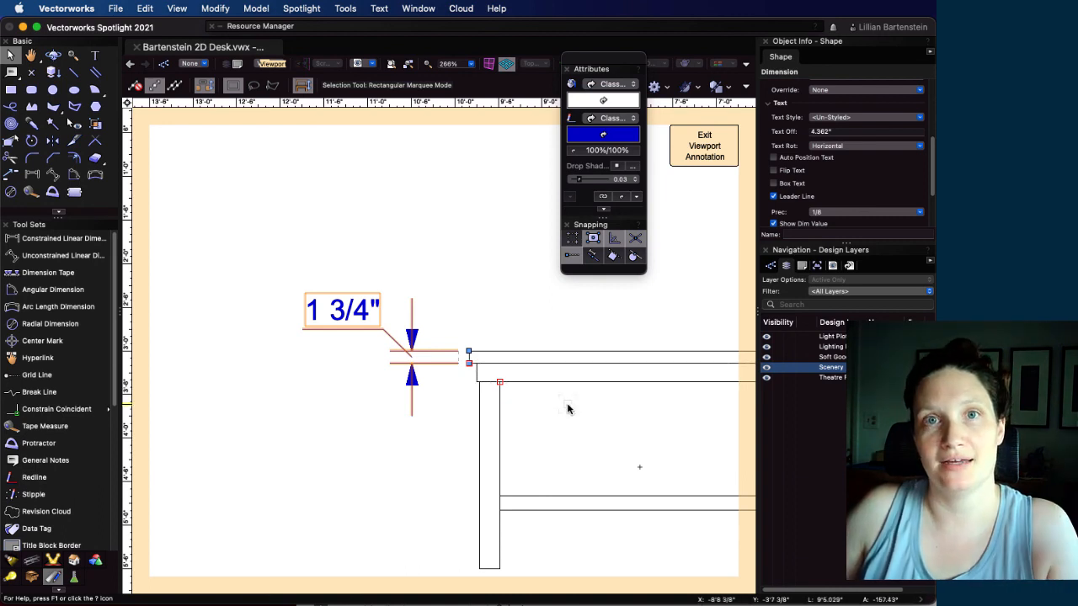
pyautogui.scroll(-3, 568, 409)
pyautogui.scroll(-3, 485, 331)
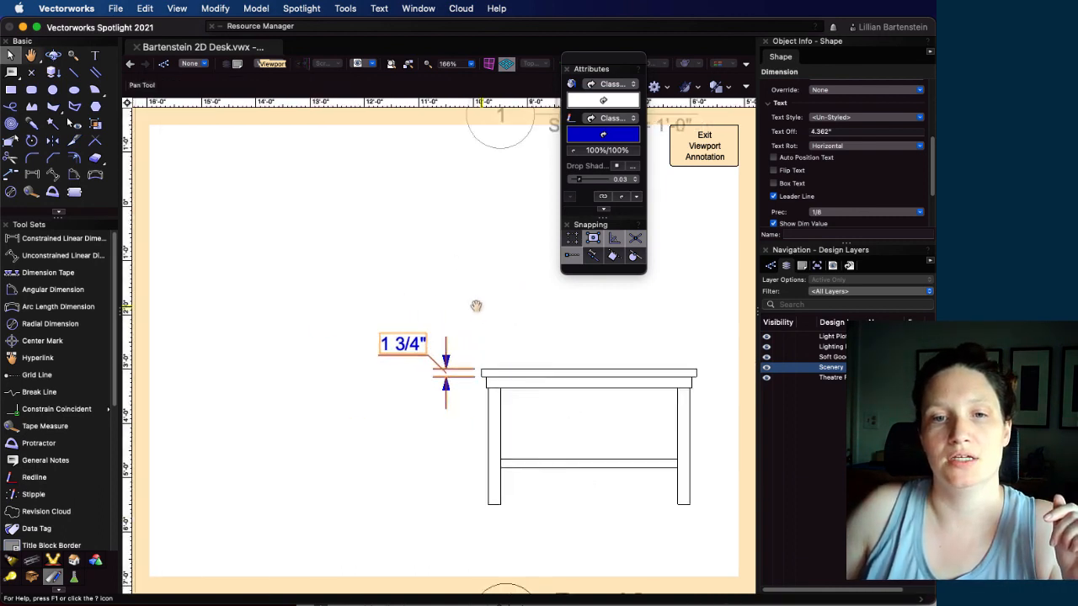
pyautogui.click(699, 149)
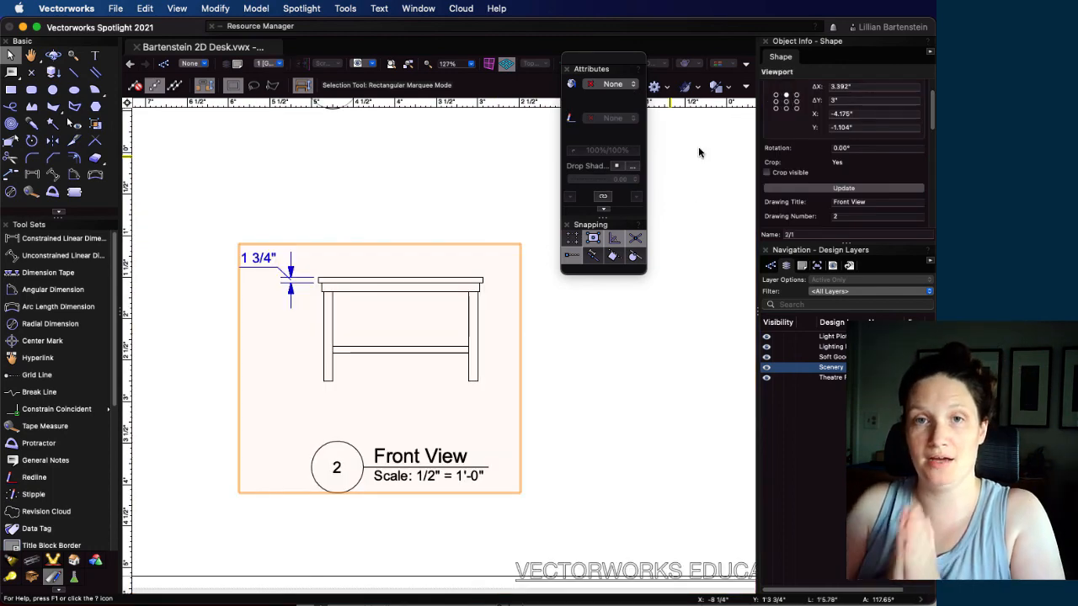
# Examine the Side View viewport, the title block's fields and the overall arrangement of the three views on the sheet
pyautogui.scroll(-3, 611, 322)
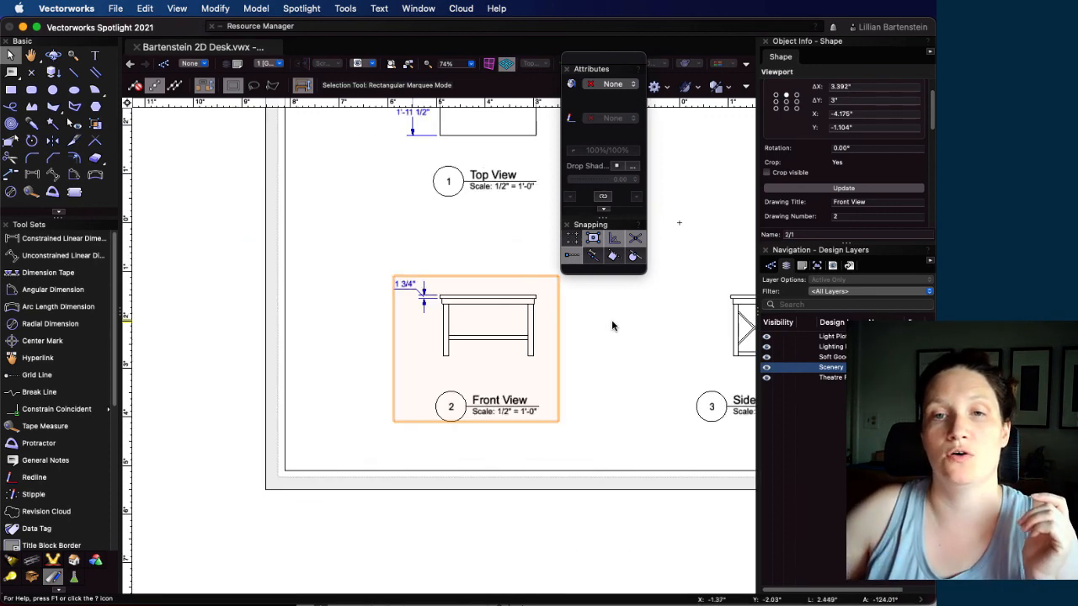
pyautogui.moveTo(710, 230); pyautogui.dragTo(246, 320, button='middle')
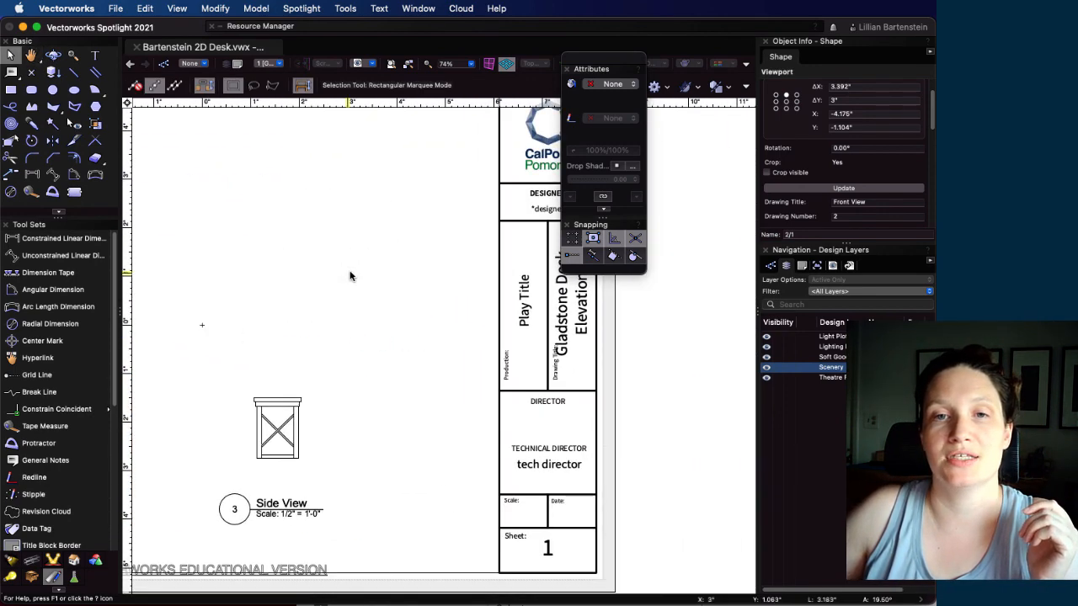
pyautogui.scroll(-2, 348, 277)
pyautogui.click(489, 450)
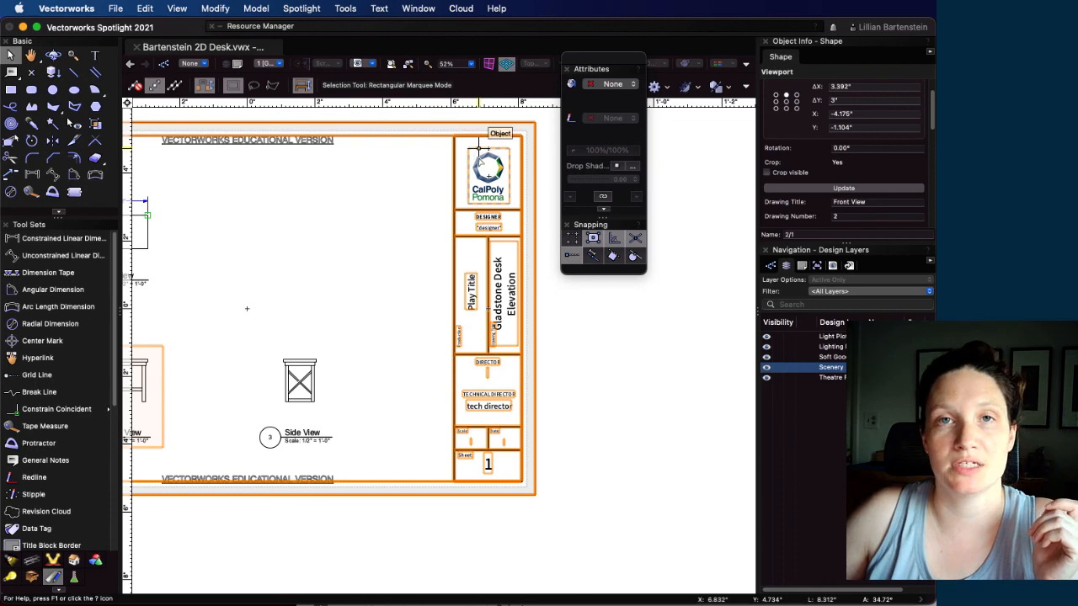
pyautogui.click(438, 434)
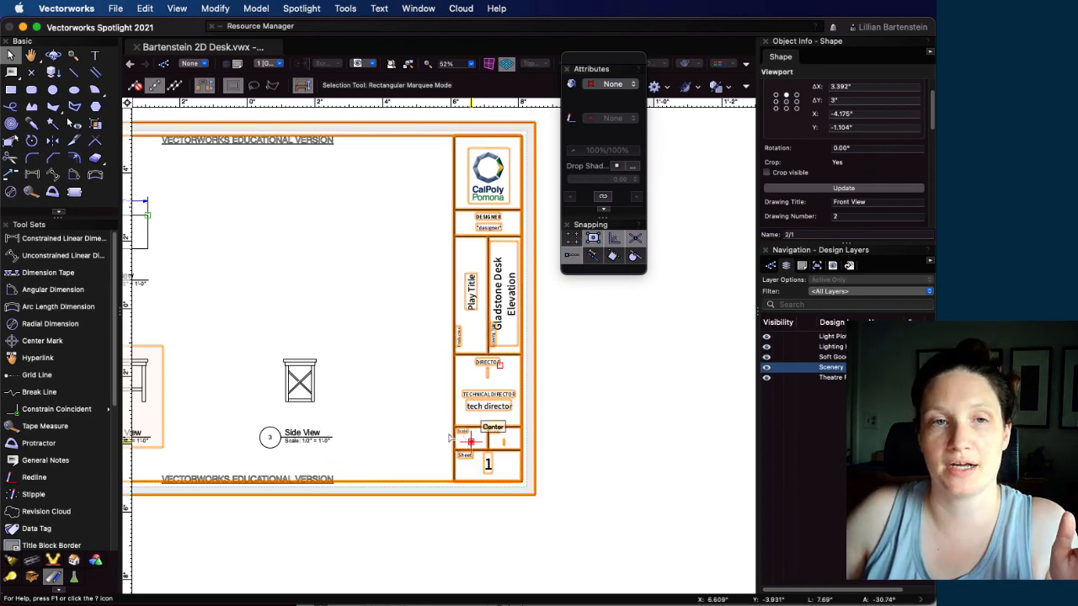
pyautogui.scroll(-3, 332, 348)
pyautogui.moveTo(271, 308); pyautogui.dragTo(353, 302, button='middle')
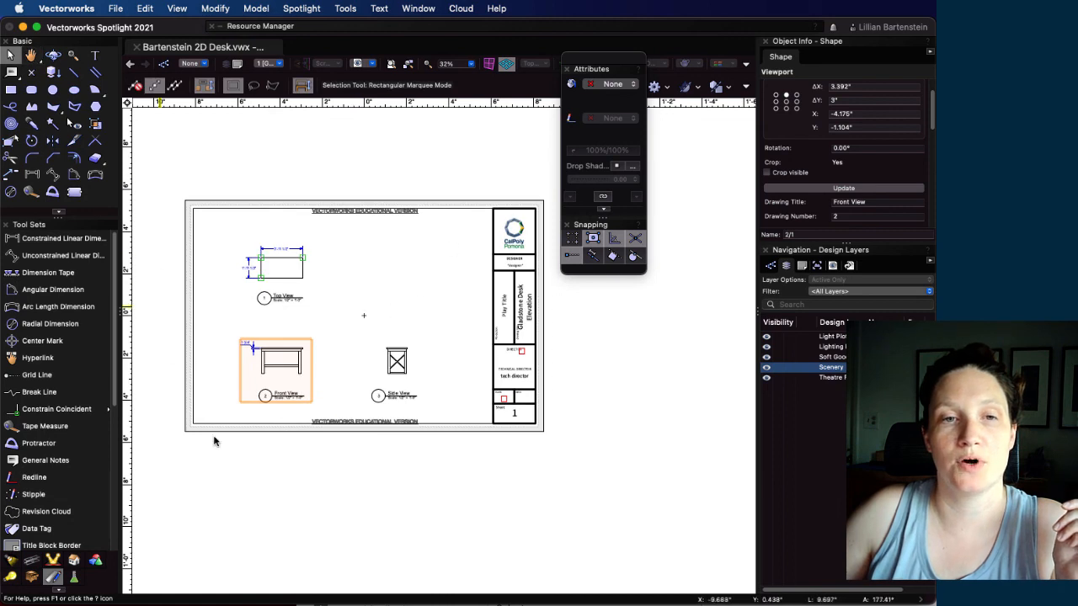